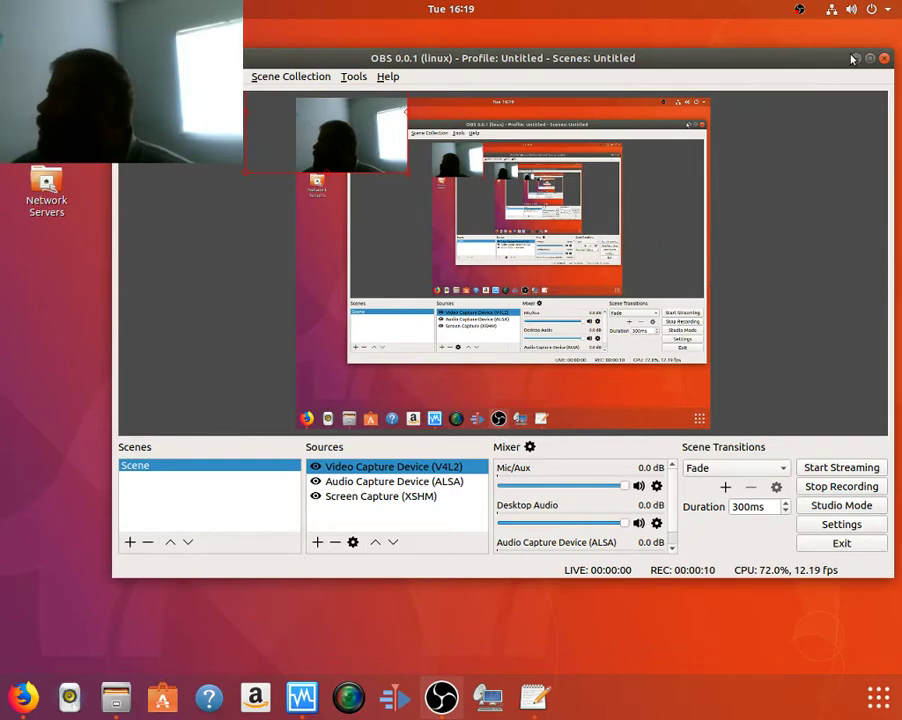
Step: Minimize the OBS Studio window so only the desktop remains visible
click(852, 59)
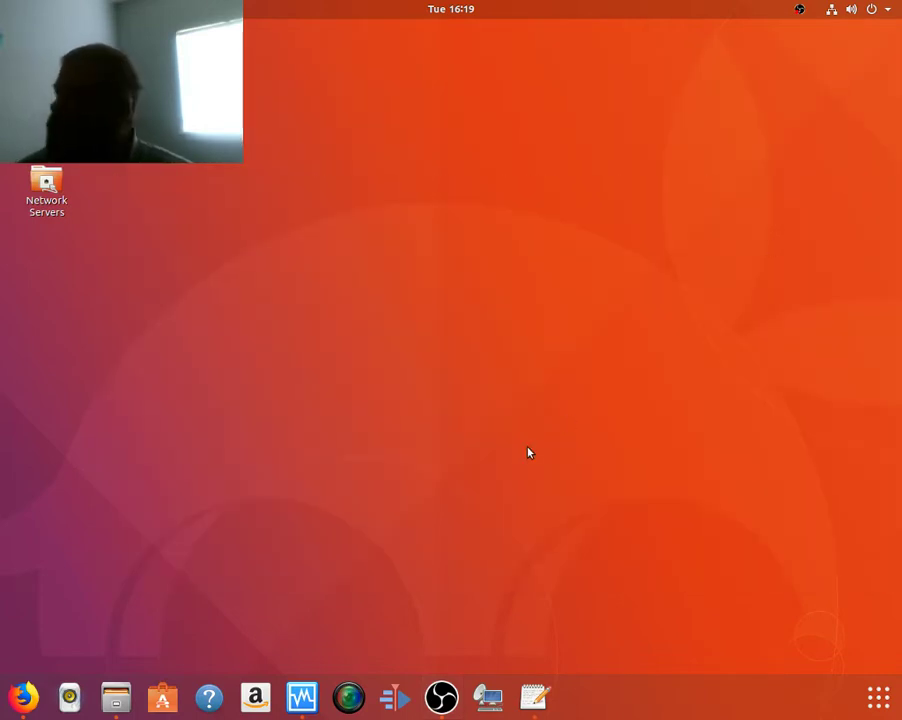
Step: Launch VirtualBox and start a new VM named 'windows 10' with 4096 MB memory
click(303, 697)
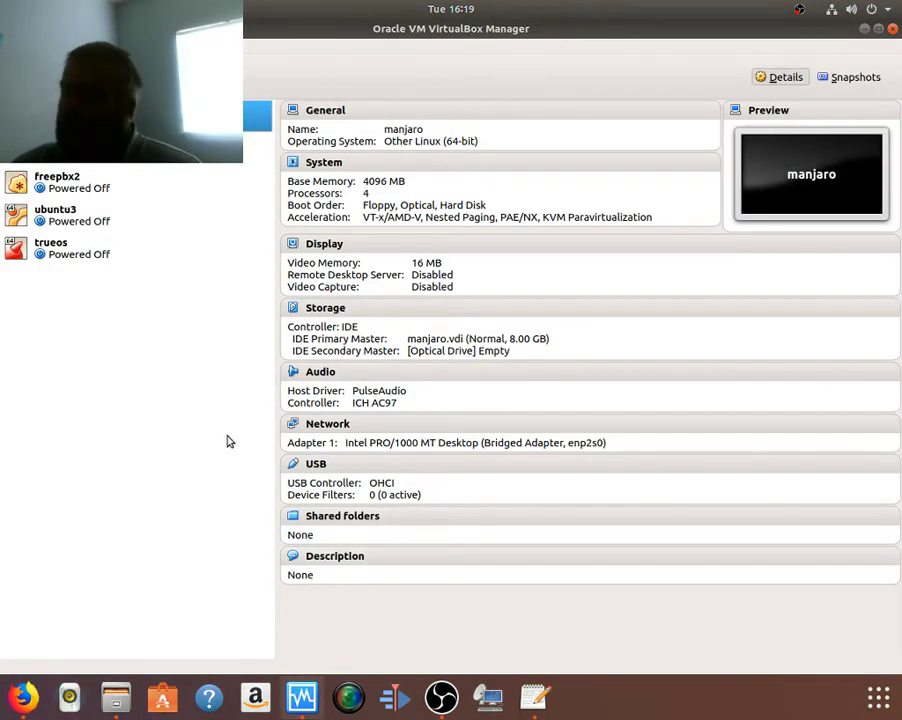
click(30, 72)
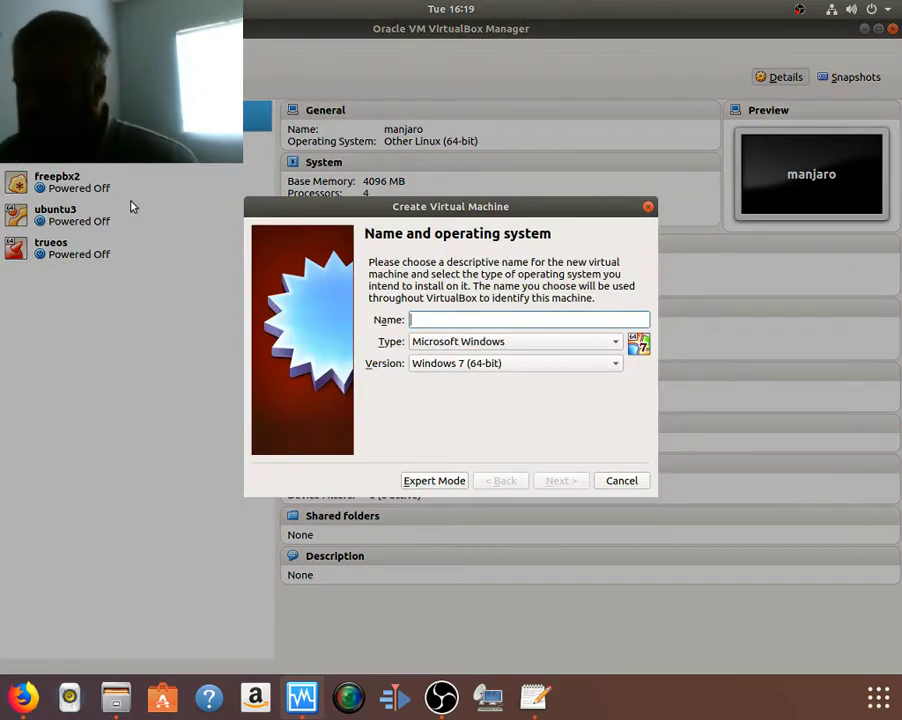
text(wind)
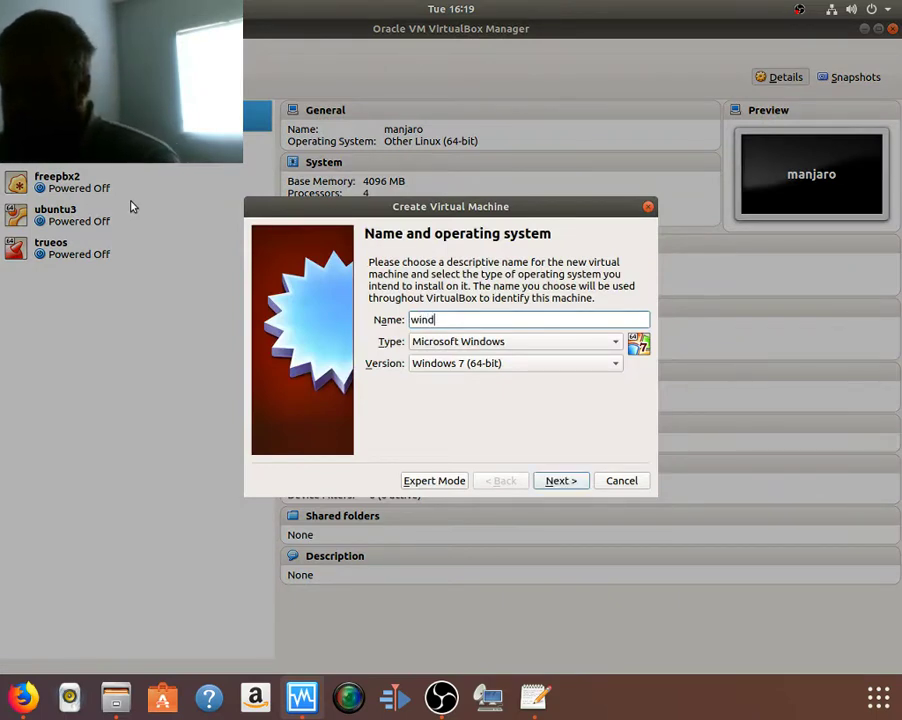
text(ows 10)
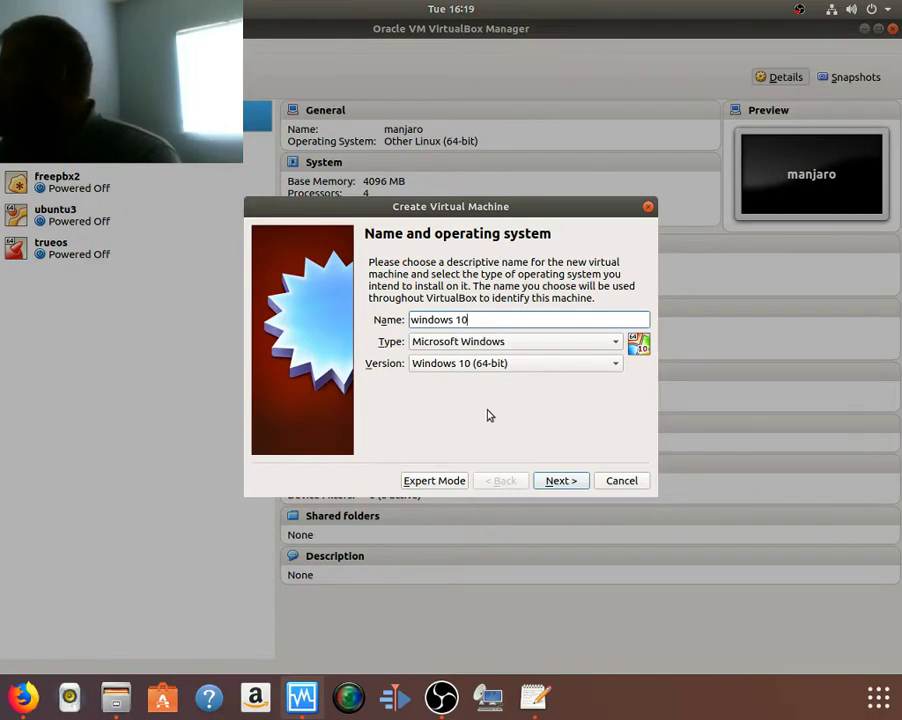
click(556, 481)
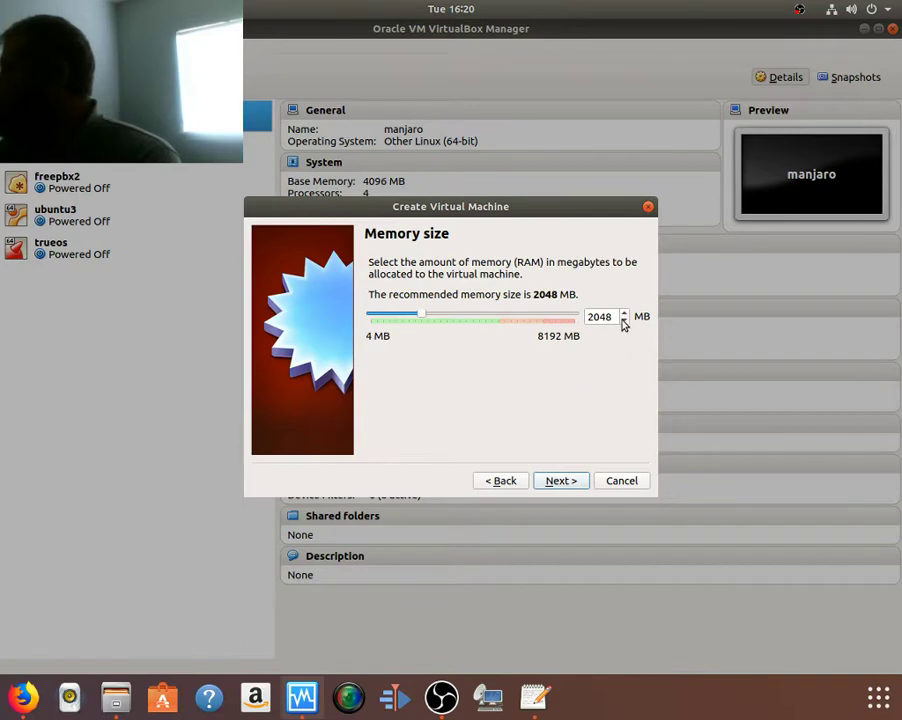
drag(616, 314, 584, 318)
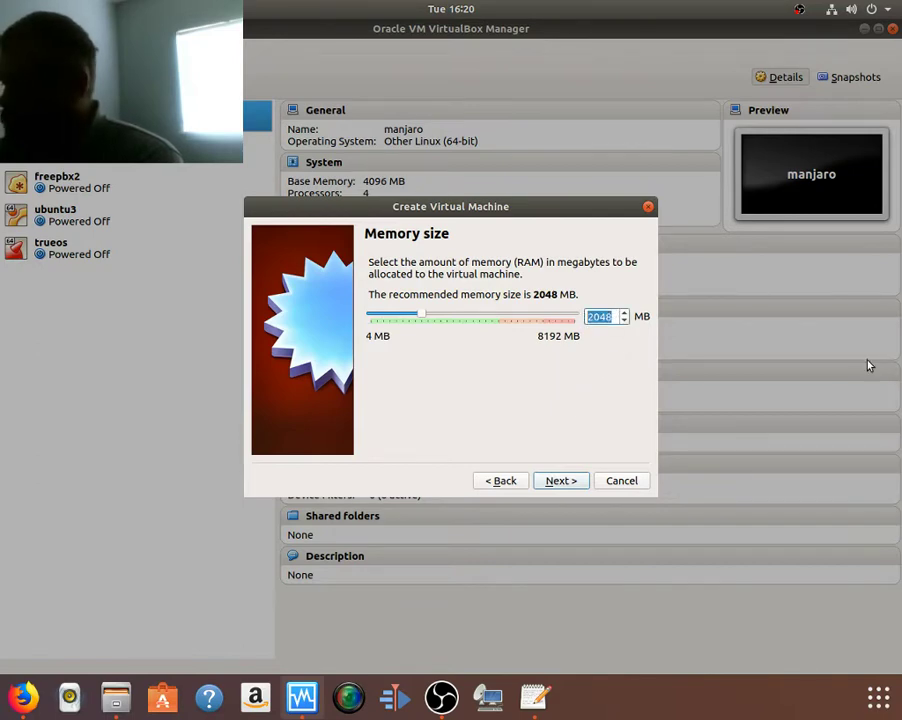
text(4096)
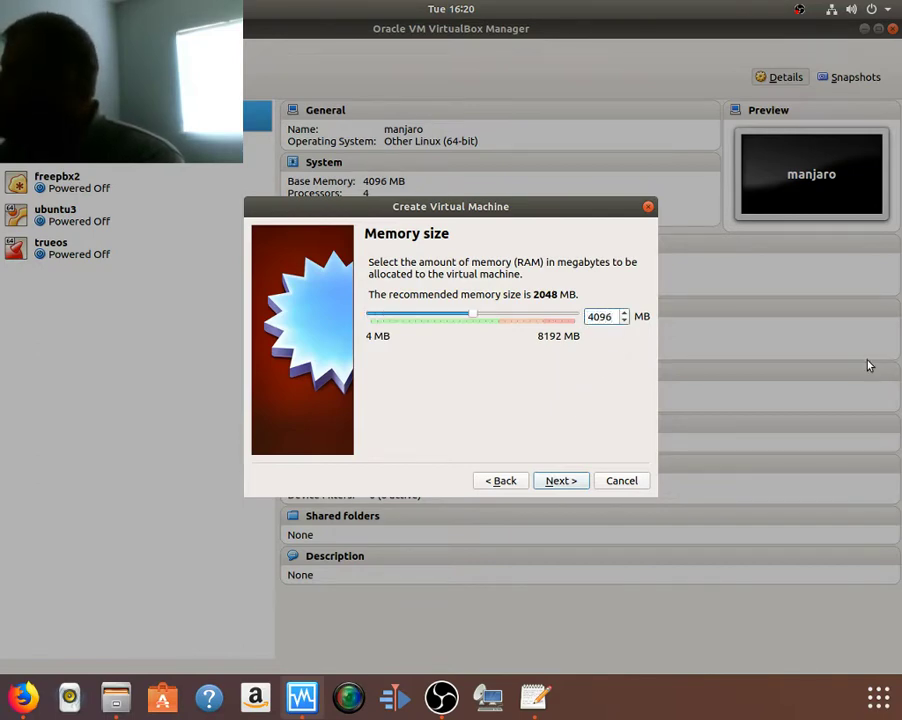
Step: Give the machine a new dynamically allocated 32 GB VDI hard disk
click(568, 487)
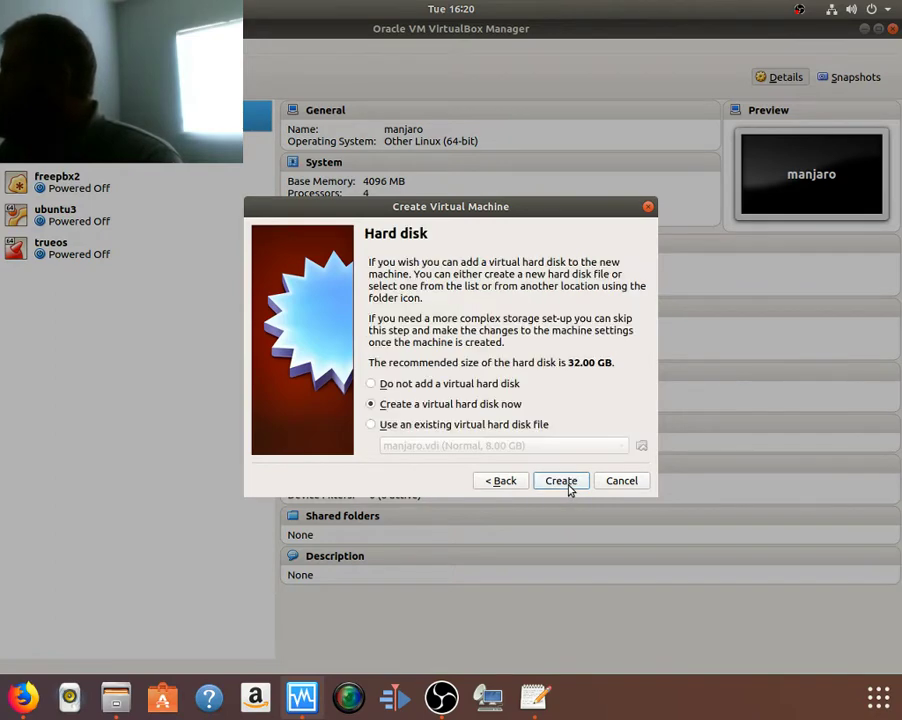
click(568, 487)
click(579, 504)
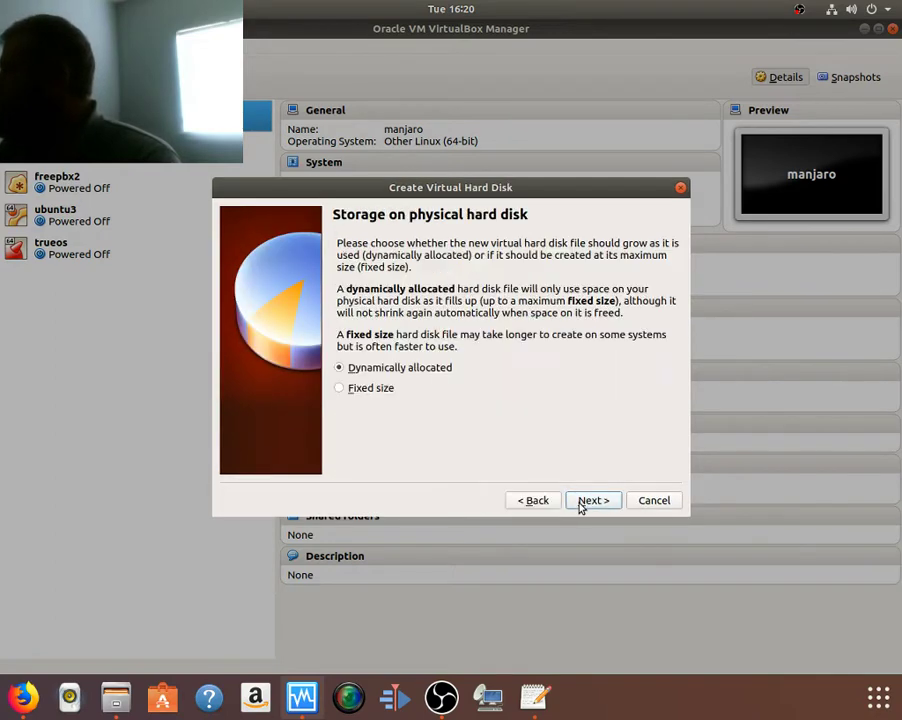
click(579, 504)
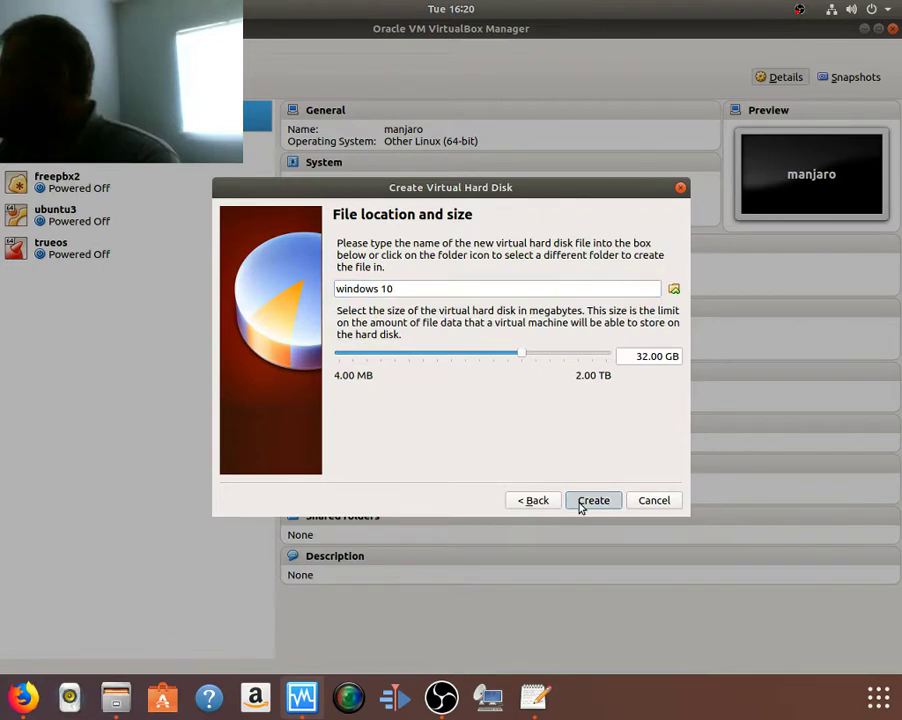
click(580, 500)
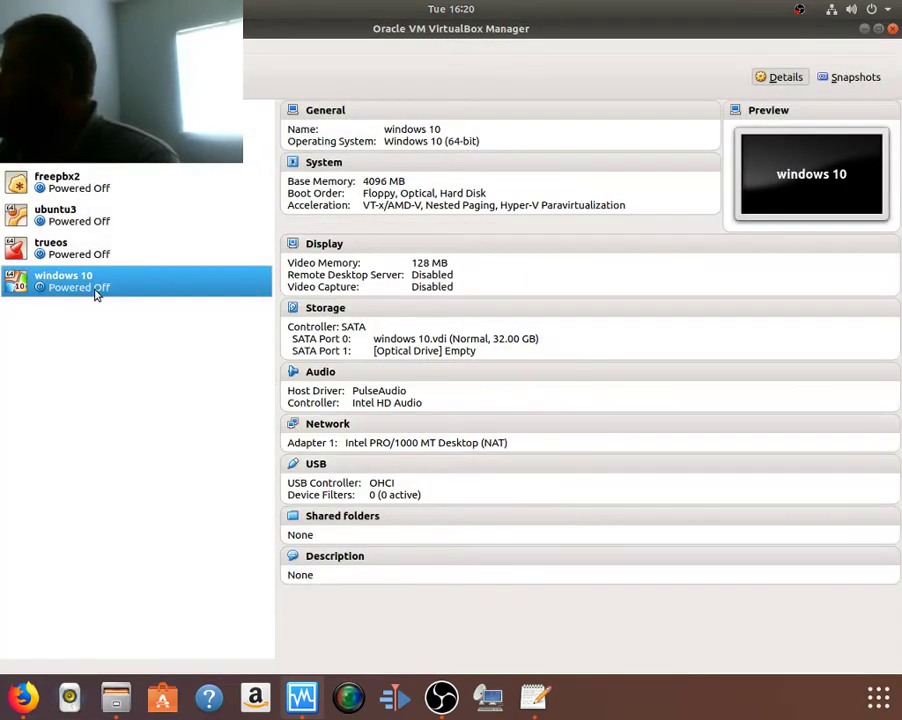
Step: Open the windows 10 VM's settings and set the processor count to 4
right_click(93, 287)
click(108, 296)
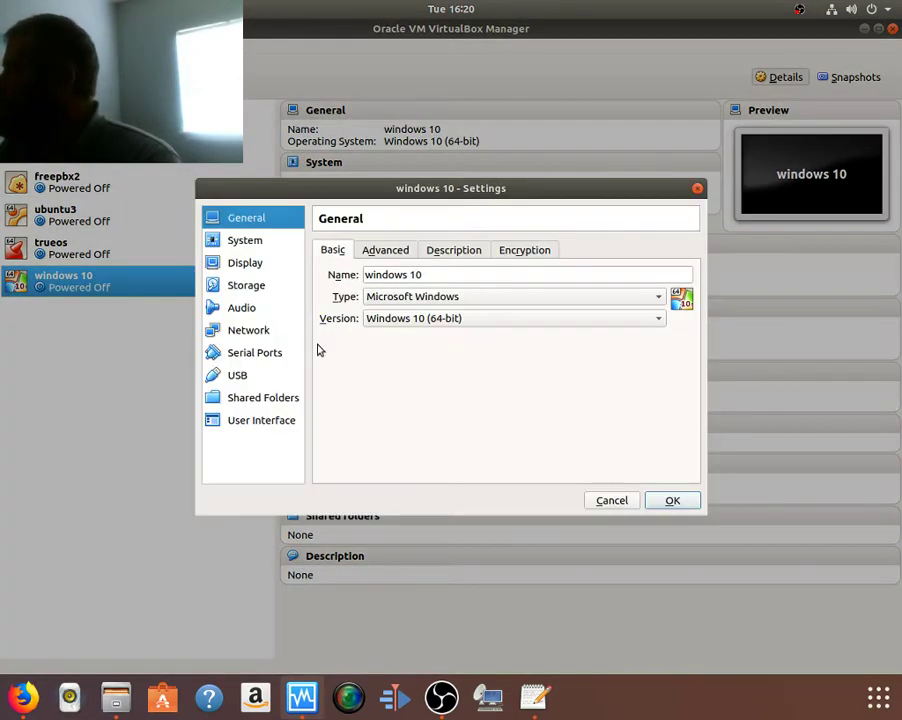
click(246, 241)
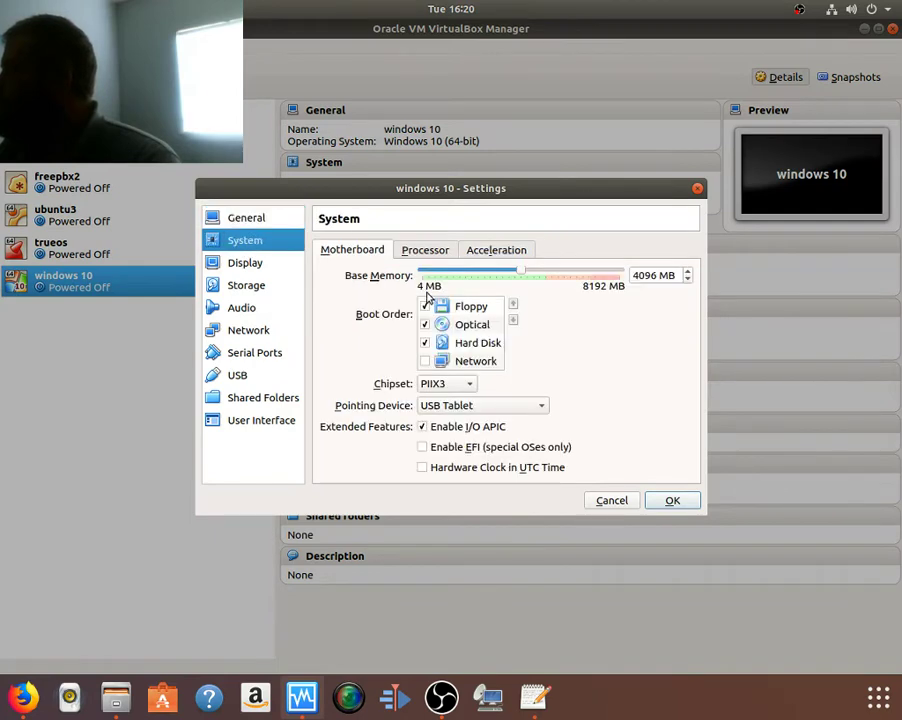
click(443, 253)
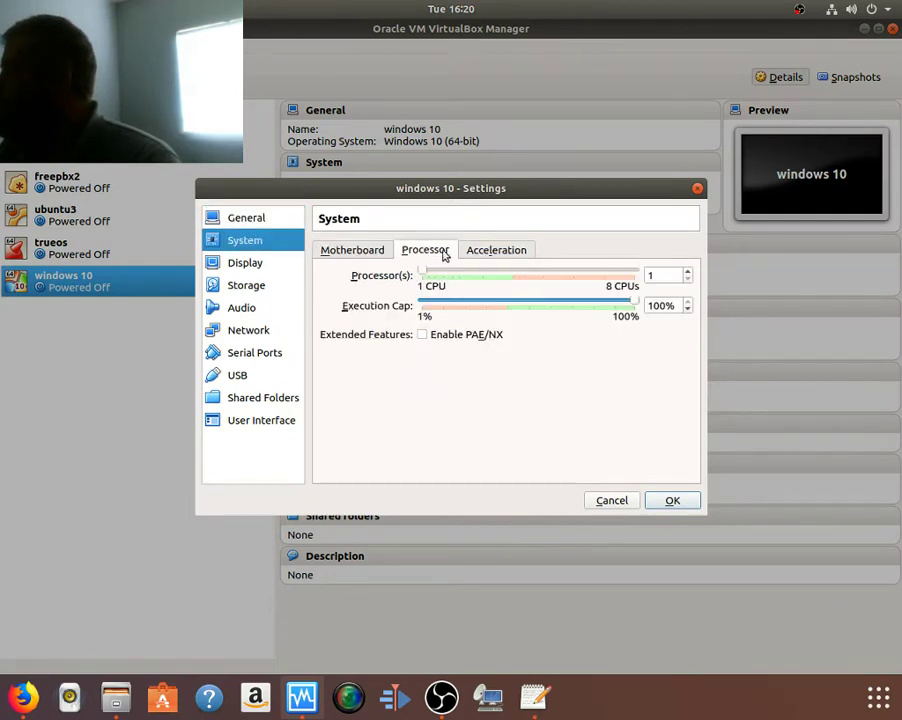
click(501, 276)
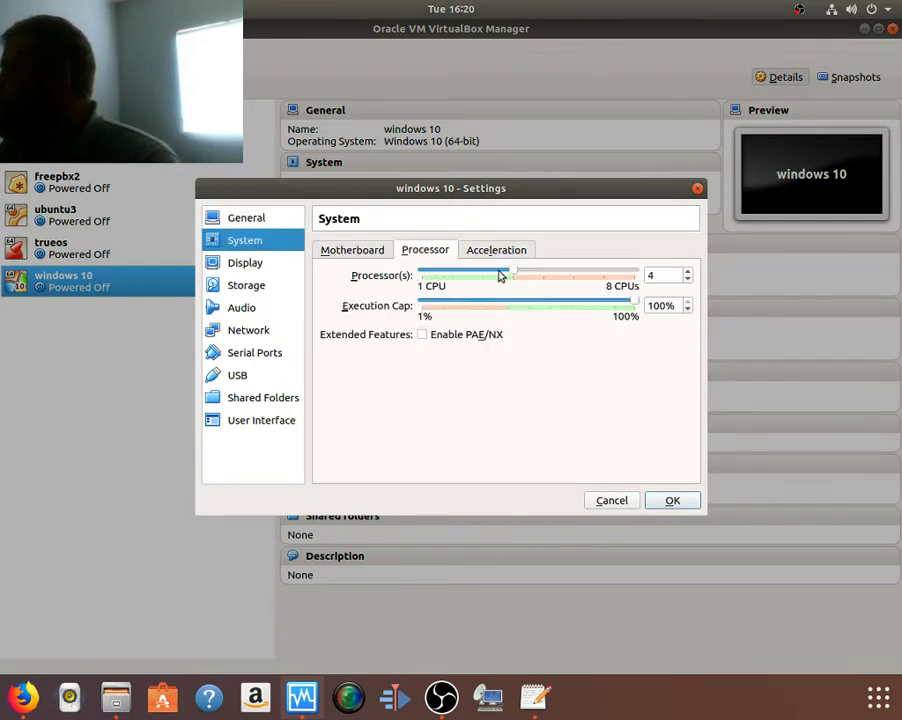
Step: Select the empty optical drive under Storage and choose a virtual optical disk file
click(242, 268)
click(252, 288)
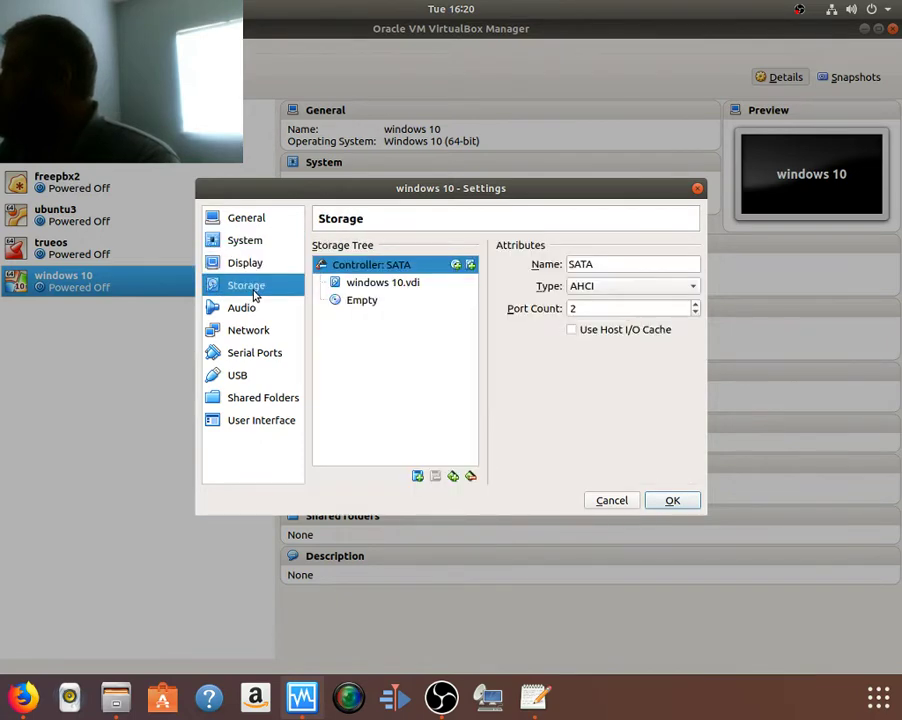
click(378, 302)
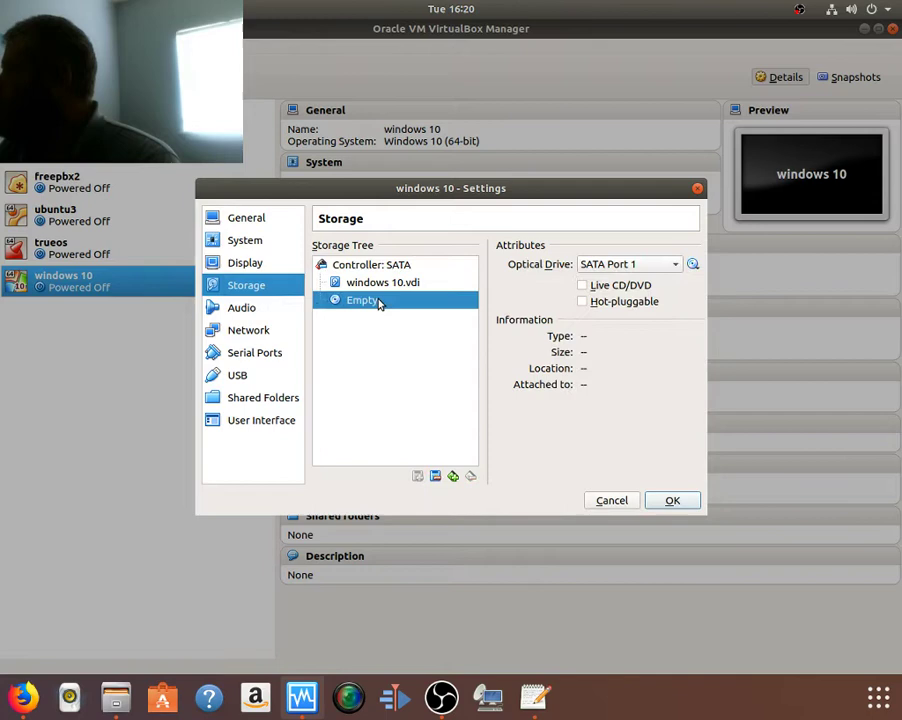
click(692, 265)
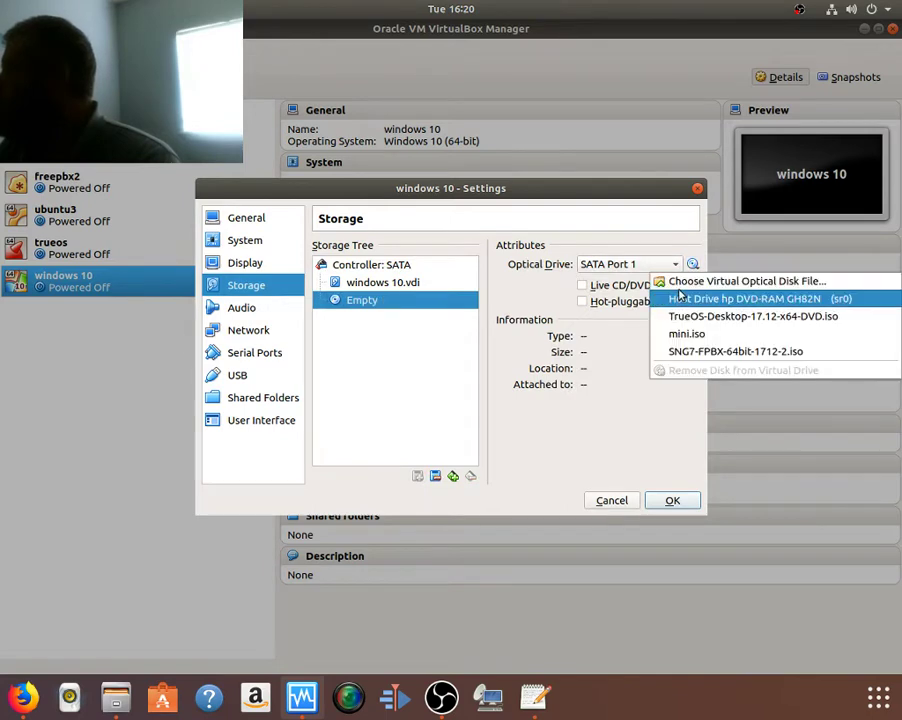
click(680, 281)
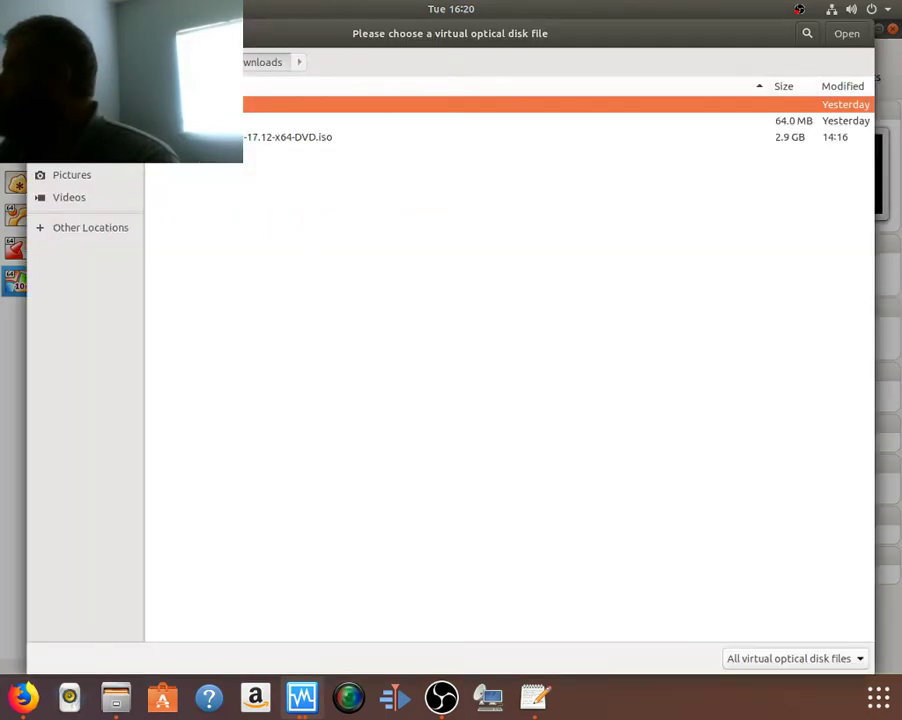
Step: Attach Win10_1709_English_x64.iso to the VM's optical drive
key(Return)
click(226, 335)
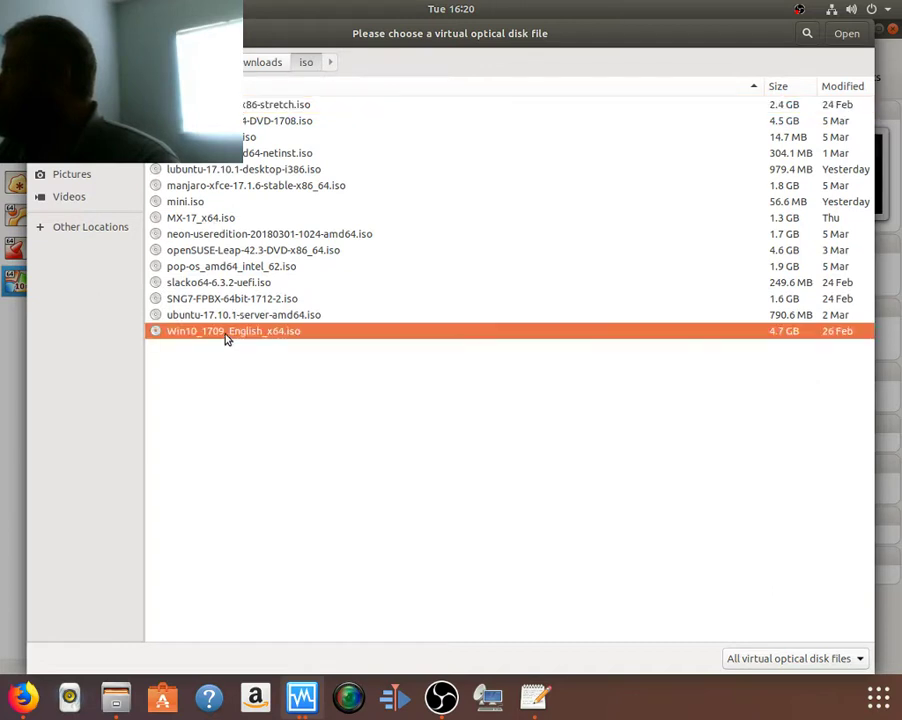
key(Return)
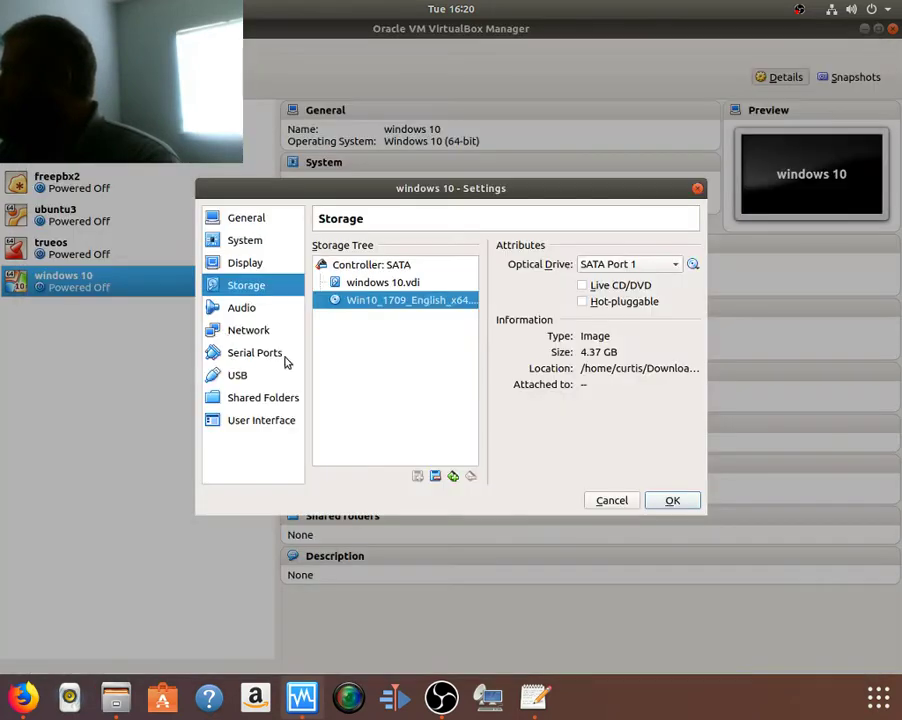
Step: Set the VM's network adapter to Bridged Adapter
click(231, 312)
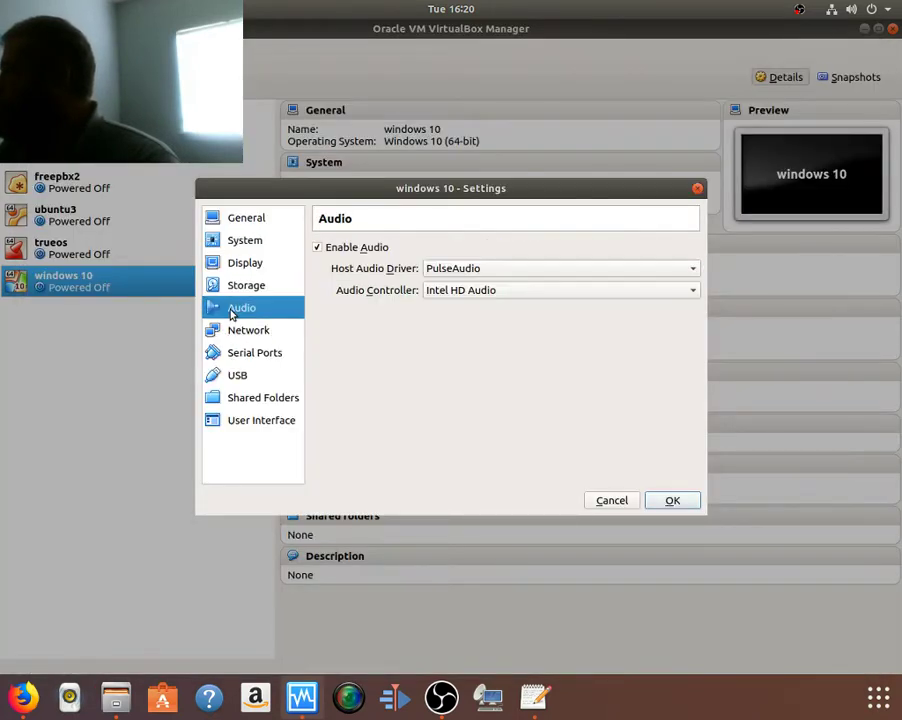
click(240, 333)
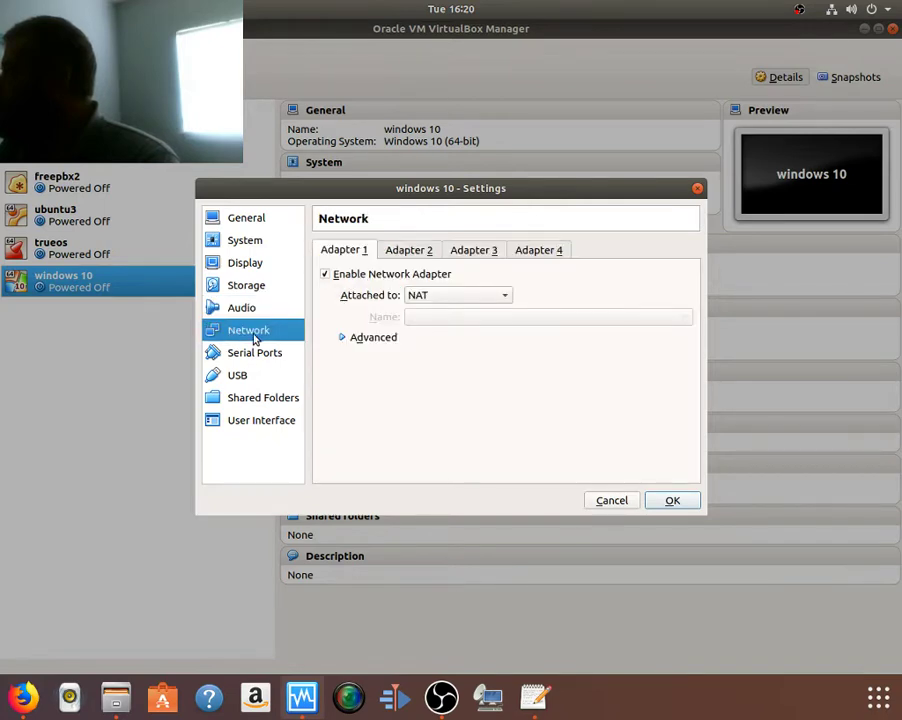
click(430, 297)
click(455, 336)
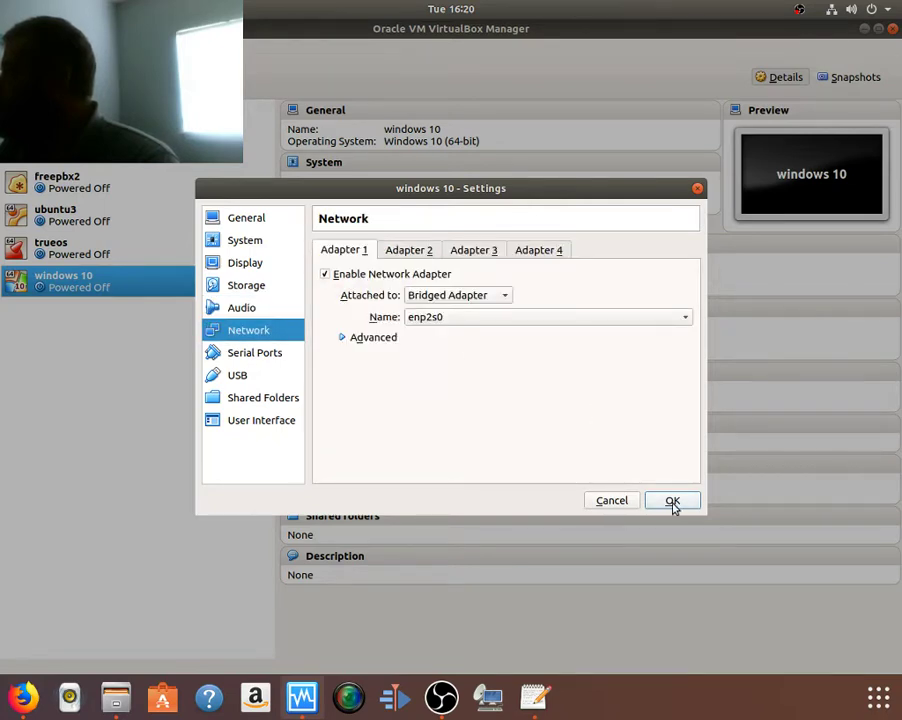
Step: Review the Serial Ports, USB, Shared Folders and User Interface pages, then save the settings
click(263, 358)
click(255, 376)
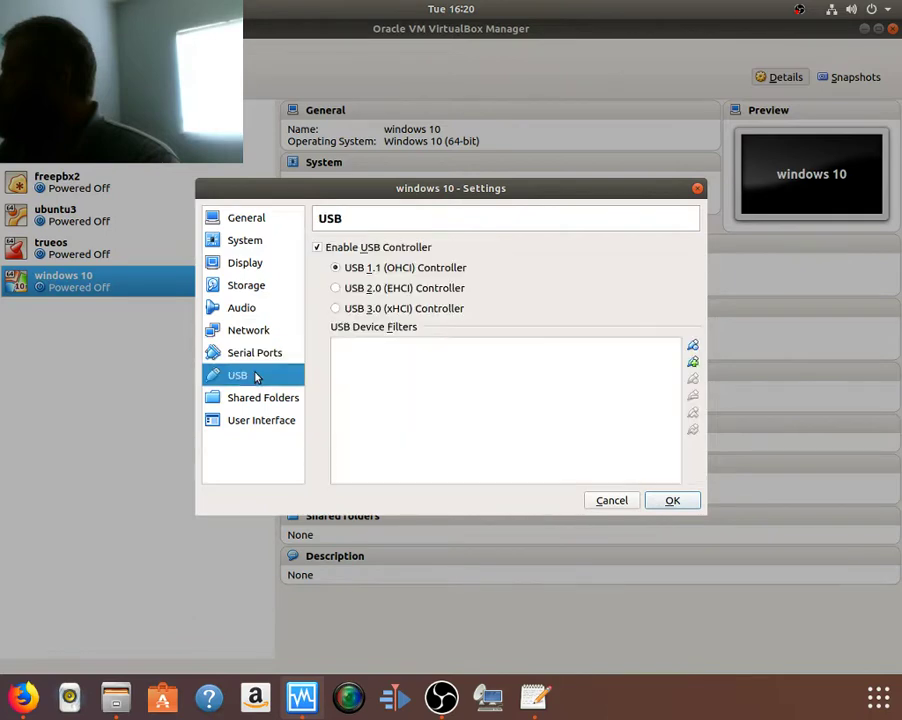
click(254, 404)
click(262, 420)
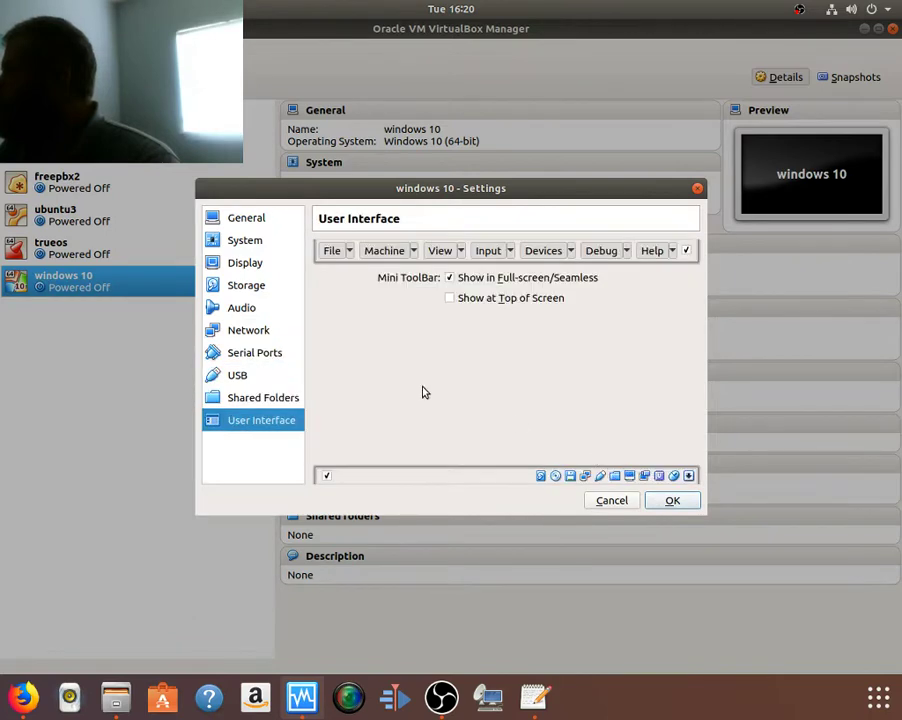
click(670, 502)
Step: Start the windows 10 VM in a maximized window and dismiss the keyboard and mouse notices
double_click(105, 286)
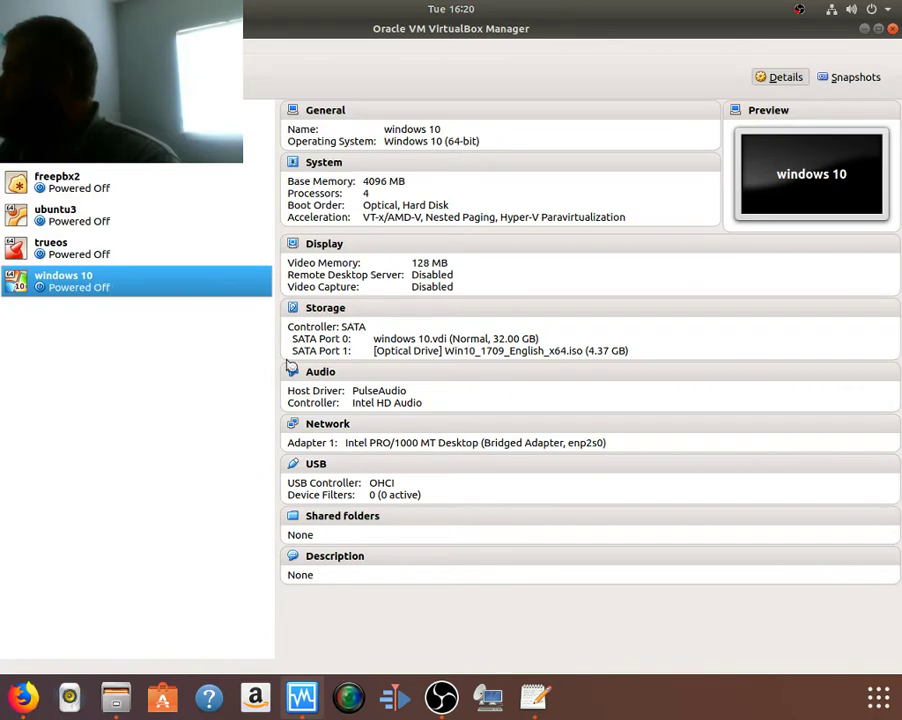
click(865, 31)
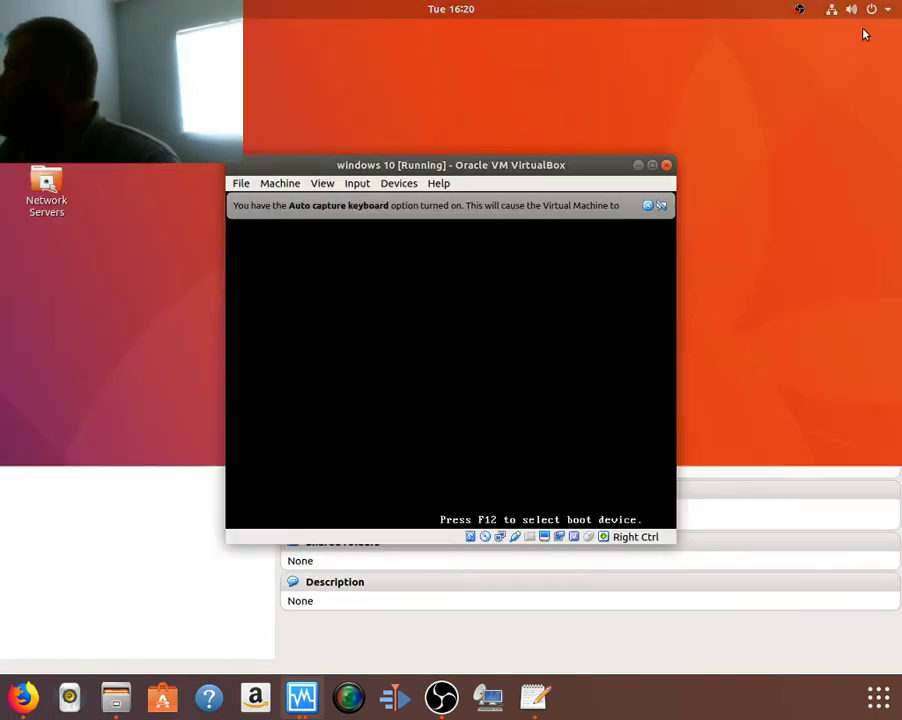
click(652, 166)
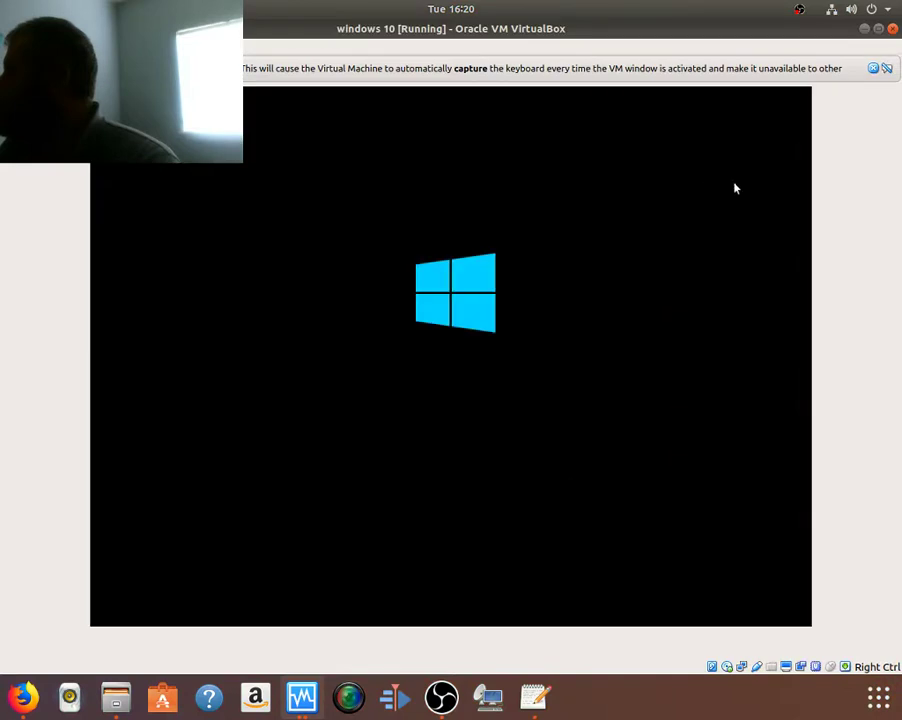
click(873, 68)
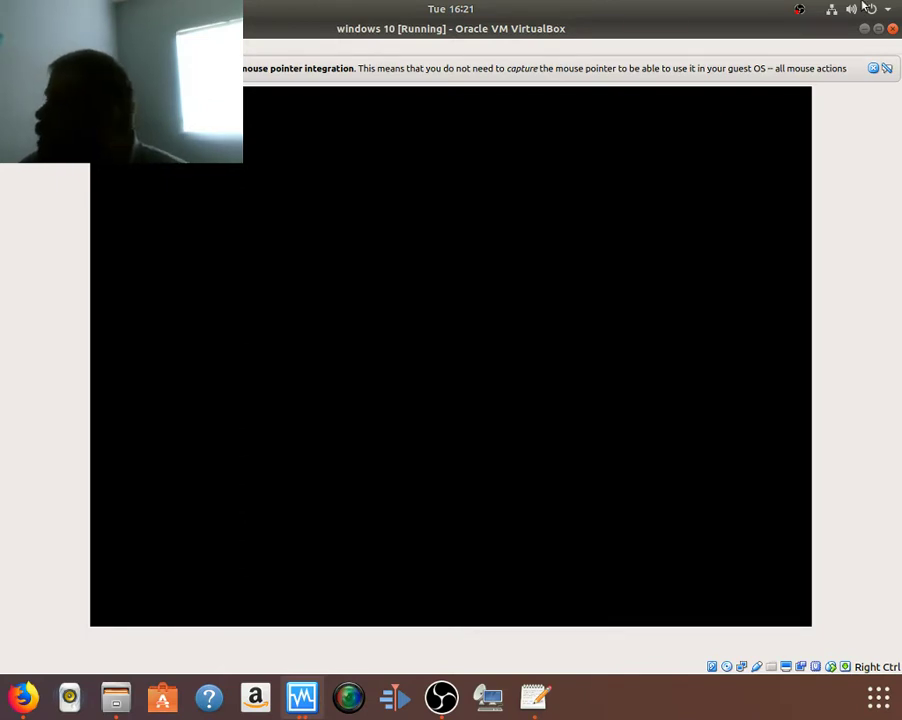
click(872, 68)
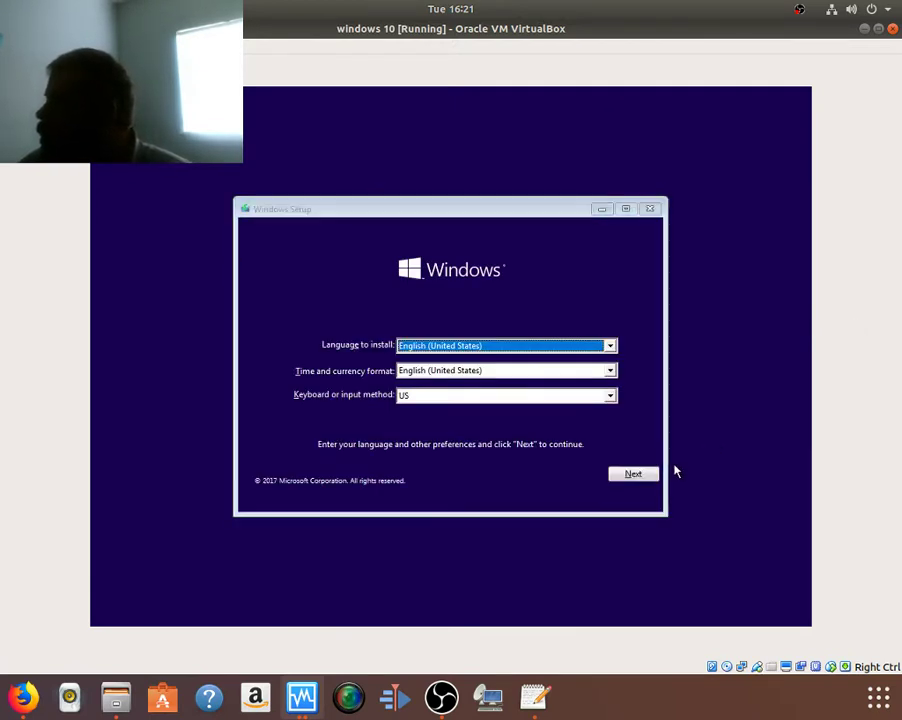
Step: Keep the default language, begin the installation, and skip entering a product key
click(636, 476)
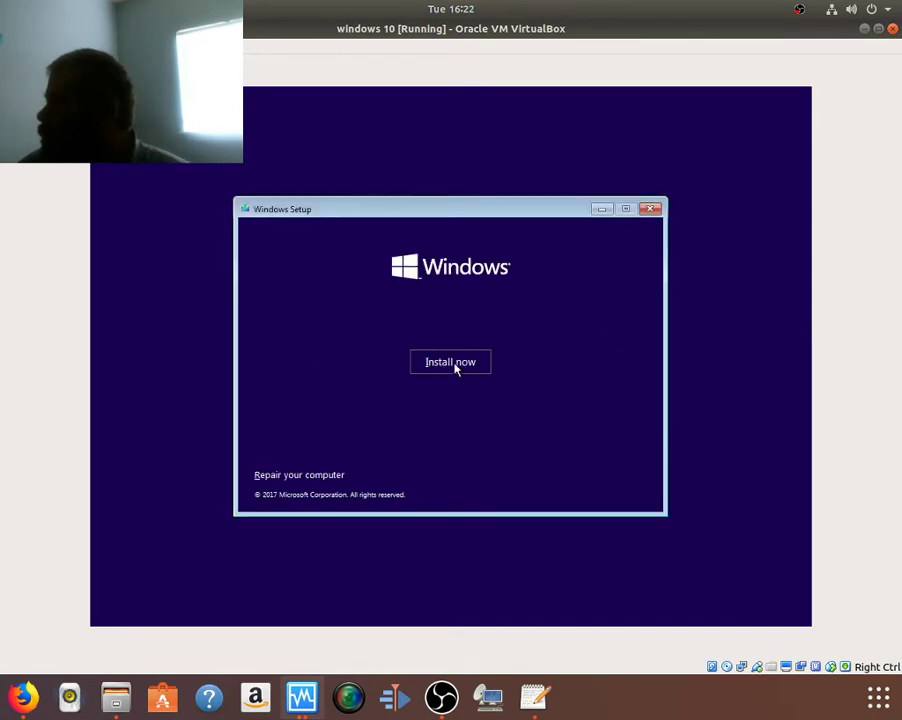
click(452, 363)
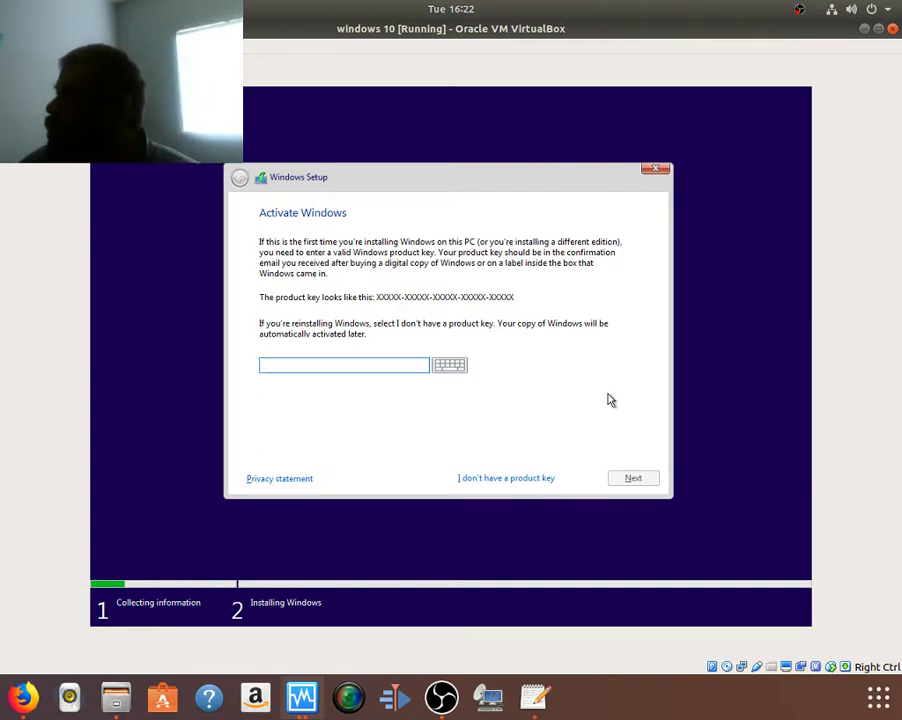
click(482, 478)
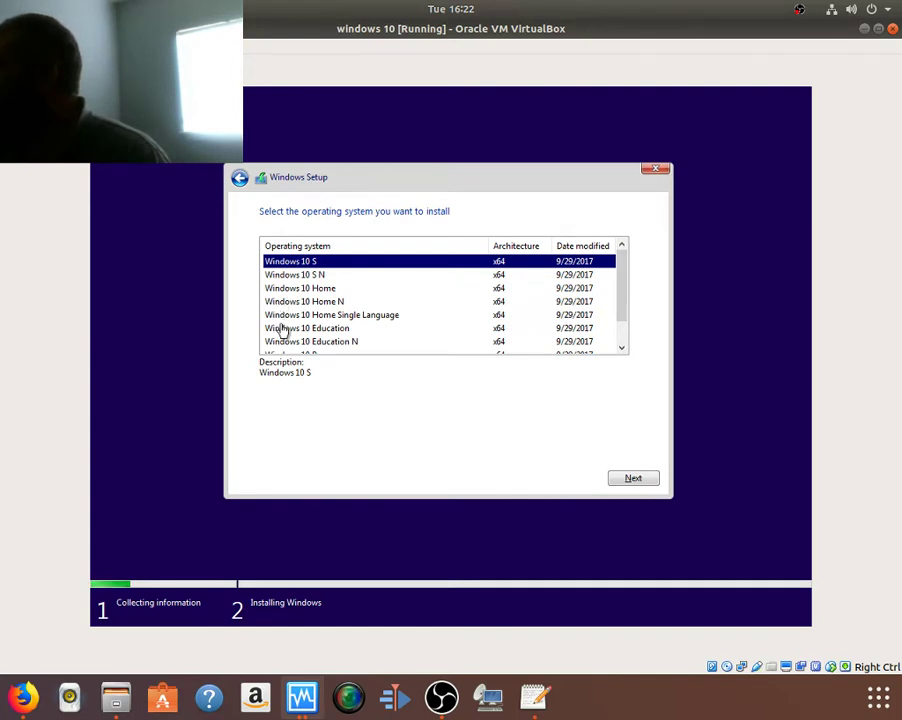
Step: Pick Windows 10 Pro from the edition list and continue to the license terms
scroll(296, 340, down, 1)
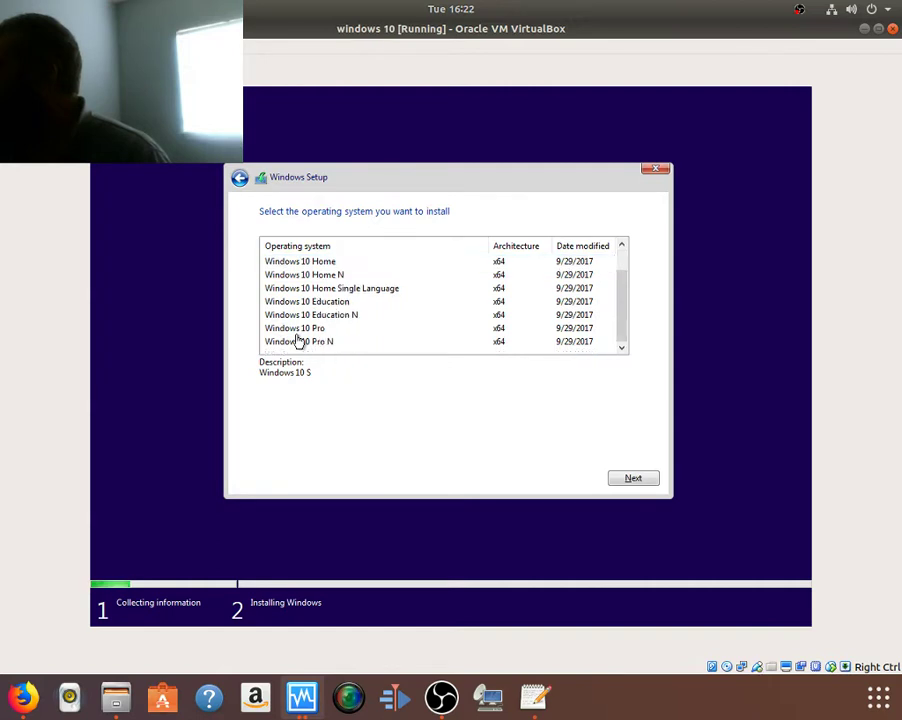
click(296, 330)
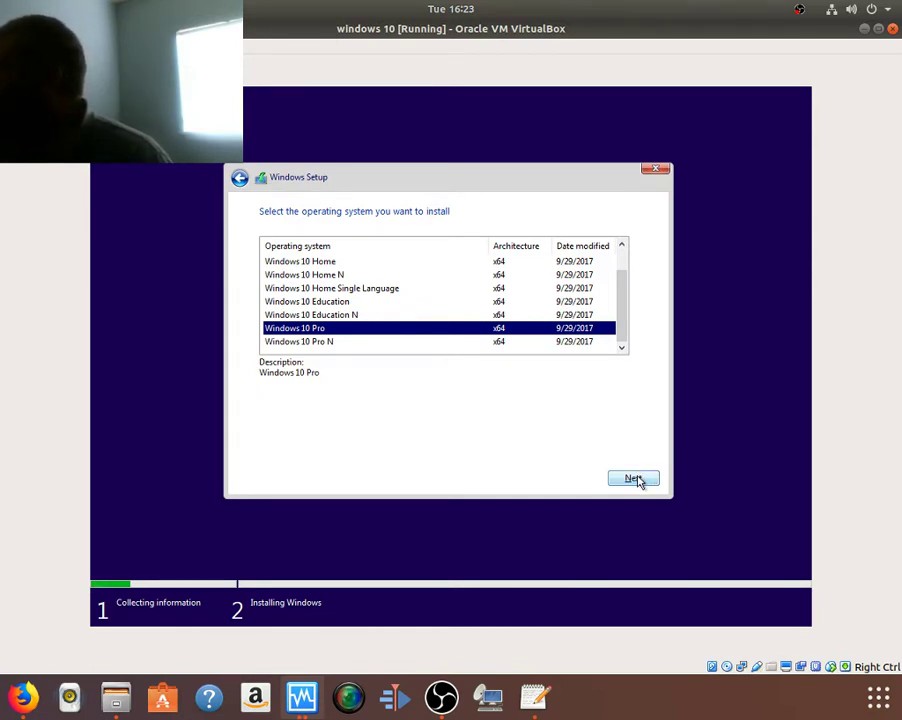
click(637, 479)
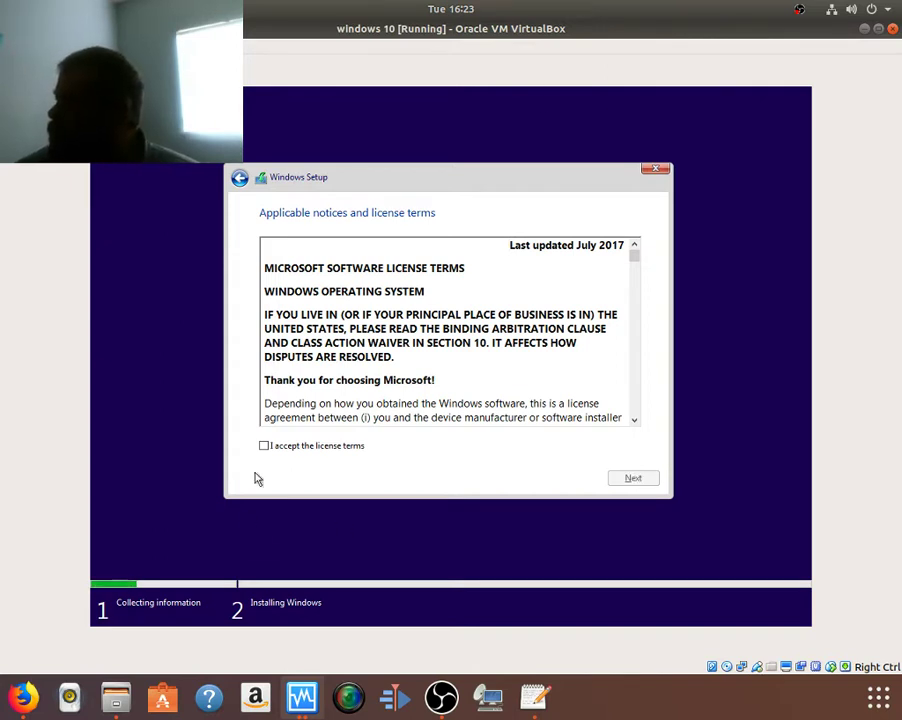
Step: Accept the license, choose Custom: Install Windows only, and install on Drive 0's unallocated space
click(292, 448)
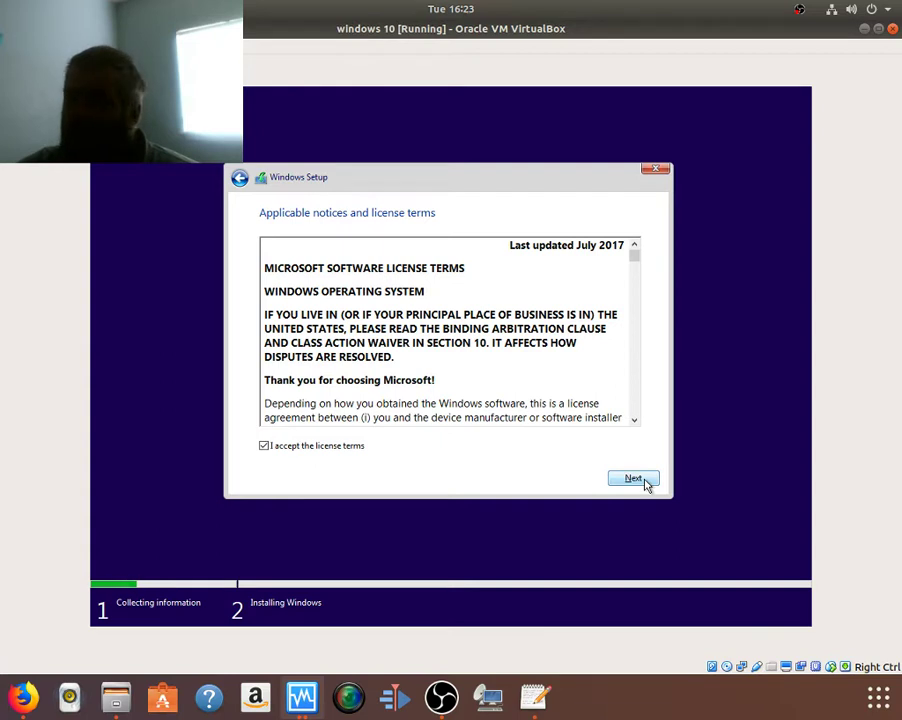
click(644, 481)
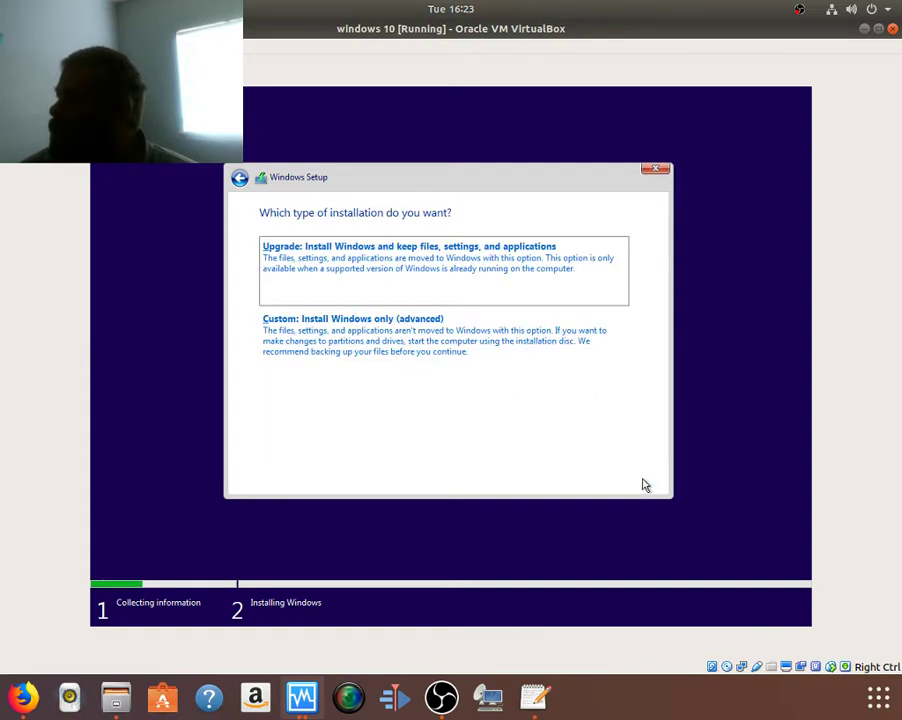
click(388, 346)
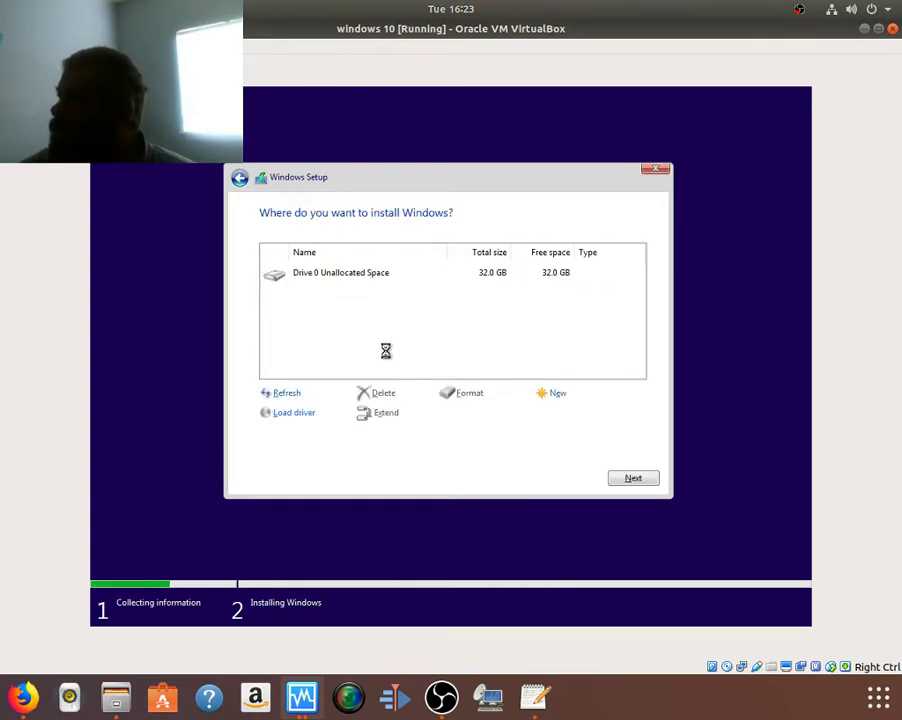
click(631, 478)
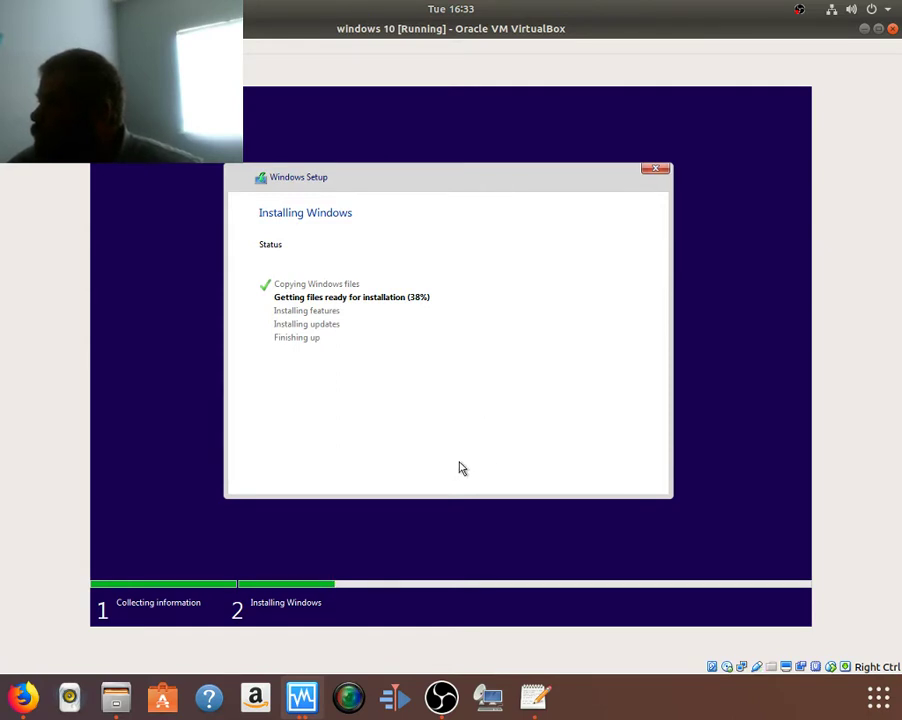
Step: Check the VM details in VirtualBox Manager, then minimize the Manager and the installing VM window
click(864, 29)
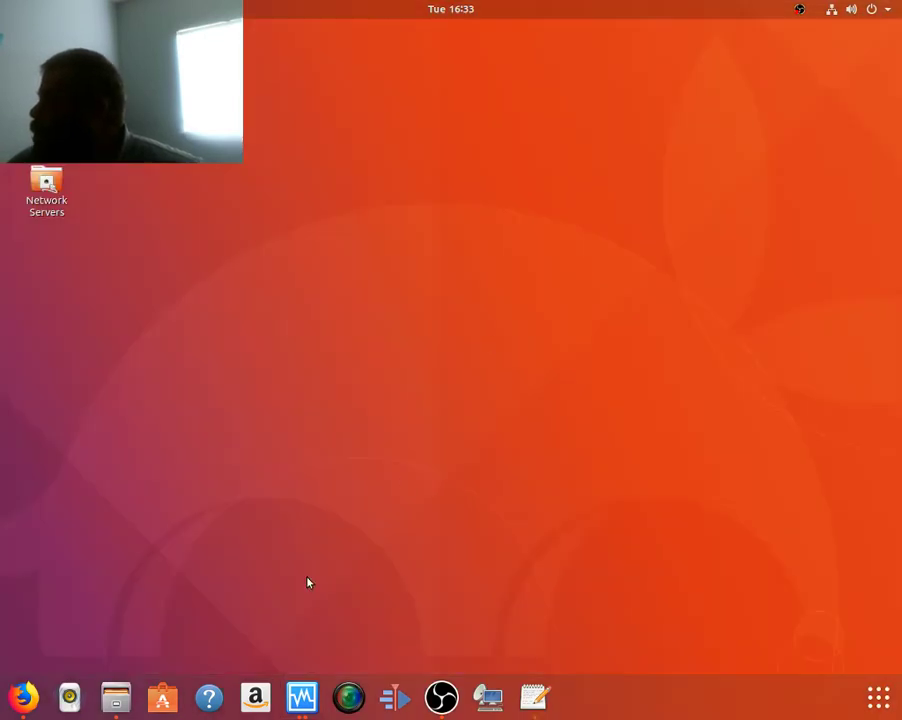
click(295, 697)
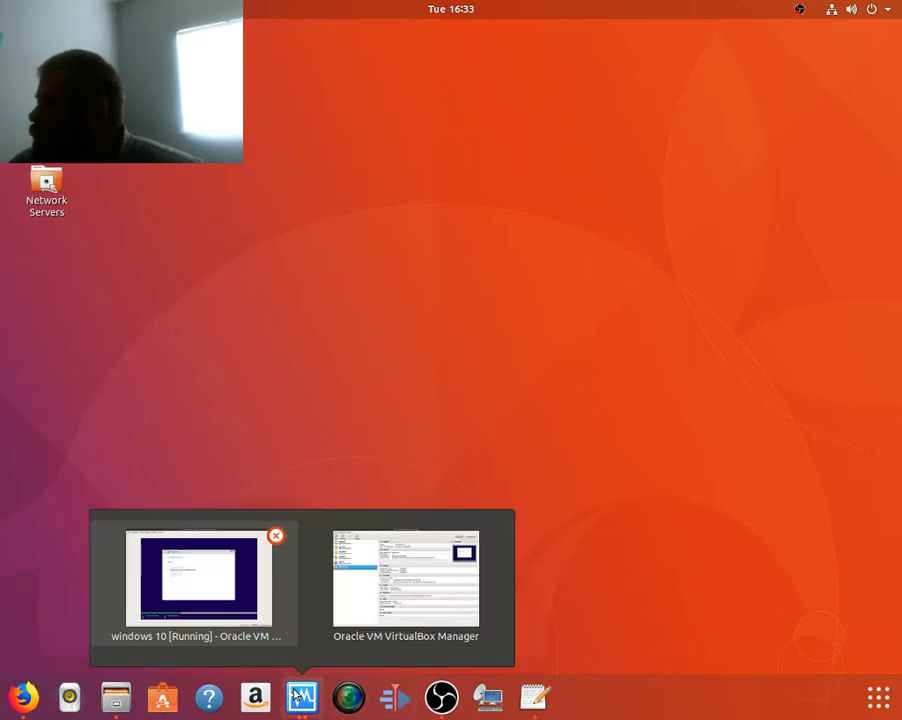
click(211, 588)
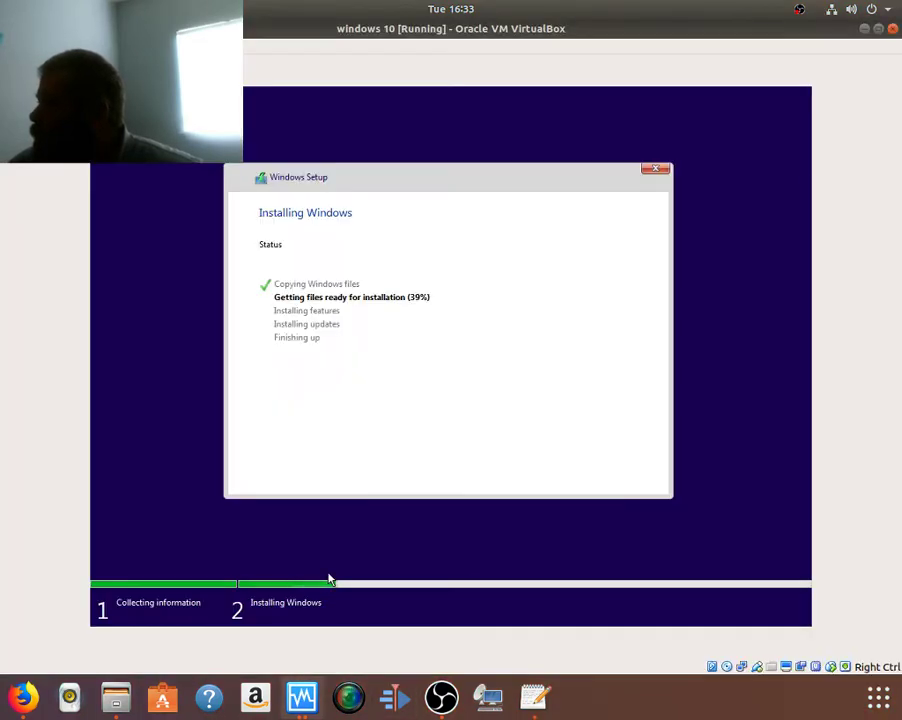
click(300, 700)
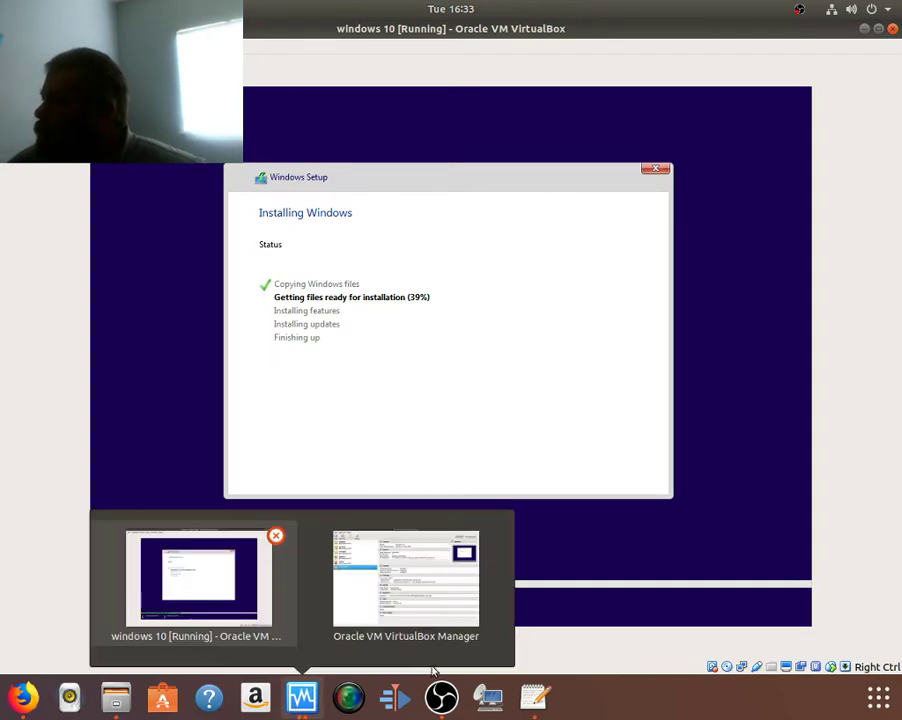
click(465, 632)
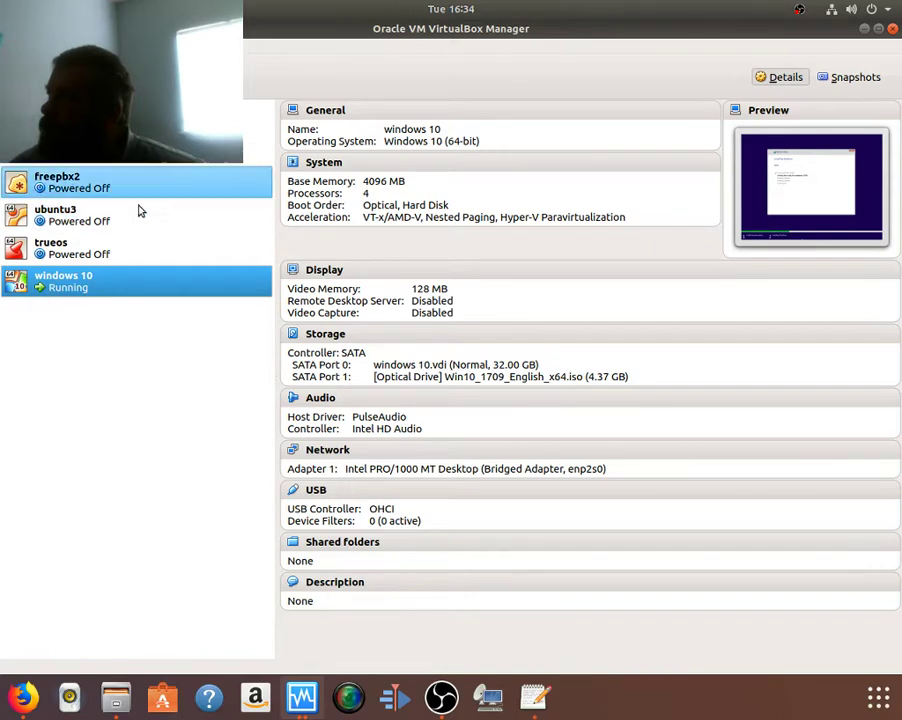
click(865, 29)
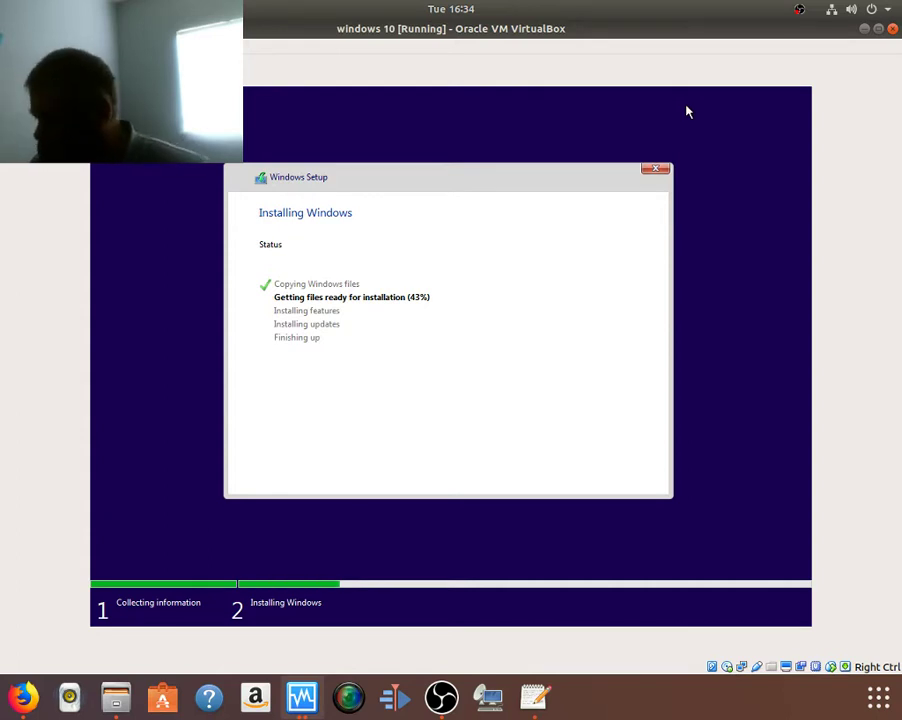
click(863, 29)
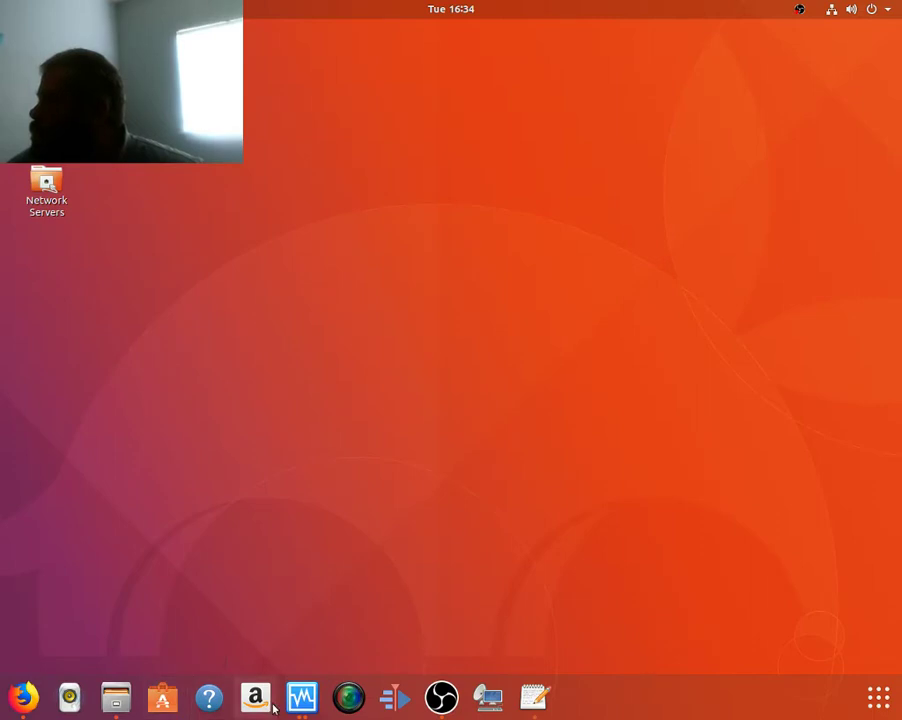
Step: Open a new maximized Firefox tab and load the FreePBX server's admin page at 10.10.10.29
click(22, 700)
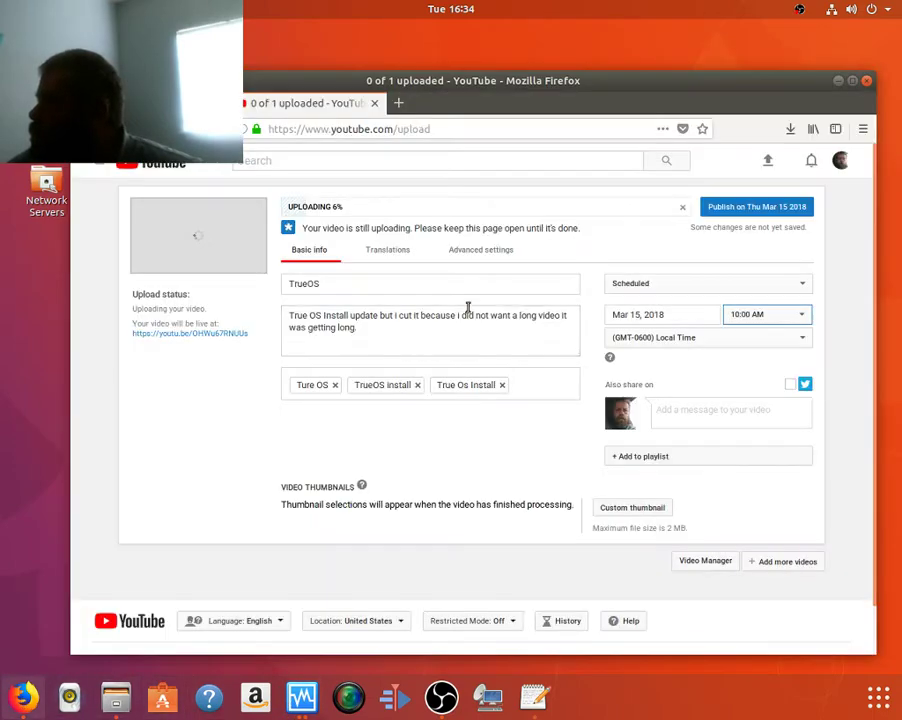
click(399, 103)
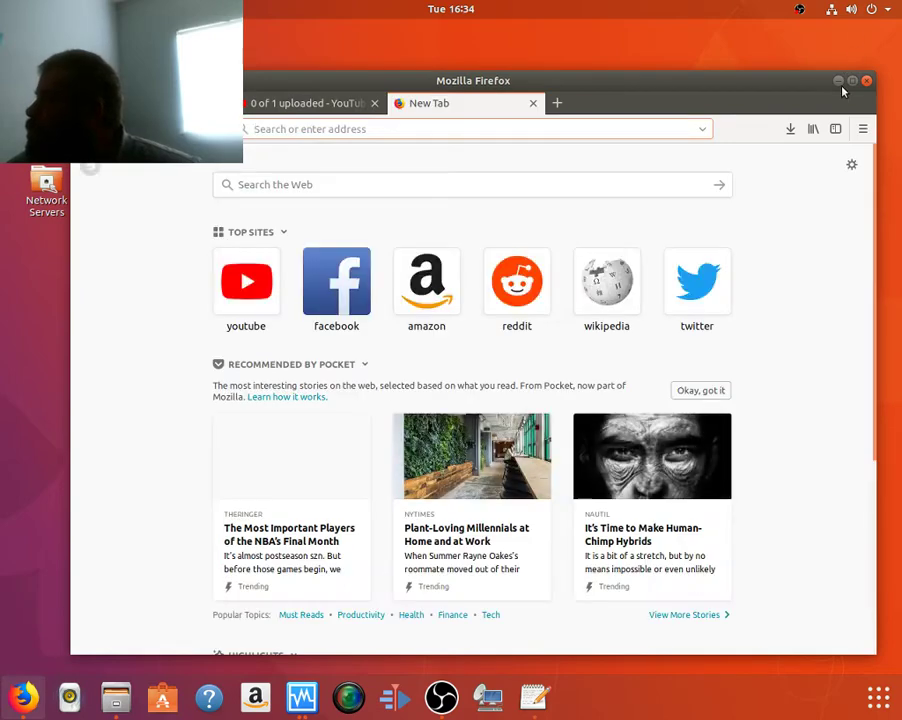
click(851, 80)
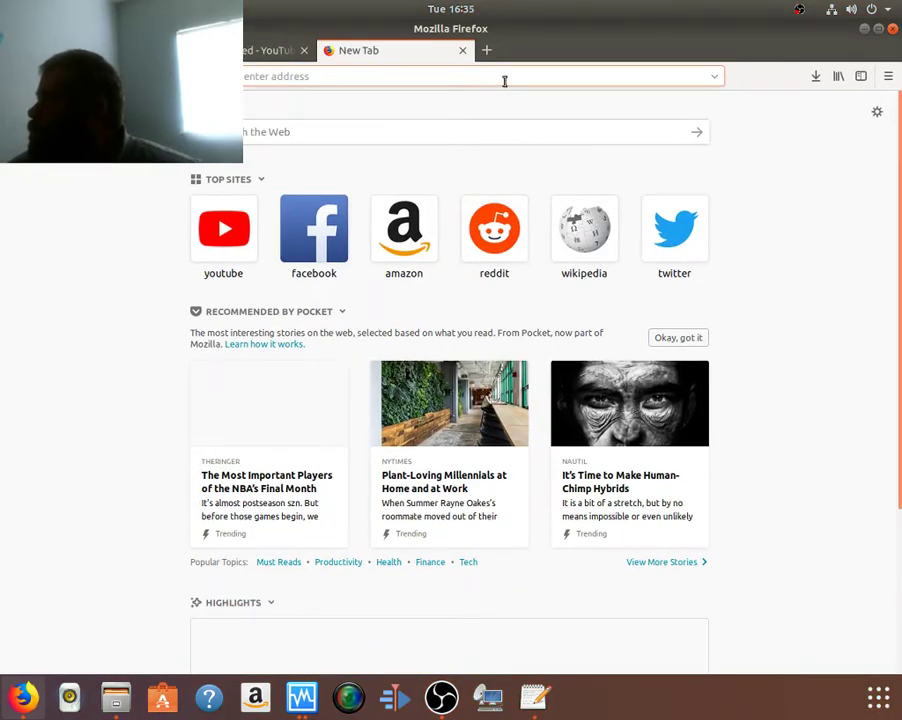
text(youtube)
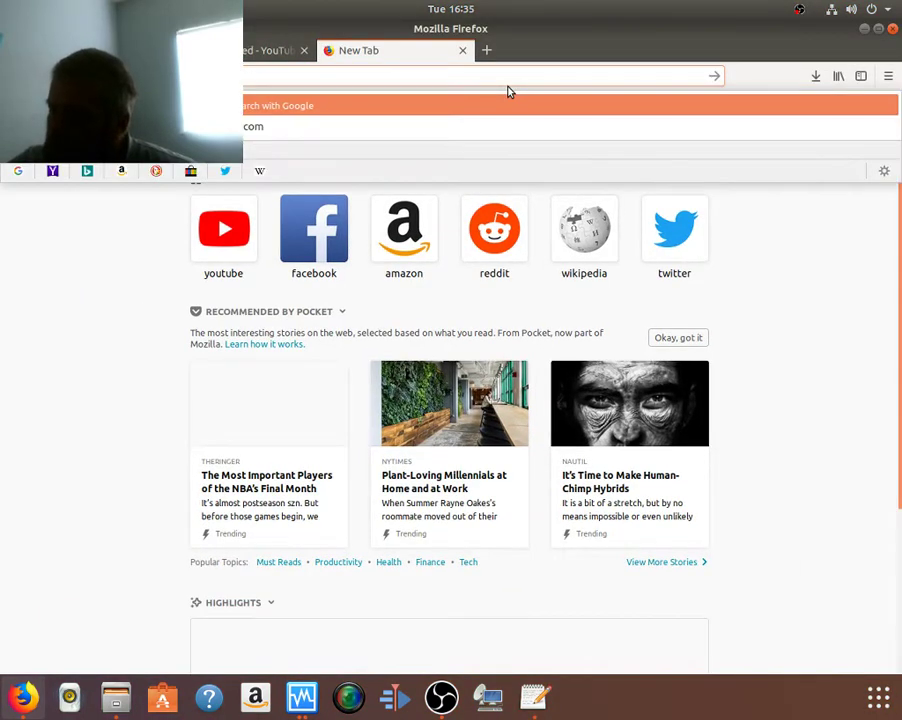
text(.0.1)
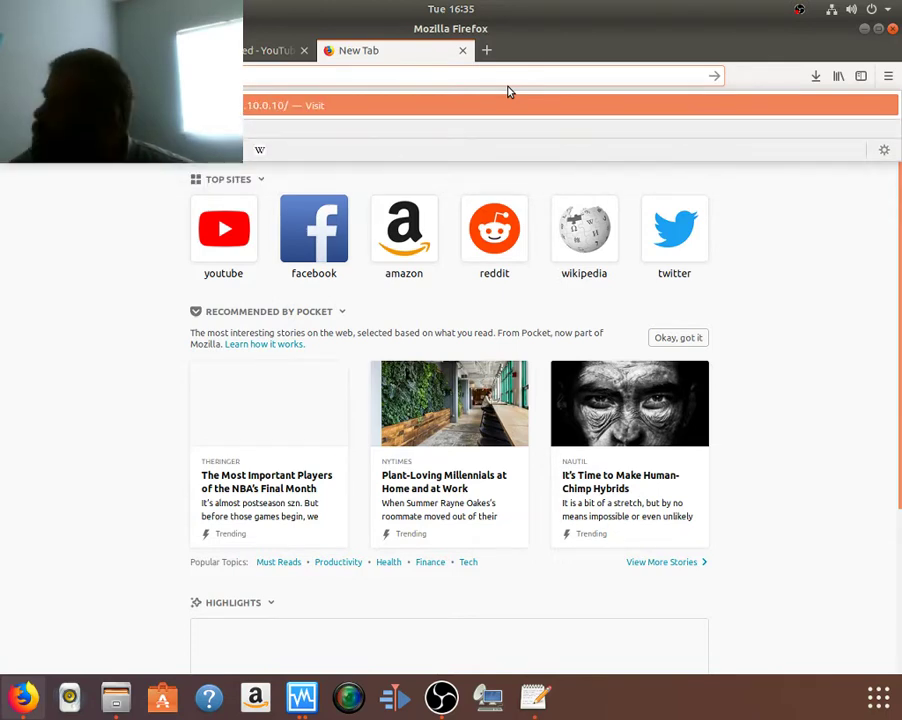
text(9)
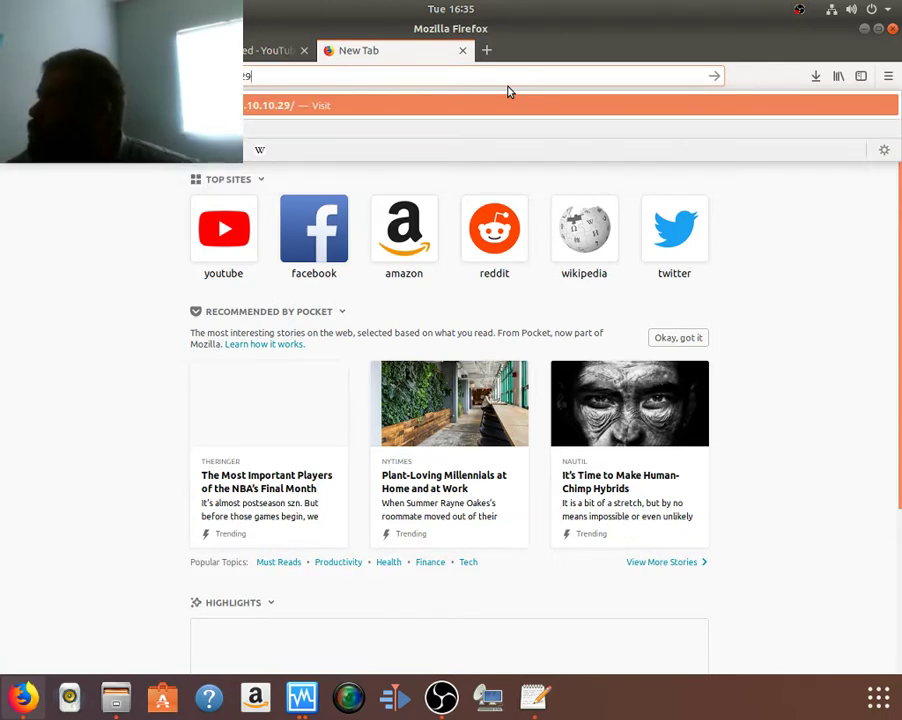
key(Return)
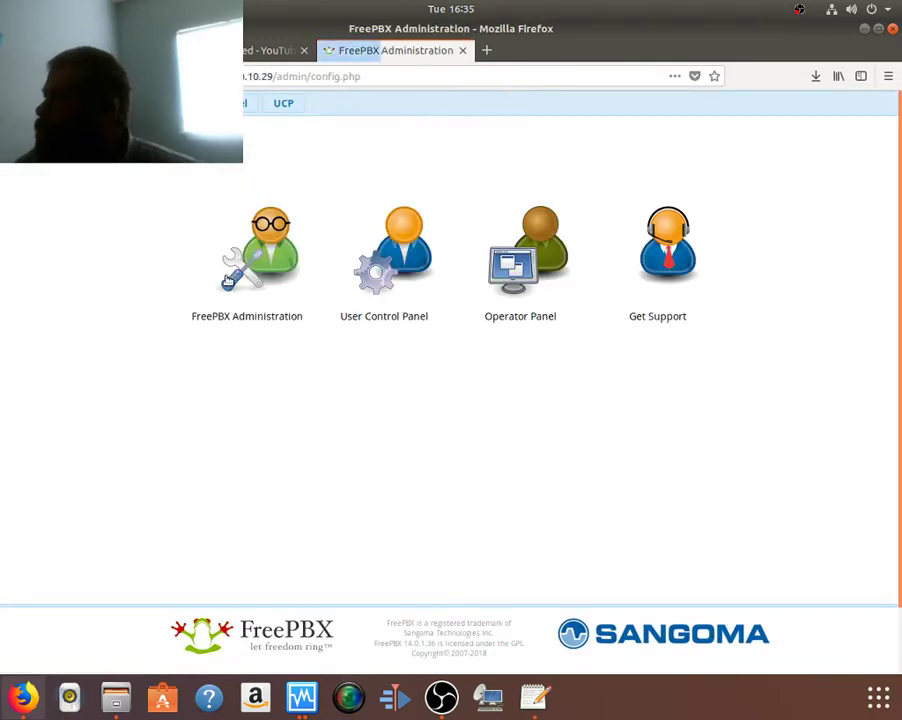
Step: Log in to FreePBX Administration with the admin username and password
click(272, 290)
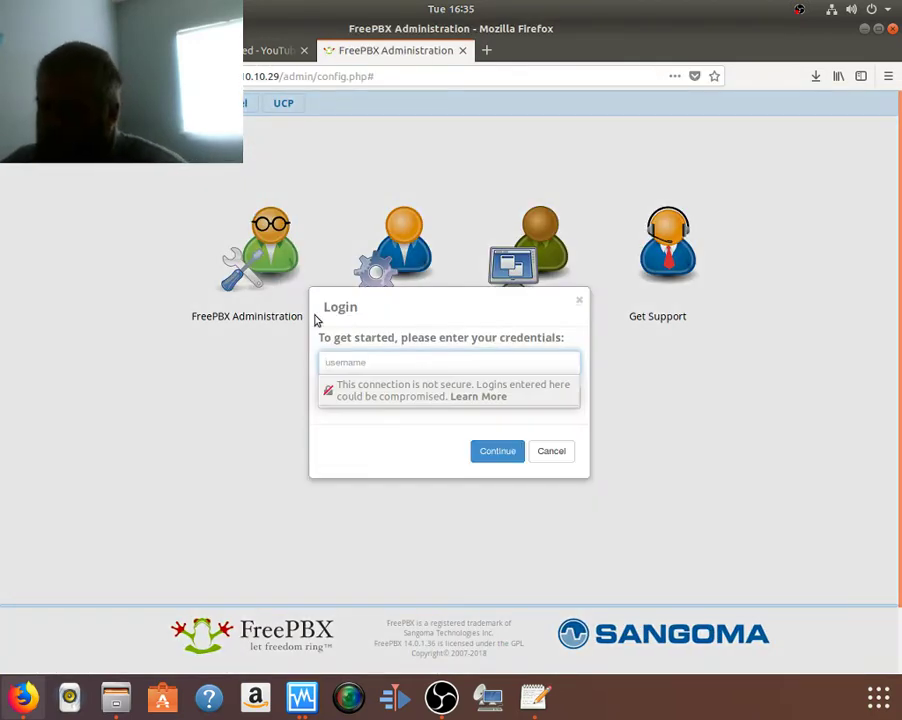
text(curtis)
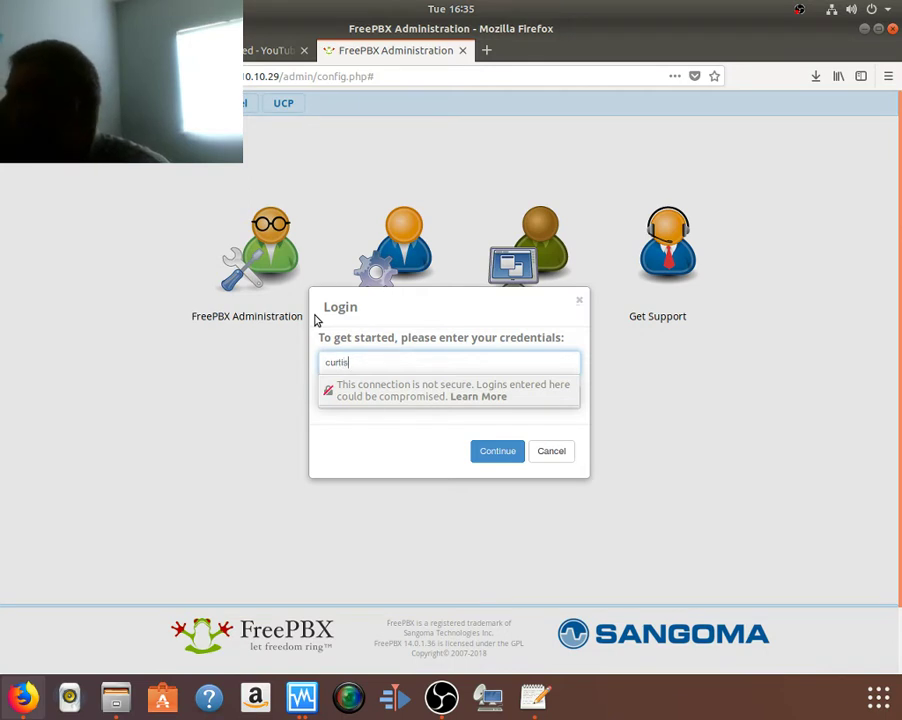
key(Tab)
text(***)
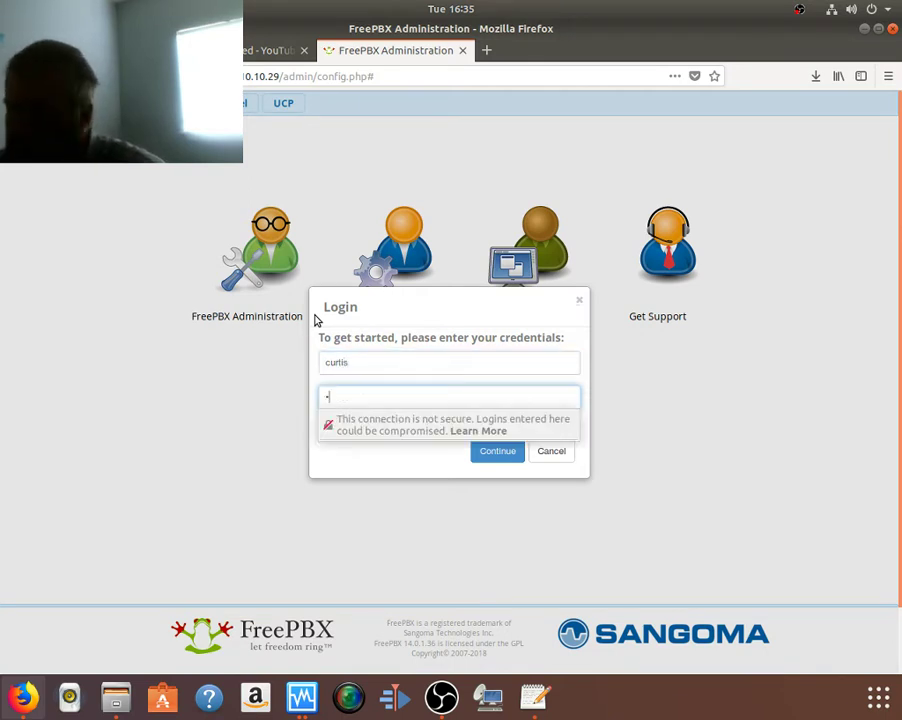
text(*)
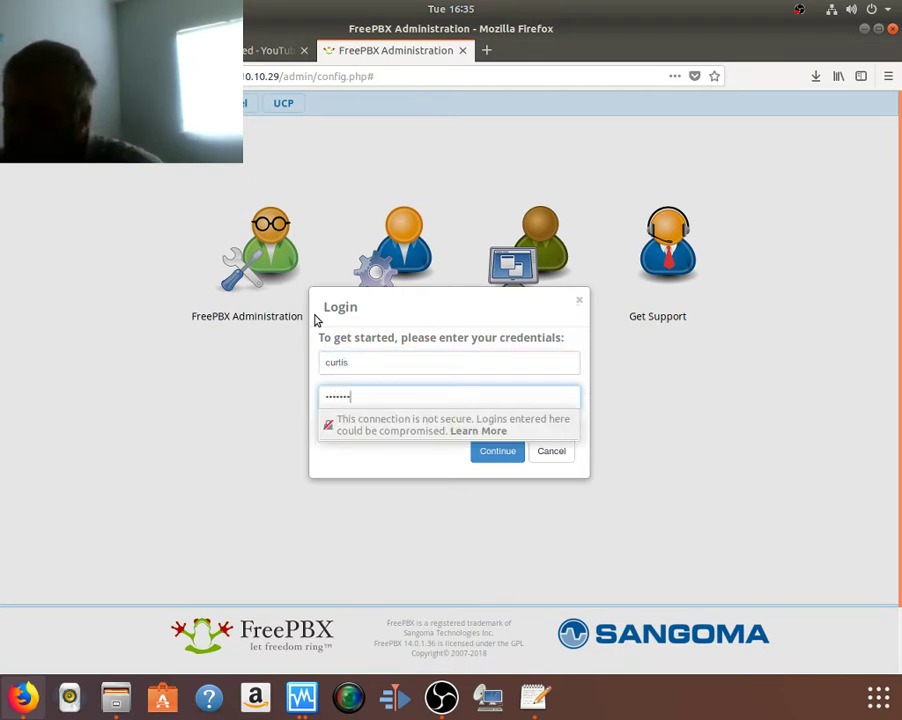
text(**)
key(Return)
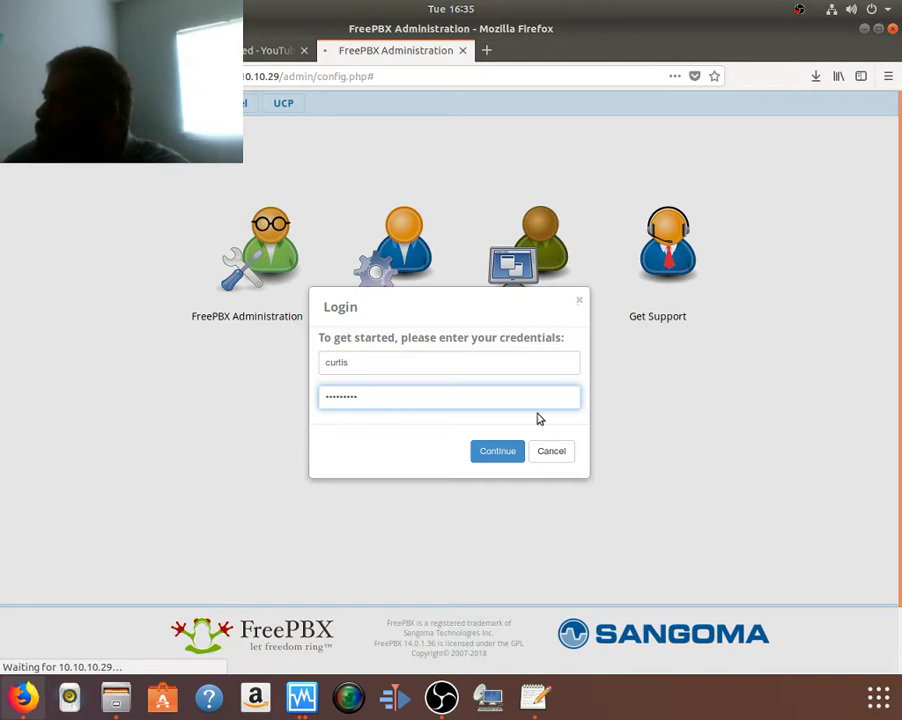
click(497, 452)
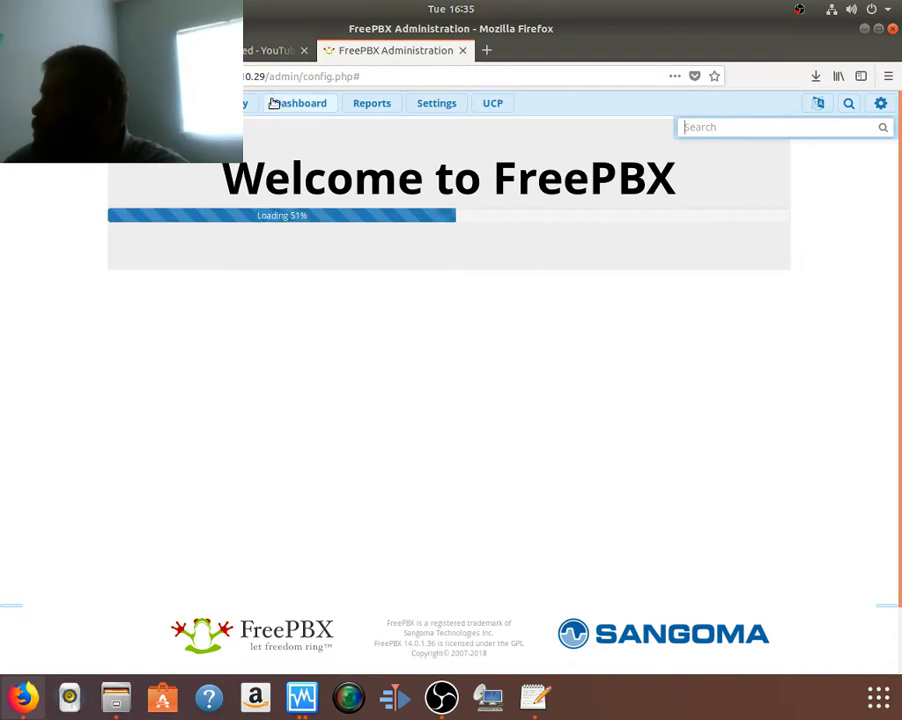
Step: Show the Connectivity > Trunks list with the enabled Star_Communication and Google Voice trunks
mouse_move(244, 106)
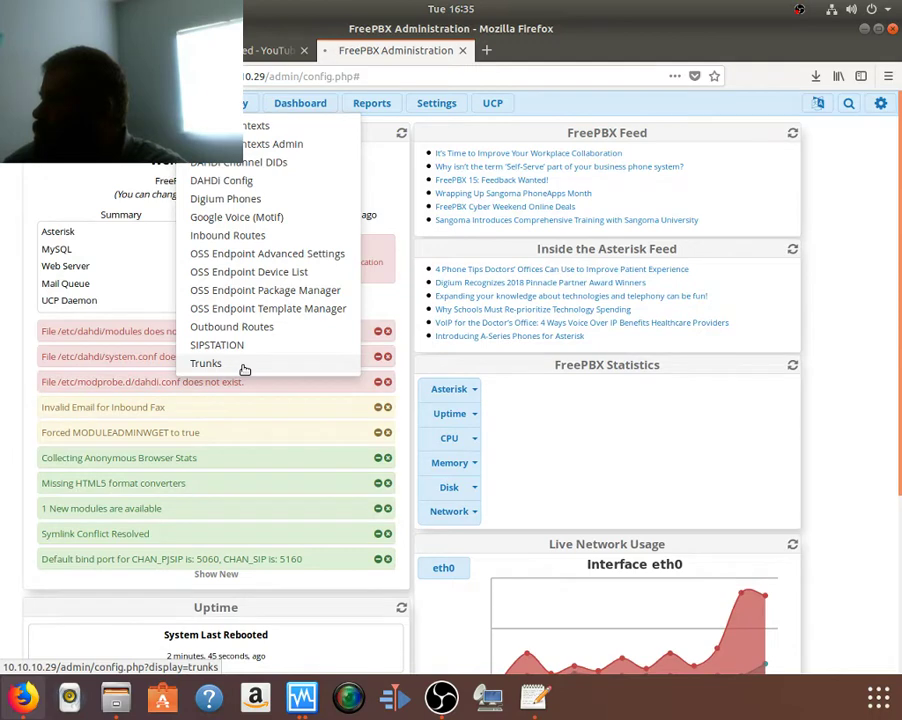
click(240, 368)
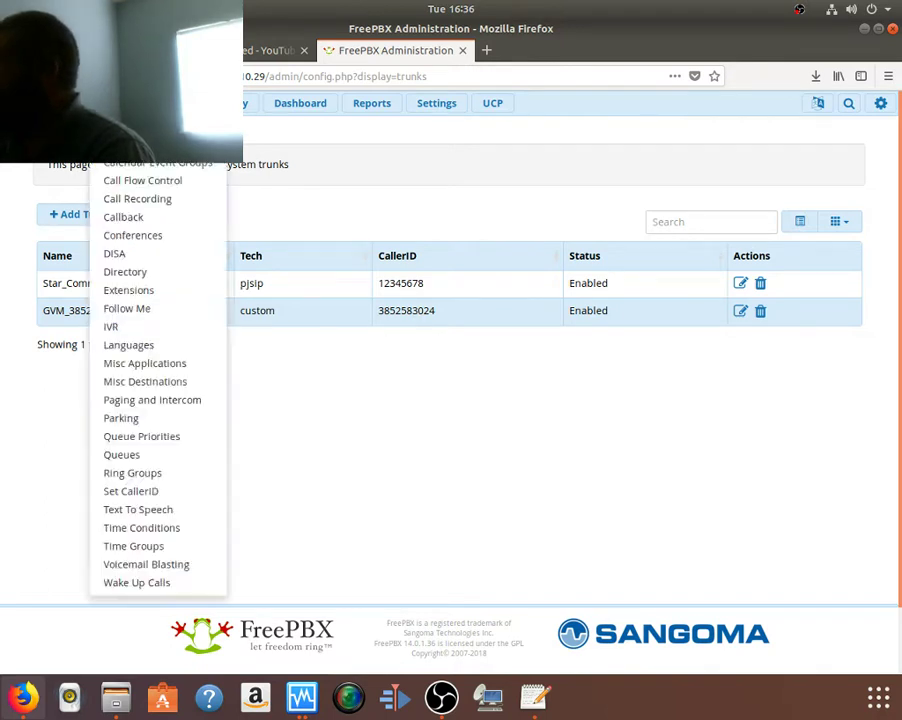
mouse_move(249, 105)
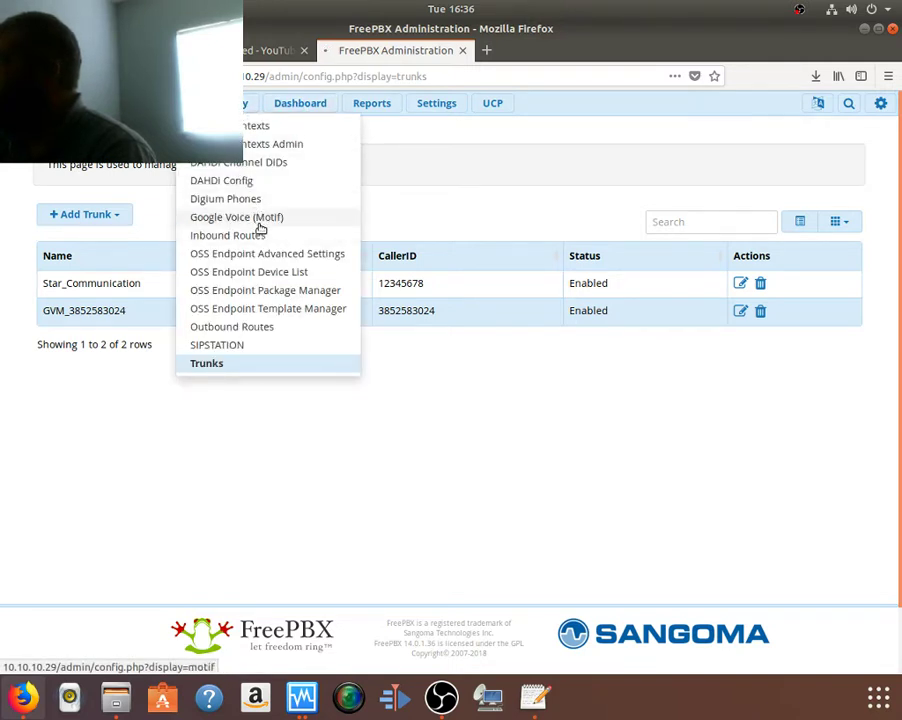
click(259, 225)
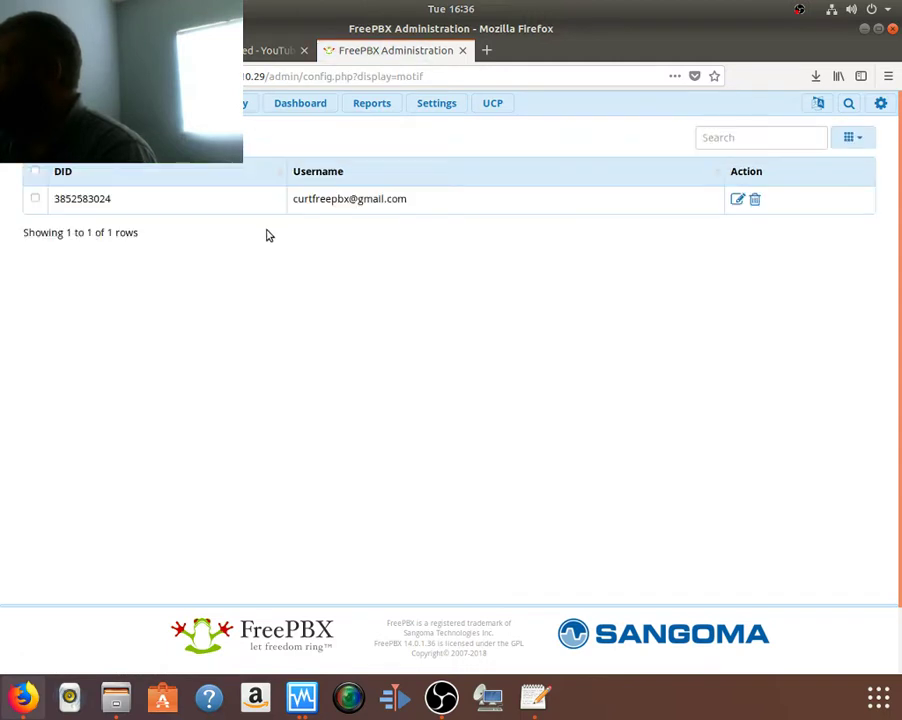
mouse_move(155, 103)
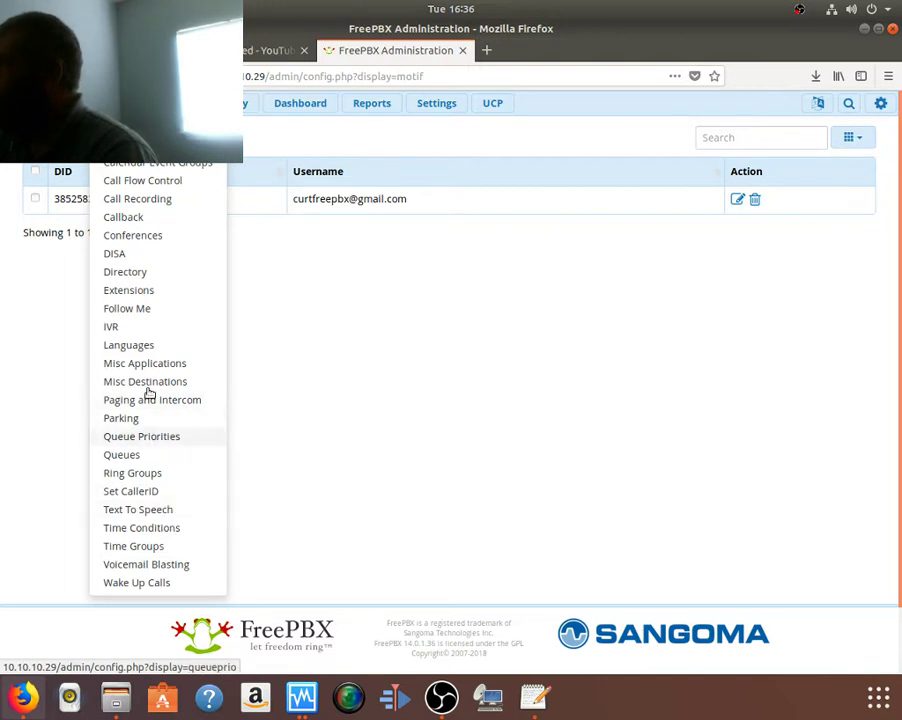
mouse_move(232, 100)
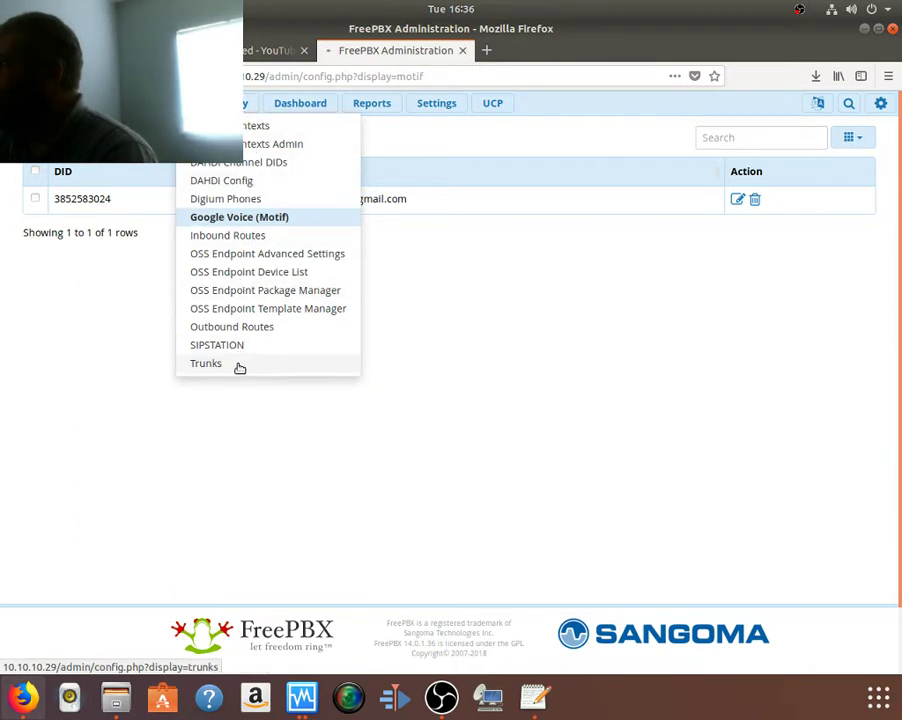
click(206, 363)
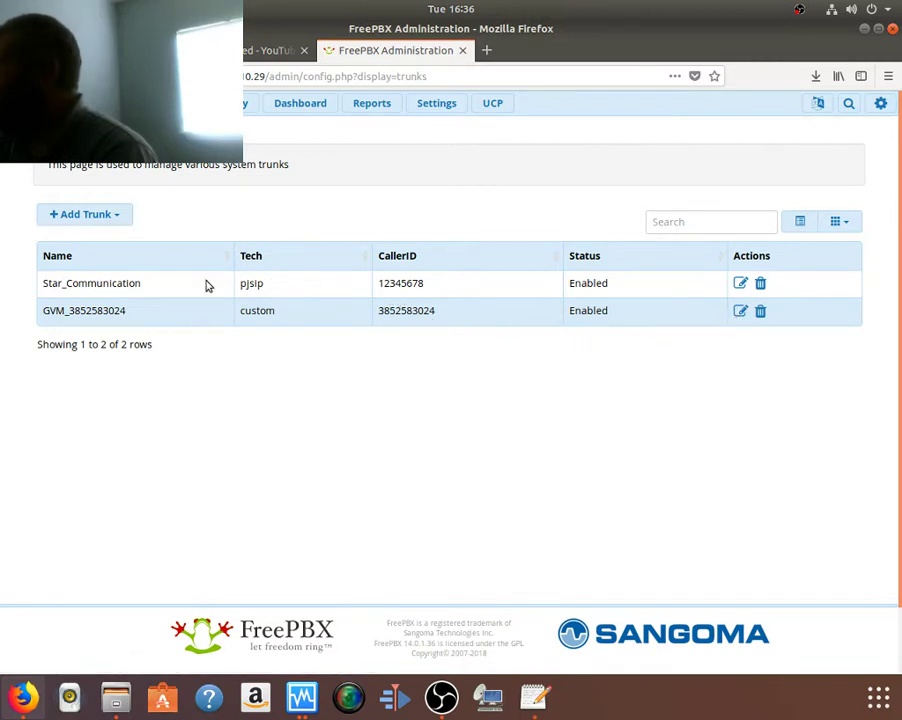
Step: Open the Star_Communication trunk and review its number manipulation, pjsip and advanced settings
click(740, 286)
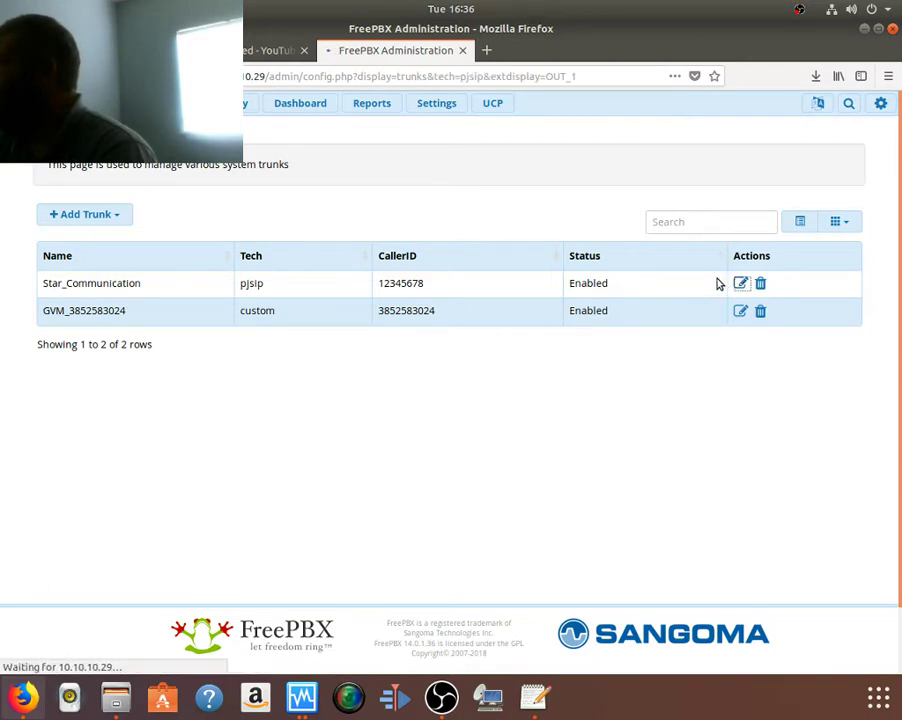
scroll(547, 280, down, 1)
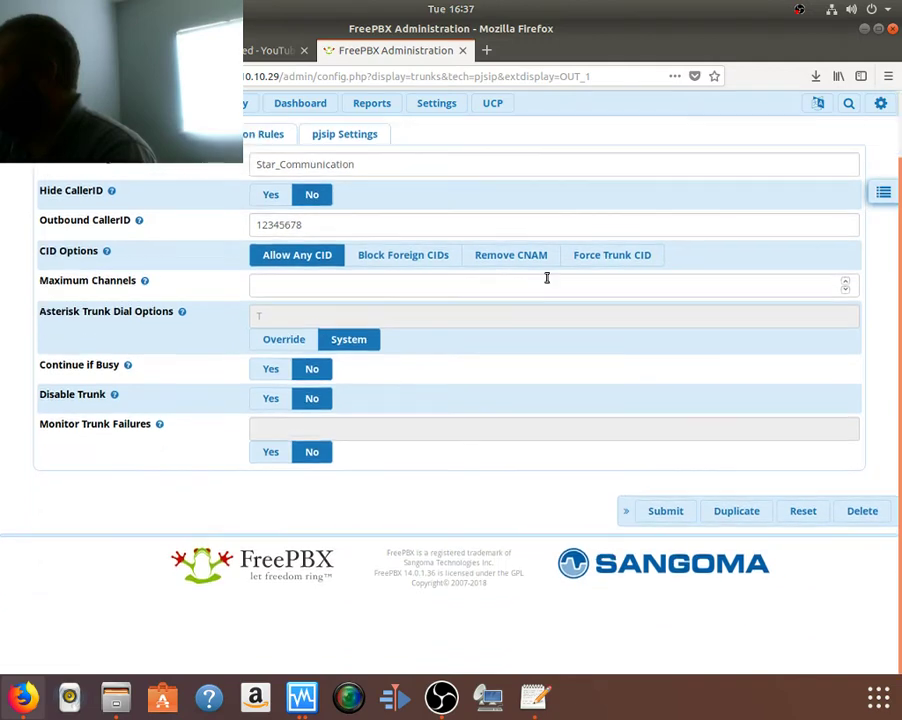
scroll(545, 278, up, 1)
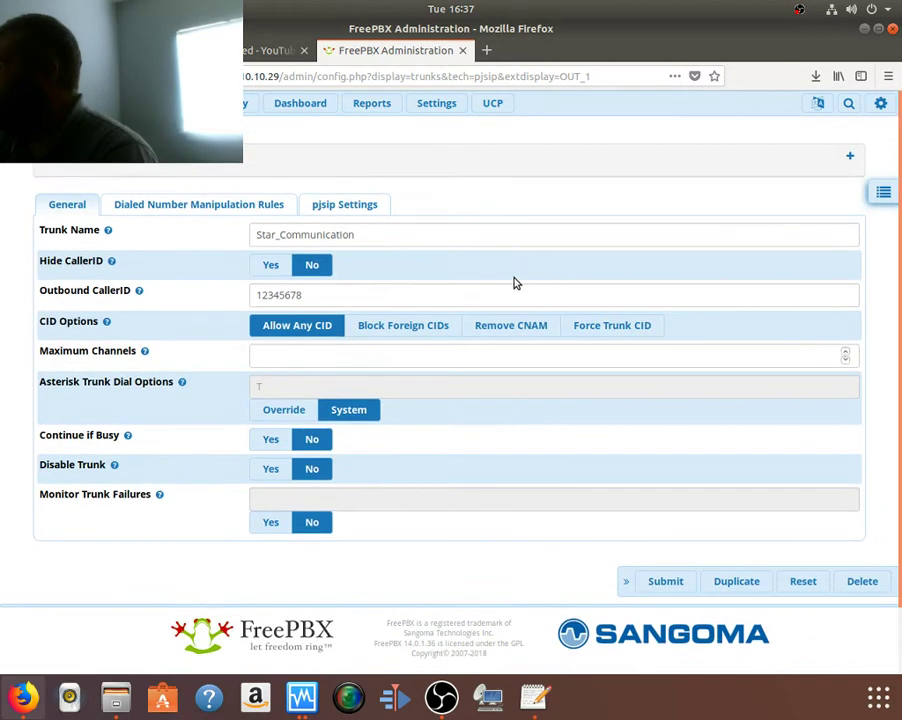
click(226, 206)
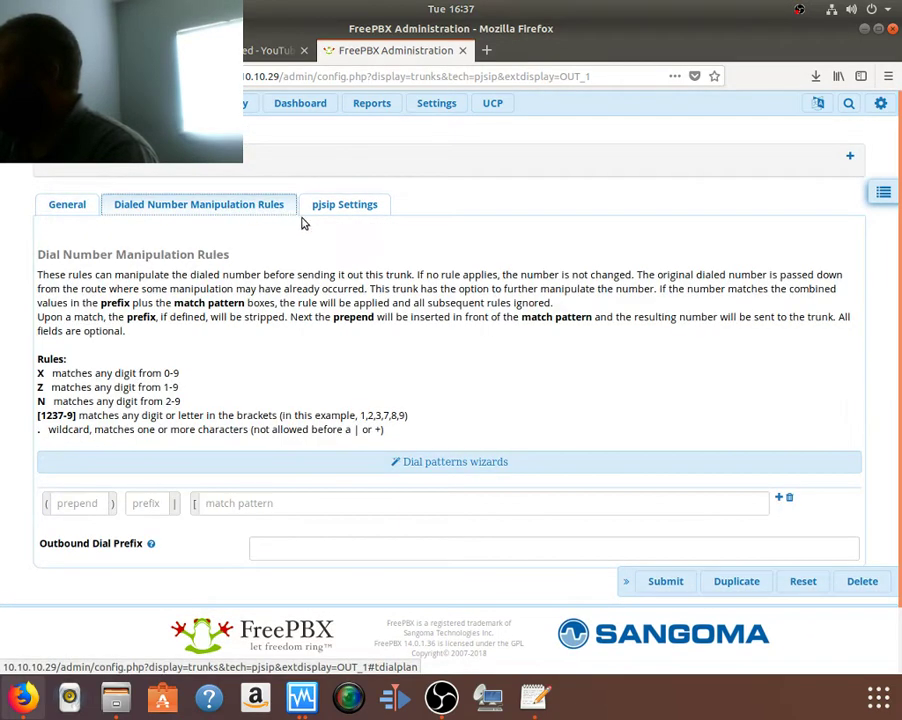
click(346, 212)
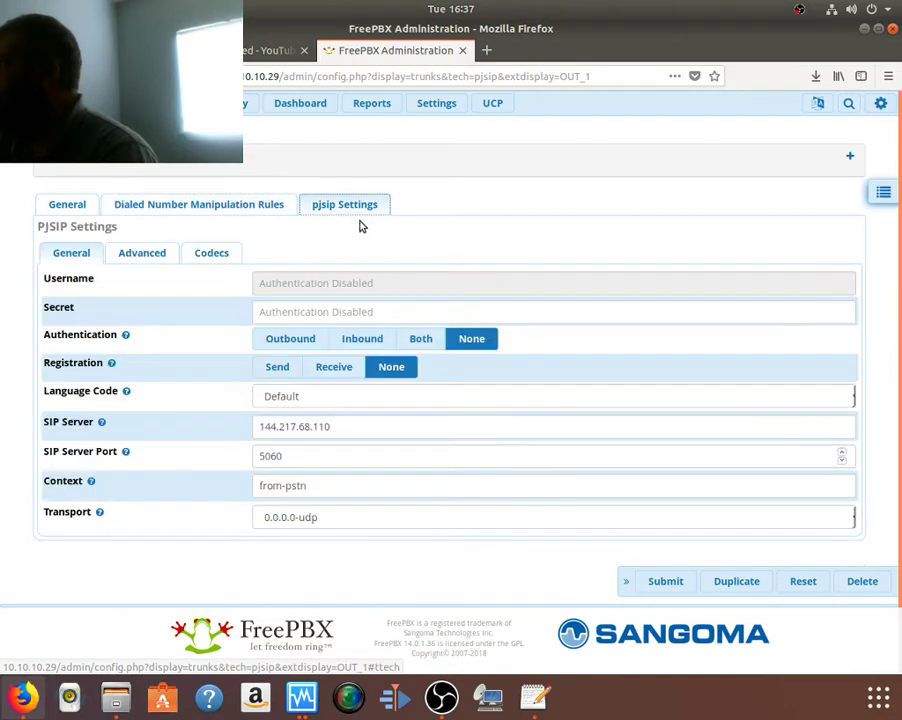
click(135, 256)
scroll(445, 295, down, 10)
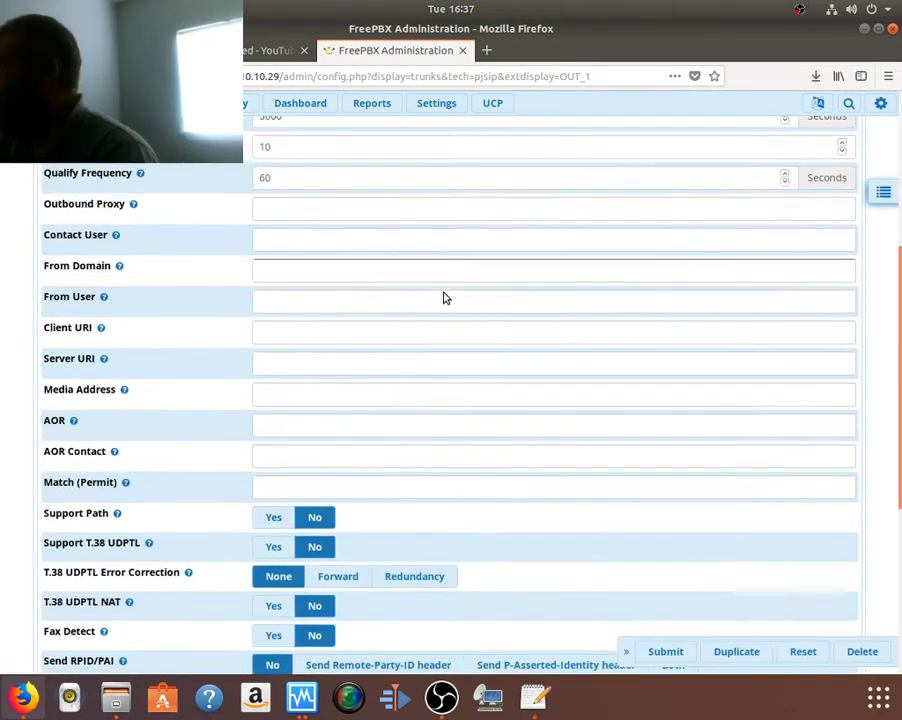
scroll(445, 295, up, 10)
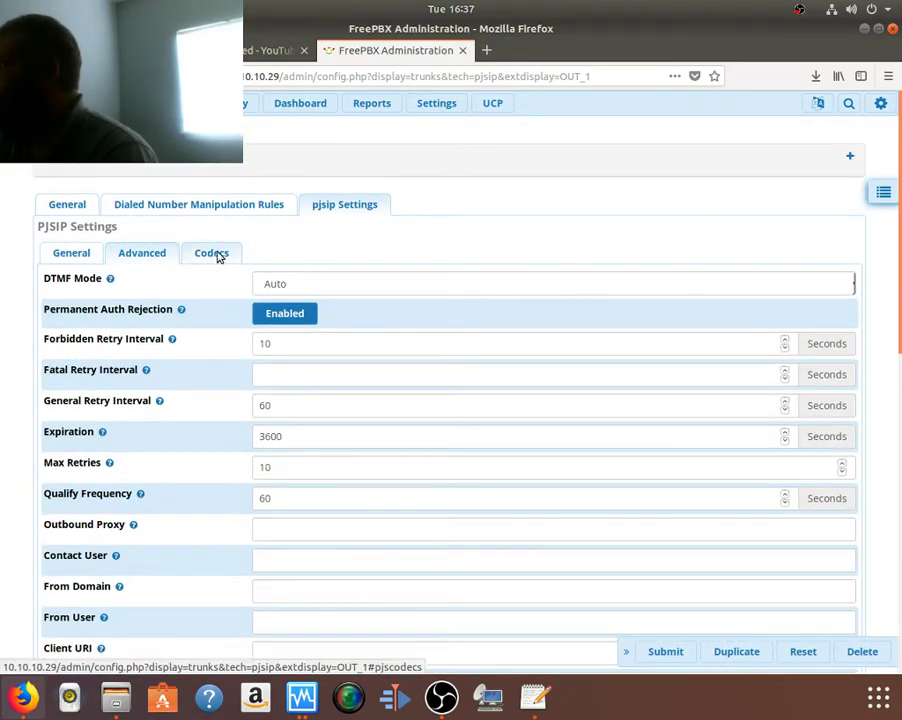
Step: Check the trunk's allowed codecs, then return to its General settings
click(217, 255)
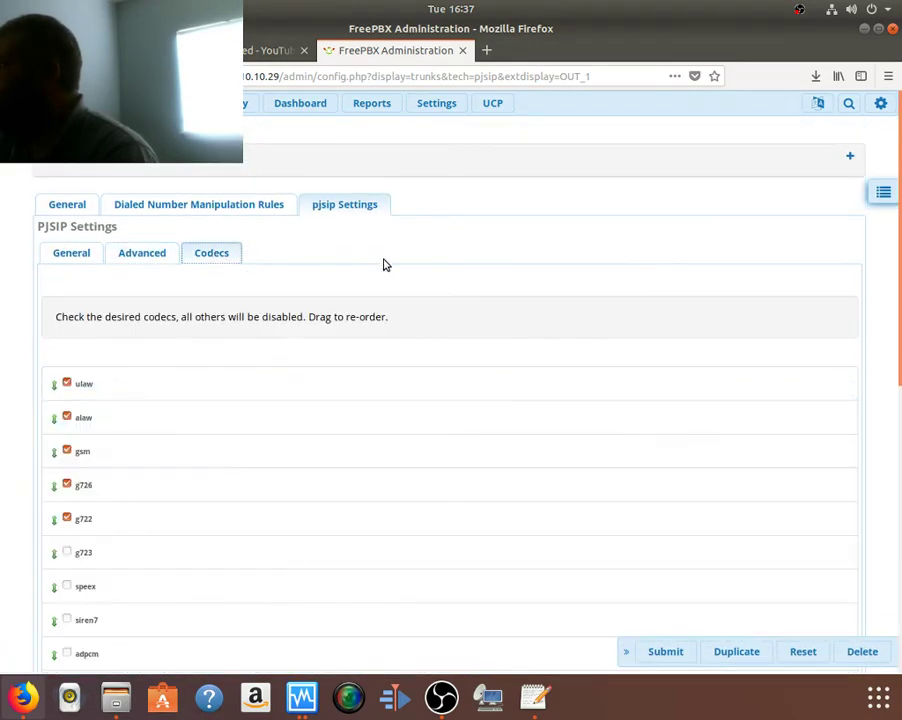
scroll(388, 267, down, 5)
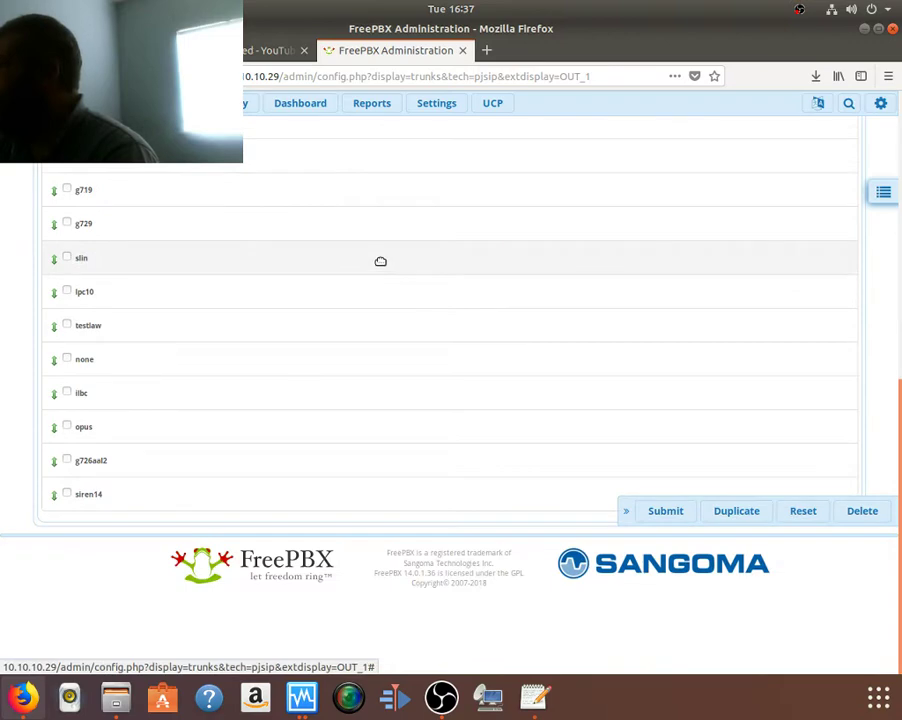
scroll(380, 261, up, 5)
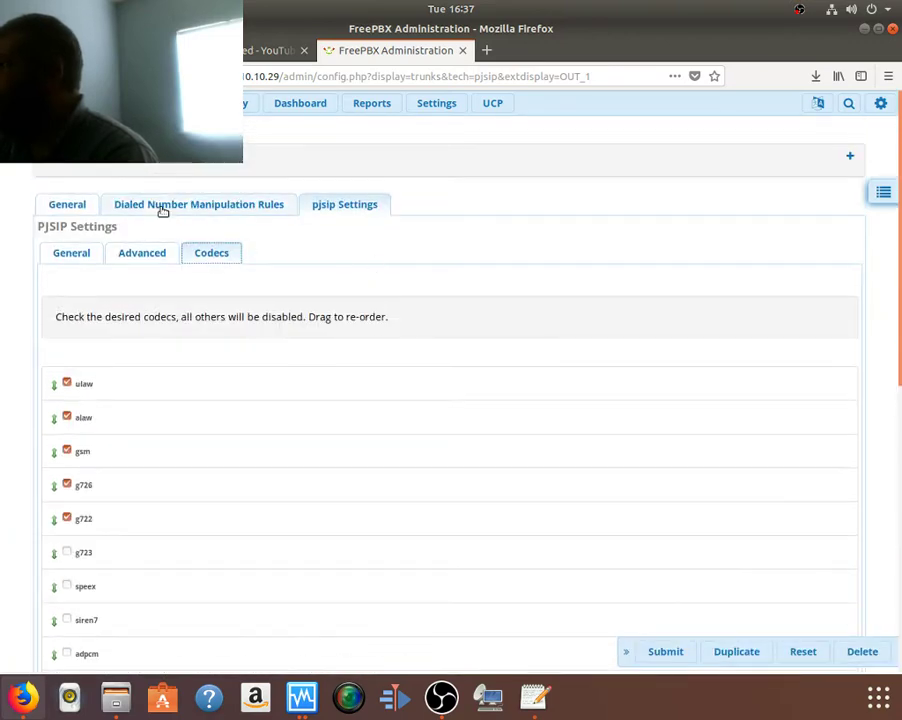
click(80, 200)
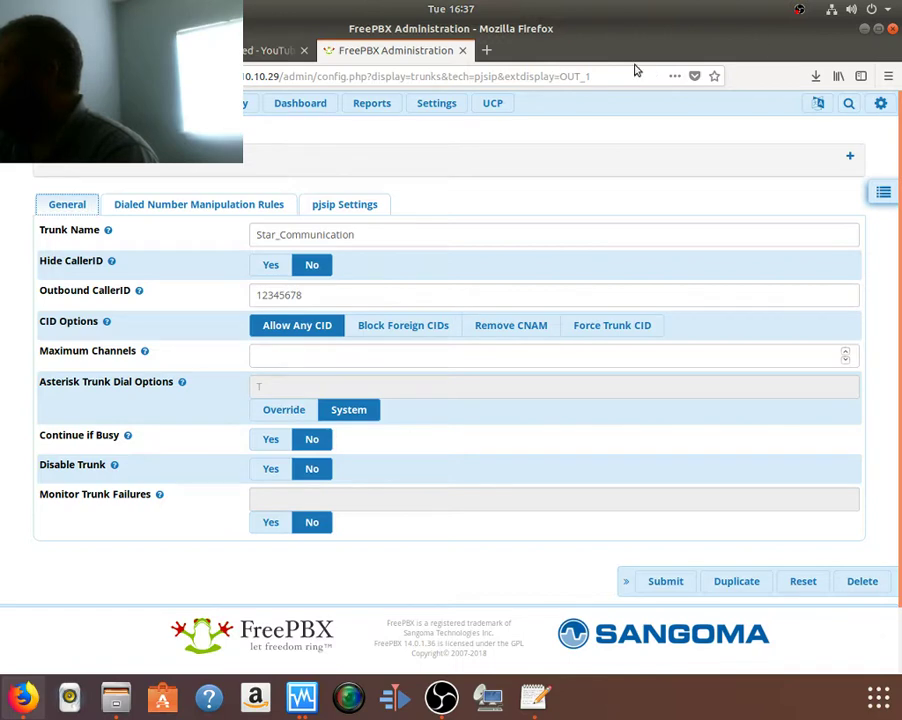
mouse_move(225, 103)
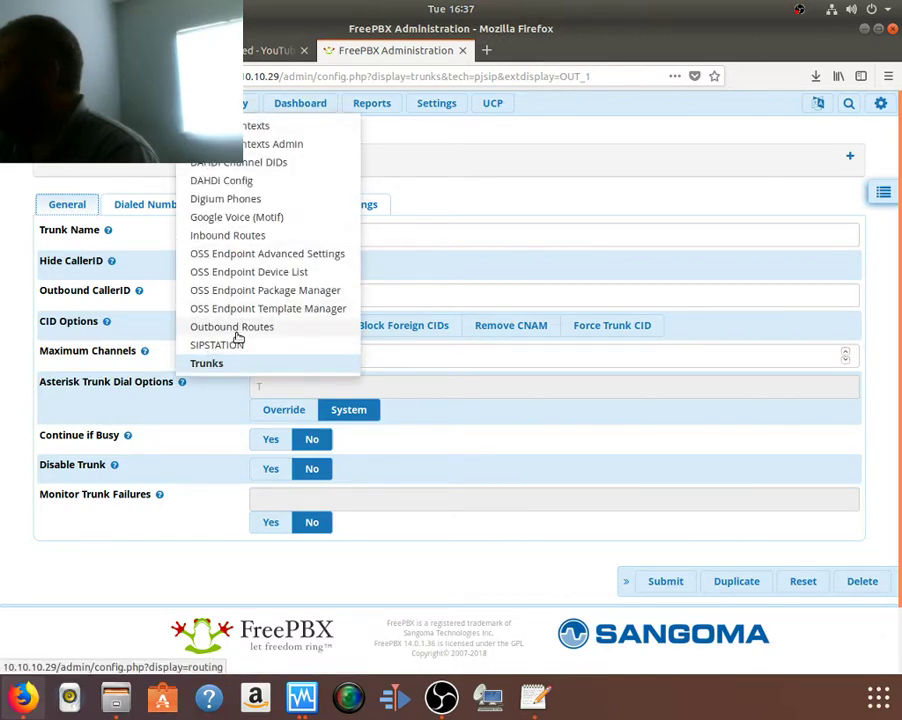
Step: Open the Star Communication outbound route and review its 800–888 dial patterns
click(209, 327)
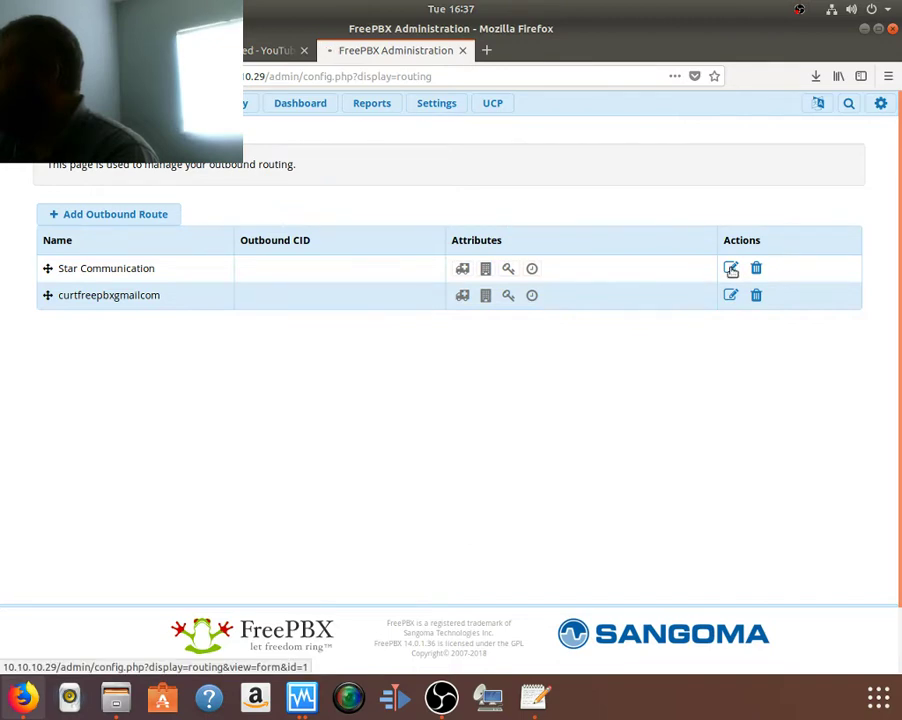
click(731, 269)
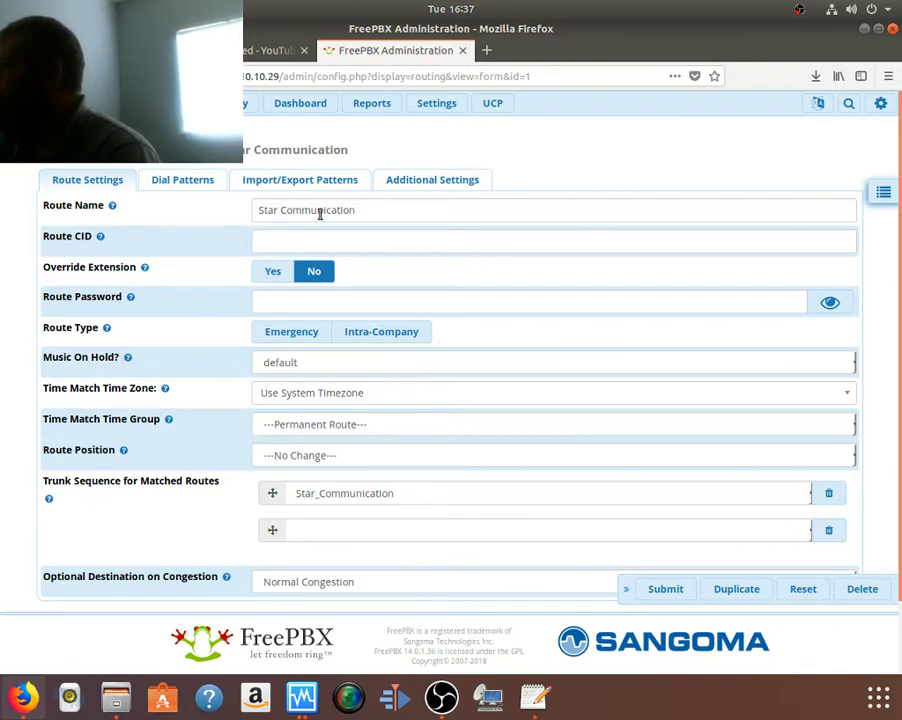
click(178, 181)
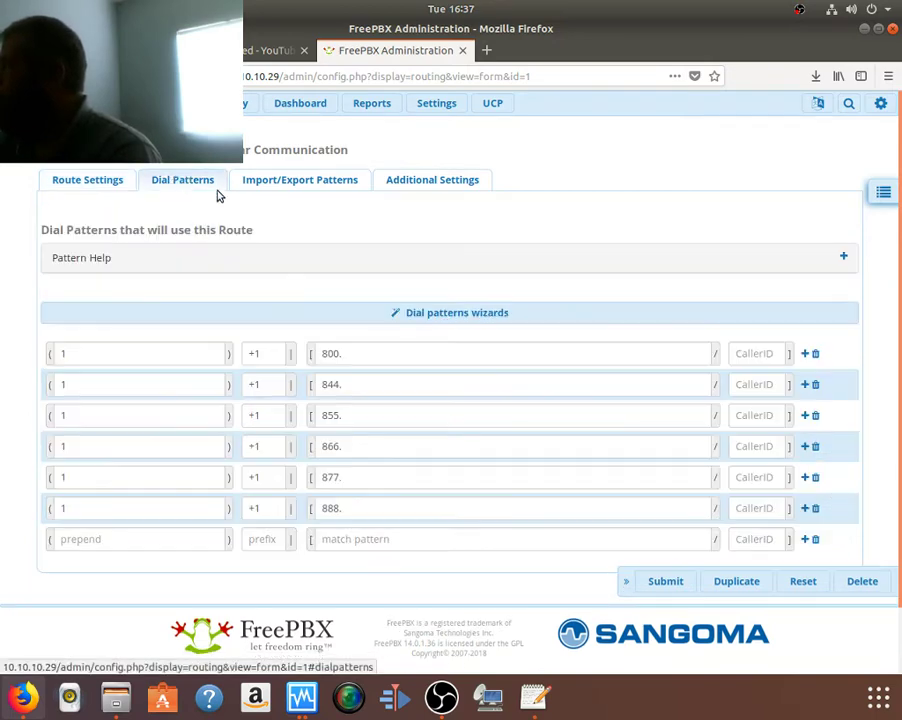
scroll(446, 334, down, 1)
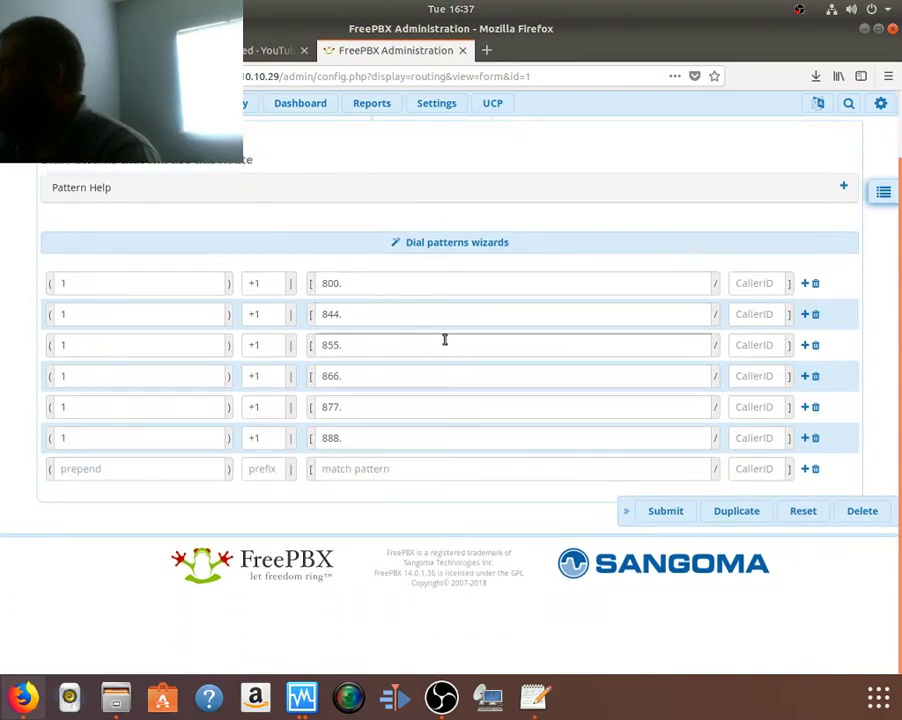
scroll(444, 340, up, 1)
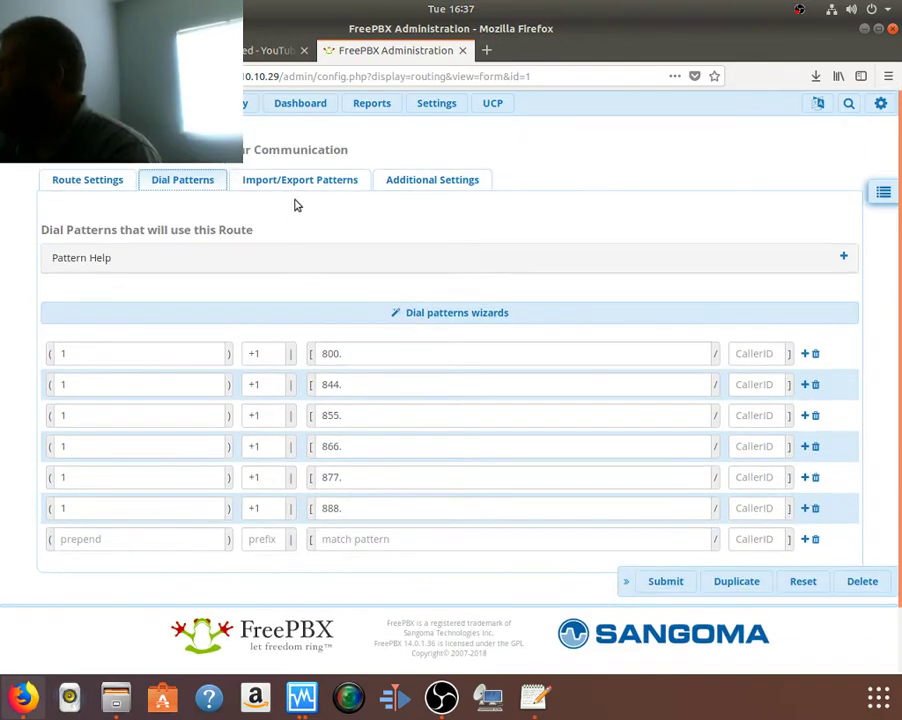
Step: Review the route's import/export and additional settings, then return to Route Settings
click(300, 180)
click(415, 180)
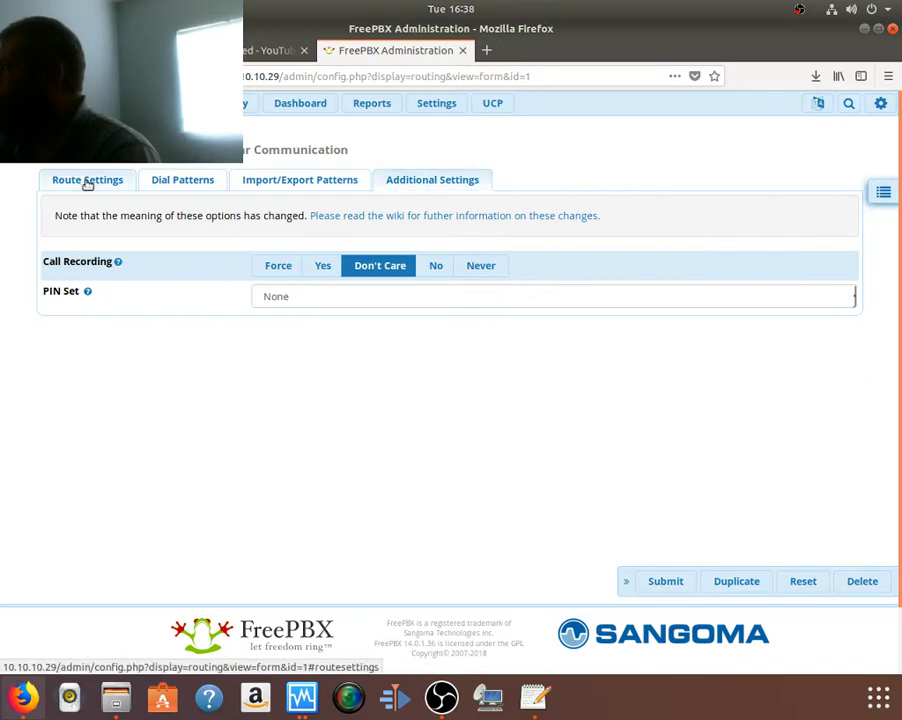
click(87, 180)
click(194, 100)
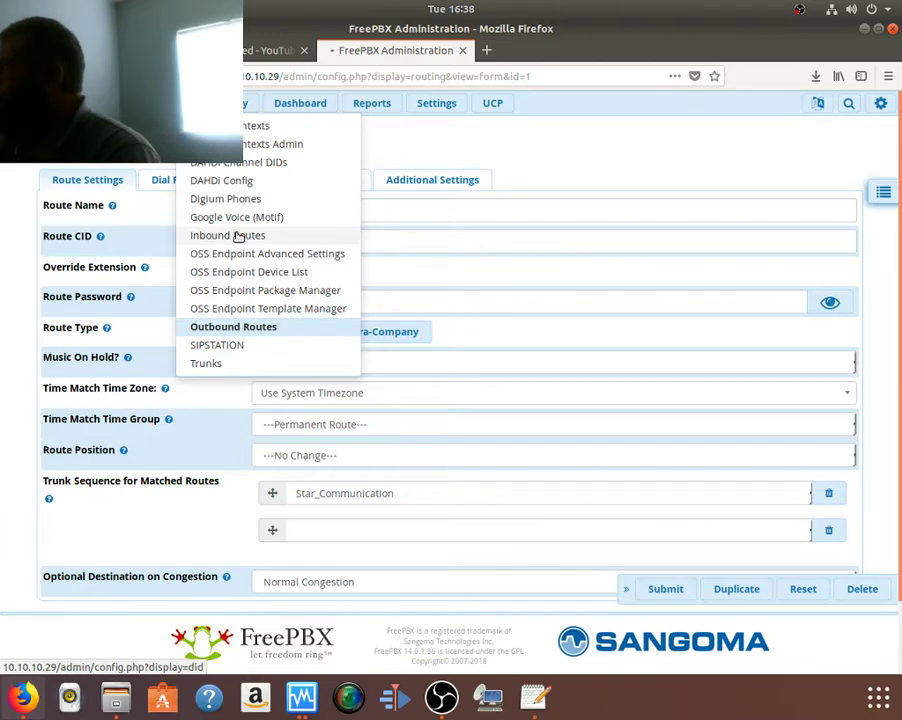
Step: List the inbound routes, showing the single google route sent to IVR: Welcome
click(238, 236)
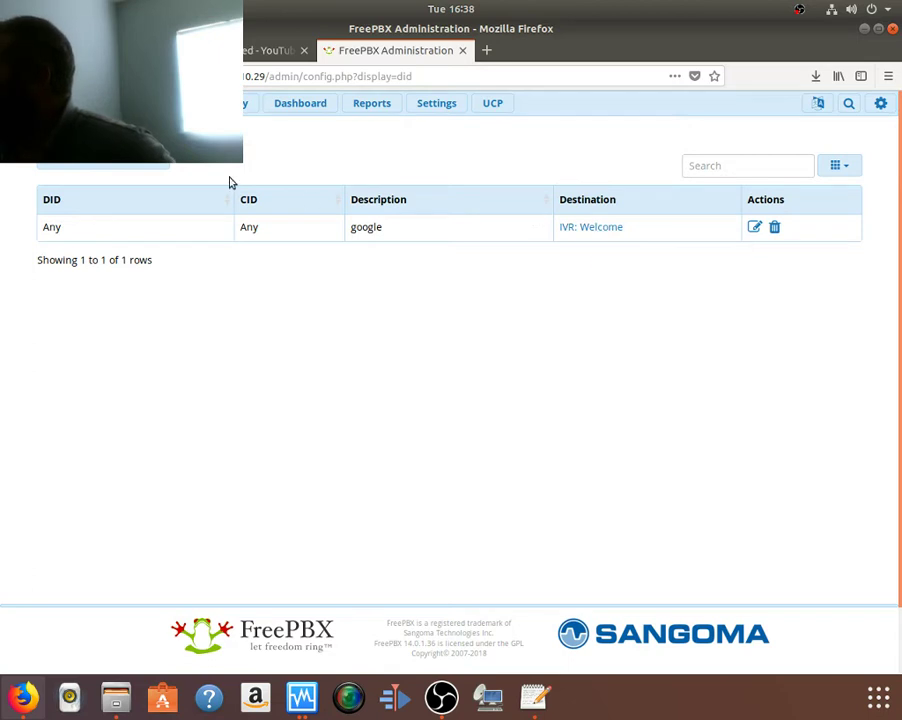
click(235, 103)
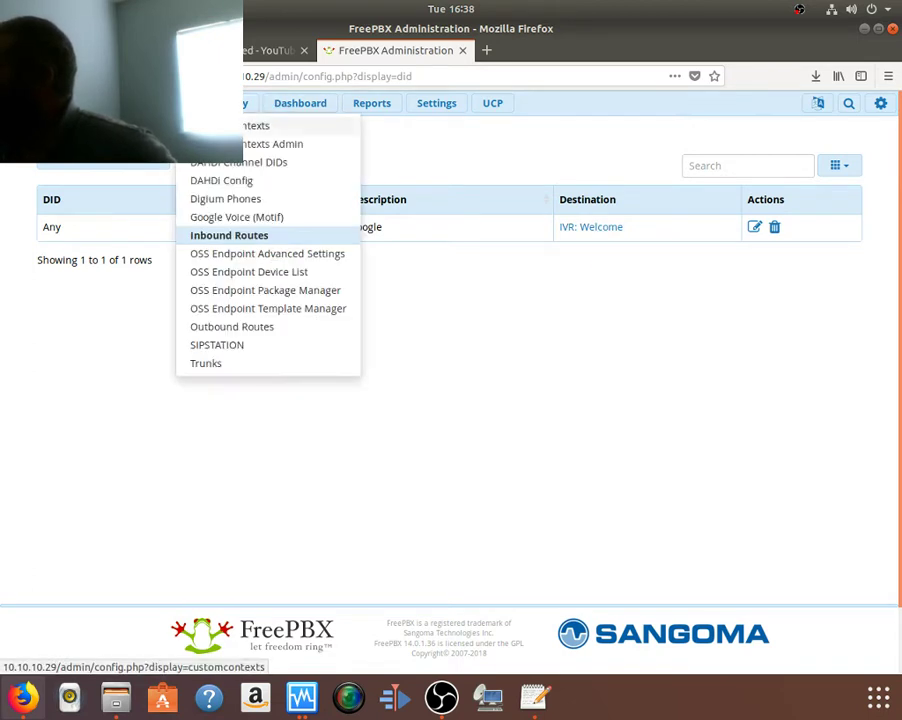
Step: Open the Google Voice (Motif) page, select its DID number, and bring up Text Editor
click(256, 220)
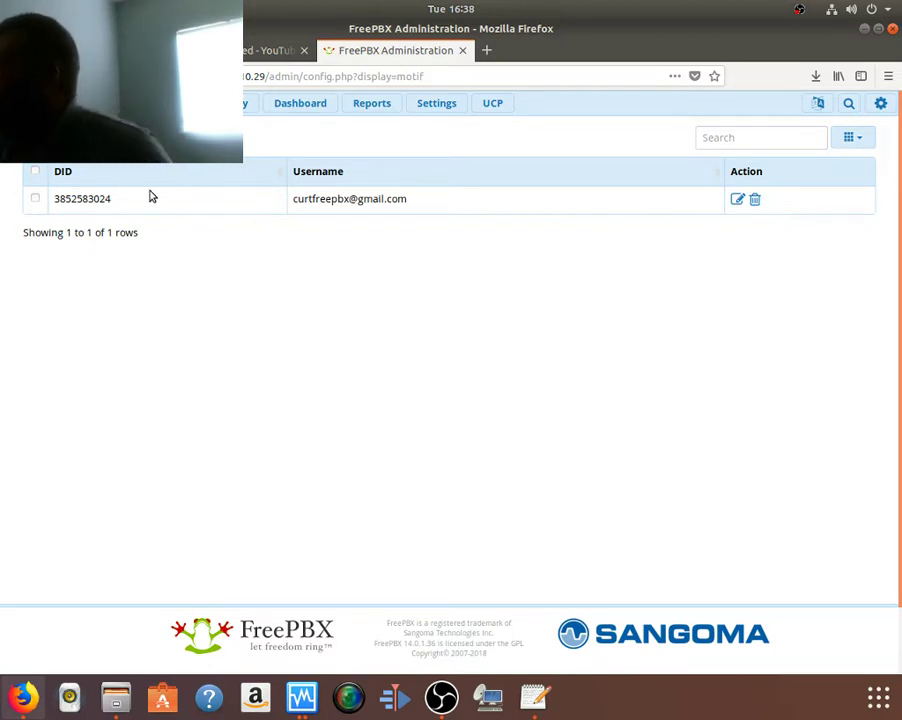
double_click(112, 201)
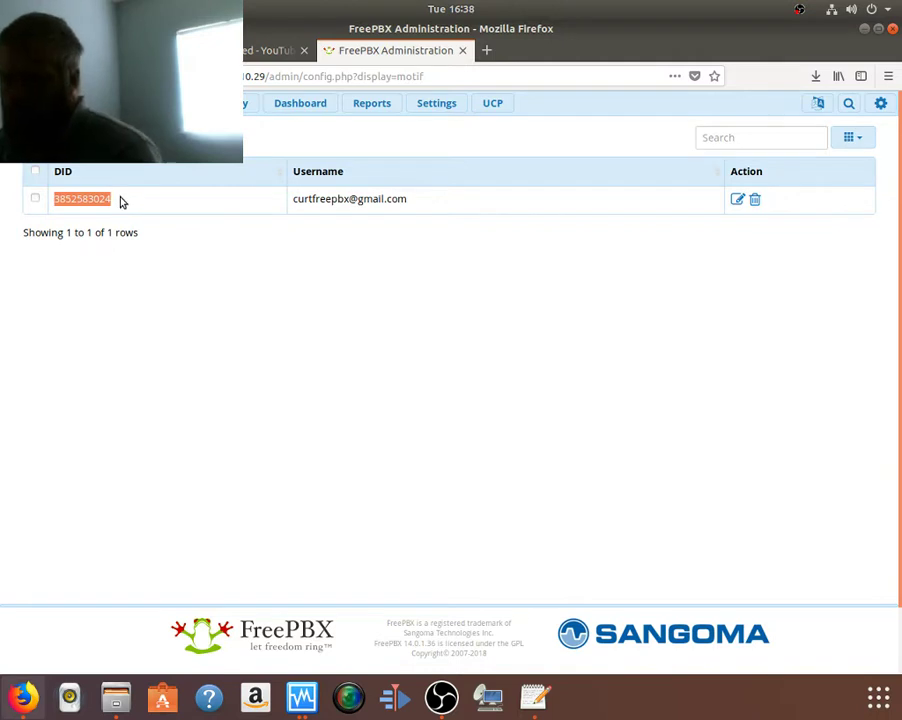
click(532, 697)
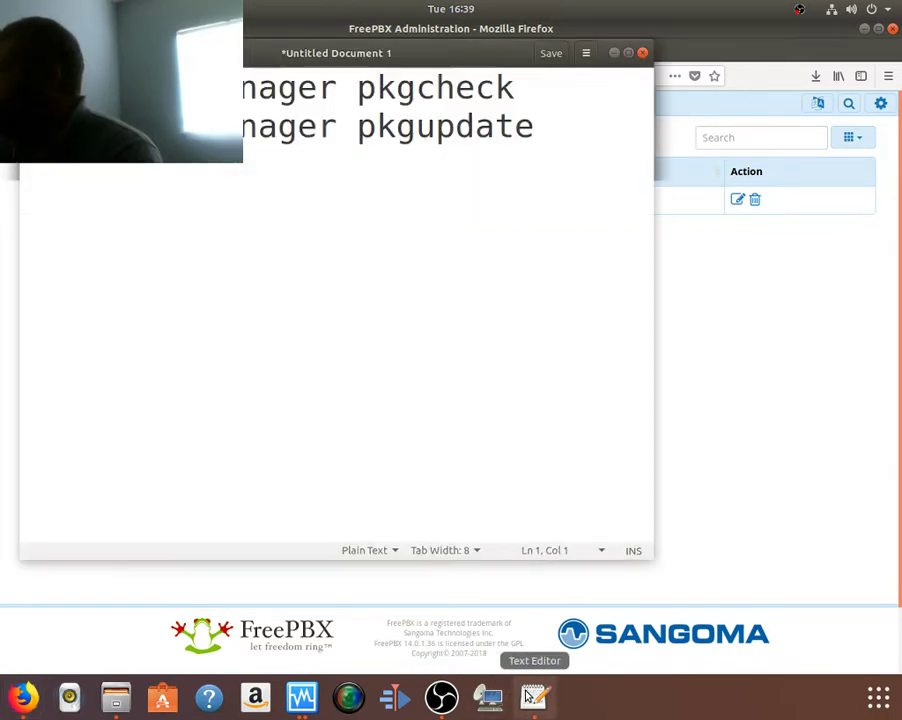
Step: Delete the pkgcheck and pkgupdate lines from the note, type 4, and return to FreePBX
drag(477, 267, 134, 88)
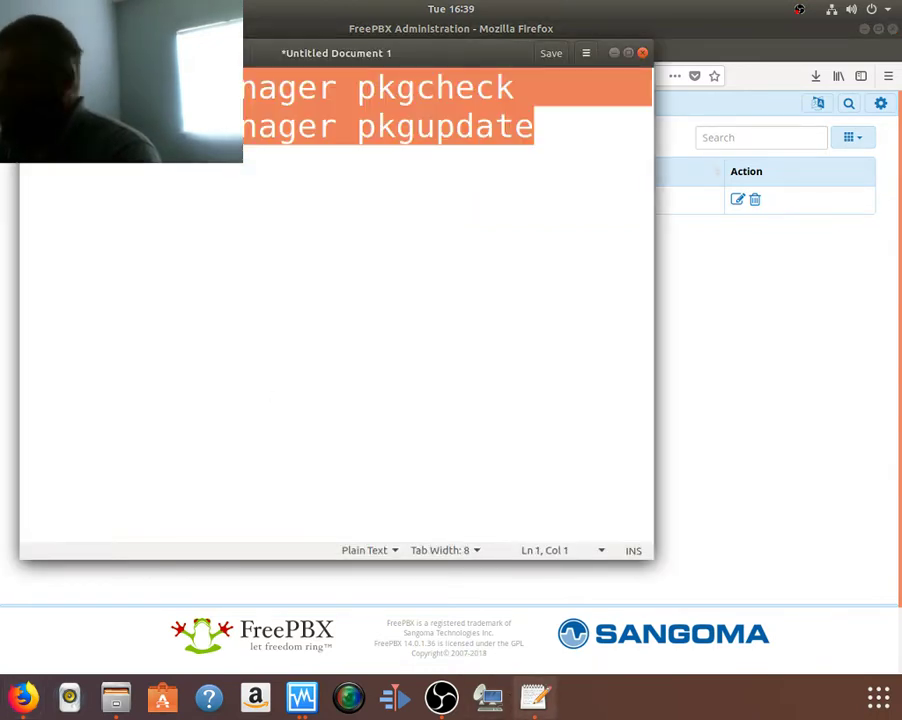
key(BackSpace)
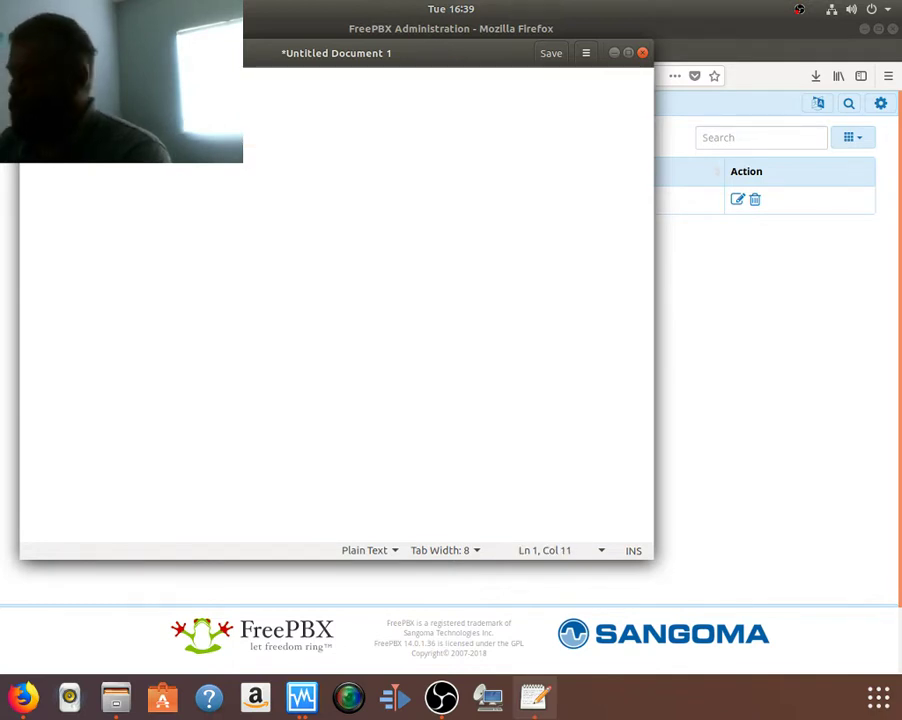
key(BackSpace)
key(BackSpace)
key(BackSpace)
key(BackSpace)
key(BackSpace)
key(BackSpace)
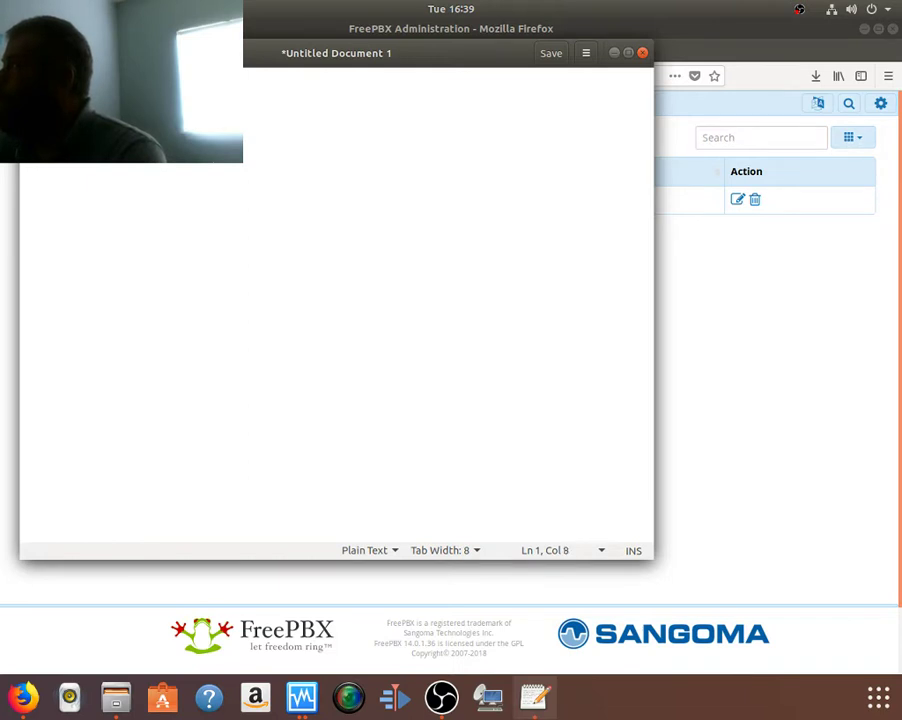
text(4)
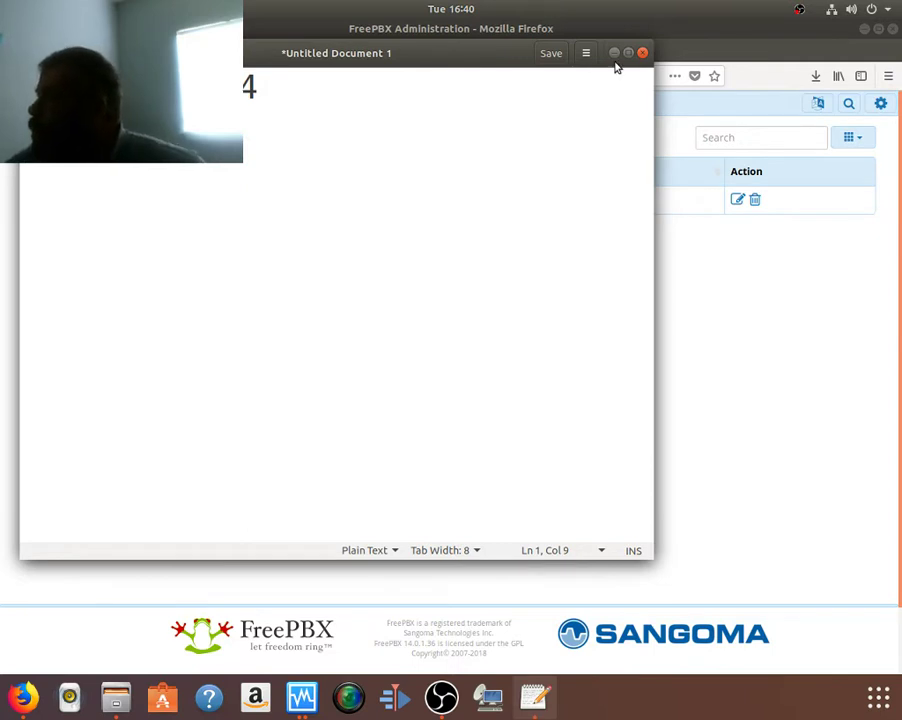
click(720, 284)
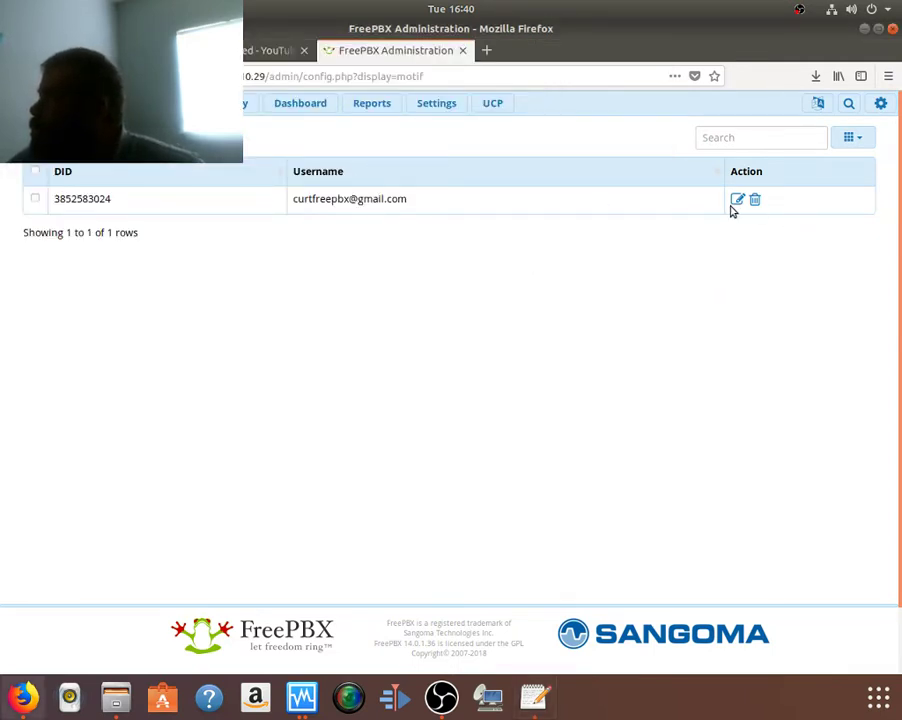
Step: Minimise Firefox and bring forward the running windows 10 VM, with Setup at 67%
click(225, 103)
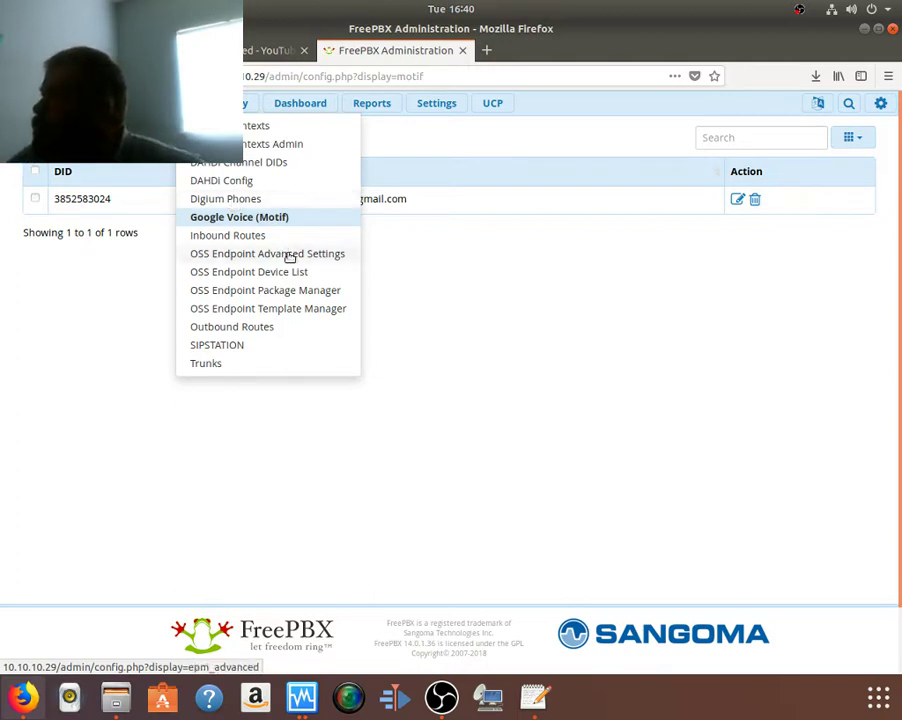
click(505, 258)
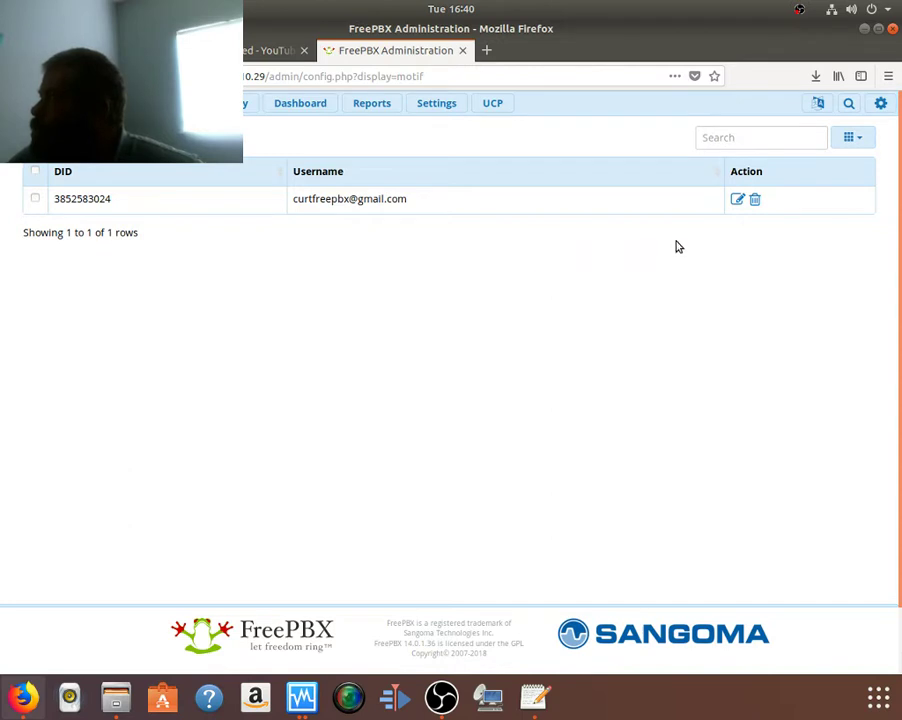
click(866, 30)
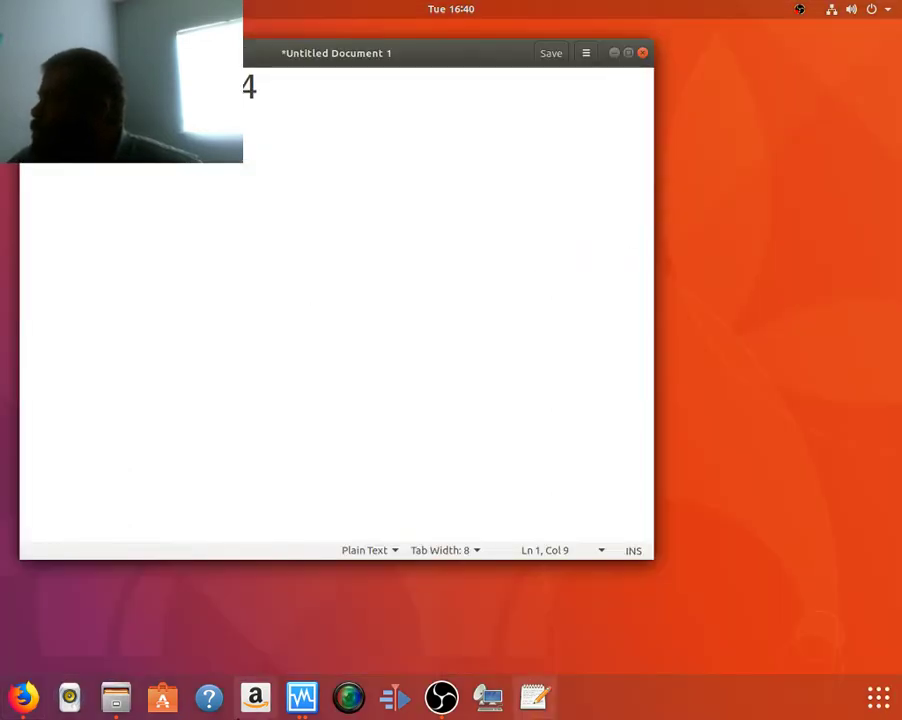
click(309, 702)
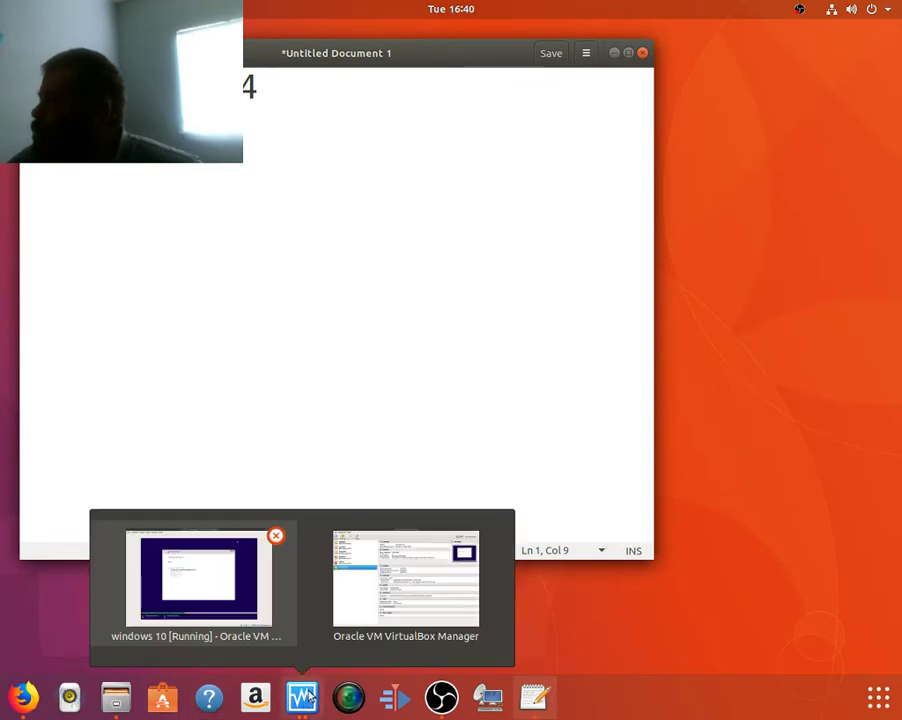
click(221, 592)
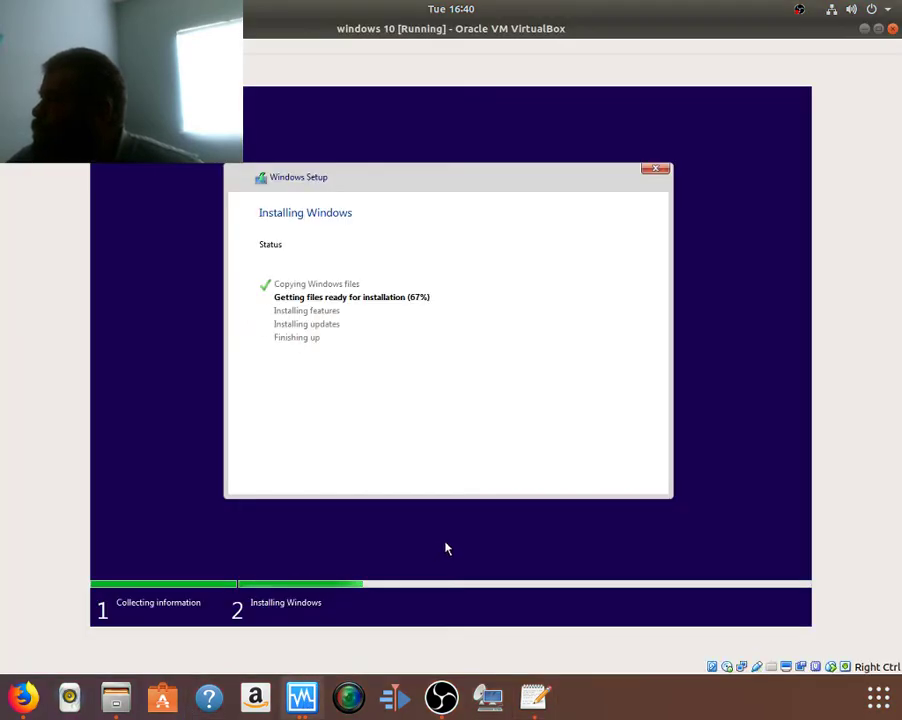
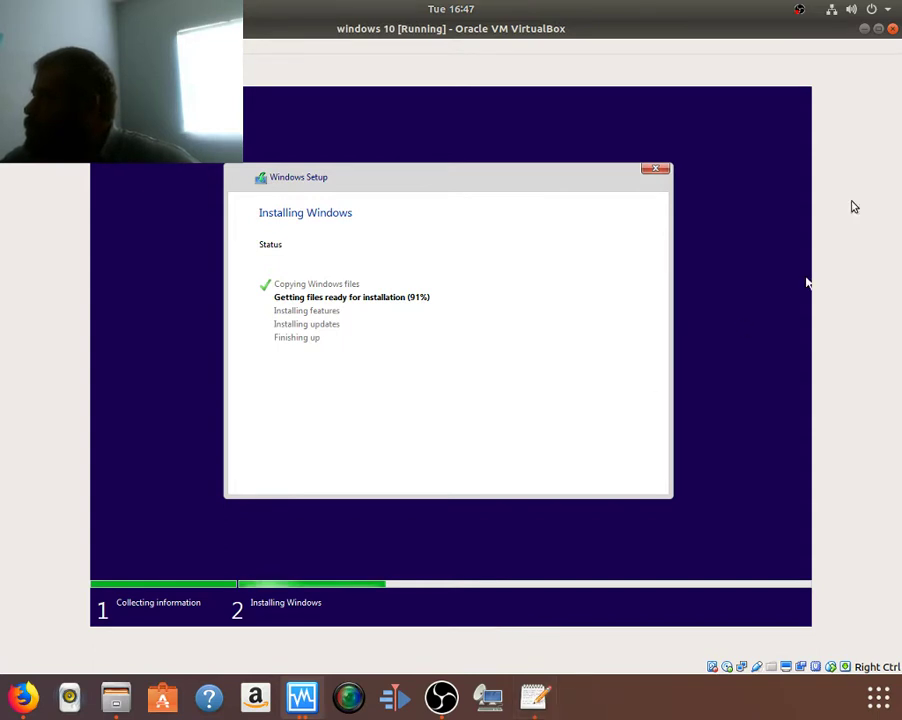
Step: Minimize the running Windows 10 VM window to reveal the desktop and untitled gedit notes
click(864, 29)
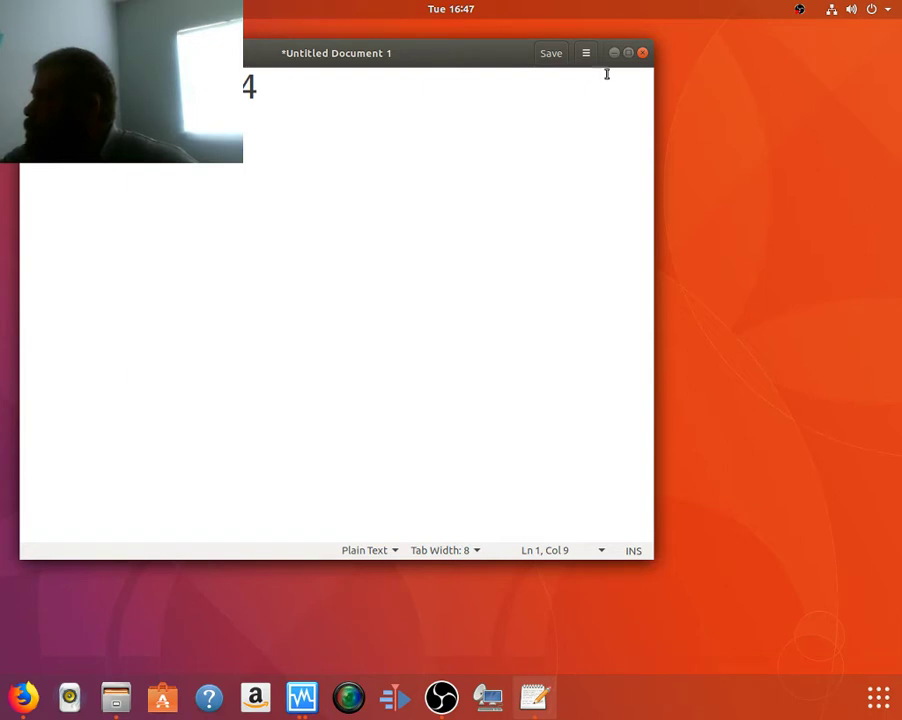
Step: Keep the gedit notes open but delete their only line, then minimize gedit and show VirtualBox previews
click(644, 54)
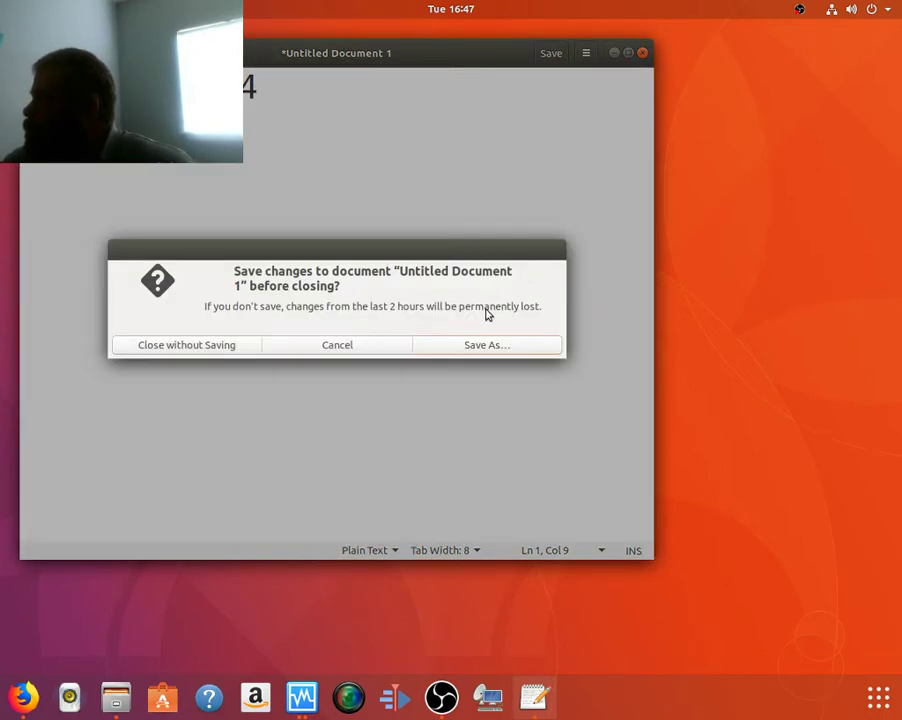
click(341, 344)
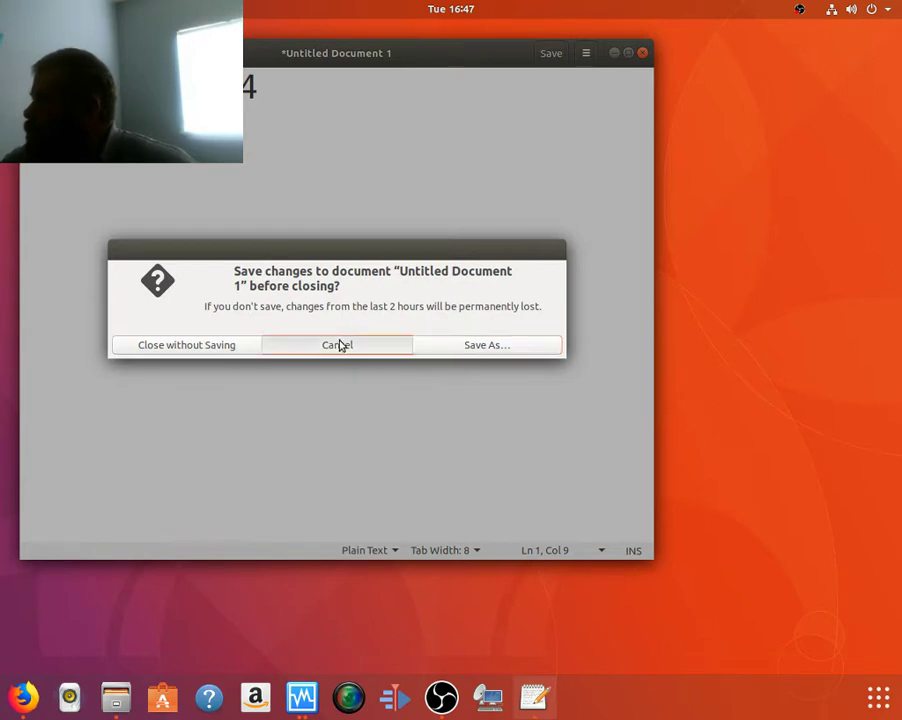
drag(334, 118, 25, 88)
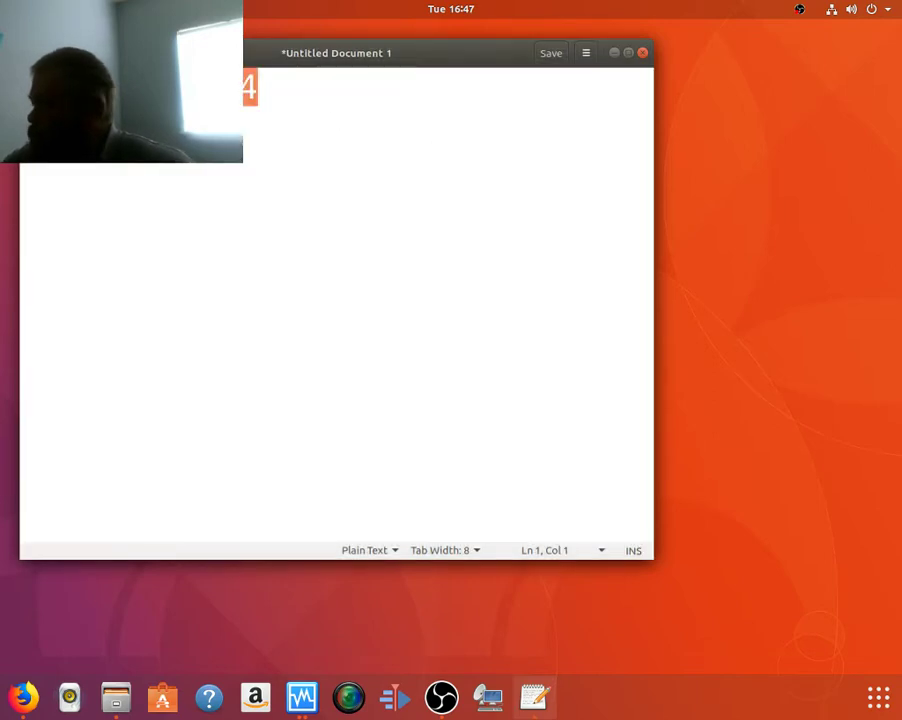
key(BackSpace)
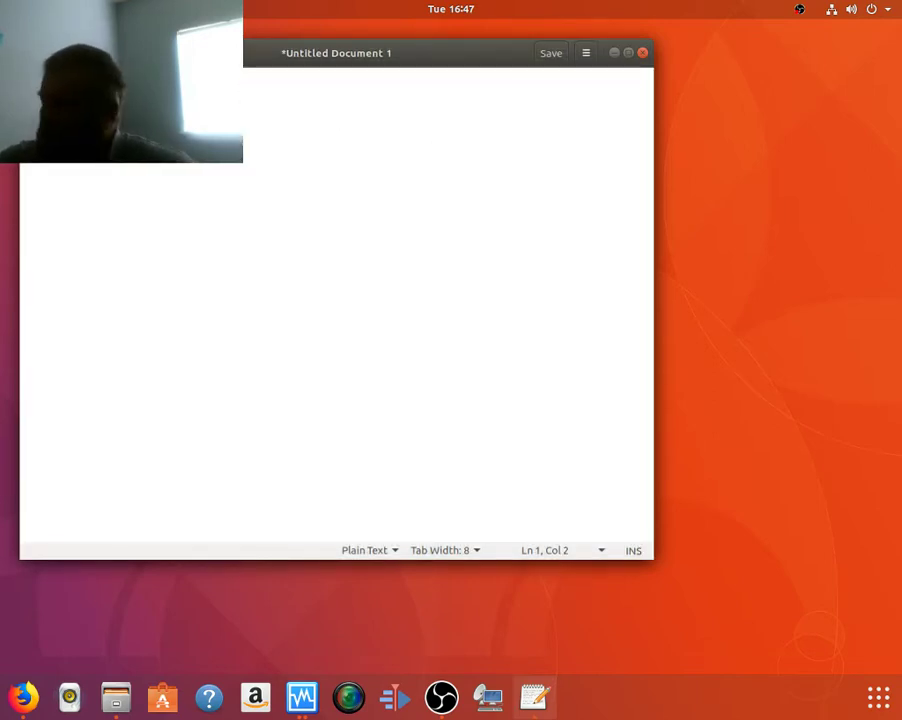
click(614, 52)
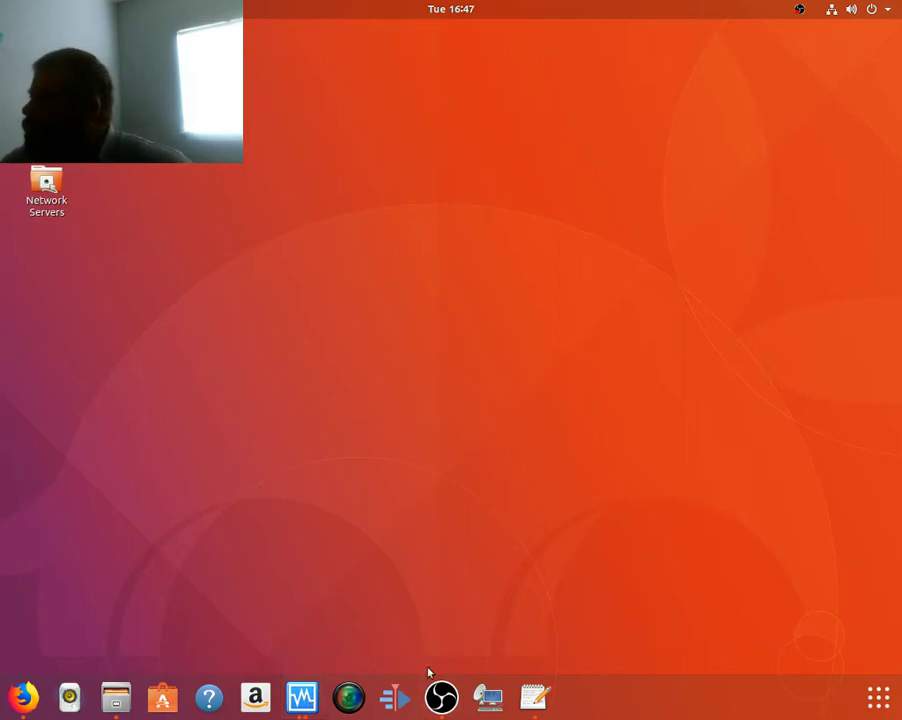
click(291, 692)
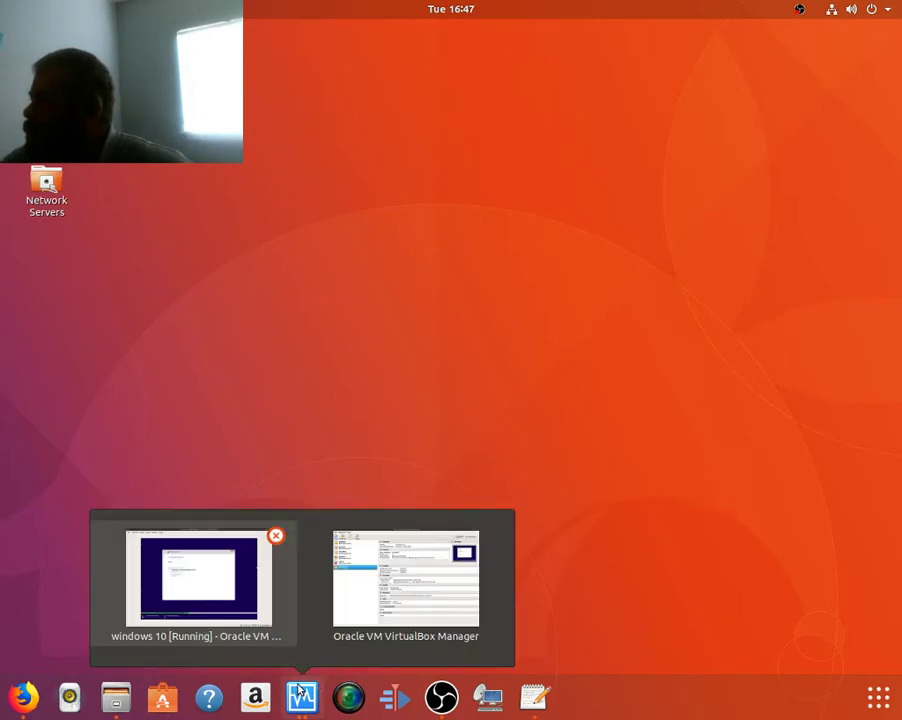
Step: Raise the 'windows 10 [Running]' VM window and let setup continue to 97%
click(262, 585)
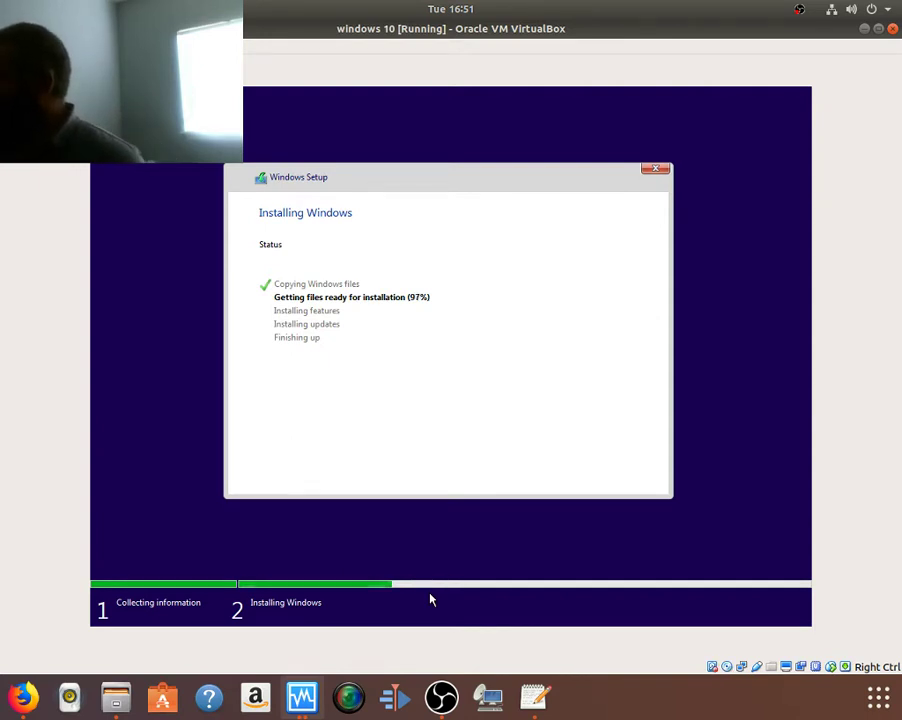
click(440, 697)
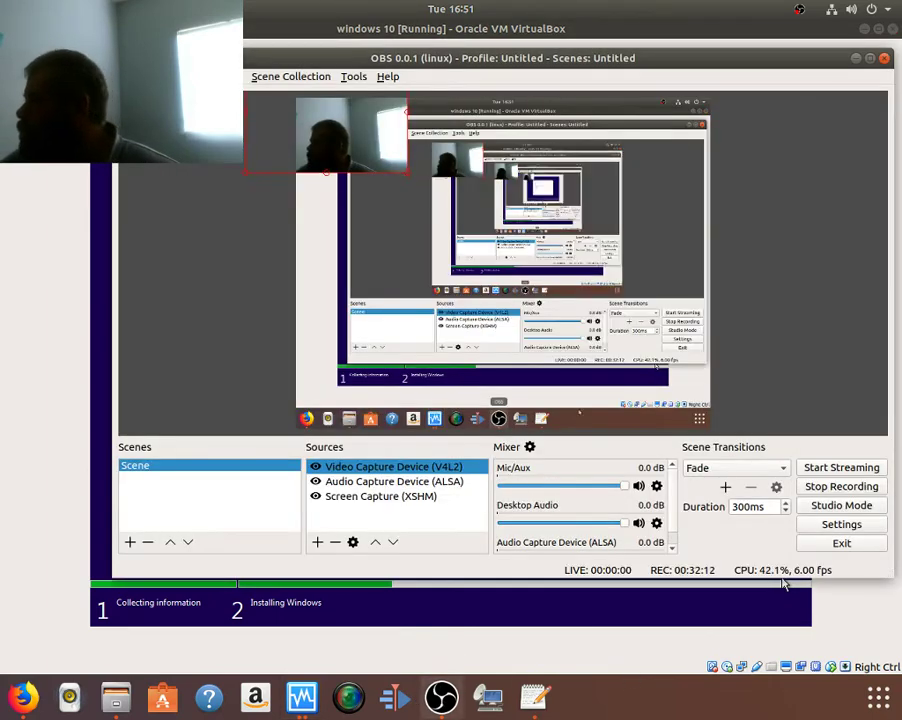
click(855, 59)
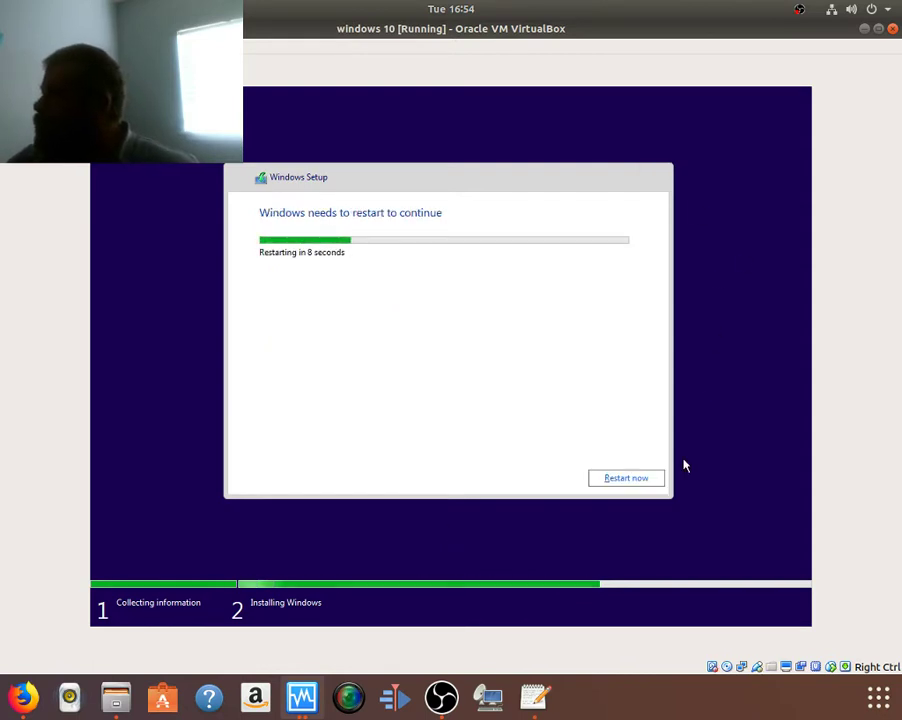
Step: Restart the Windows 10 VM immediately with Restart now instead of waiting for the countdown
click(650, 482)
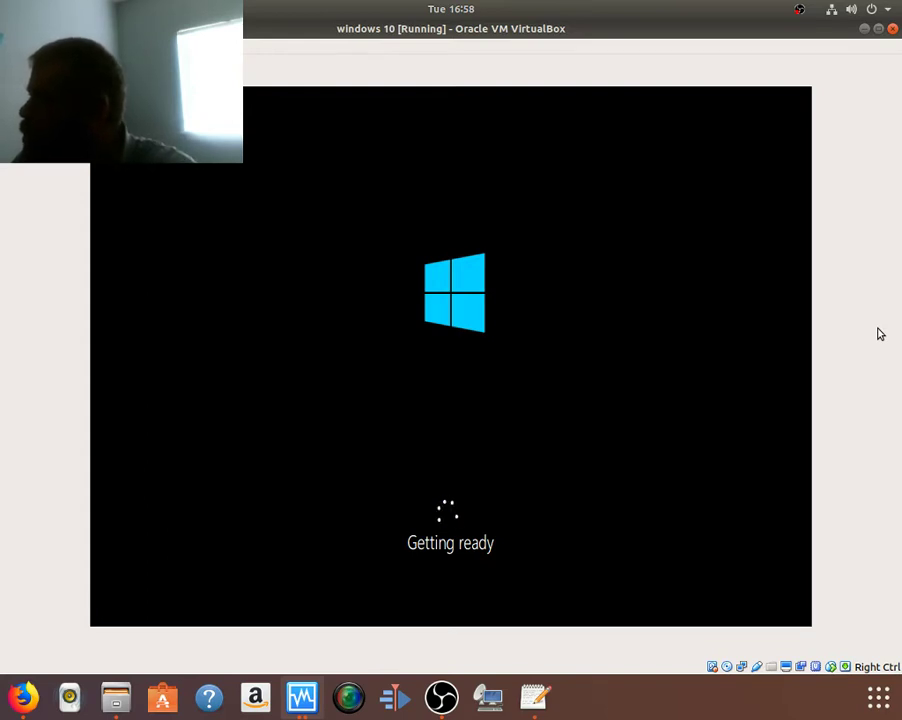
Step: Minimize VirtualBox, run htop in a new maximized terminal to check host load, then minimize it
click(865, 29)
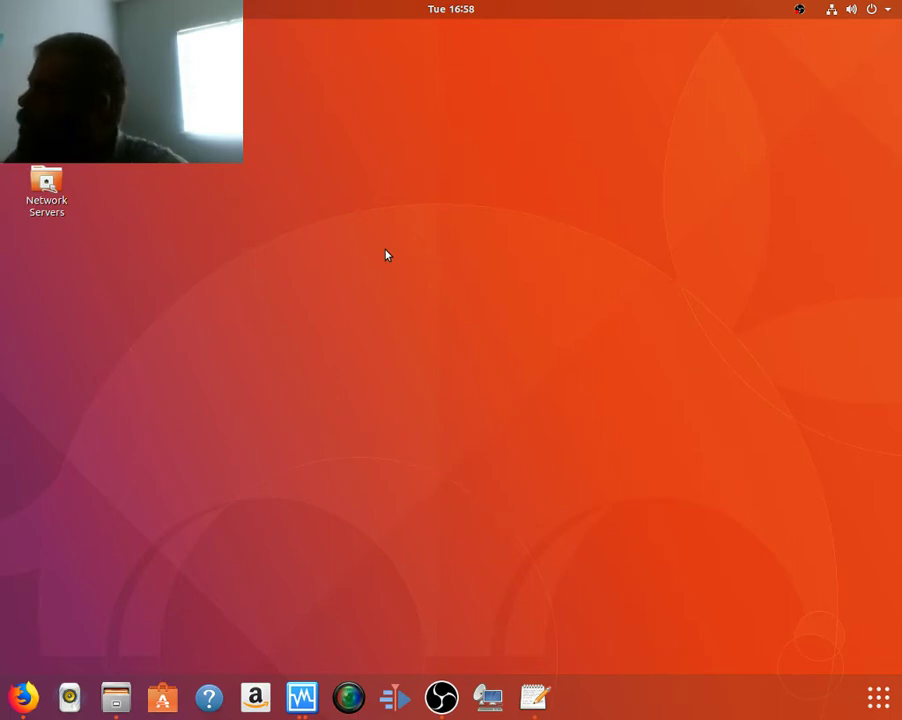
key(ctrl+alt+t)
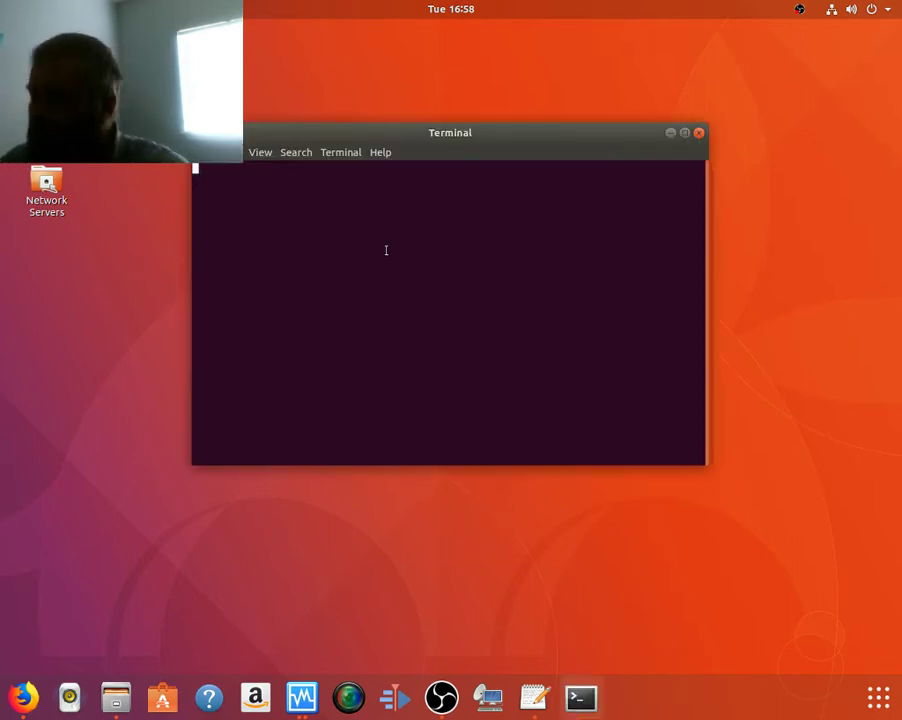
text(hto)
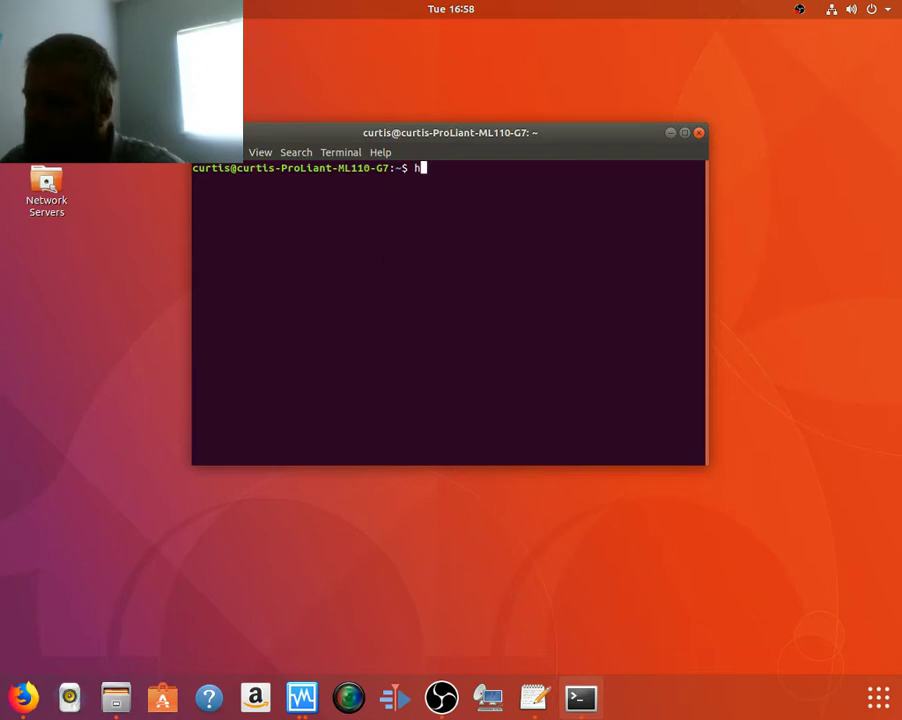
text(p)
key(Return)
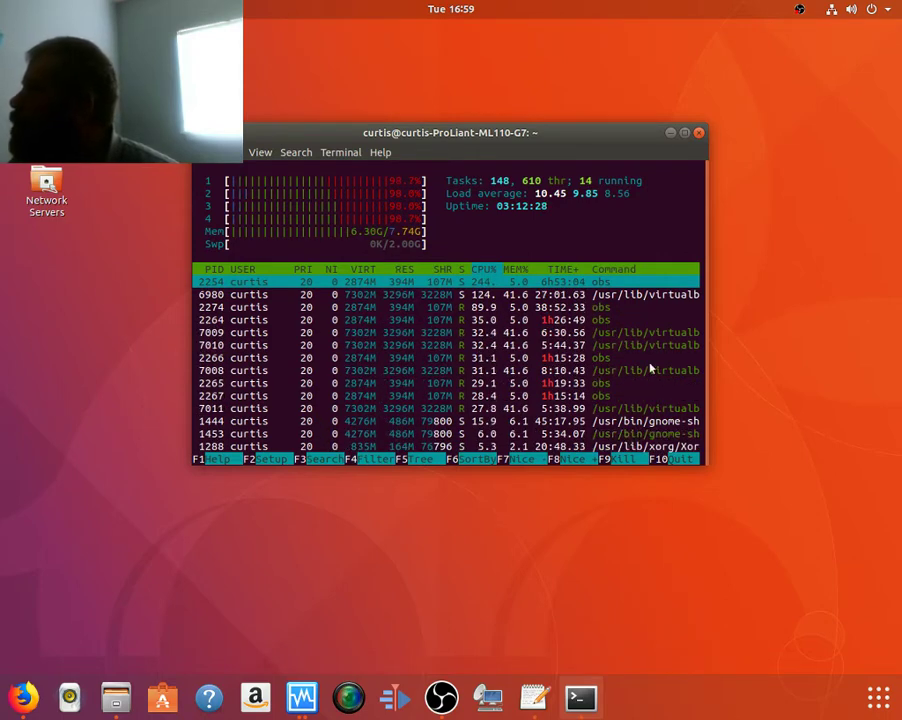
click(684, 133)
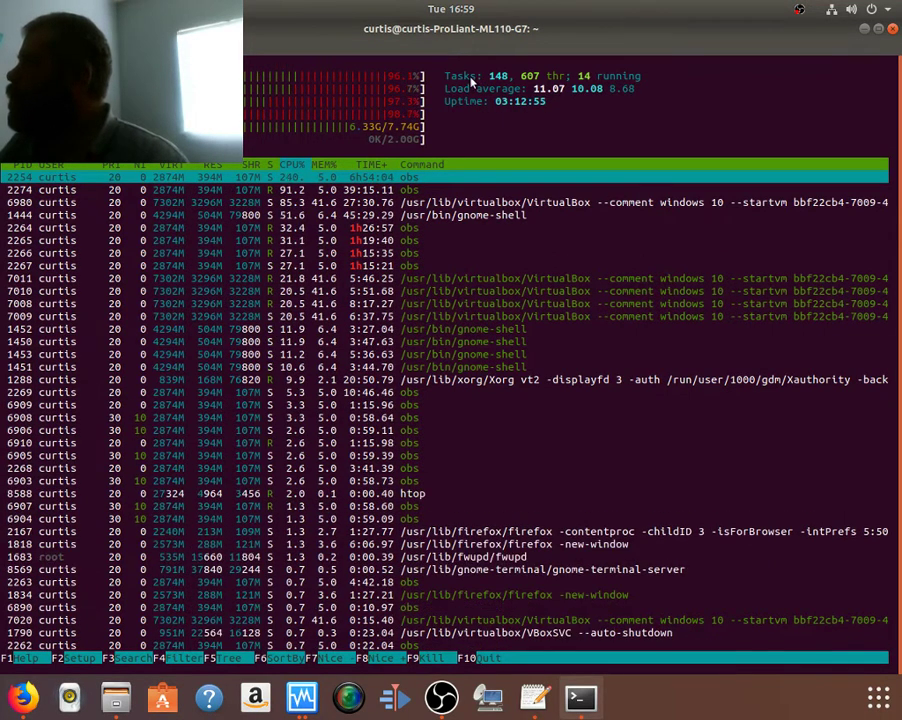
click(865, 31)
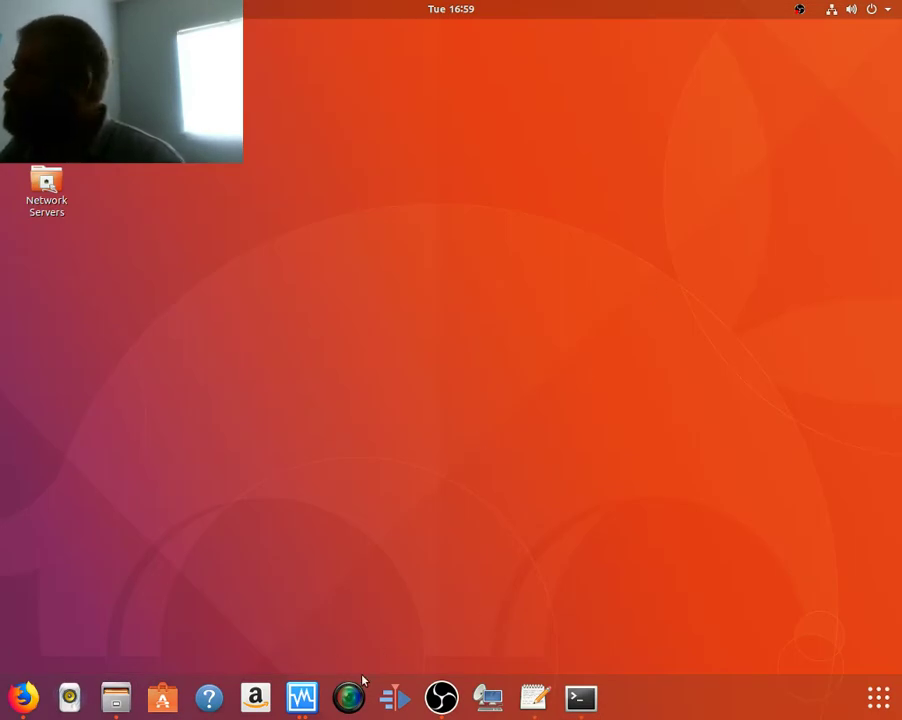
Step: Restore the windows 10 VM from the dock previews, later minimizing OBS to show the VM
click(302, 697)
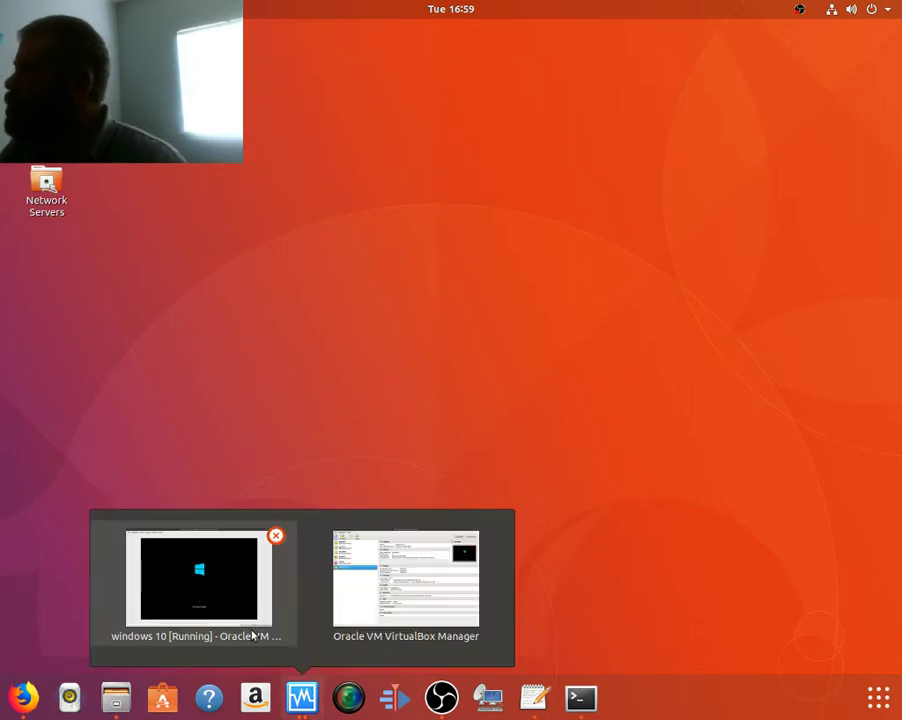
click(207, 598)
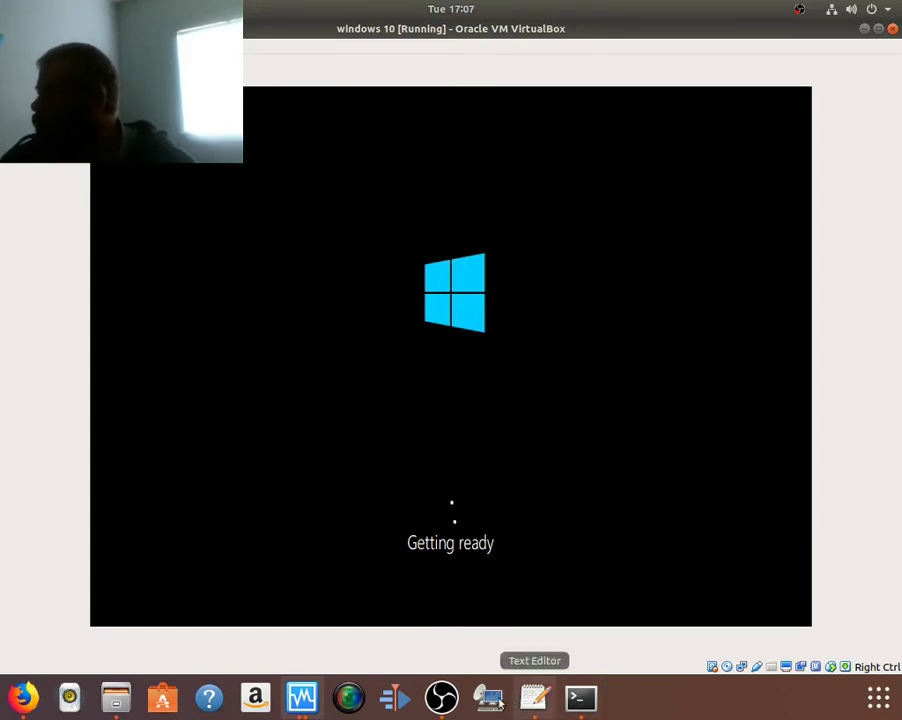
click(441, 697)
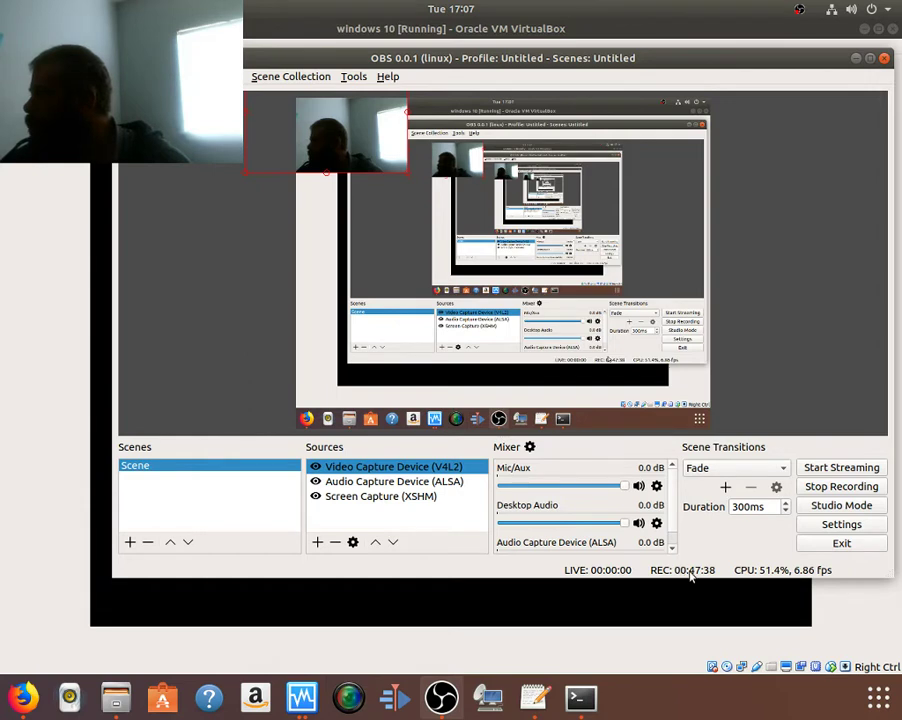
click(856, 58)
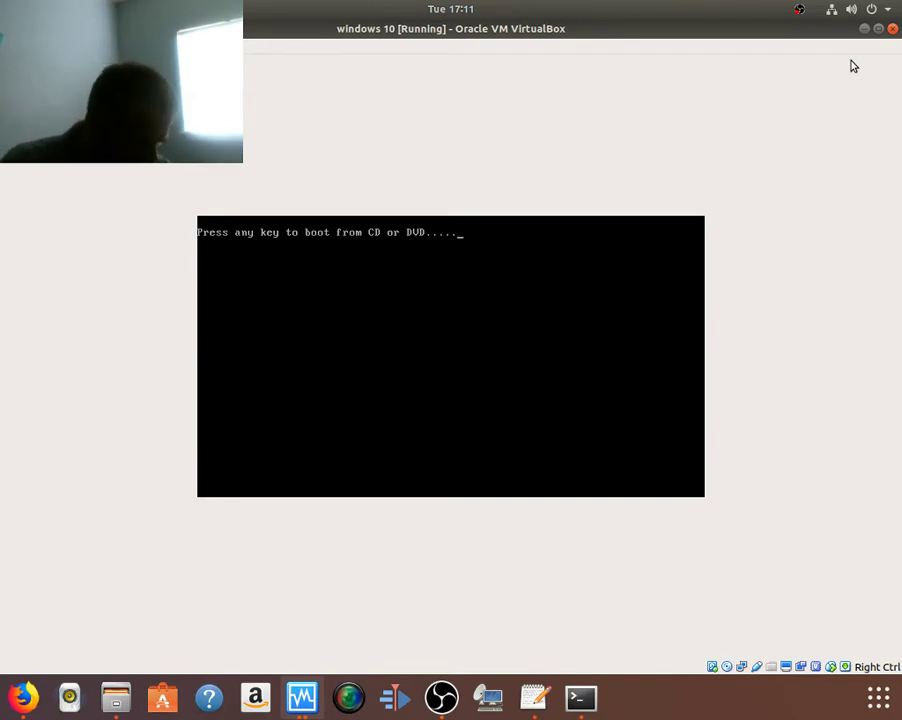
Step: Confirm booting the Windows 10 VM from the disc at the CD/DVD prompt
key(Return)
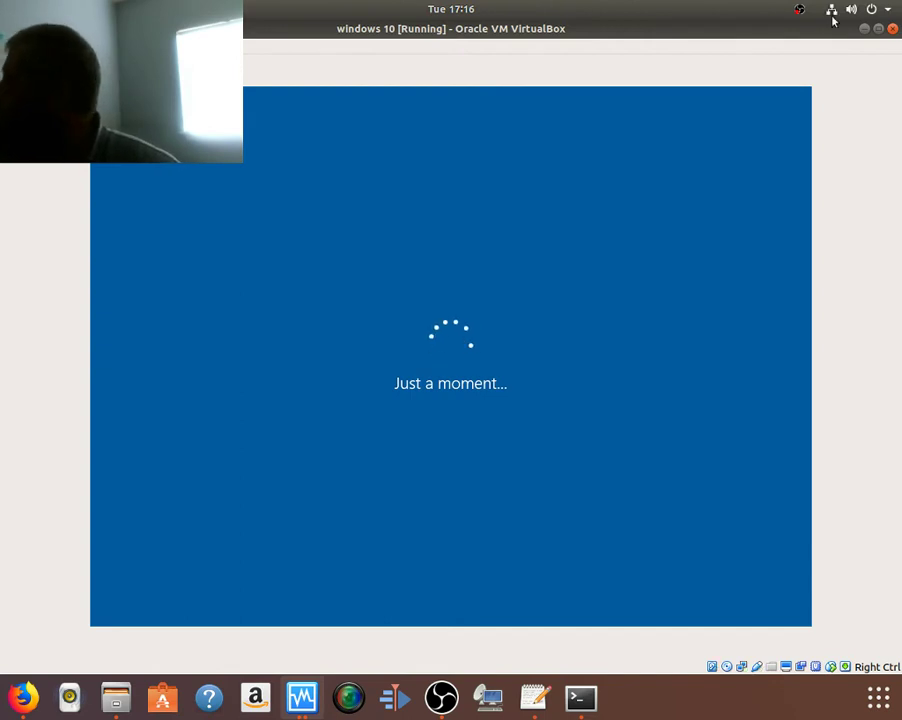
Step: Minimize the VM and load google.com in a new Firefox tab
click(863, 32)
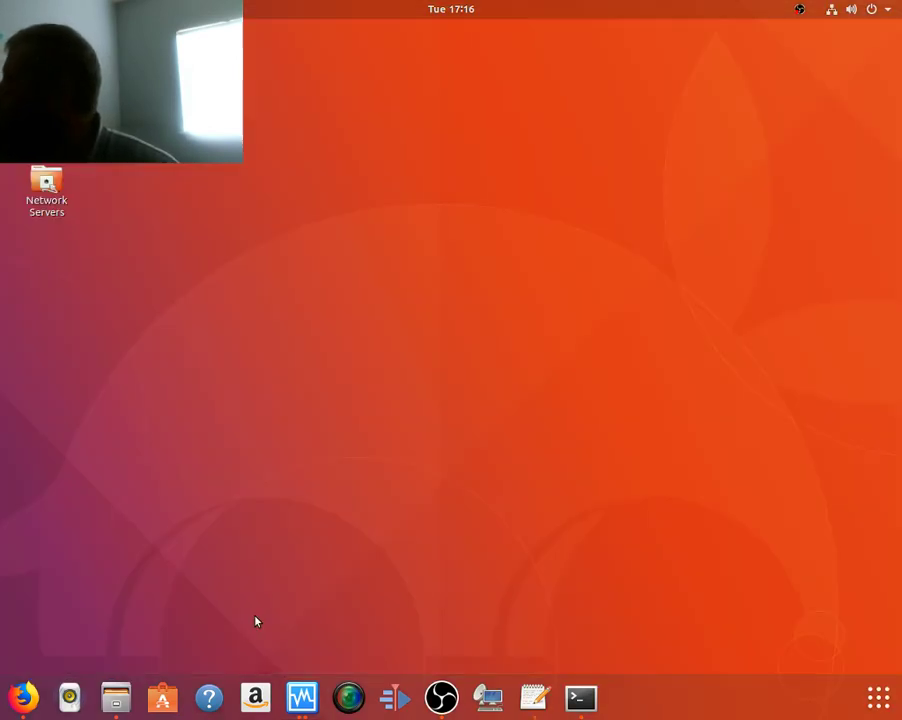
click(24, 697)
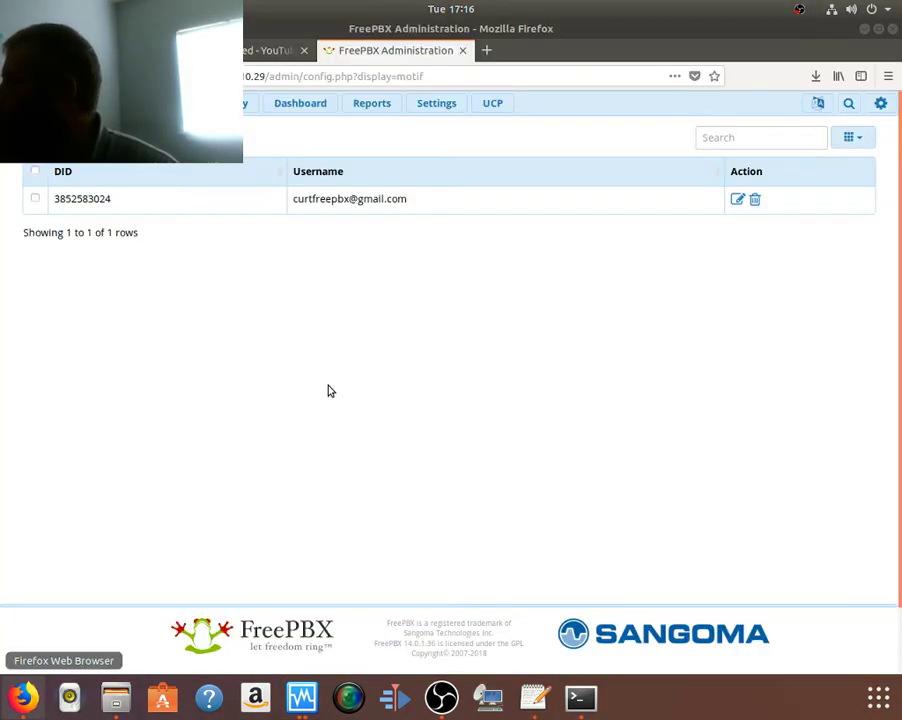
click(488, 50)
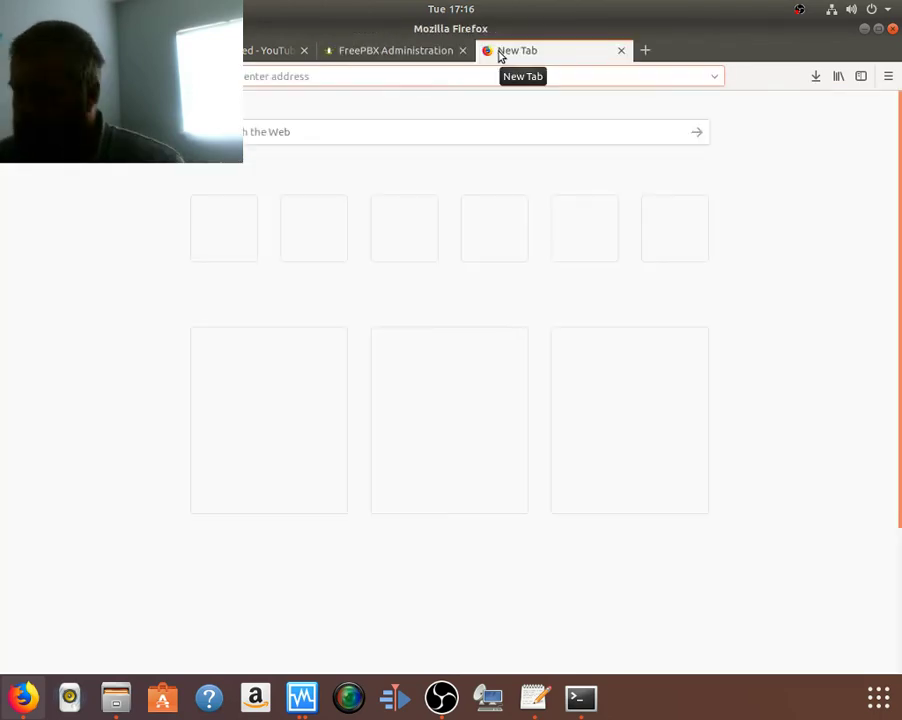
text(google.com)
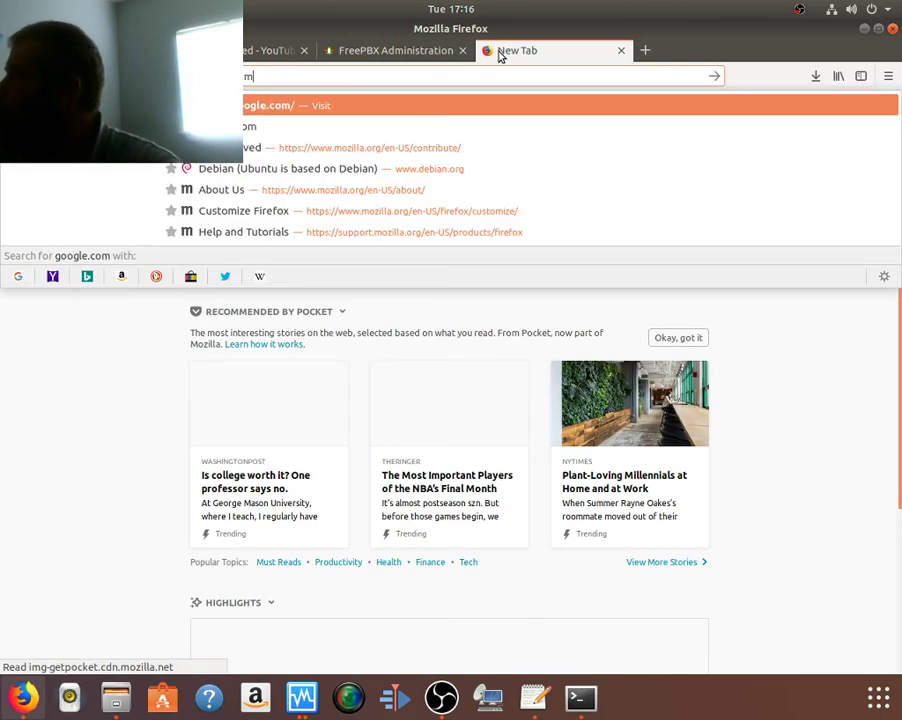
key(Return)
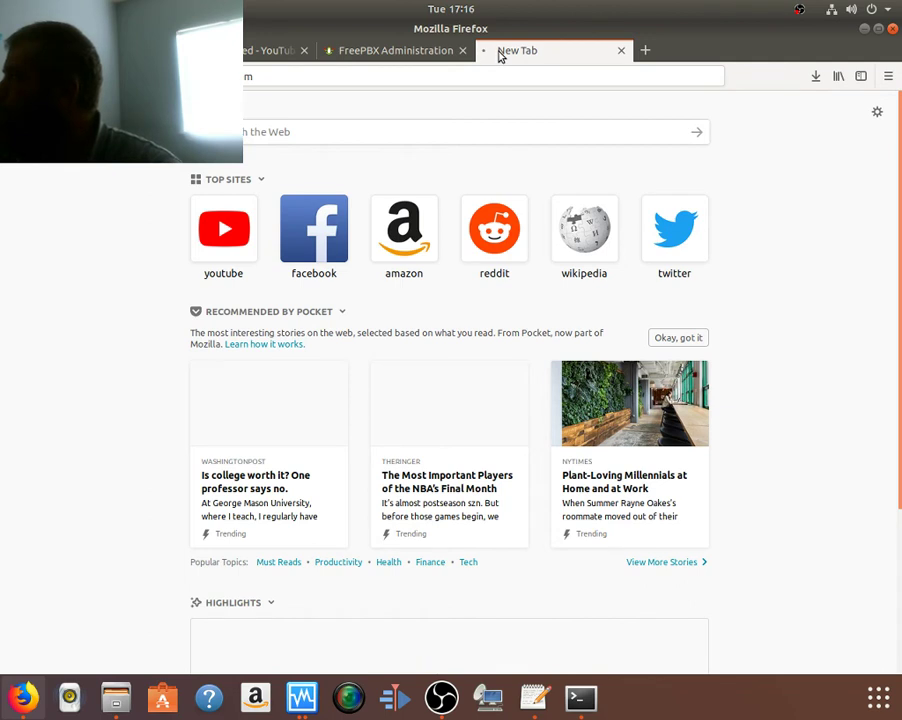
Step: Check the VM briefly, then return to Firefox and search Google for 'chirp'
key(alt+Tab)
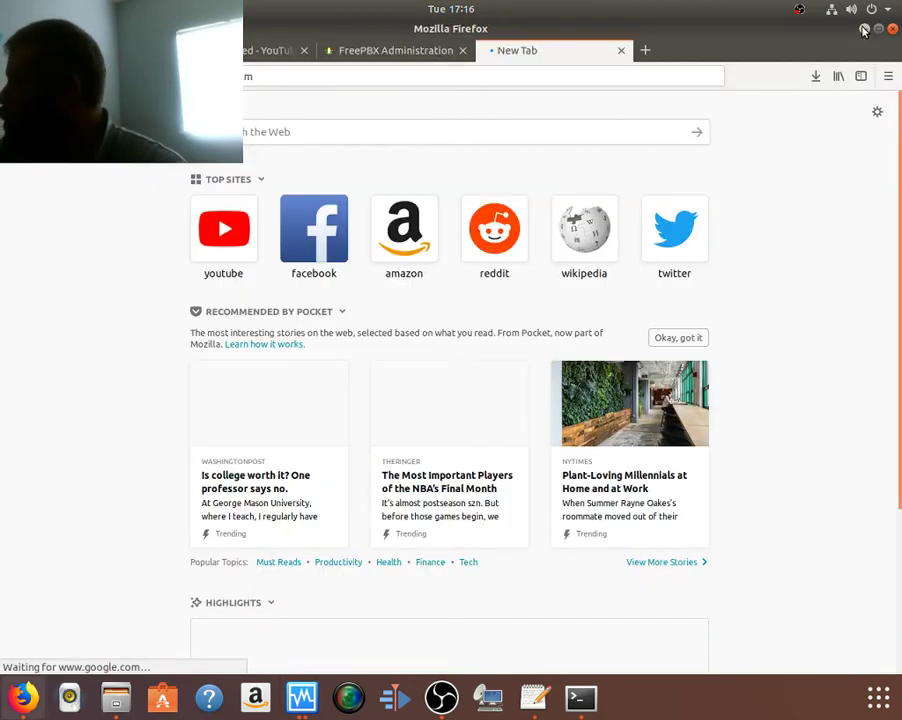
click(862, 28)
click(364, 78)
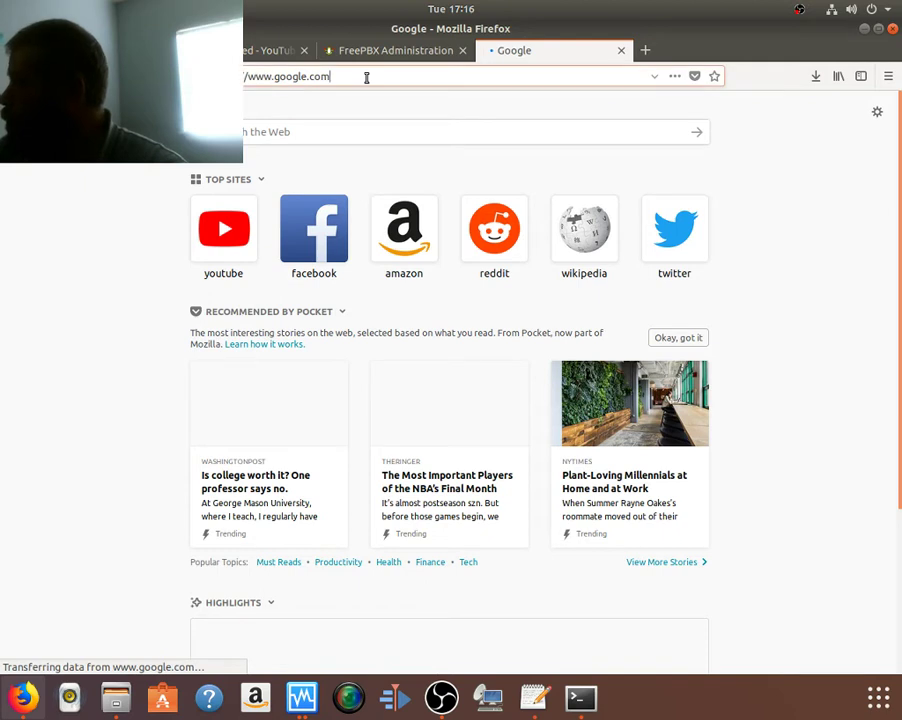
click(376, 319)
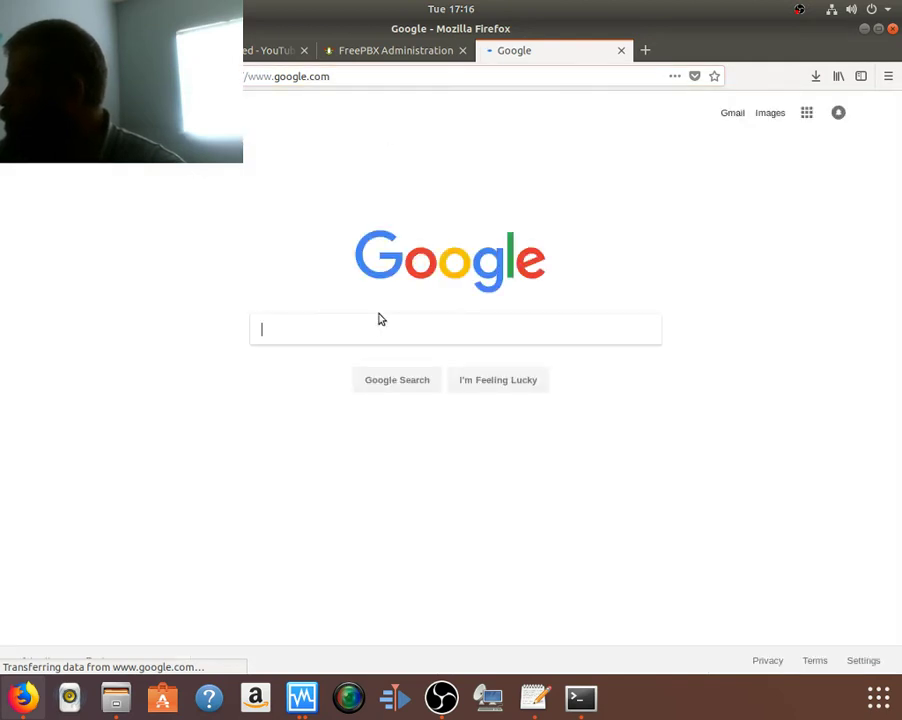
text(chi)
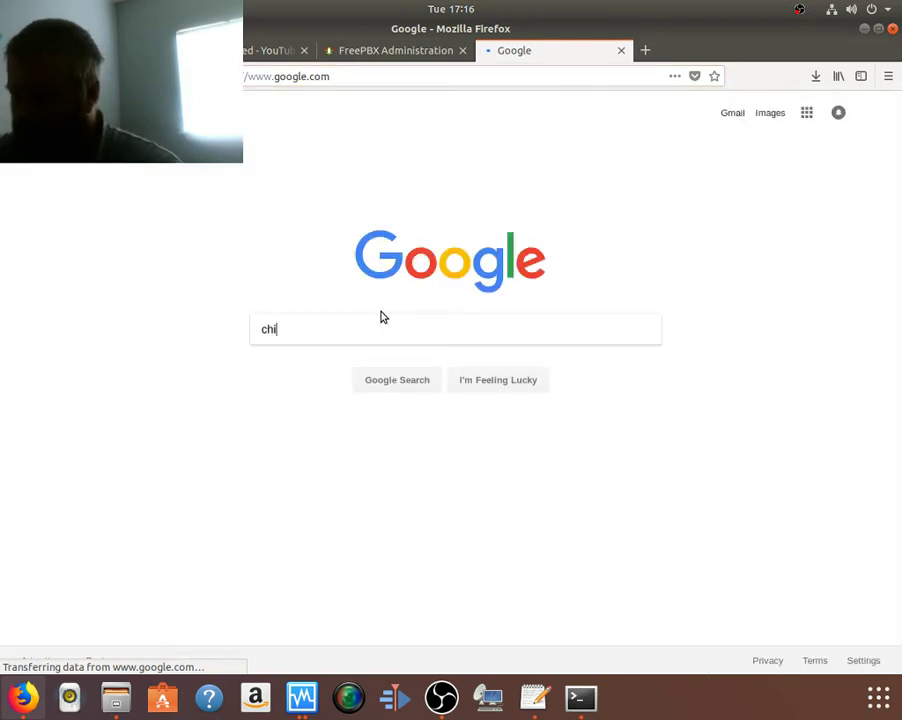
text(rp)
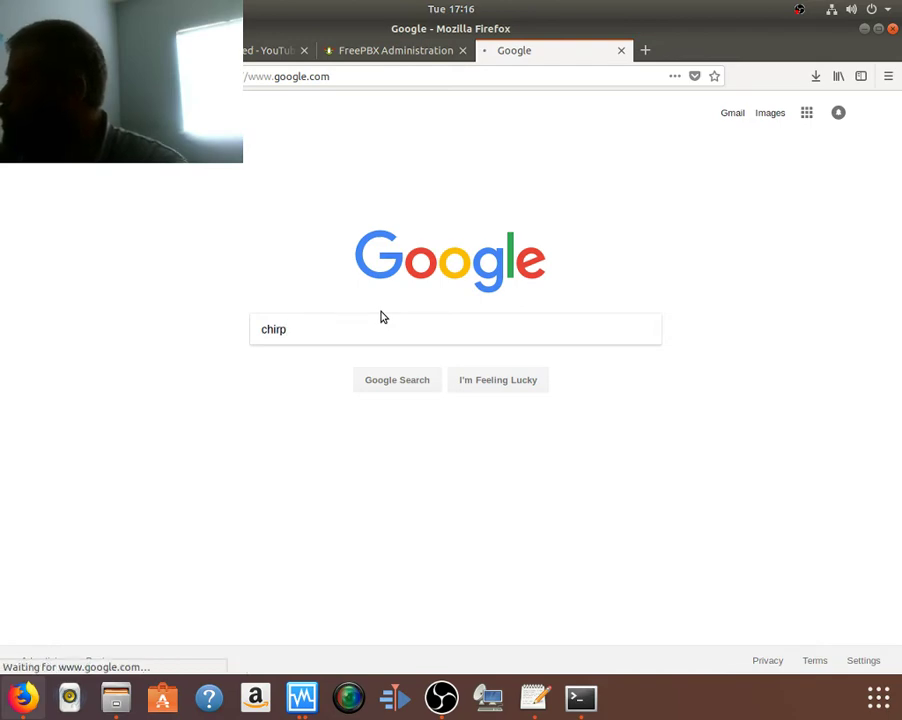
key(Return)
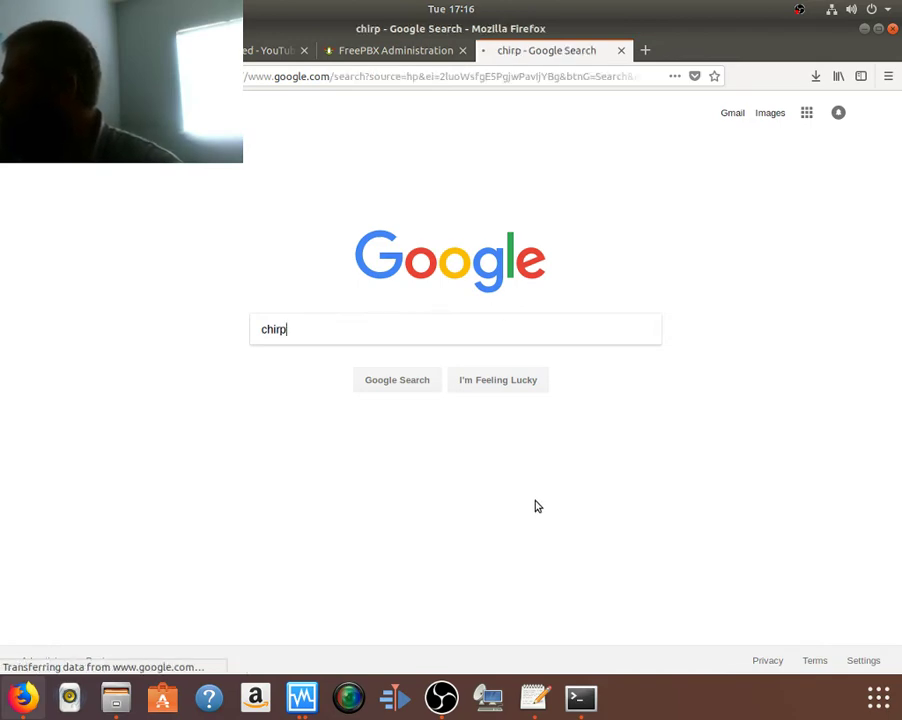
Step: Quit htop in the terminal, then return to Firefox and open the 'Home - CHIRP' result
click(581, 697)
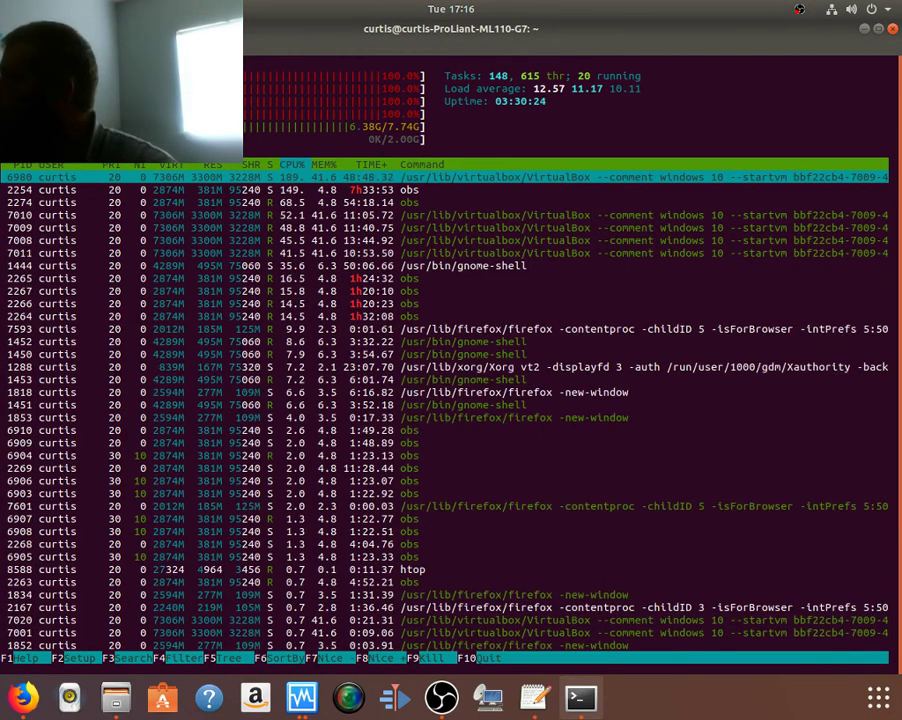
key(q)
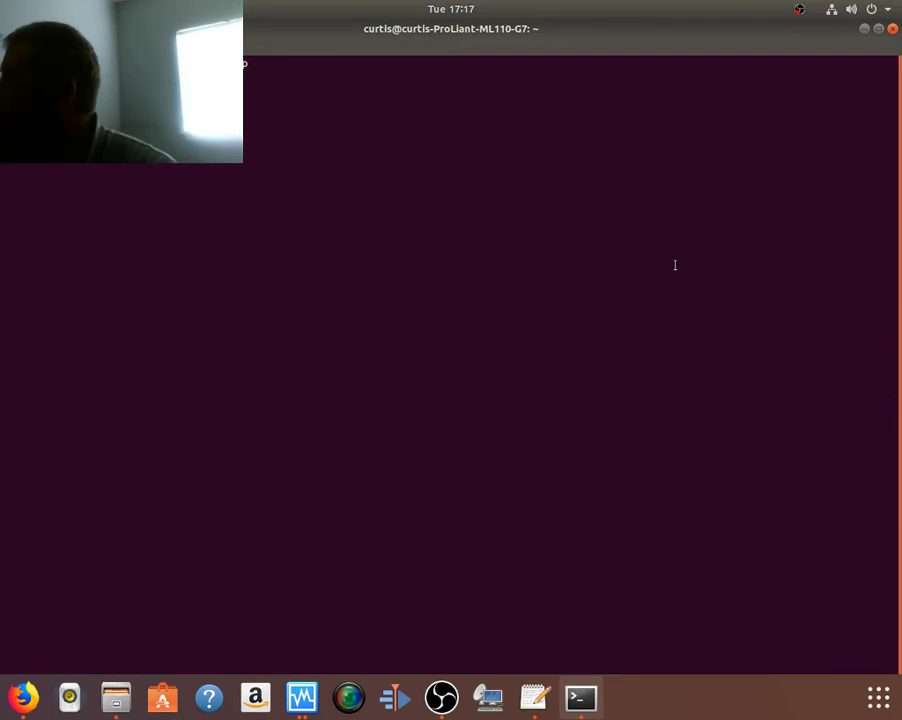
key(alt+Tab)
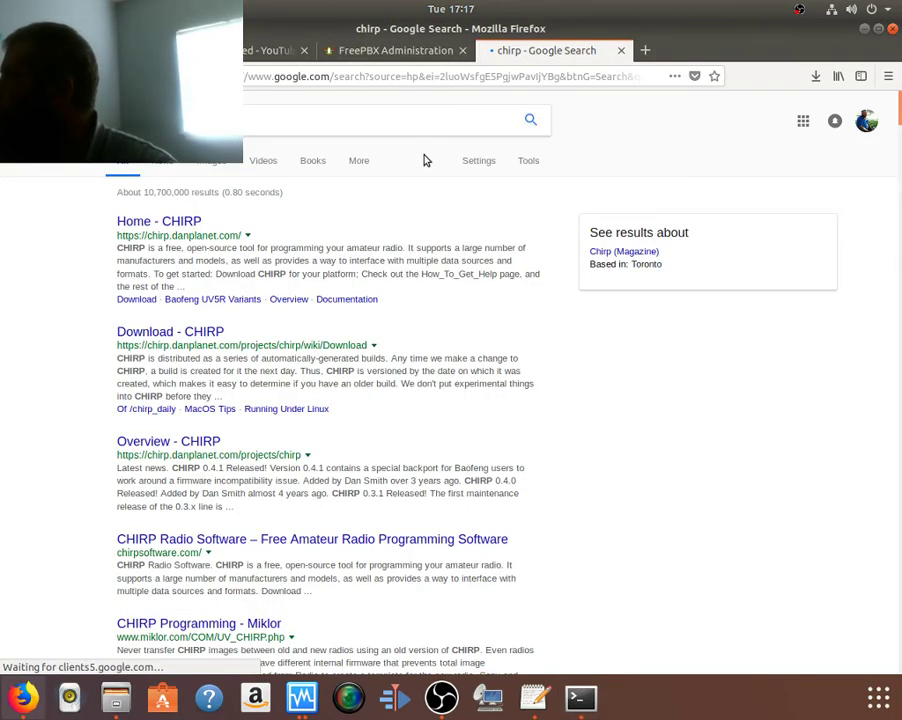
click(187, 221)
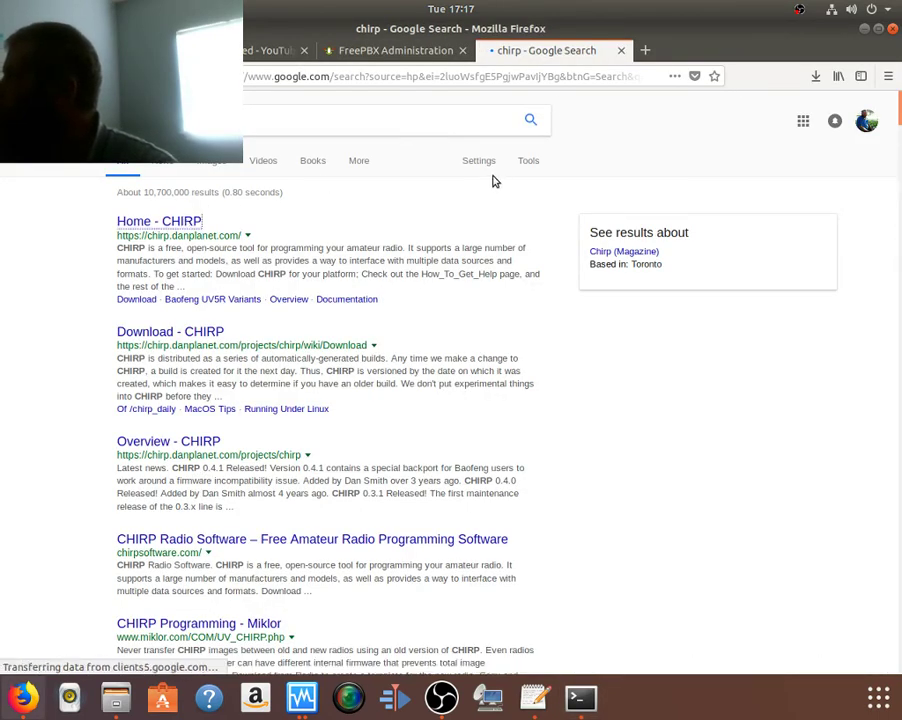
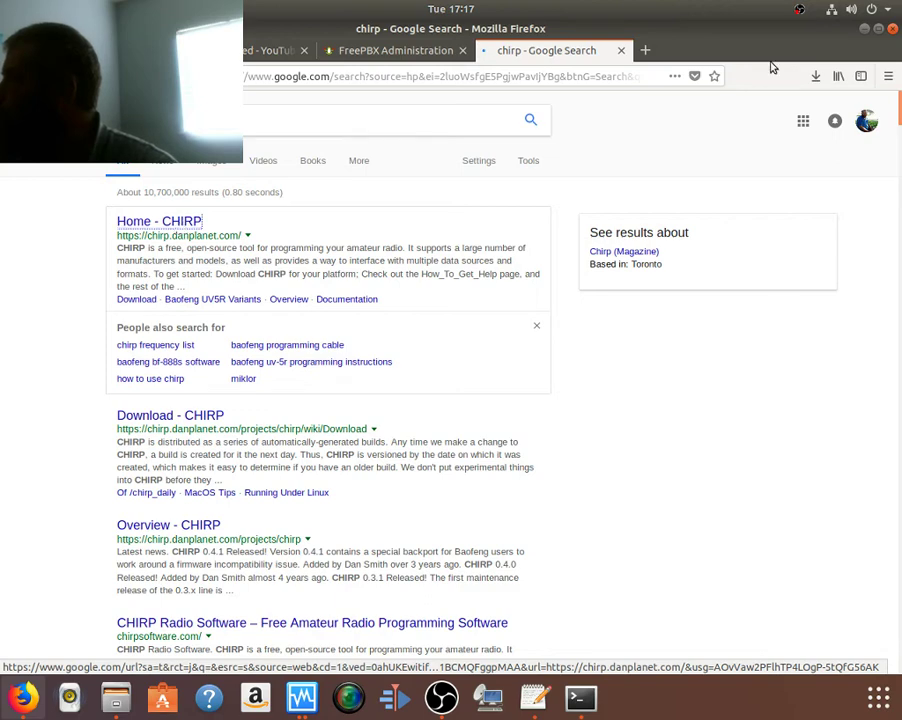
Step: Switch Firefox through its tabs to the Home - CHIRP page
click(267, 50)
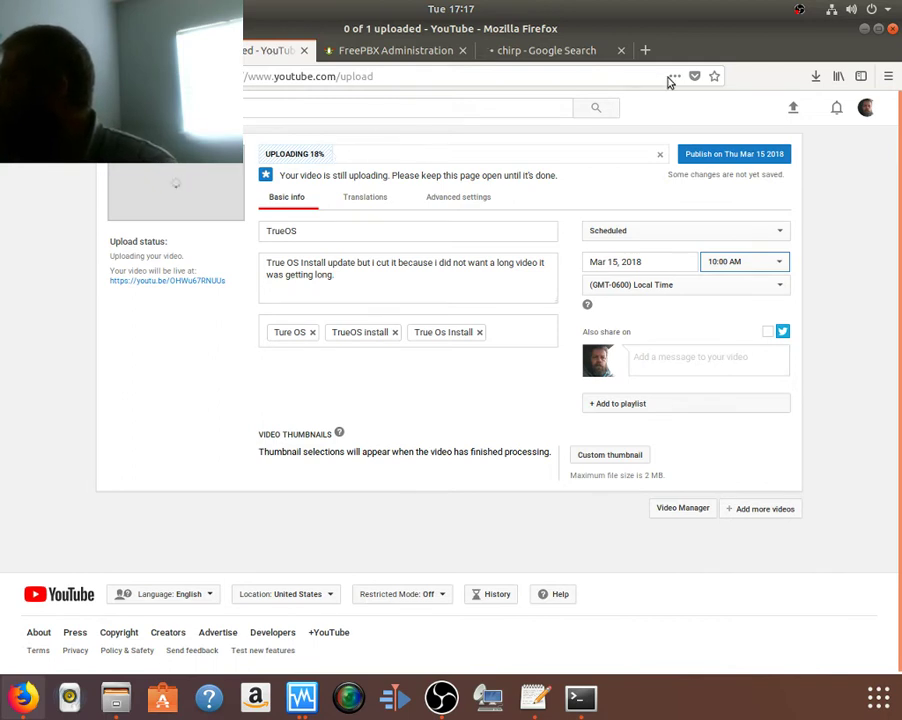
click(863, 30)
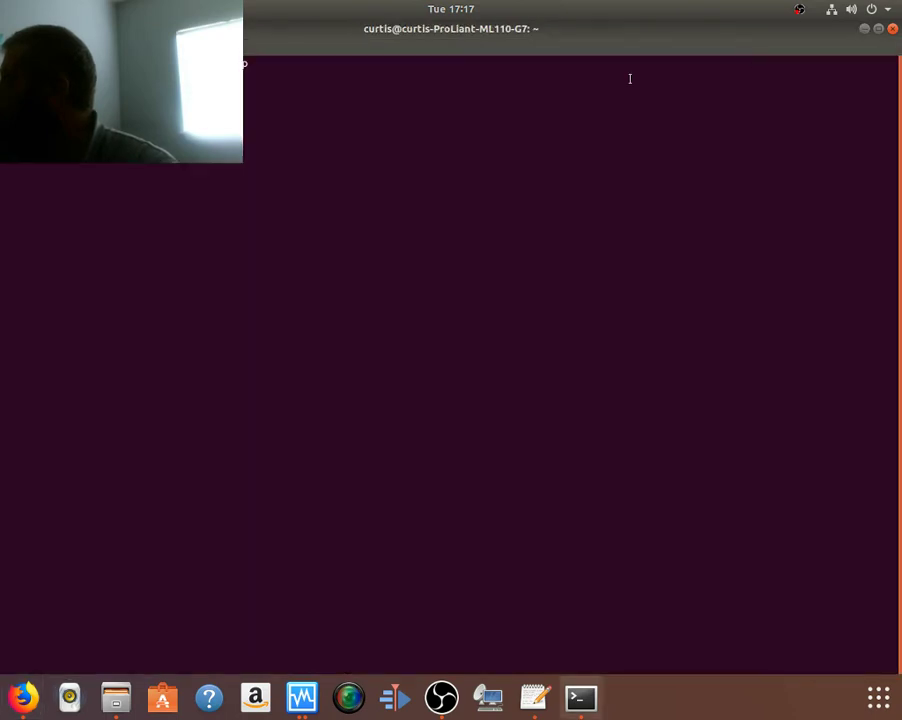
key(alt+Tab)
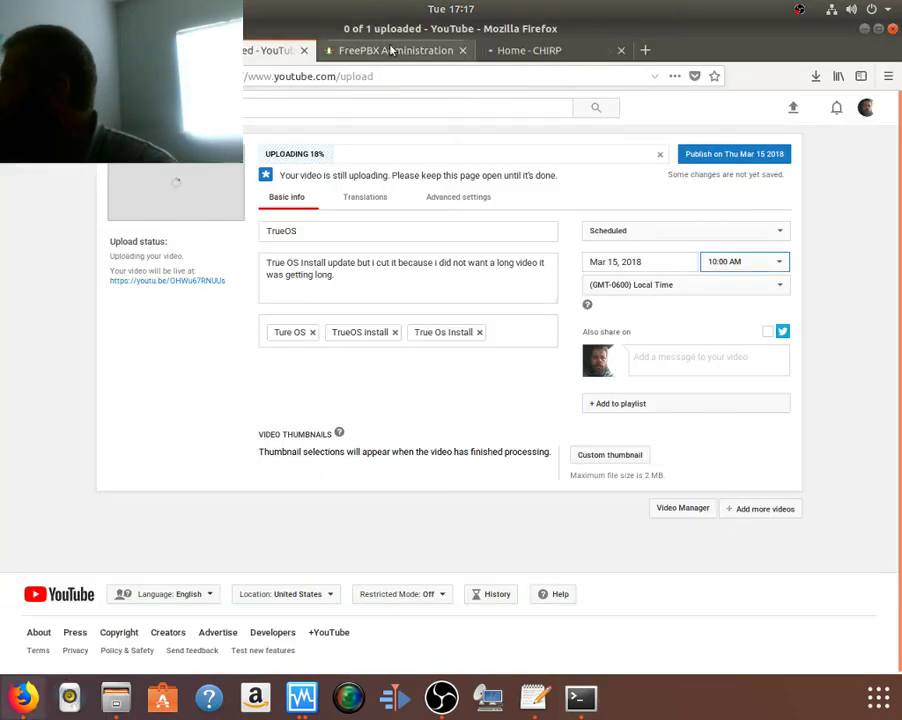
click(388, 49)
click(524, 49)
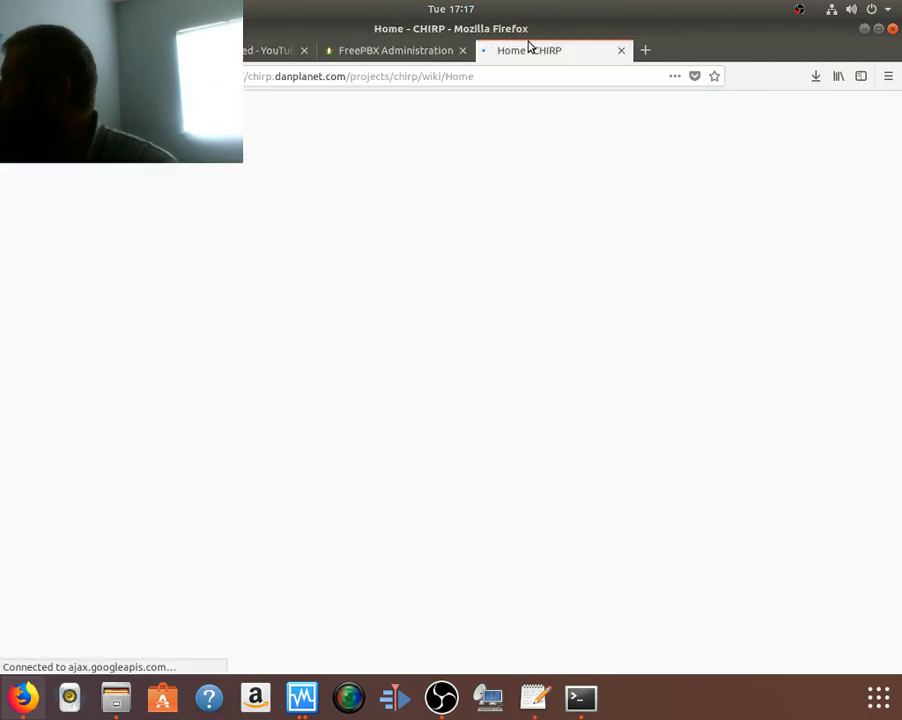
Step: Check the Windows 10 VM still showing 'Just a moment...', then minimize it
click(301, 704)
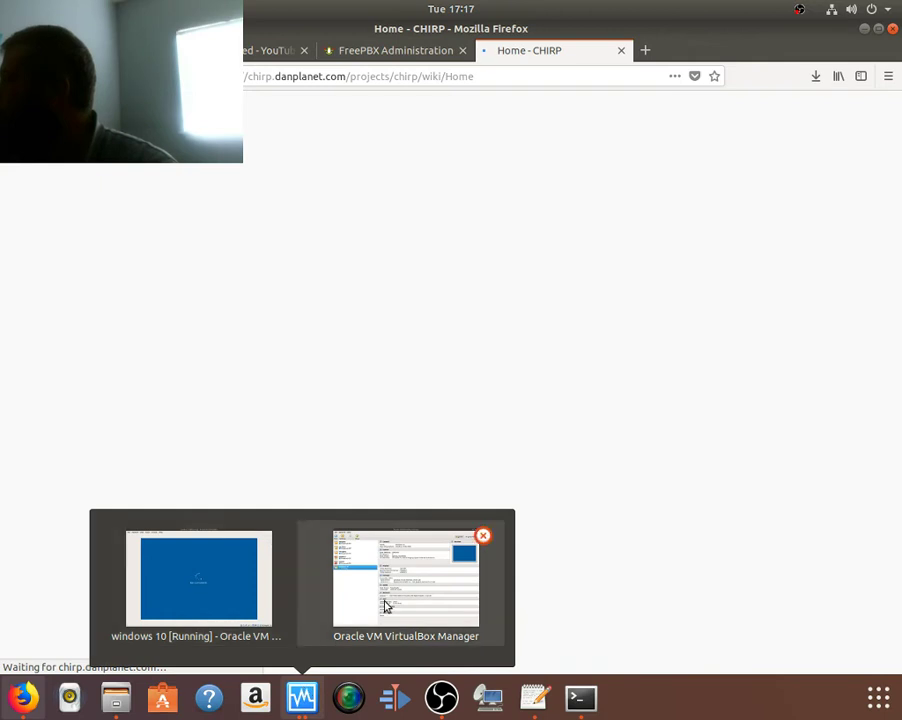
click(198, 580)
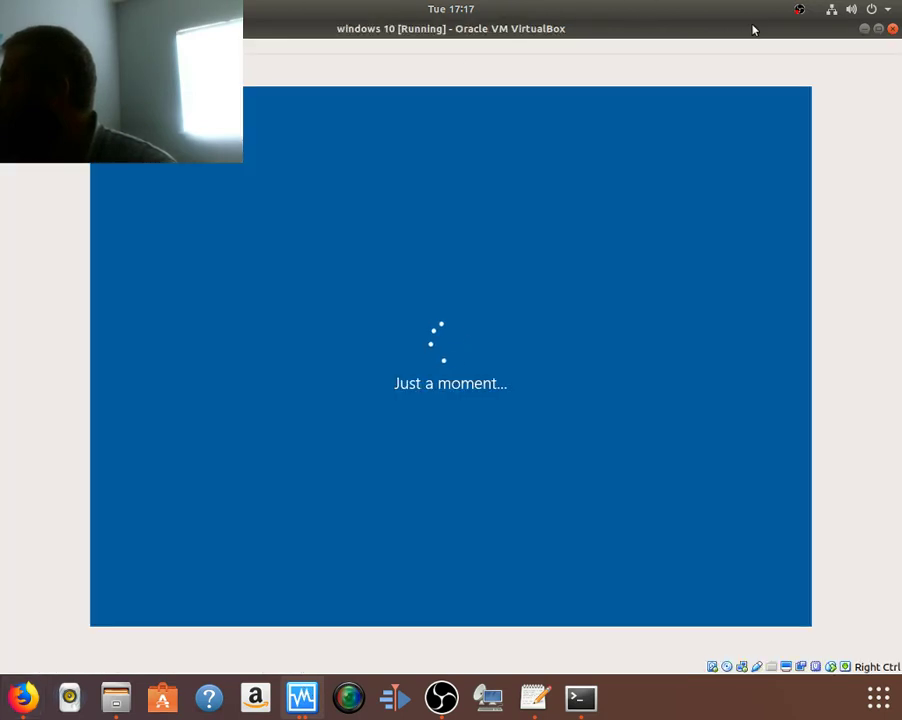
click(864, 30)
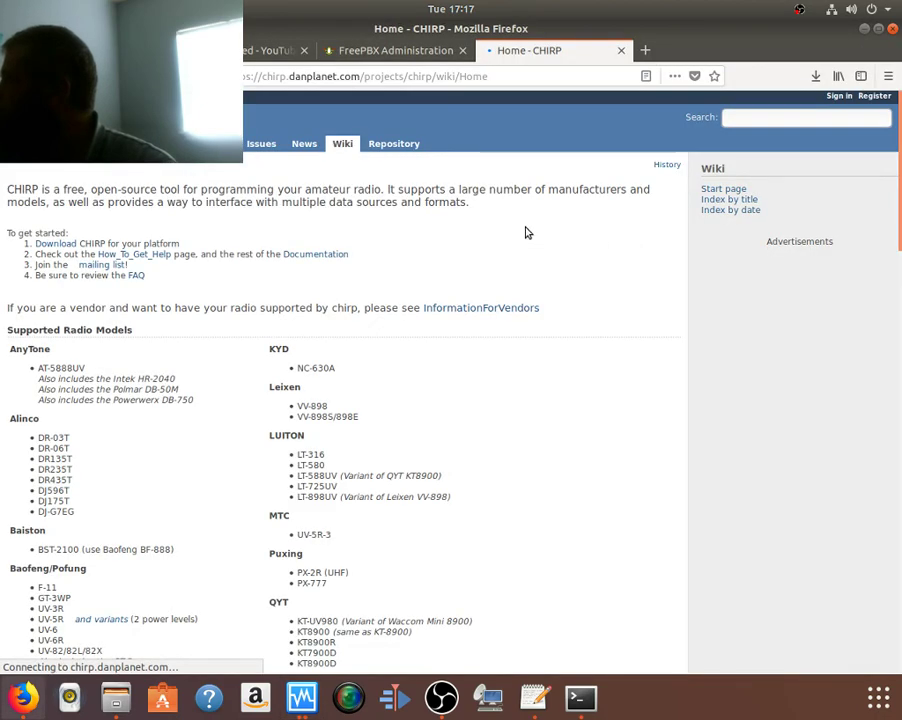
Step: Scroll the CHIRP wiki and go to its Download page
scroll(468, 240, down, 10)
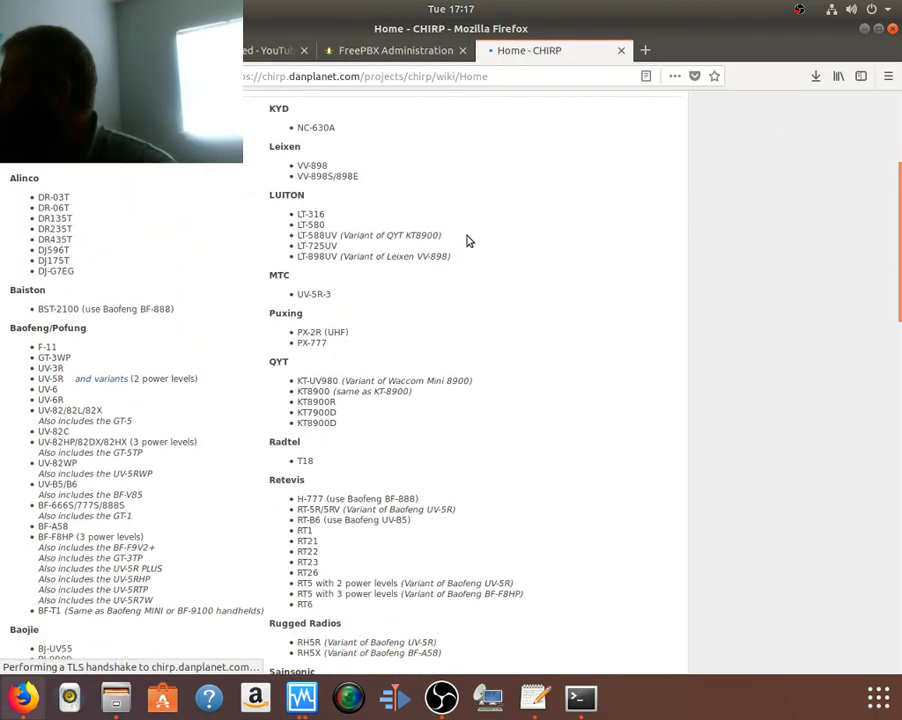
scroll(468, 240, down, 10)
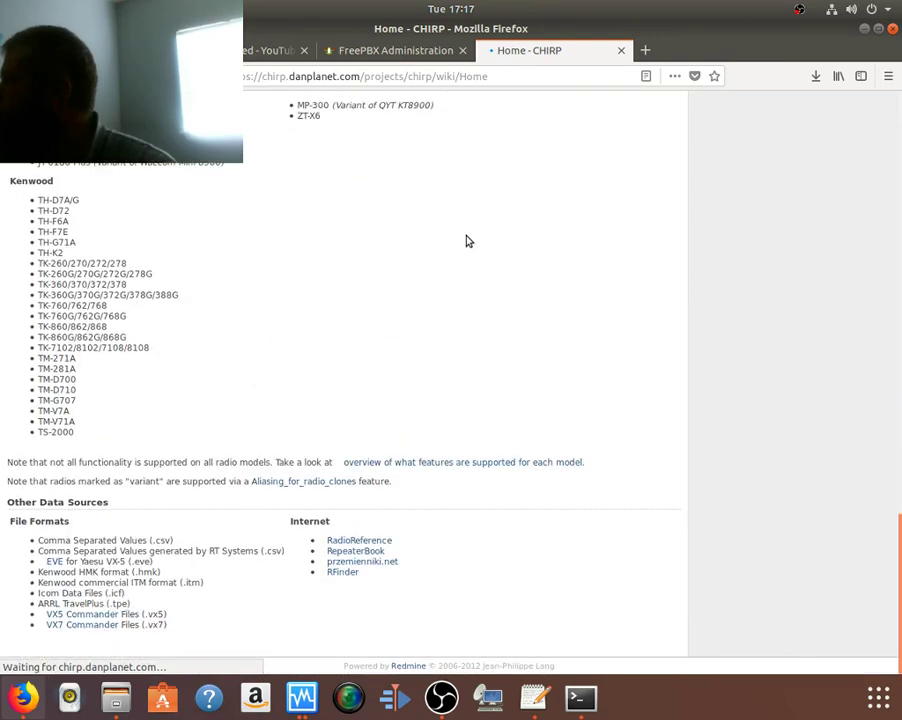
scroll(466, 238, up, 12)
scroll(467, 240, up, 12)
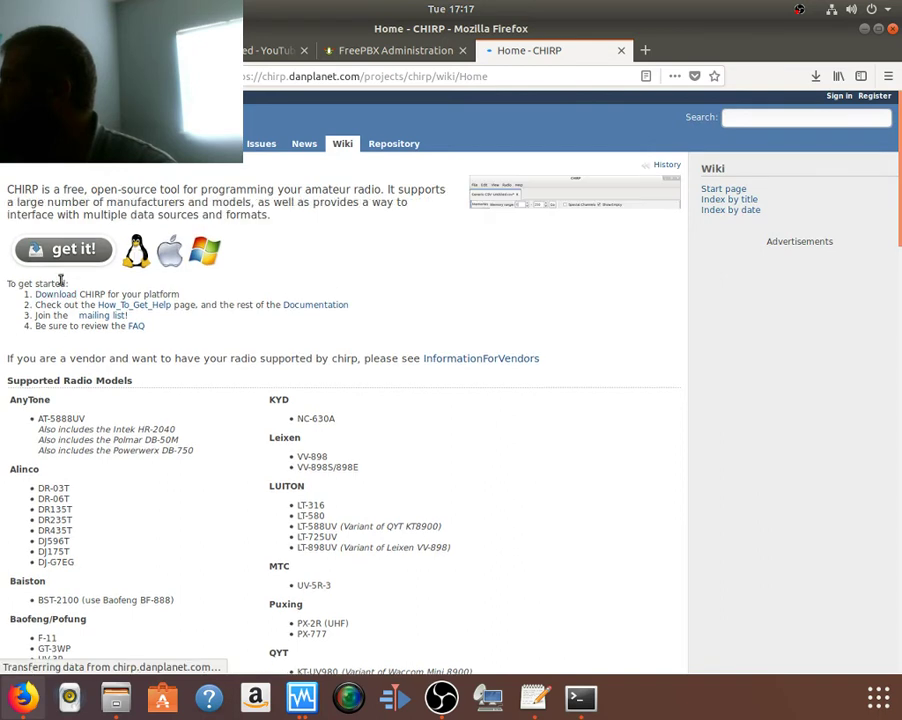
click(56, 295)
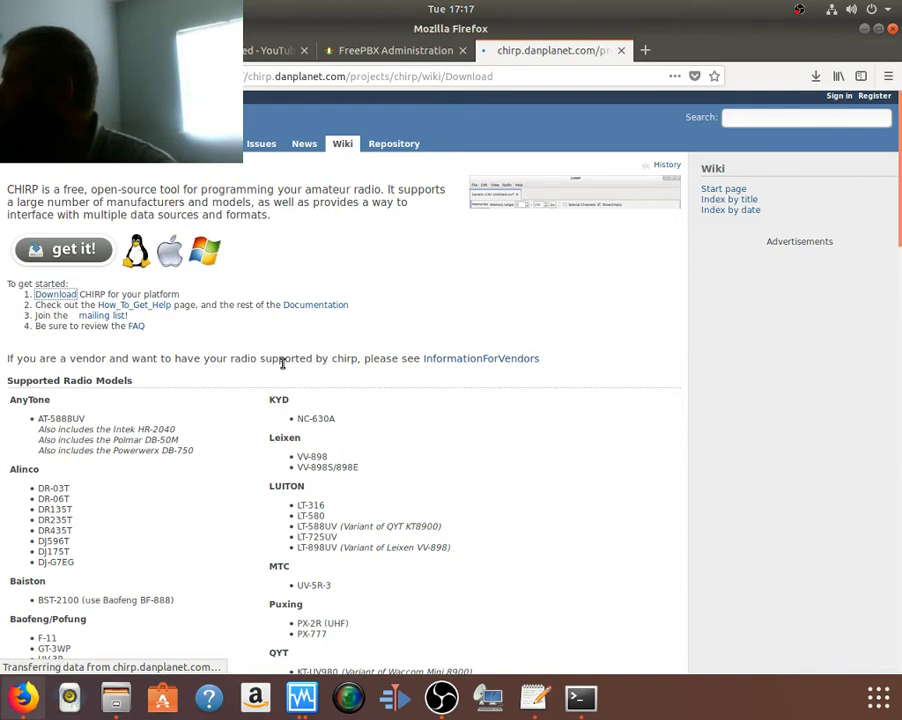
Step: Under Ubuntu Linux Users, select the sudo apt-add-repository chirp-snapshots command
scroll(283, 368, down, 1)
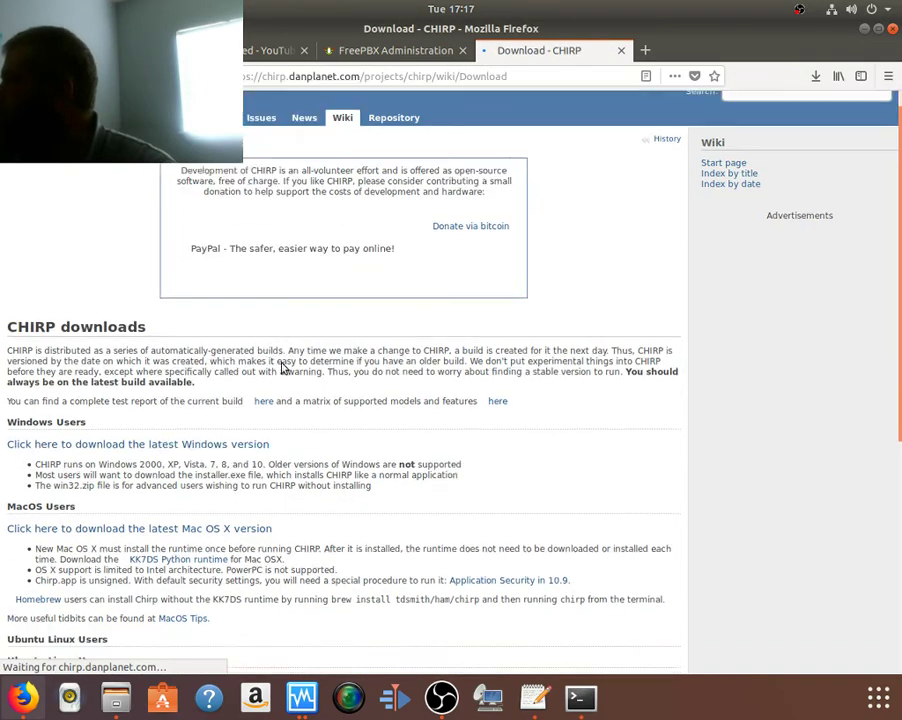
scroll(283, 368, down, 4)
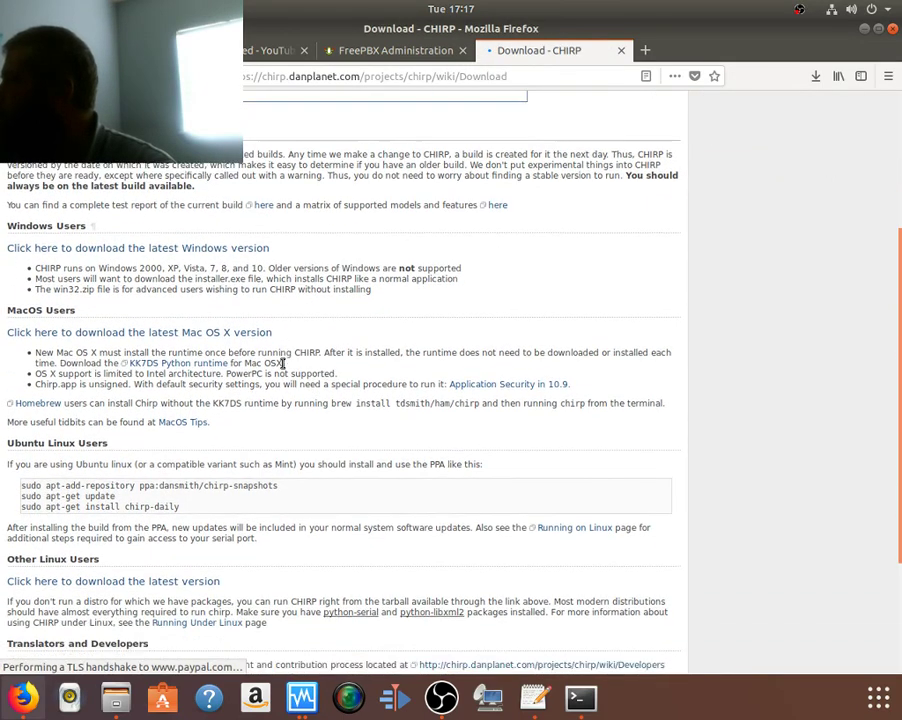
scroll(283, 364, down, 2)
drag(241, 379, 35, 388)
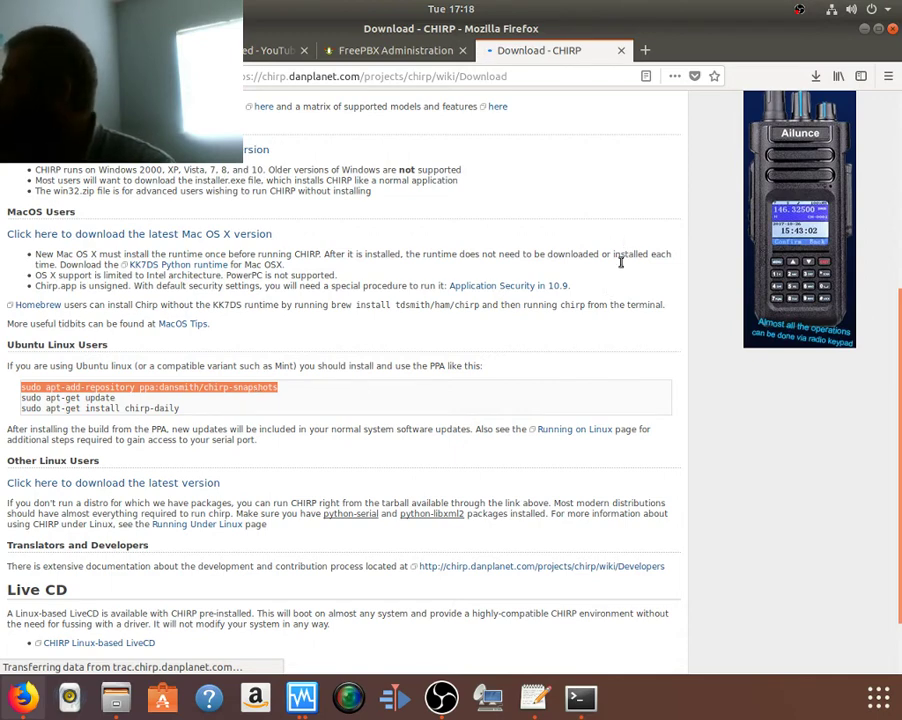
Step: Paste the chirp-snapshots apt-add-repository command into the terminal and run it
click(581, 697)
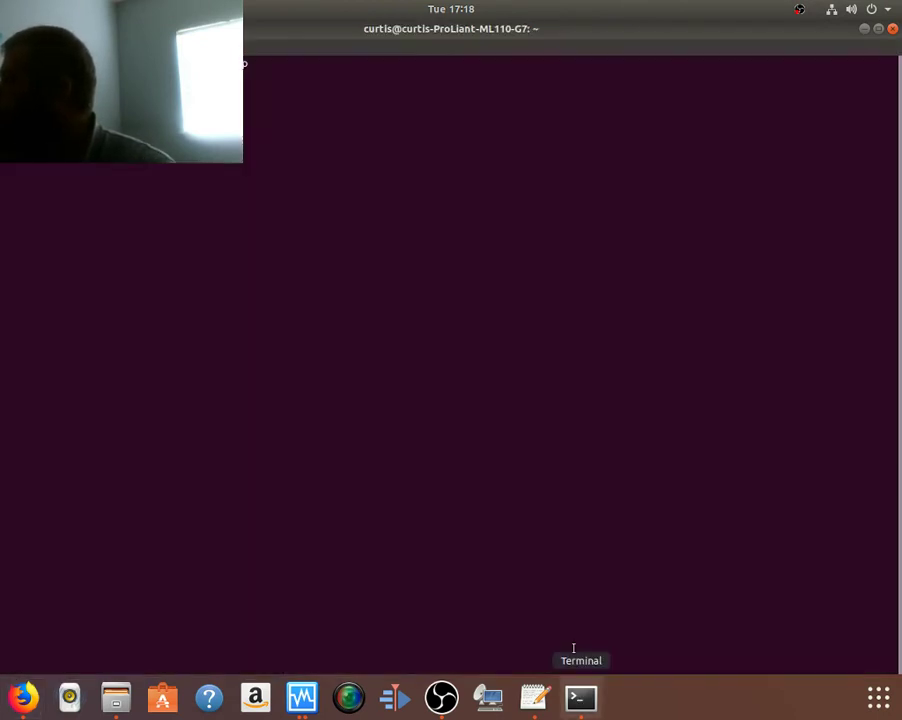
right_click(478, 328)
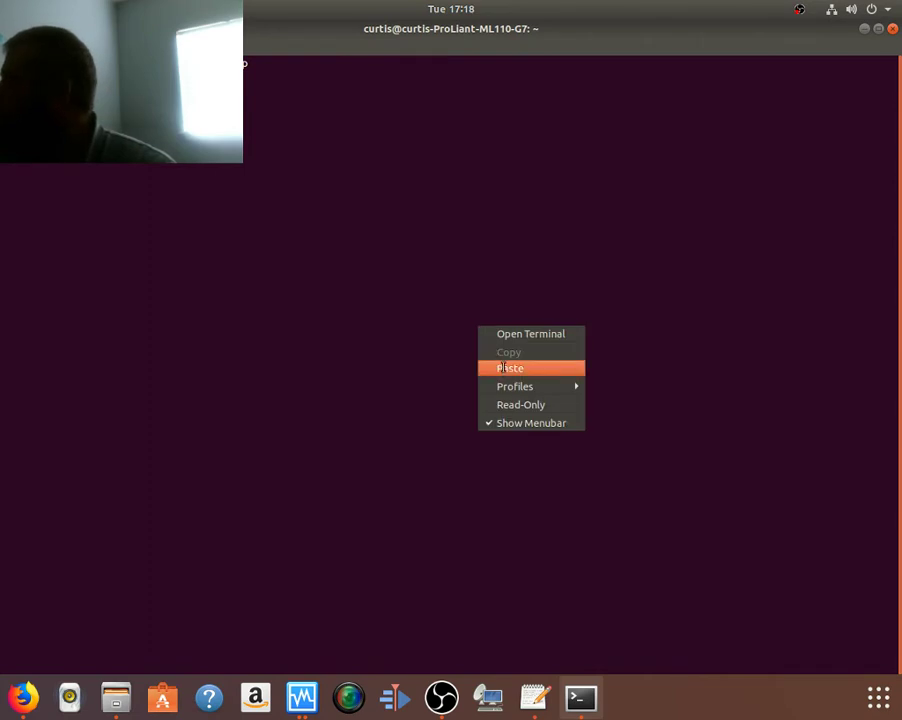
click(503, 367)
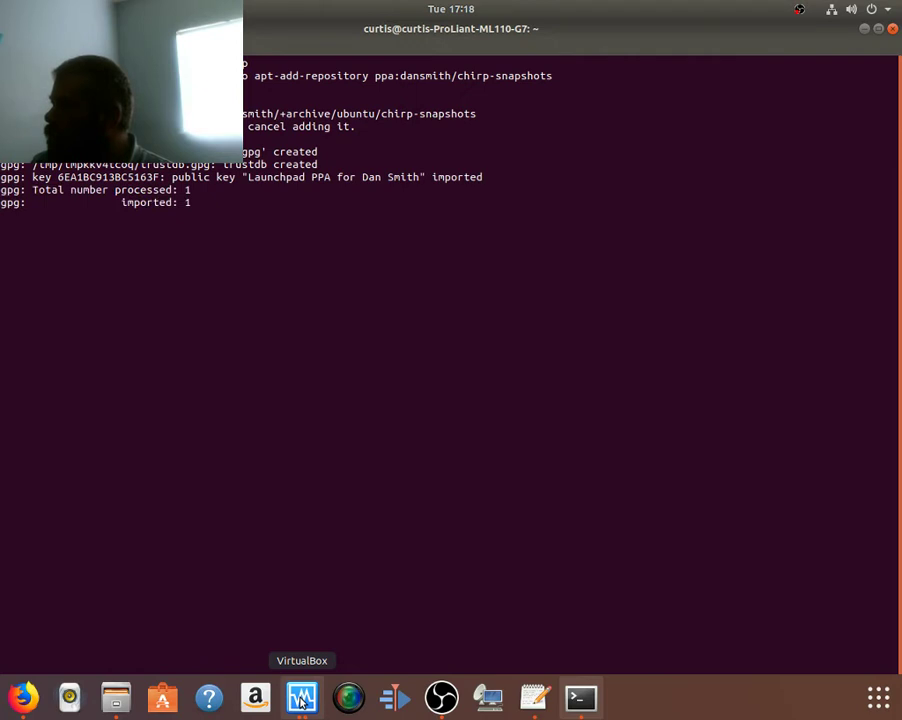
Step: Run sudo apt update, fixing the 'updte' typo, then return to Firefox
text(s)
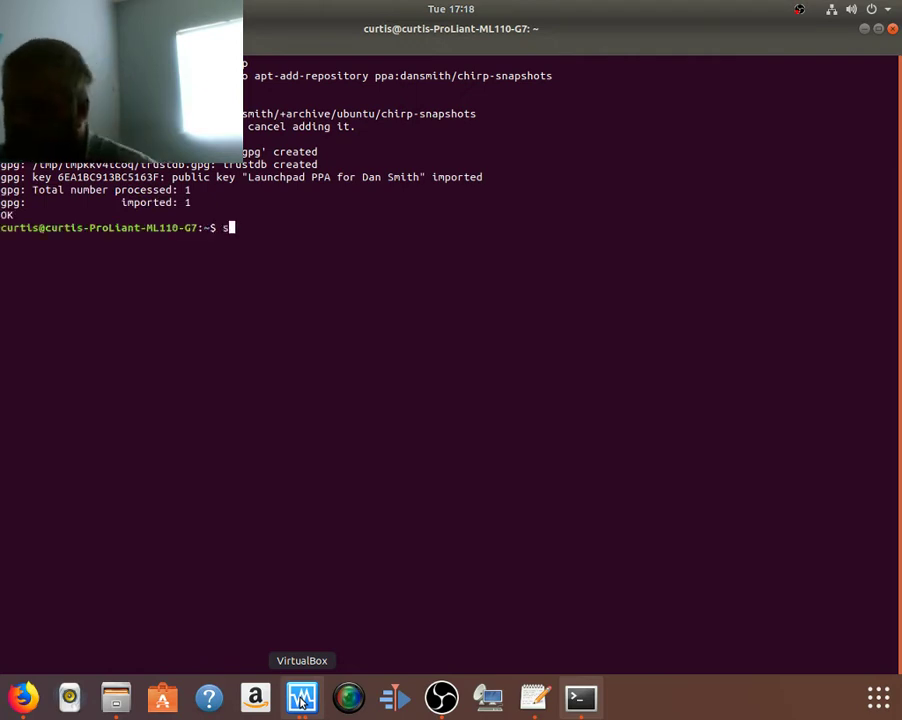
text(udo apt )
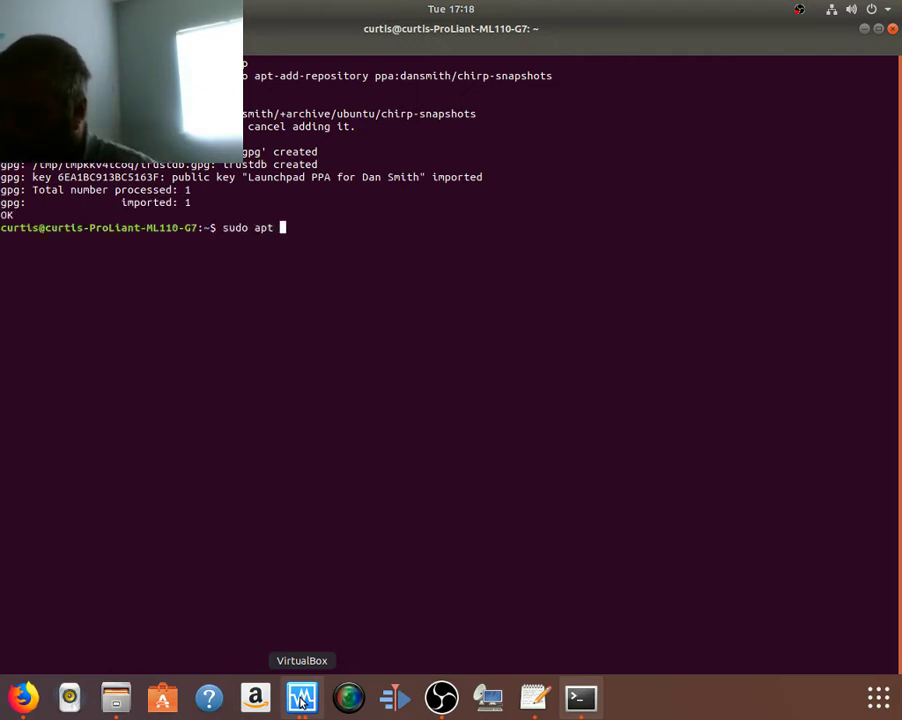
text(updte)
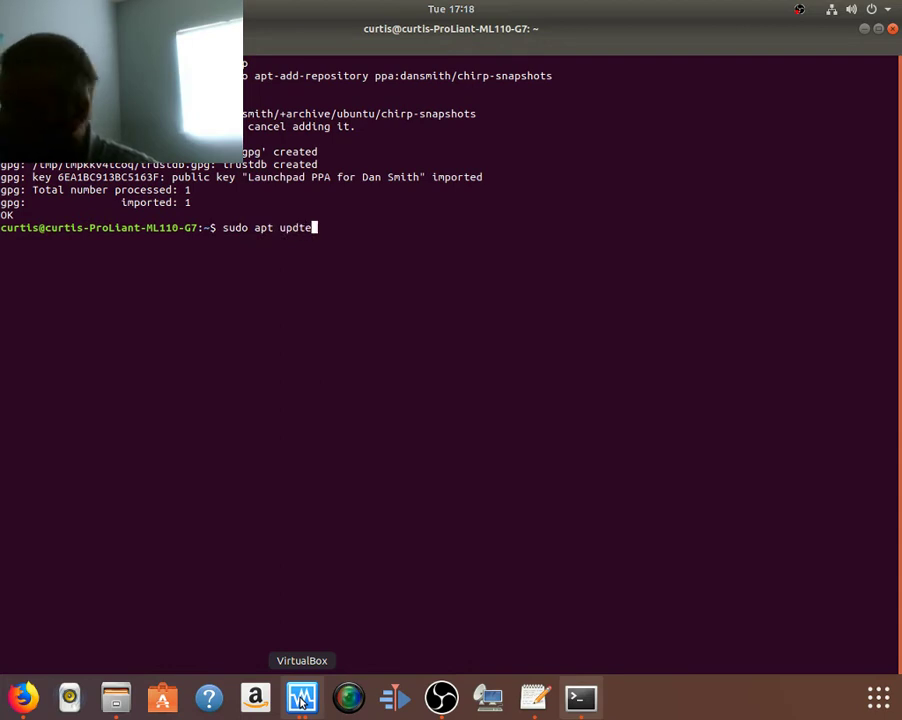
key(Return)
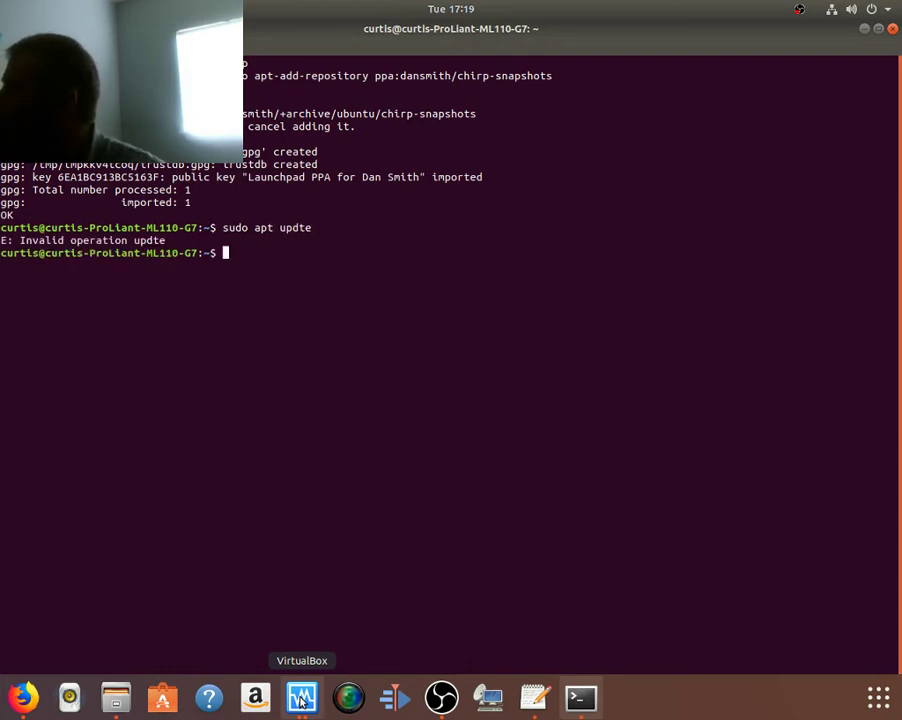
key(Up)
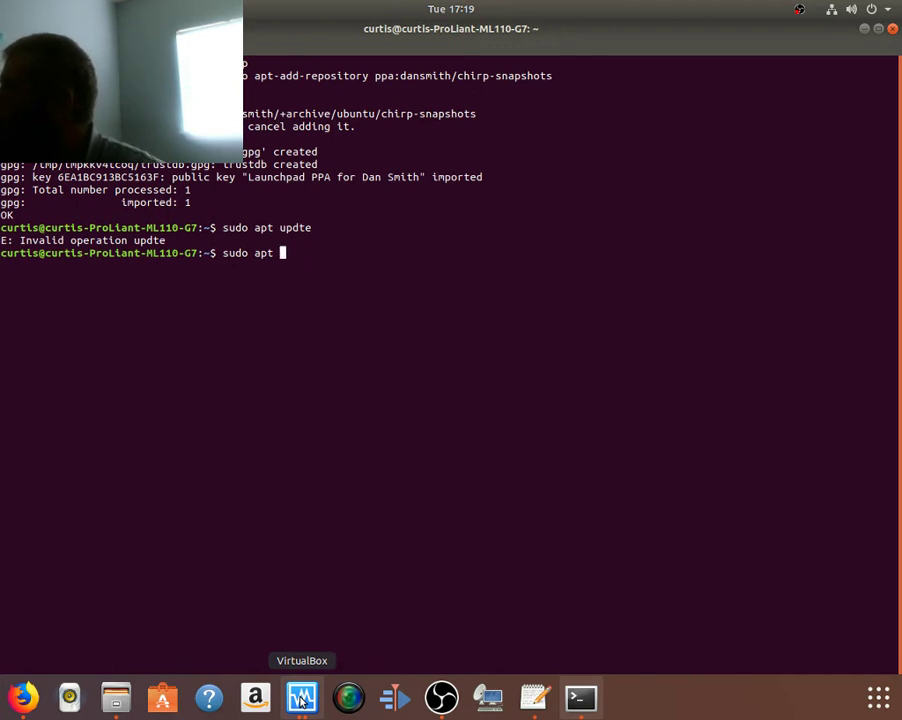
text(u)
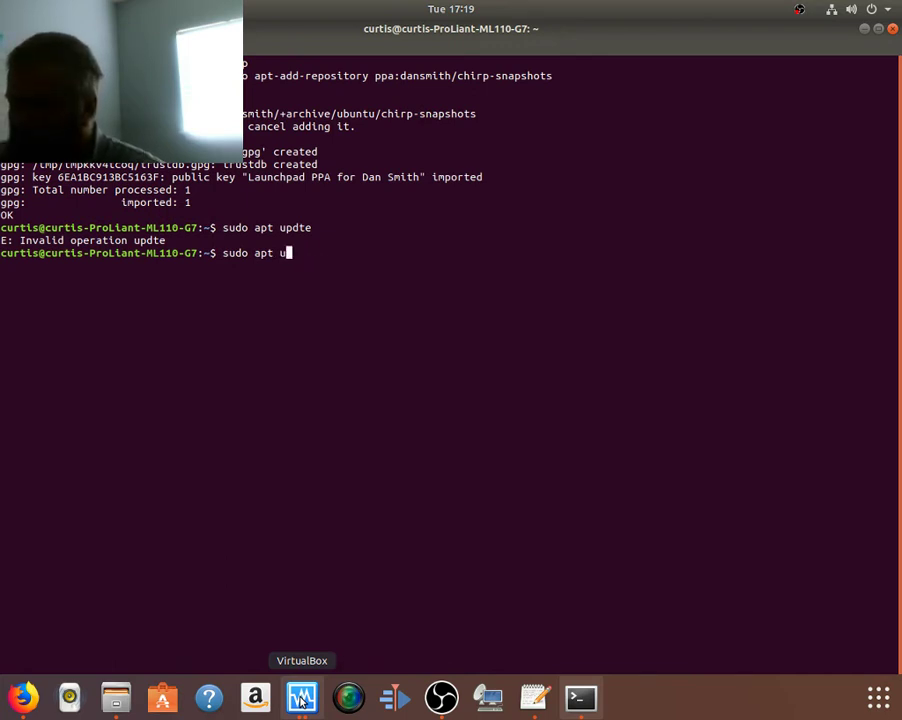
text(pdate)
key(Return)
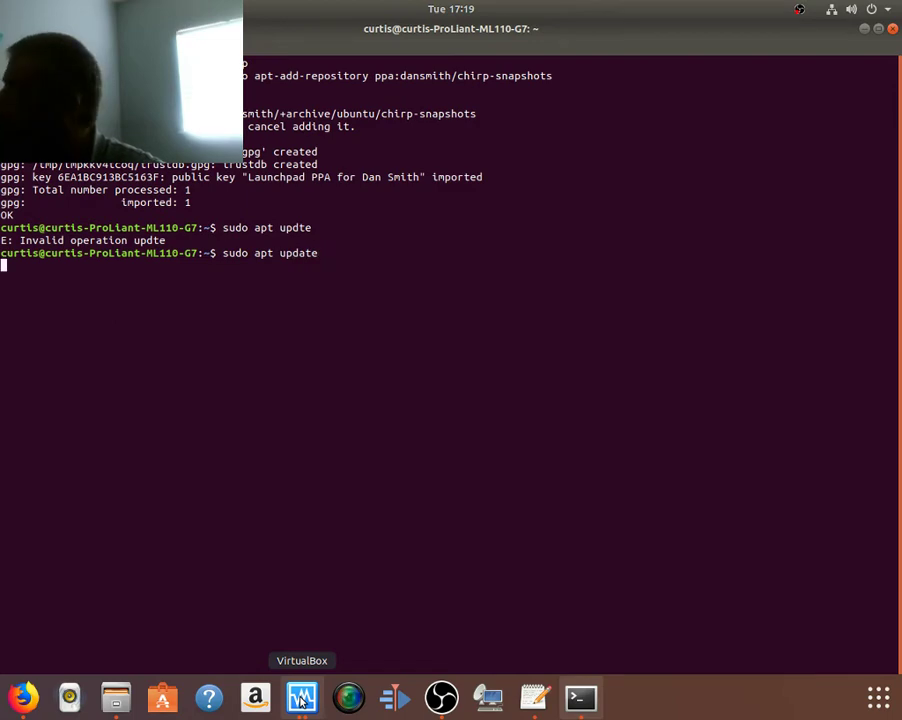
key(alt+Tab)
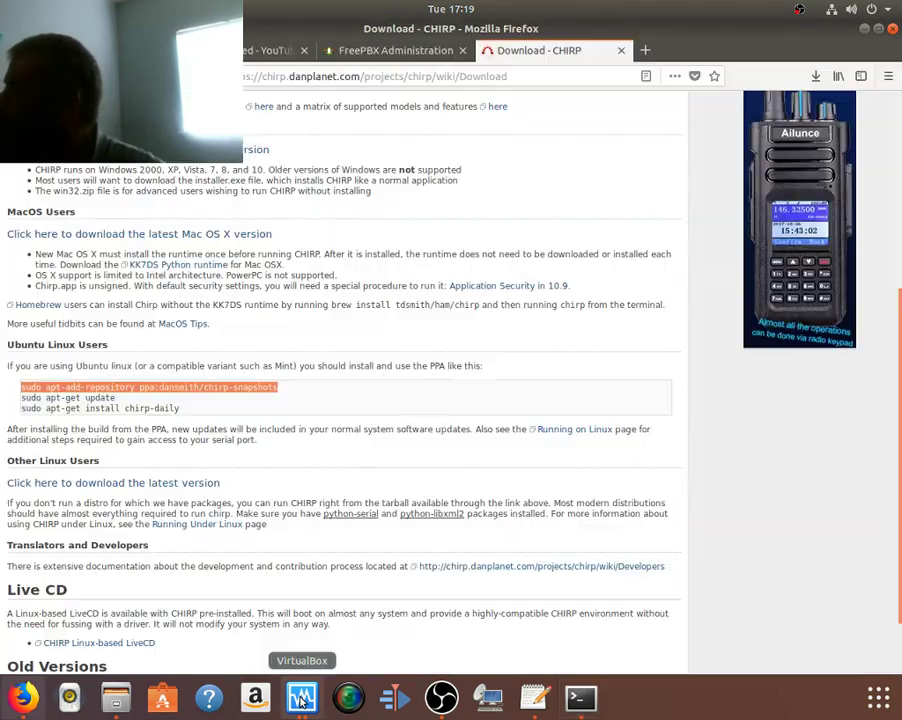
Step: Select the chirp-daily package name on the Download page, then go back to the terminal
click(192, 415)
drag(180, 408, 134, 409)
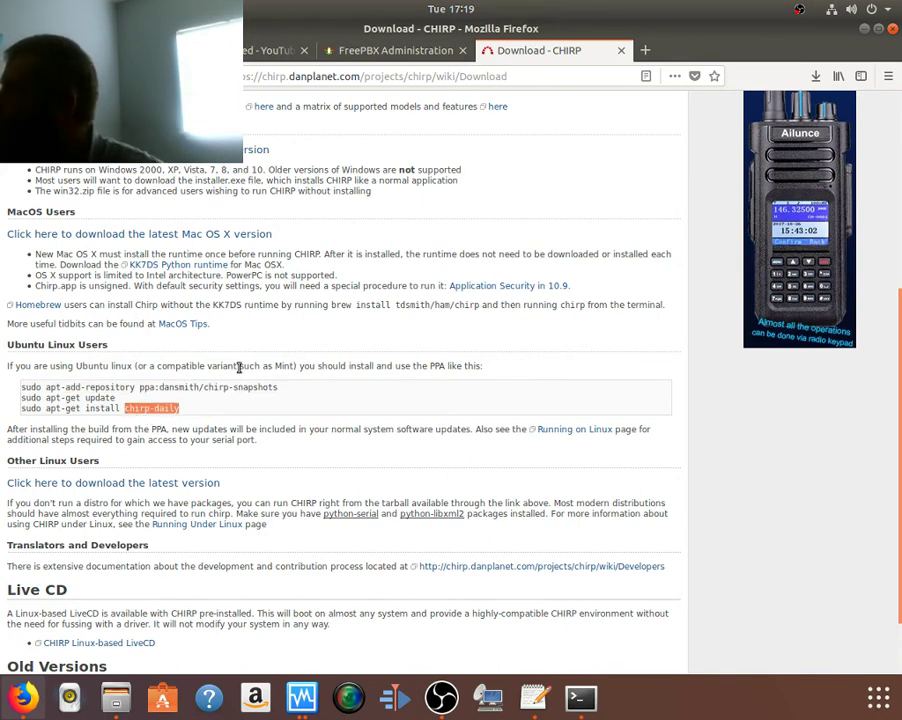
key(alt+Tab)
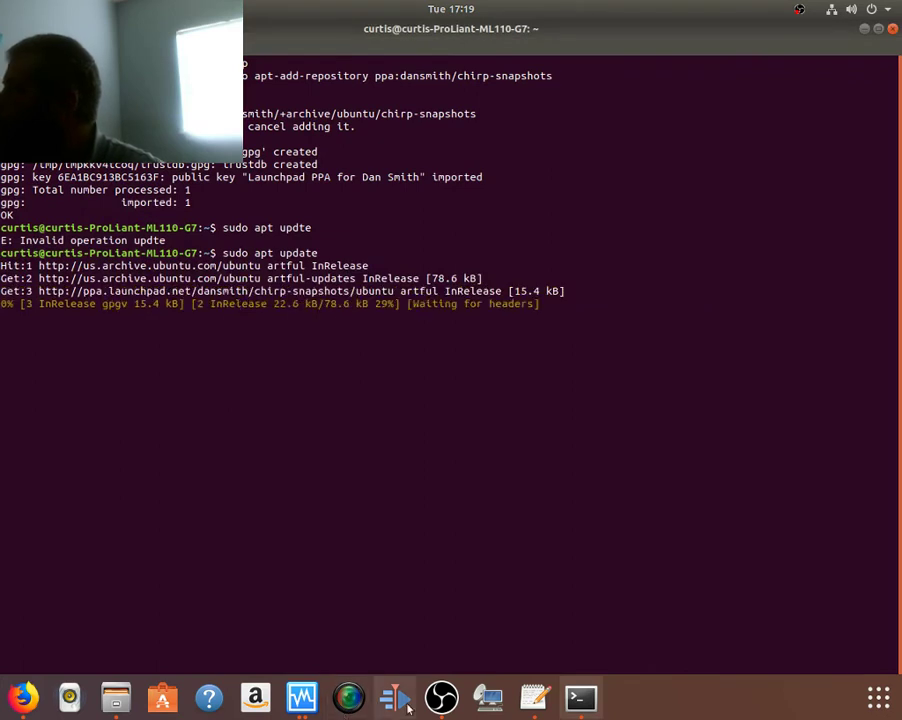
Step: Glance at the windows 10 [Running] VM's setup, then minimize it
click(297, 697)
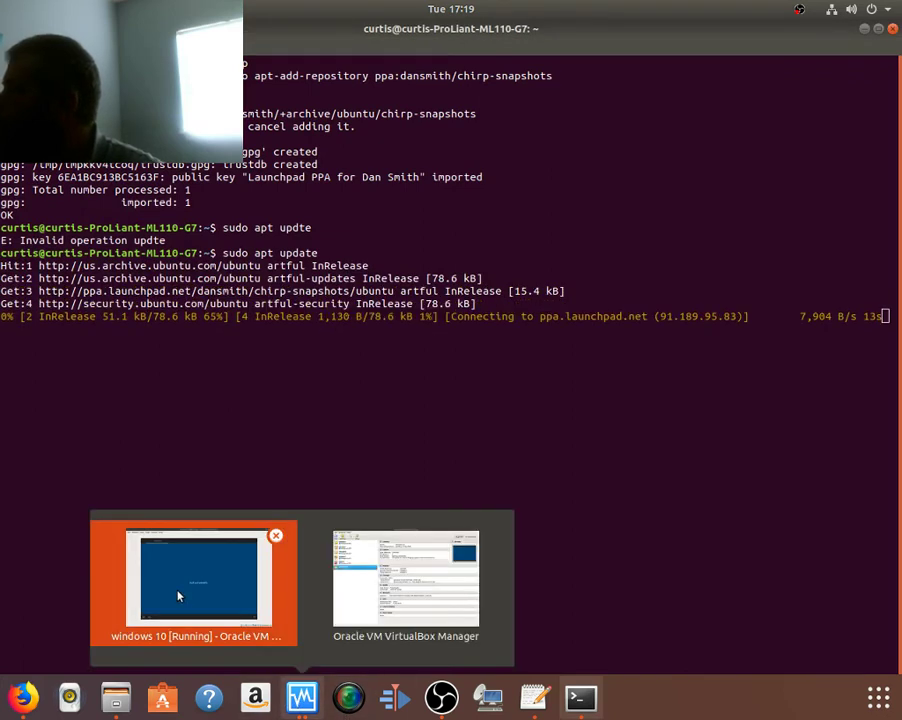
click(183, 592)
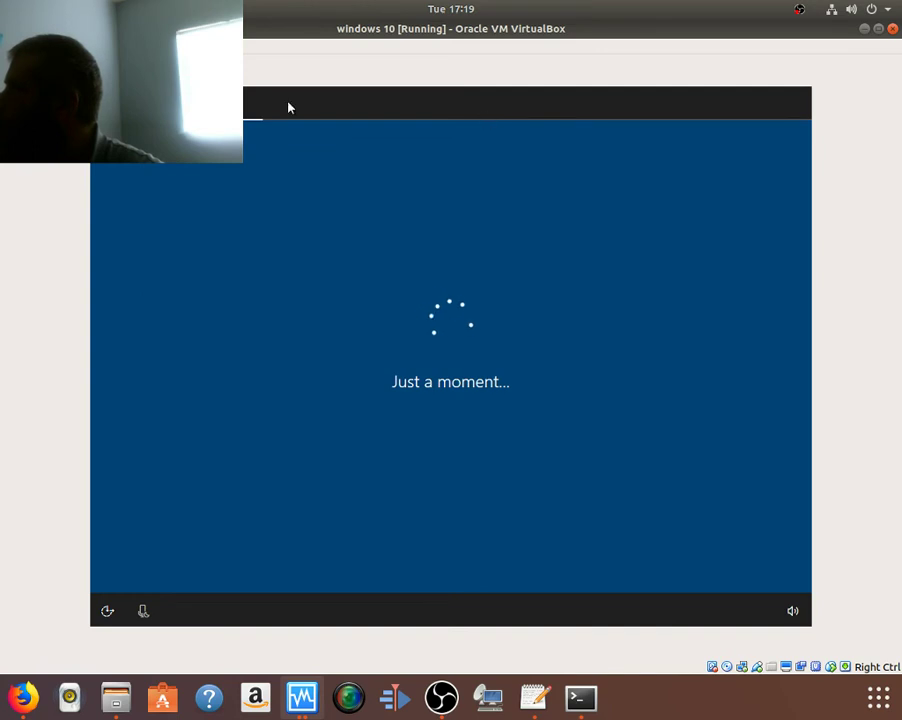
click(865, 31)
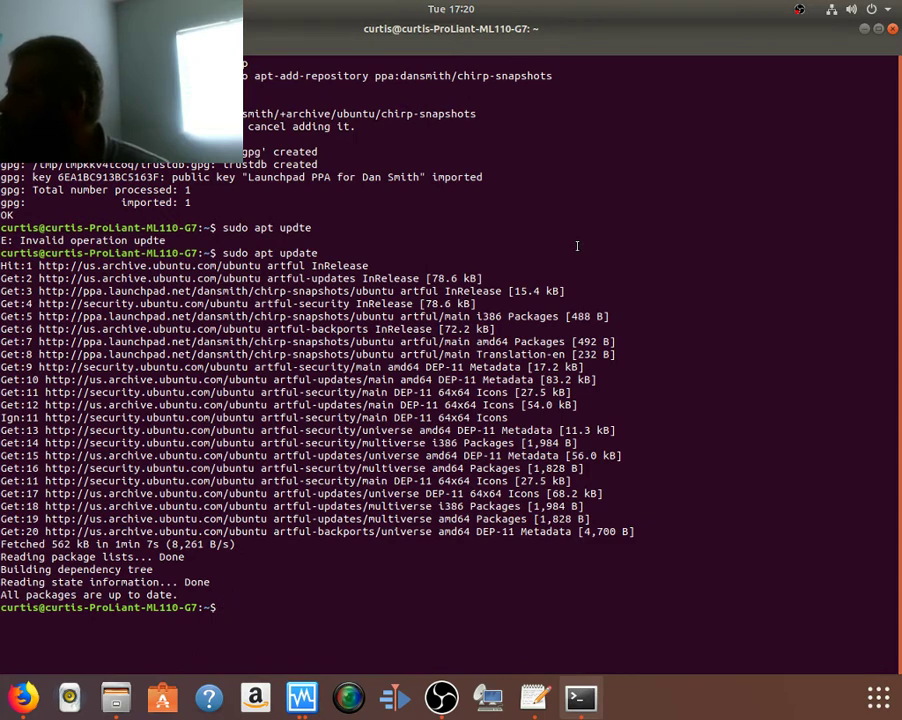
Step: Run sudo apt install with the pasted chirp-daily name and confirm the installation
text(sud)
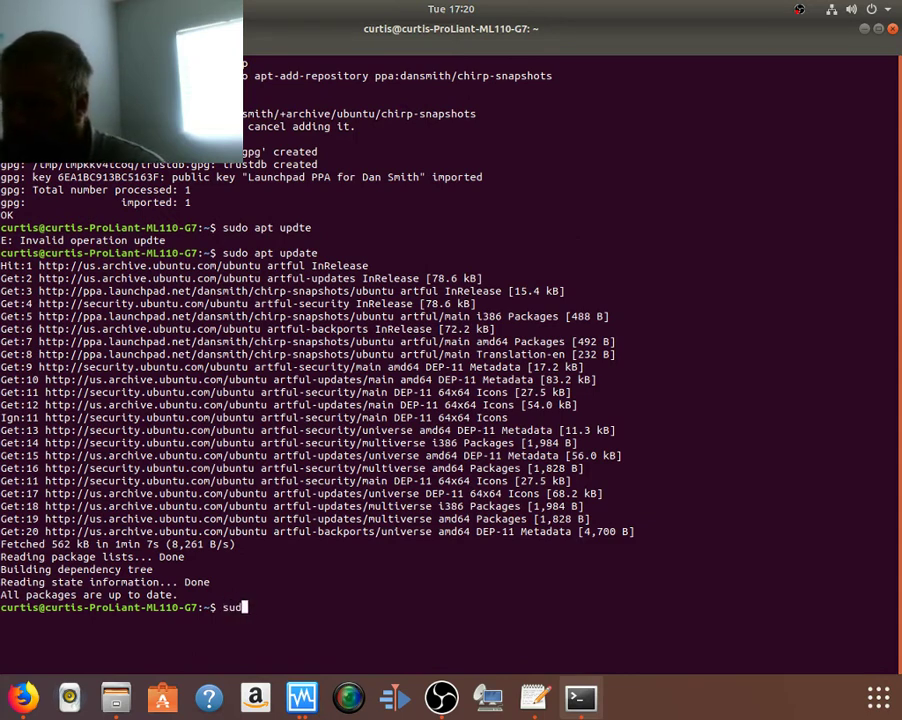
text(o apt install)
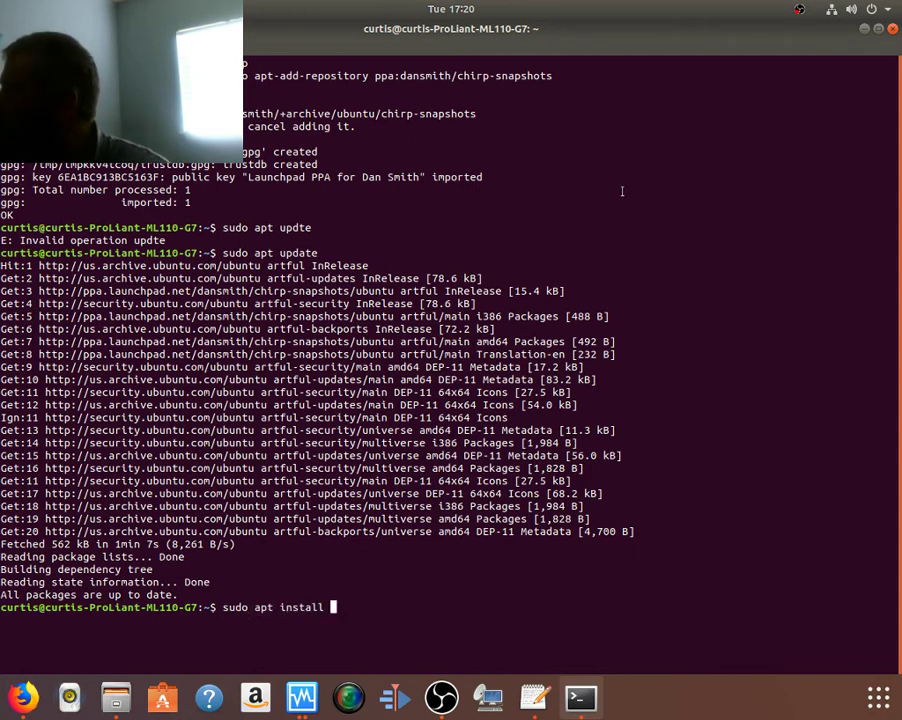
right_click(465, 560)
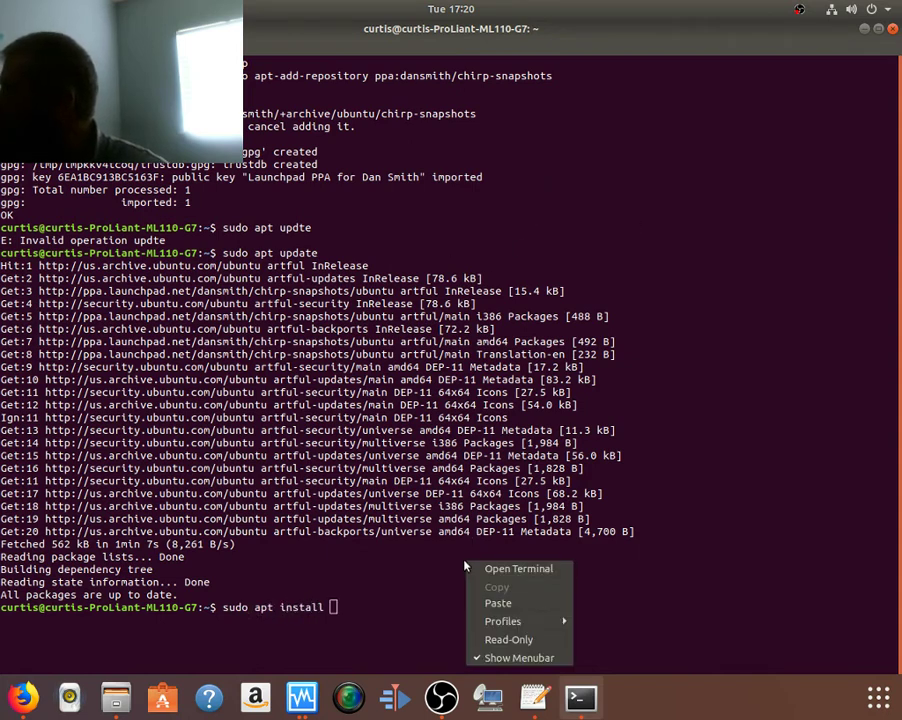
click(495, 567)
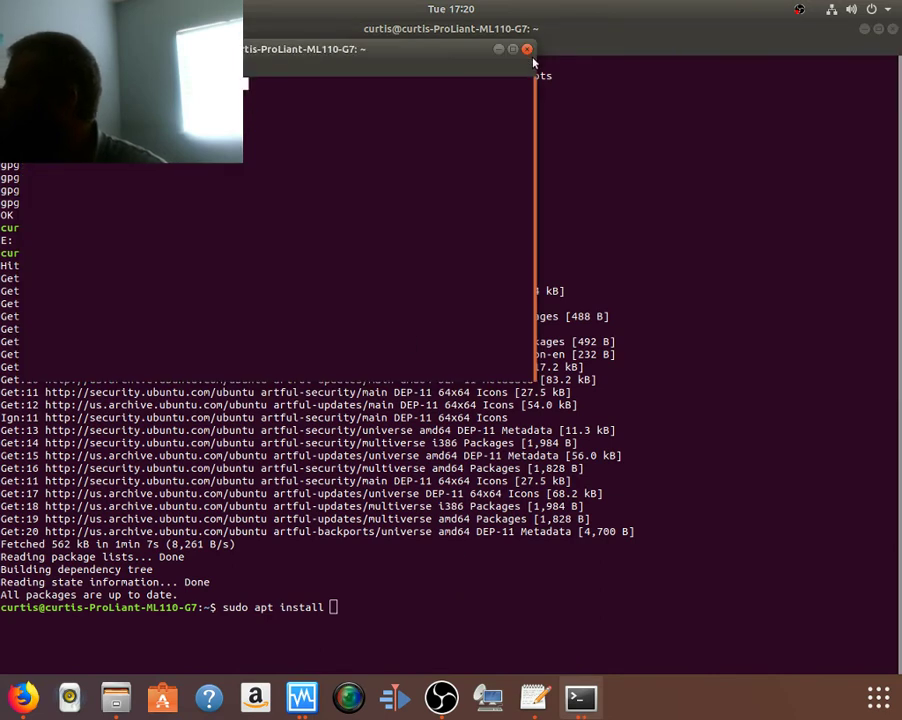
click(527, 49)
right_click(420, 588)
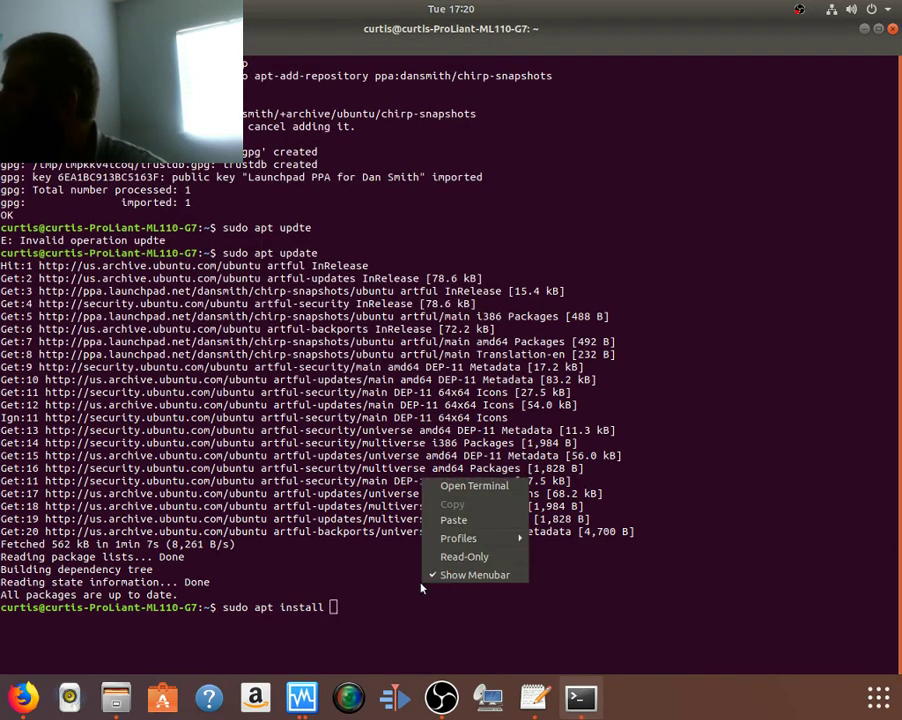
click(450, 521)
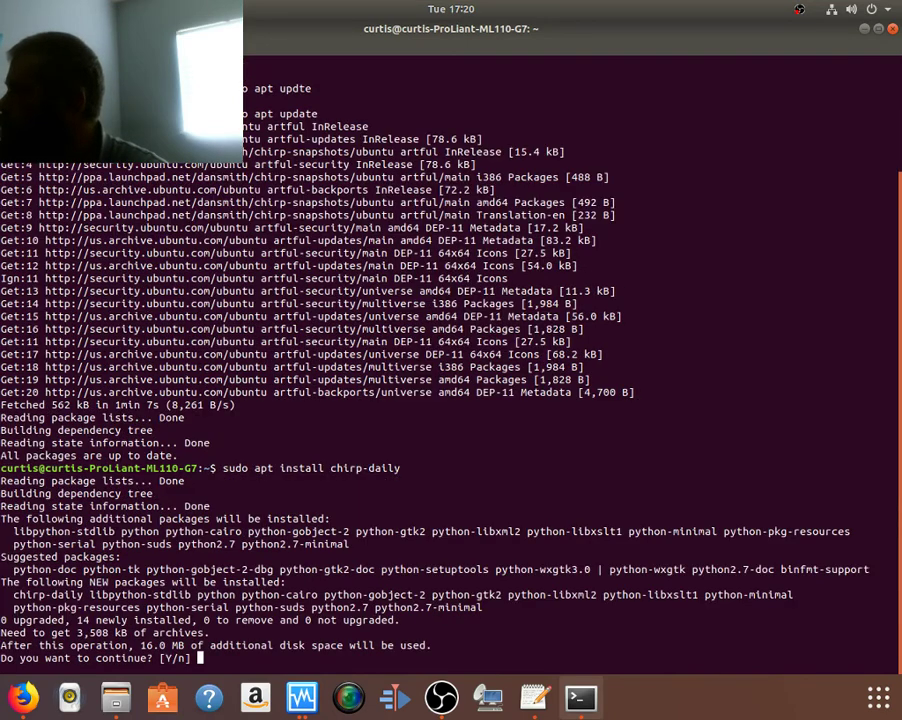
key(Return)
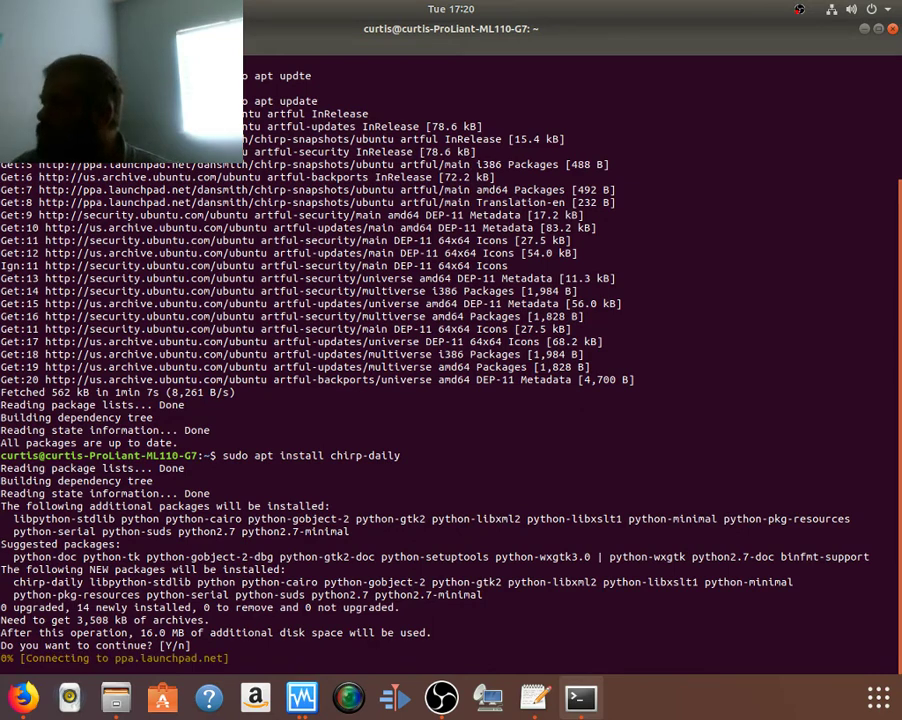
click(300, 697)
Step: Raise the windows 10 [Running] VM and browse the second keyboard layout language list
click(200, 615)
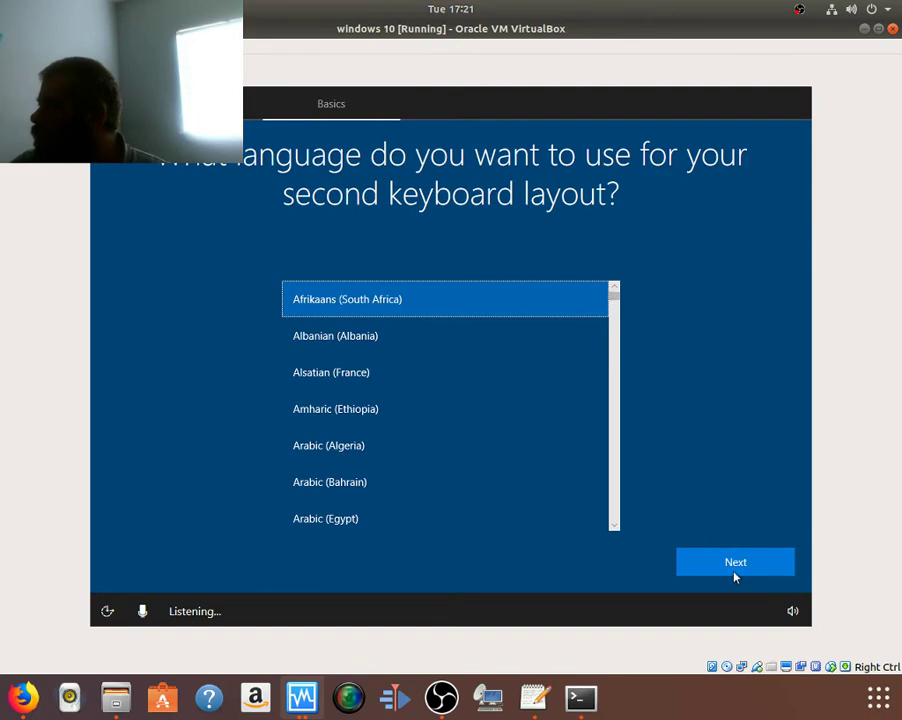
scroll(613, 395, down, 10)
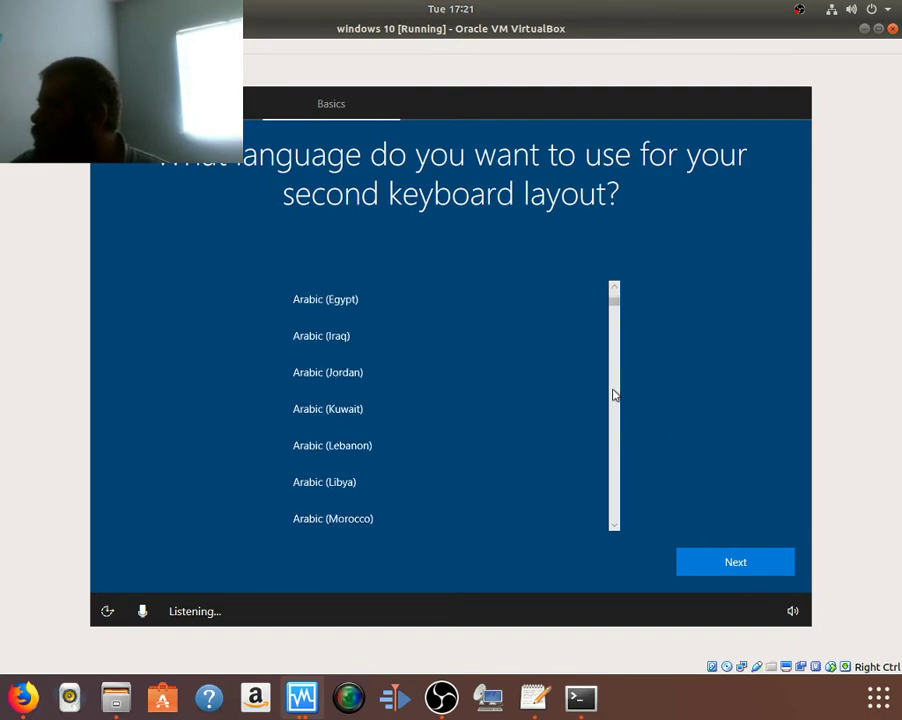
scroll(610, 480, down, 15)
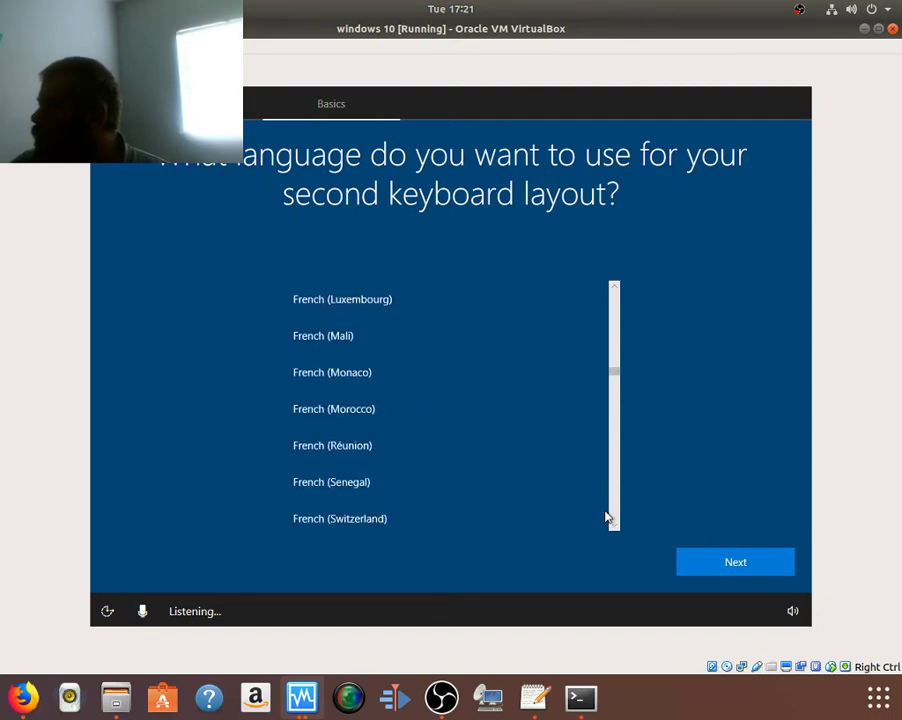
scroll(460, 462, up, 2)
scroll(456, 462, up, 4)
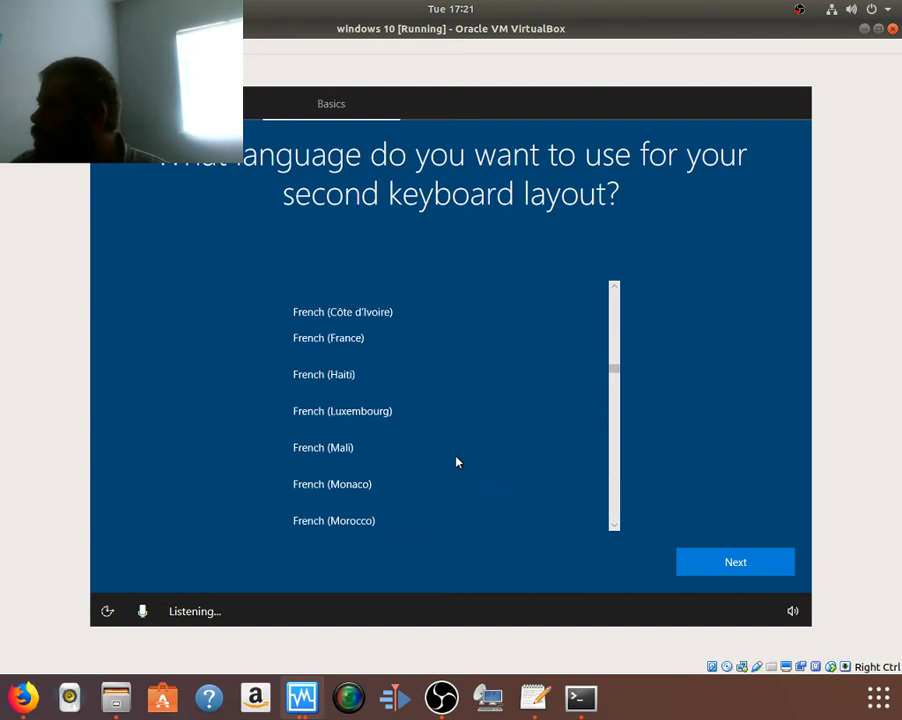
scroll(456, 462, up, 1)
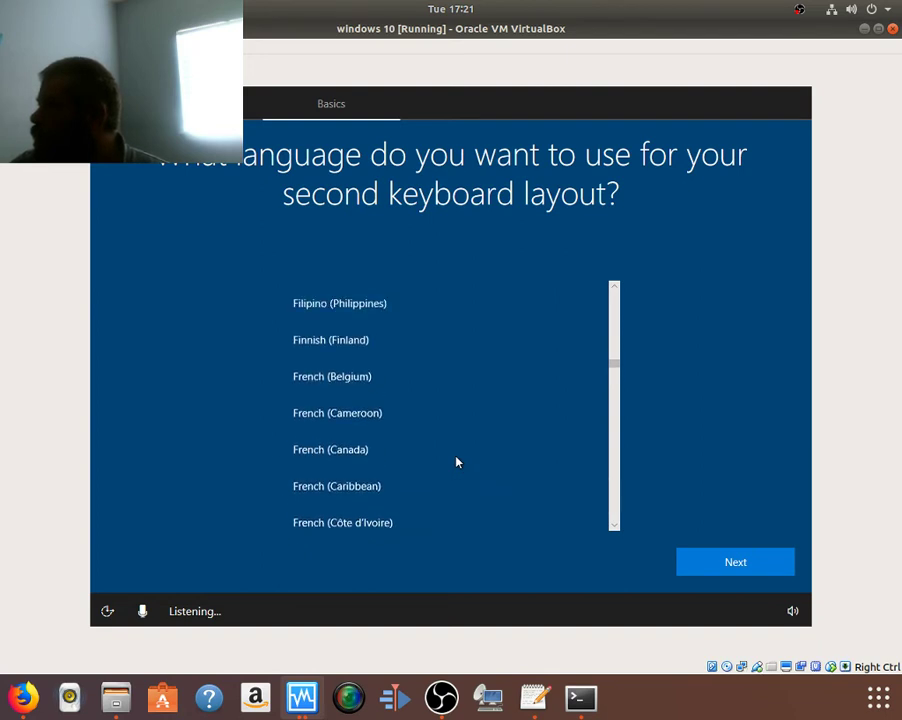
scroll(456, 462, down, 5)
scroll(456, 462, down, 6)
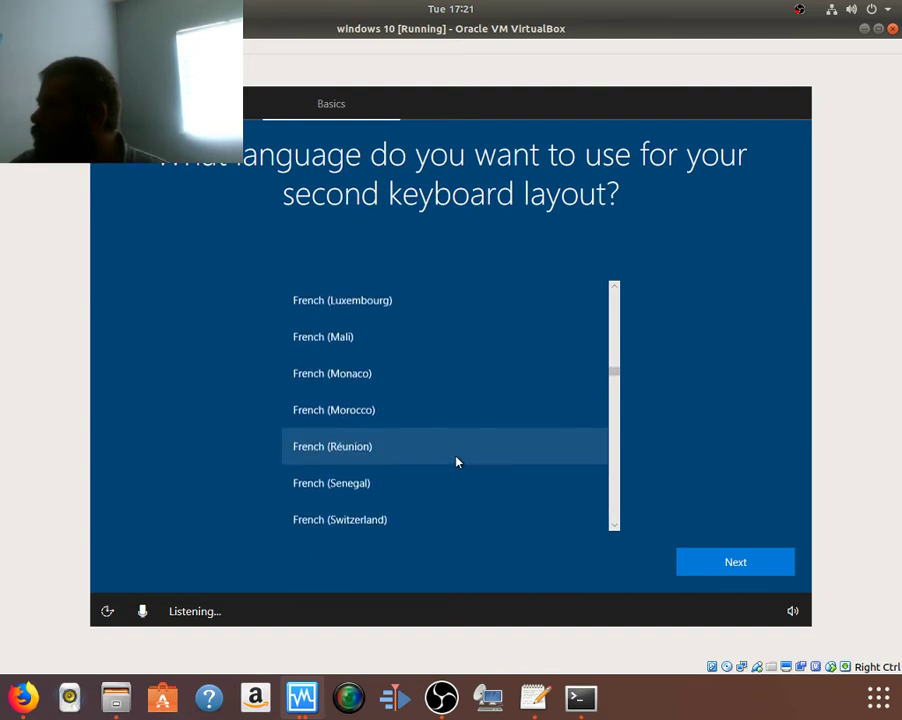
scroll(456, 462, down, 6)
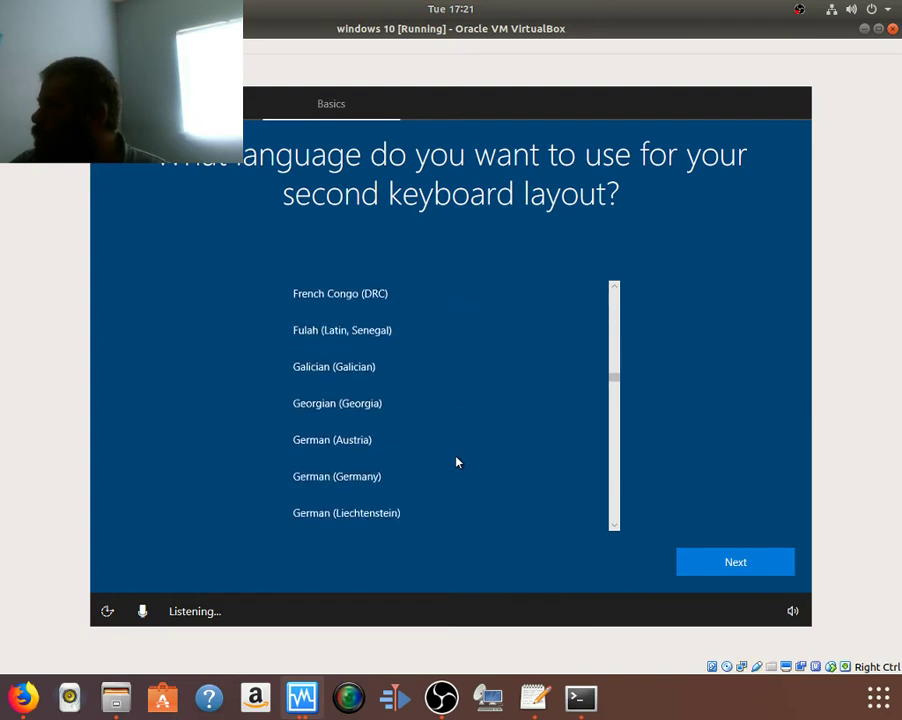
scroll(456, 462, up, 3)
scroll(456, 462, up, 20)
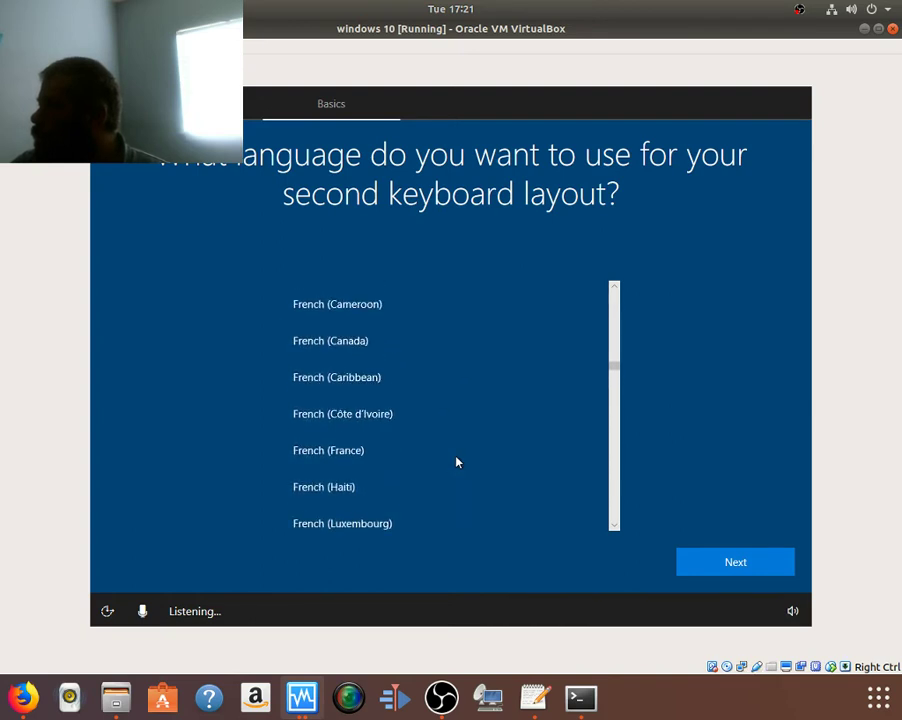
scroll(456, 462, up, 4)
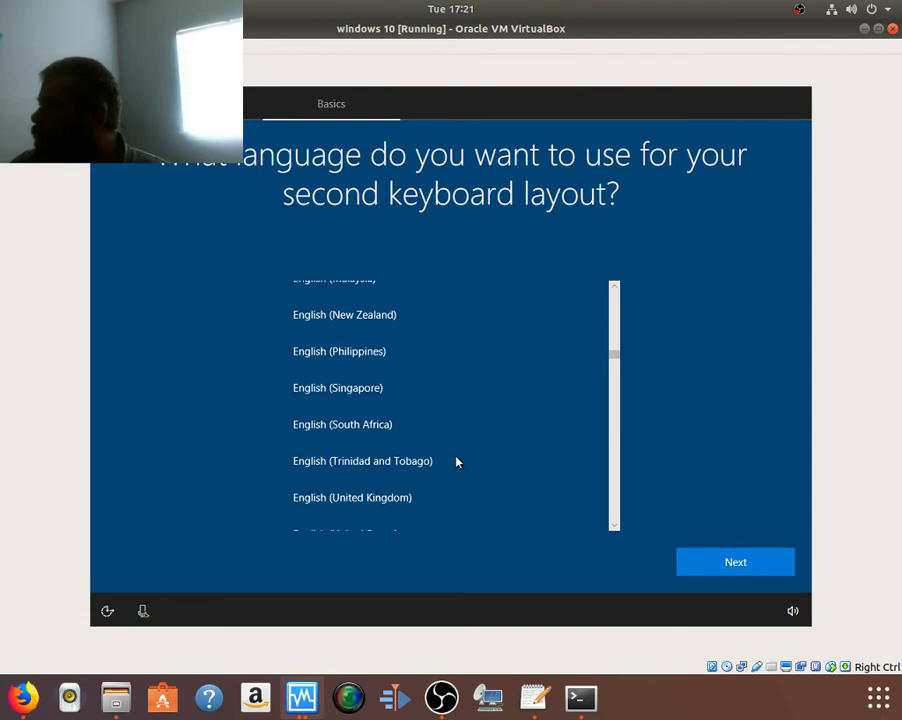
scroll(456, 462, up, 2)
scroll(456, 462, up, 3)
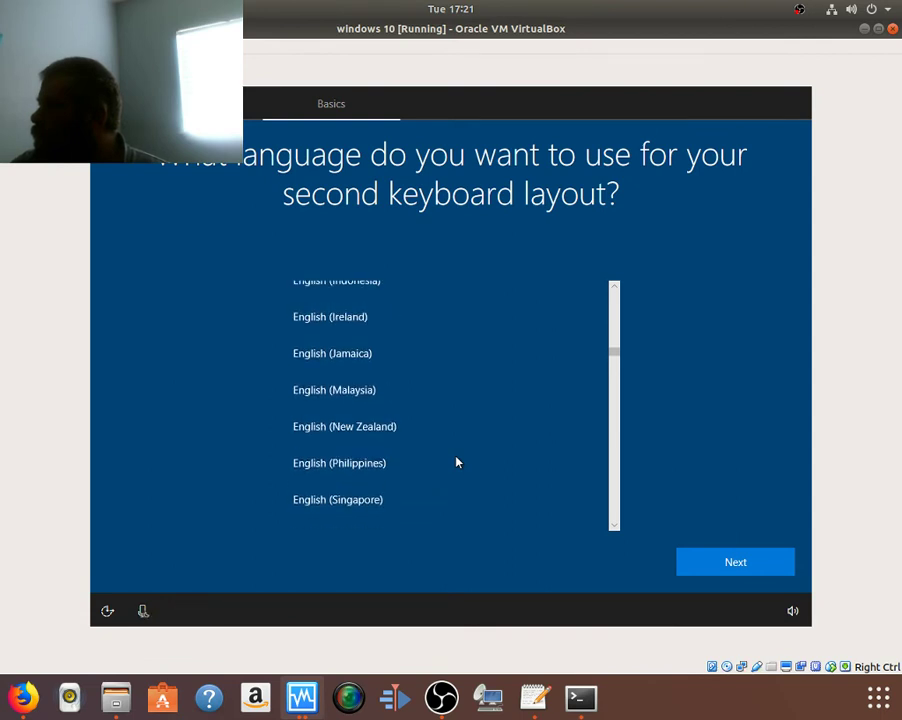
scroll(456, 462, up, 3)
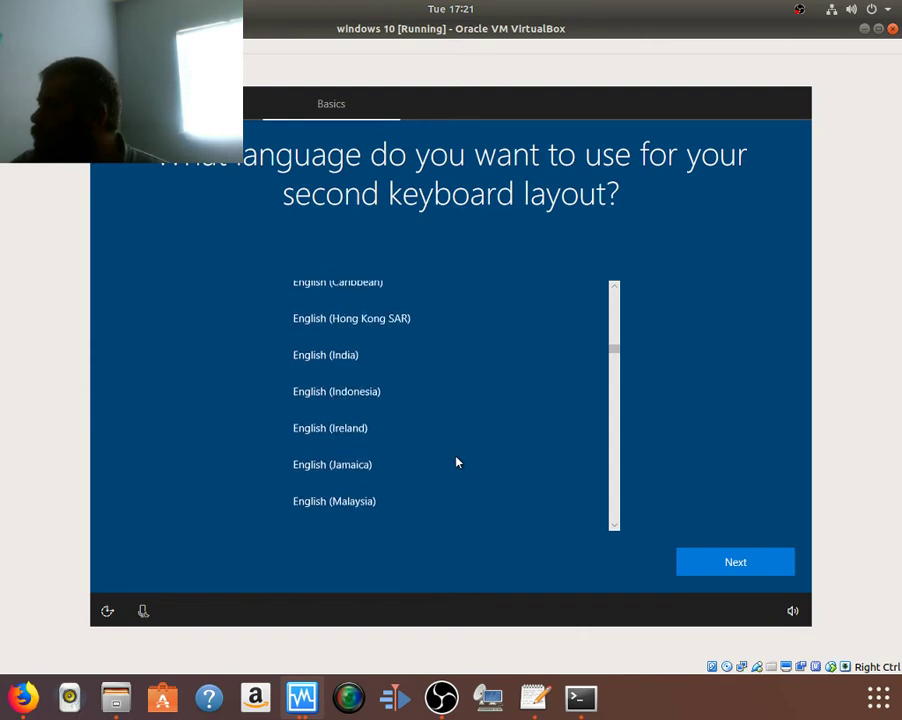
scroll(456, 462, up, 7)
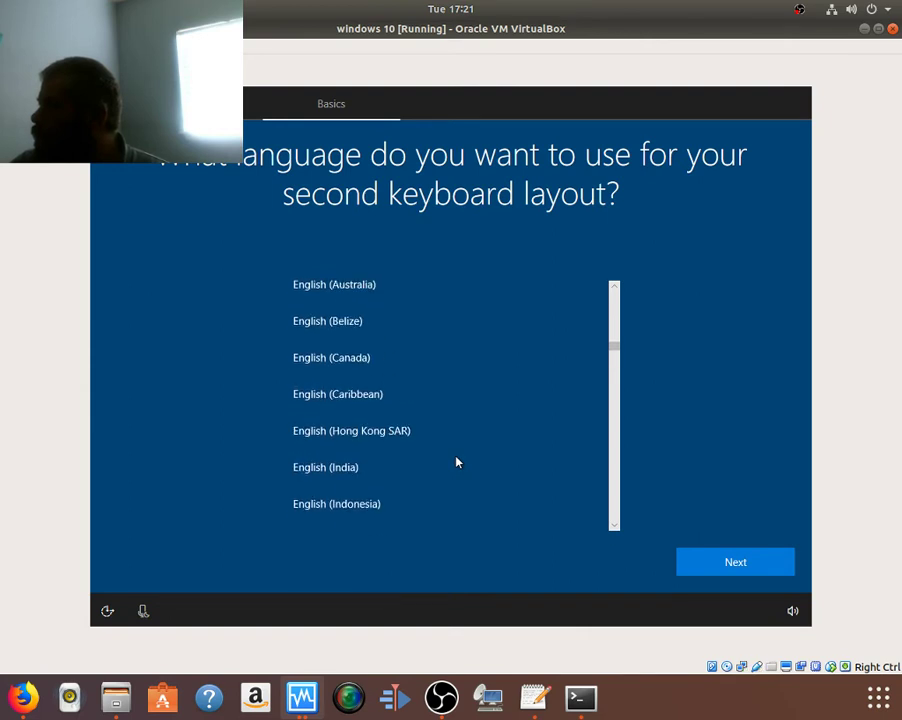
scroll(456, 462, up, 12)
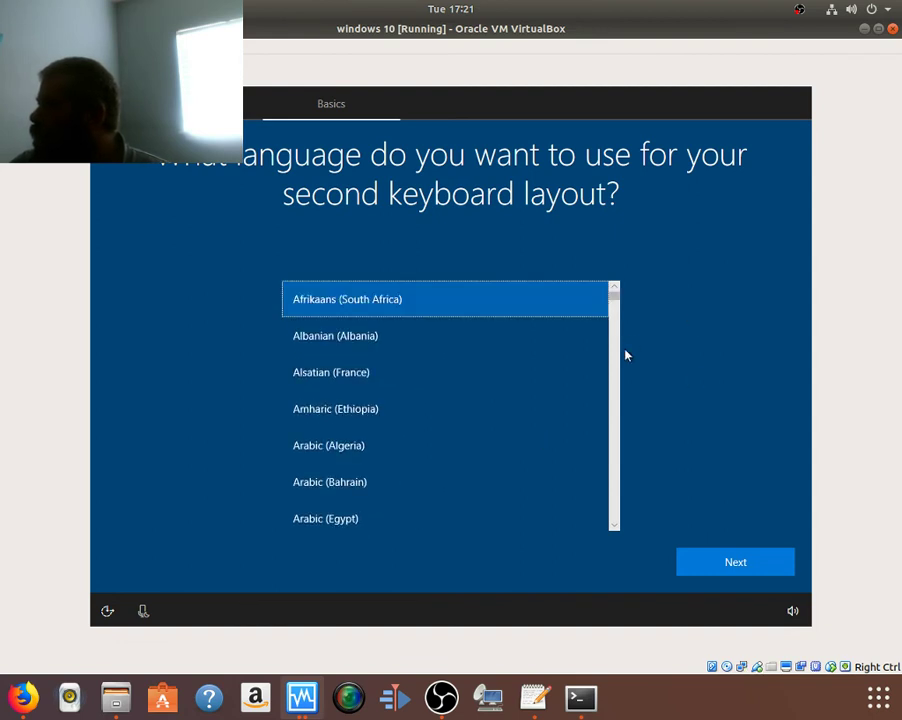
Step: Scroll the second-keyboard language list and select Sindhi (Pakistan)
drag(616, 300, 608, 589)
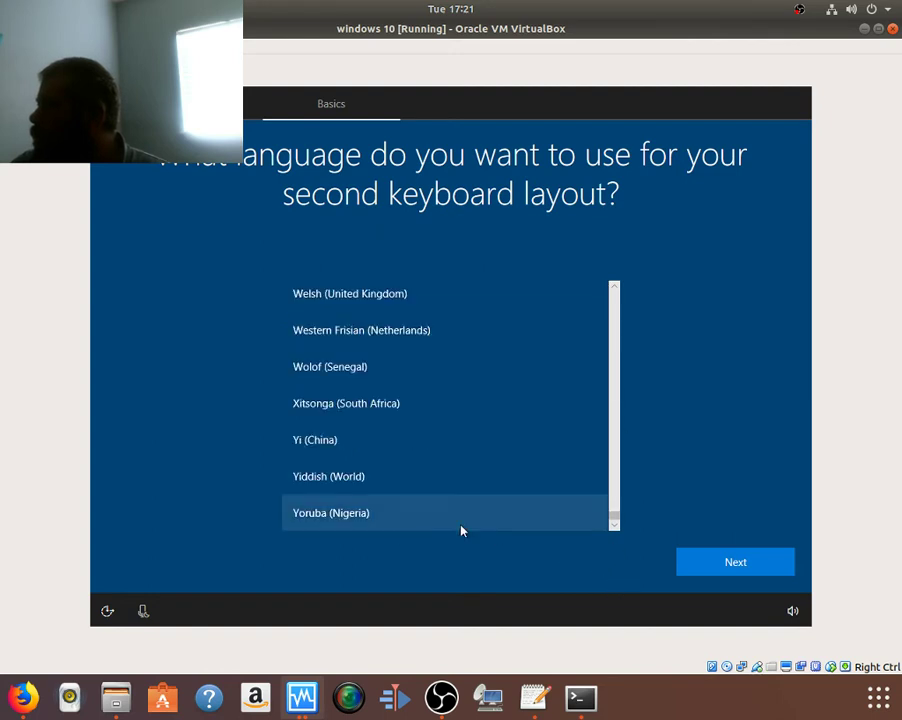
scroll(536, 461, up, 10)
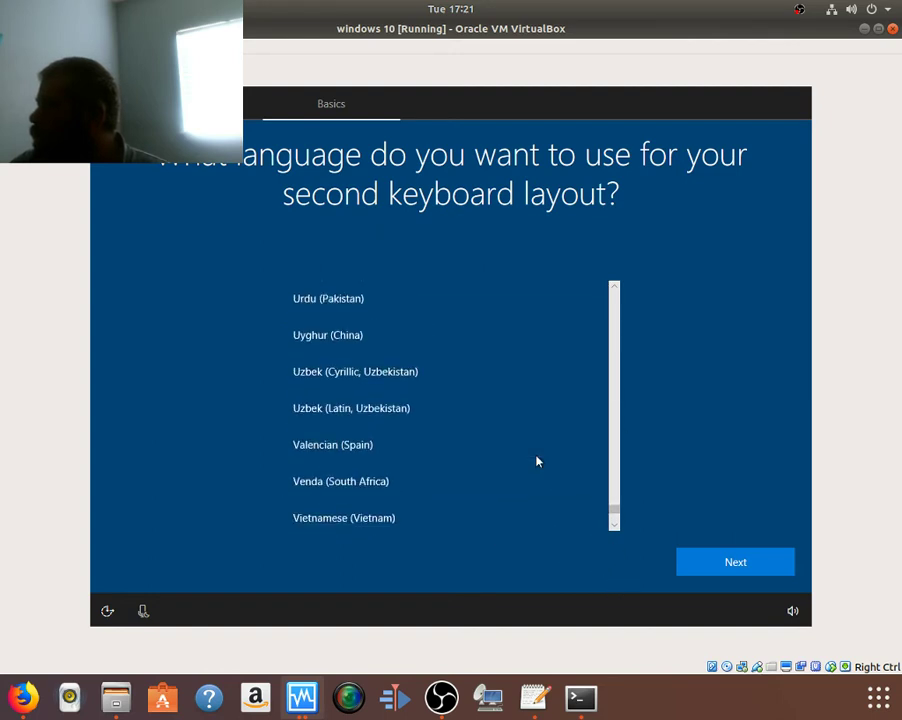
scroll(536, 461, up, 4)
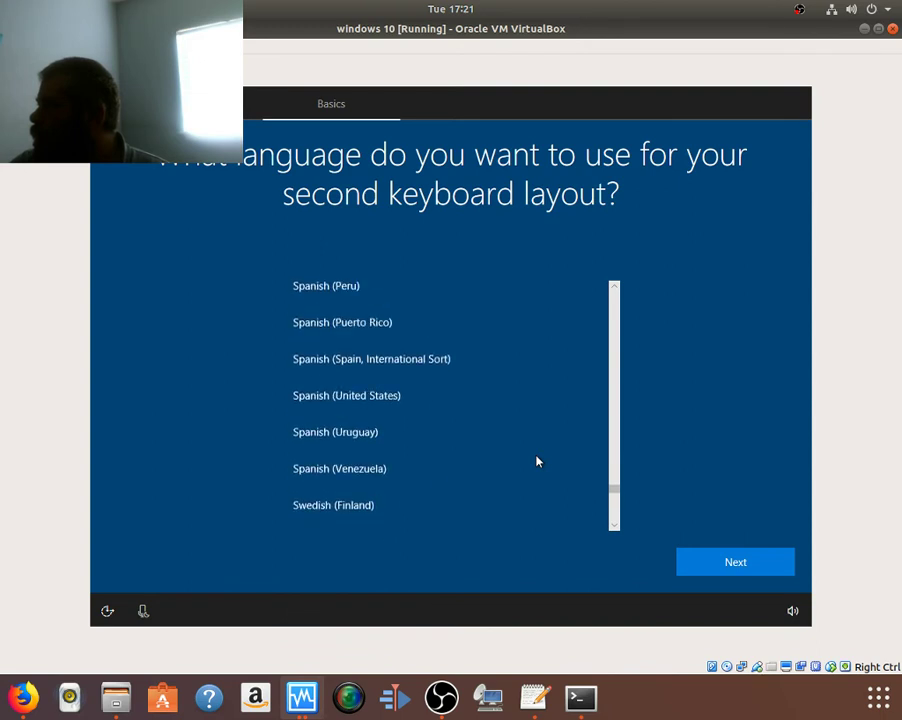
scroll(536, 461, down, 1)
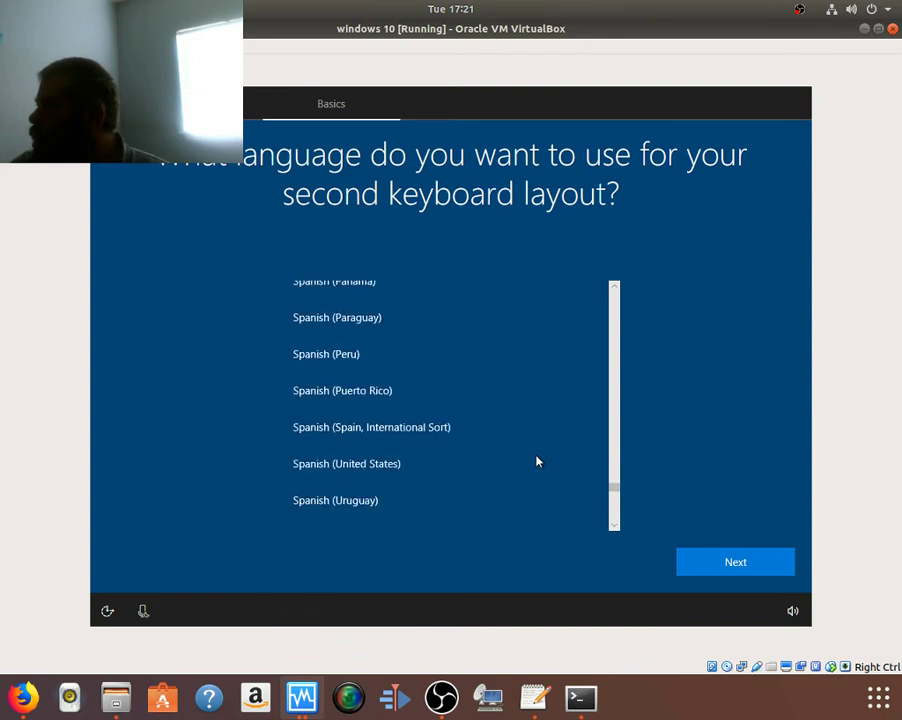
scroll(536, 461, down, 6)
scroll(536, 461, down, 5)
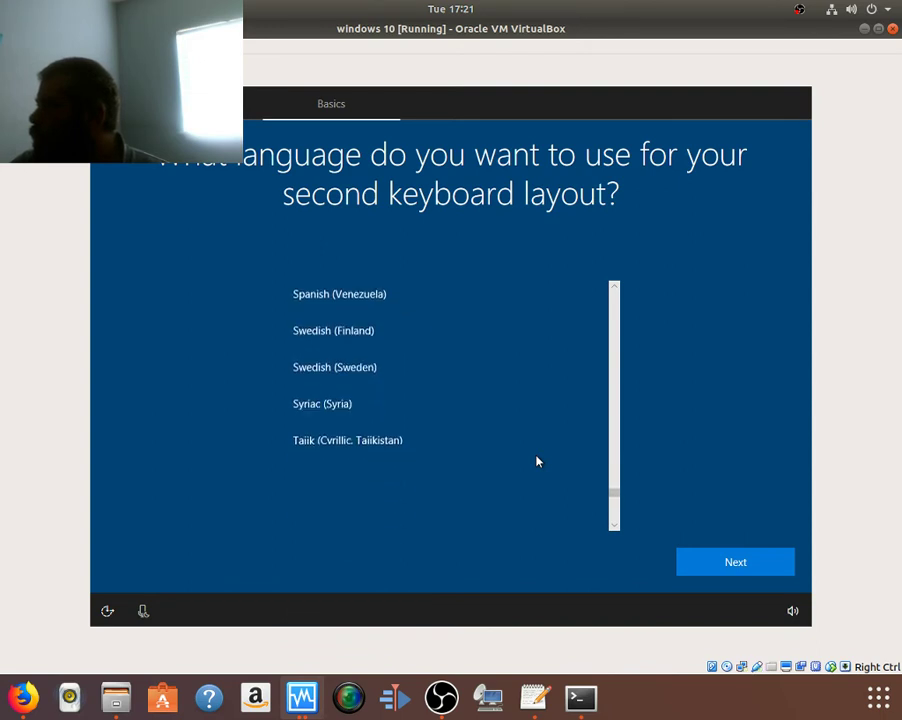
scroll(536, 461, down, 10)
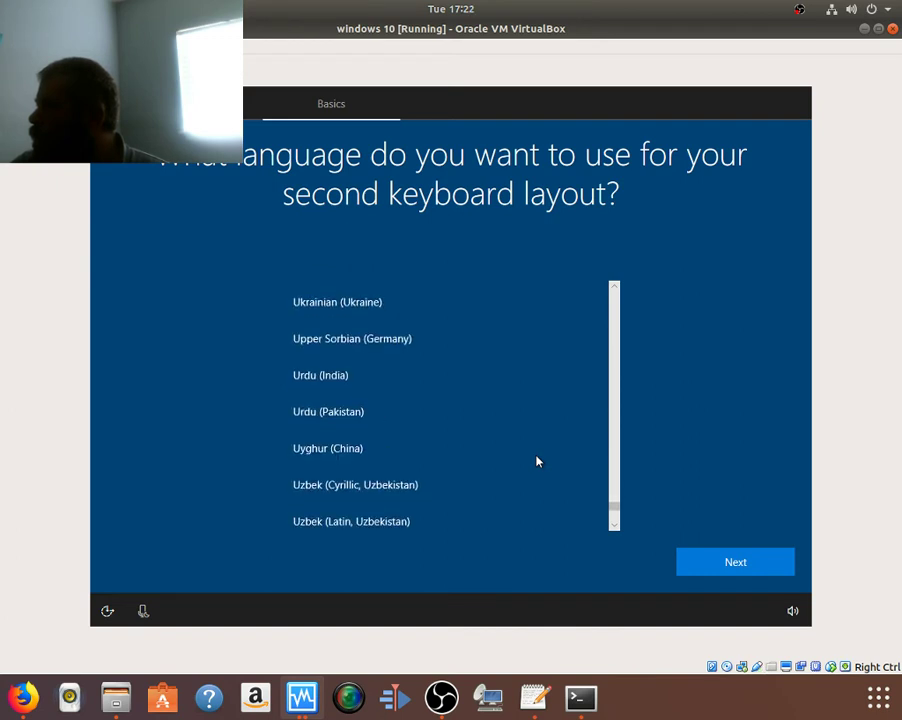
scroll(536, 461, down, 3)
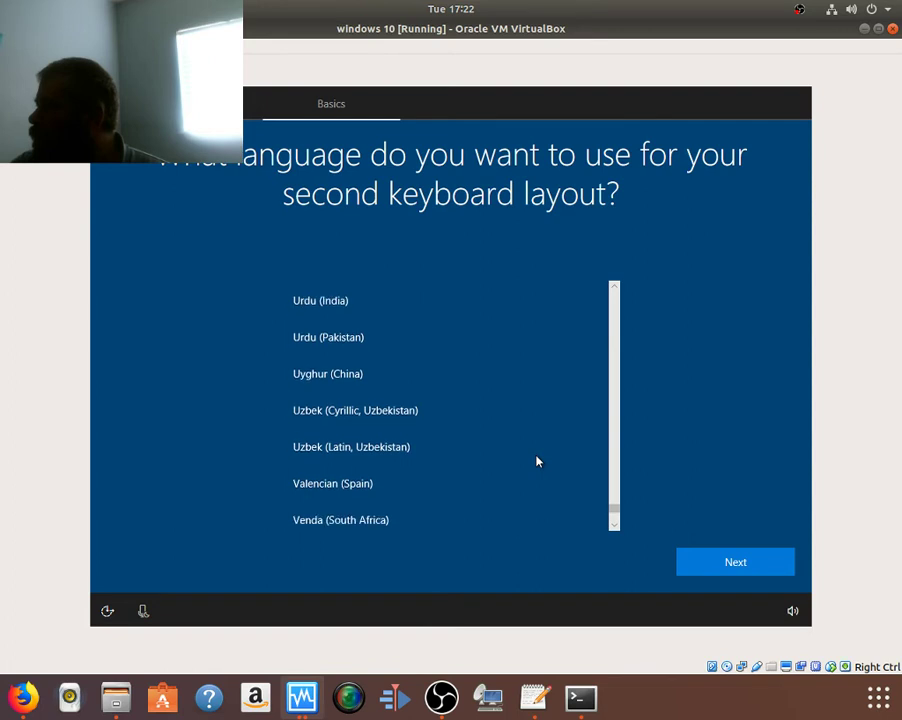
scroll(536, 461, down, 3)
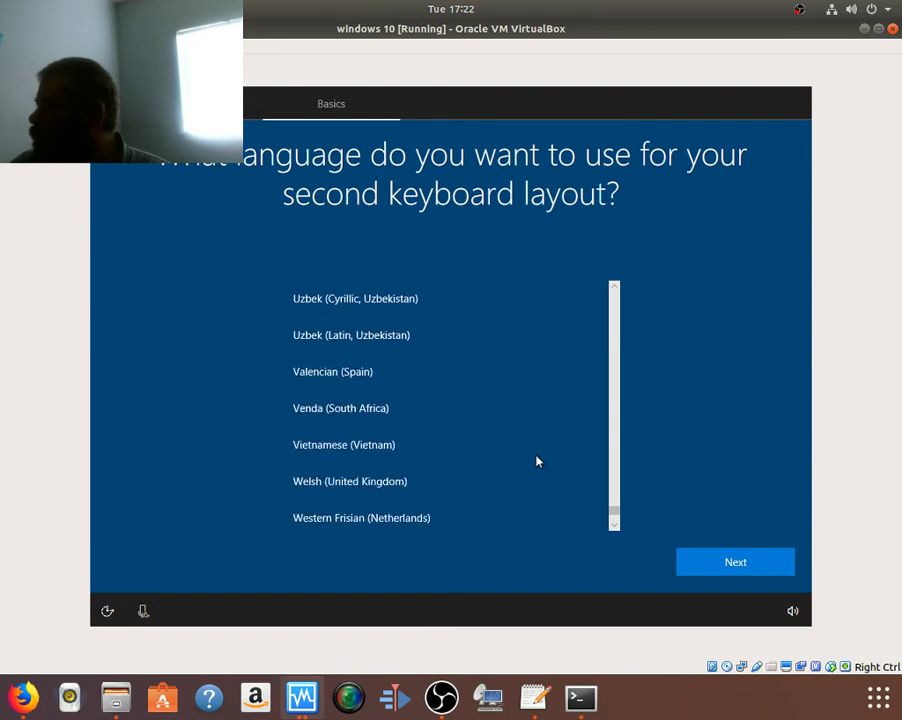
scroll(536, 461, up, 13)
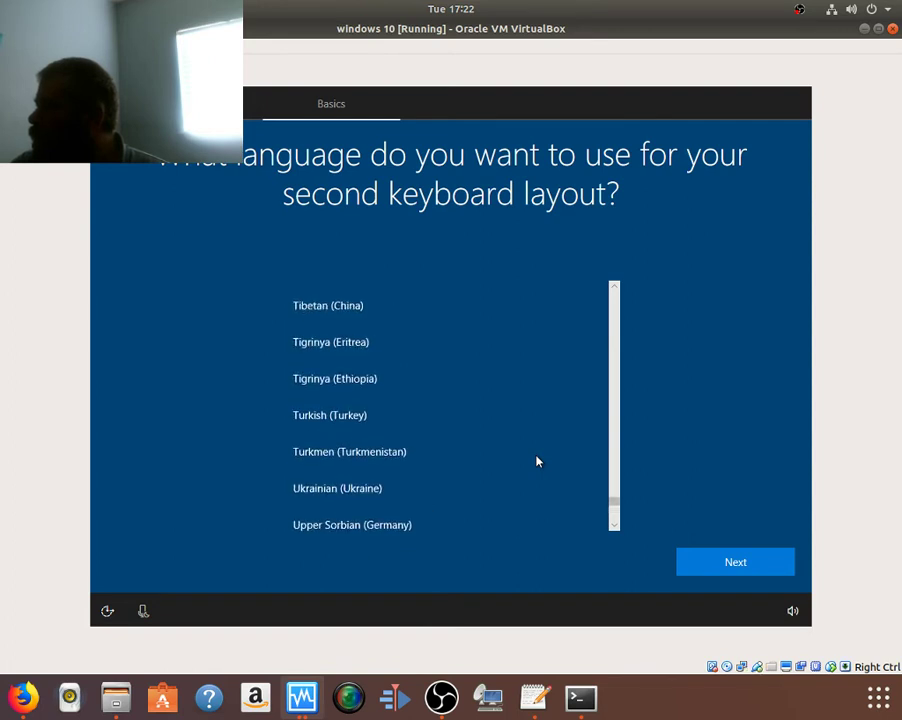
scroll(536, 461, up, 4)
scroll(536, 461, up, 4)
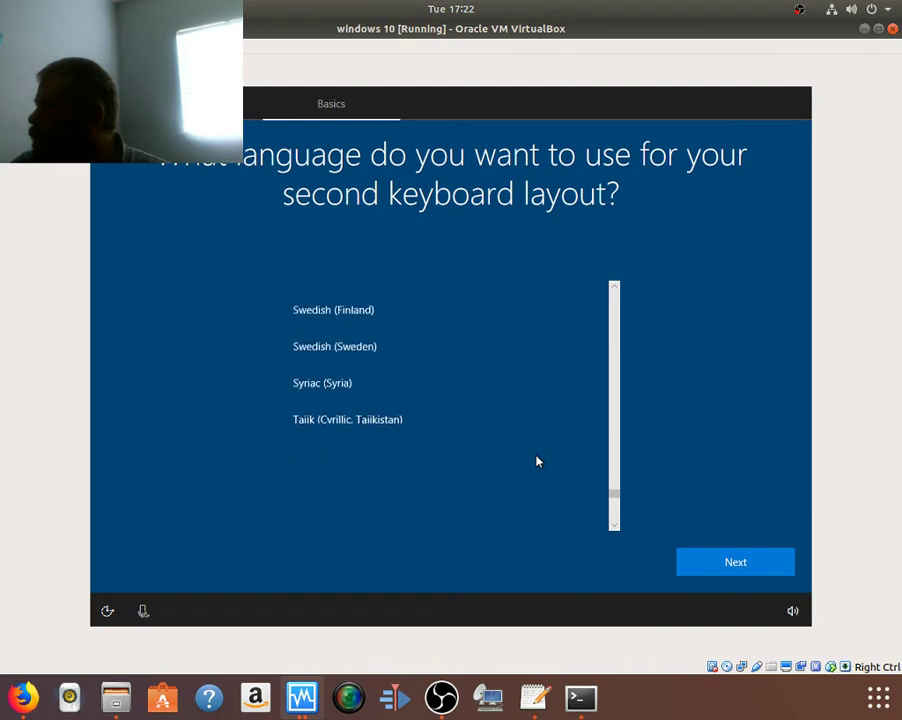
scroll(536, 461, up, 17)
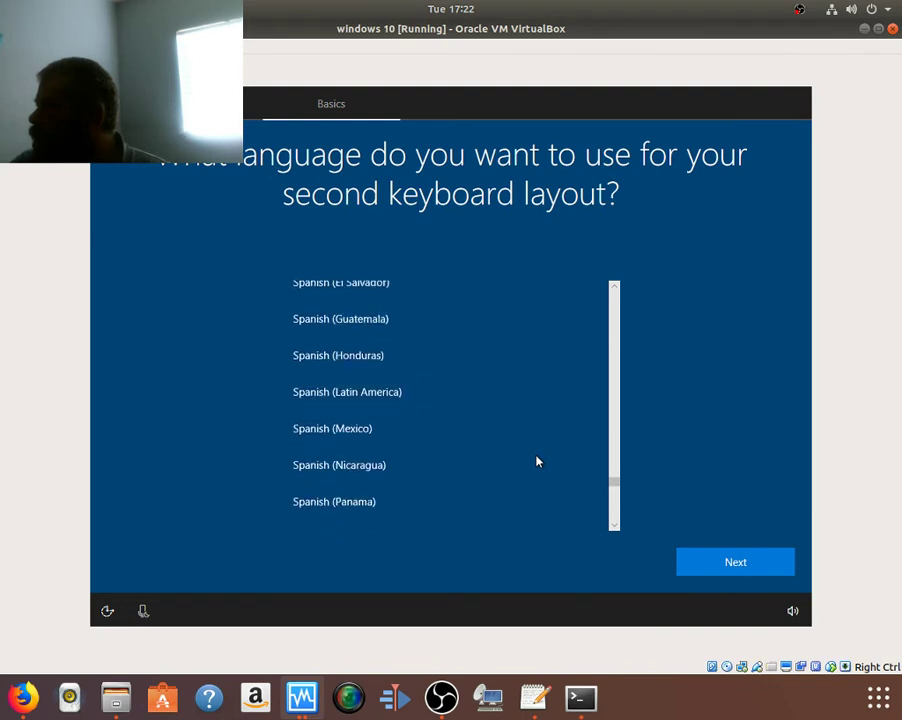
scroll(536, 461, up, 12)
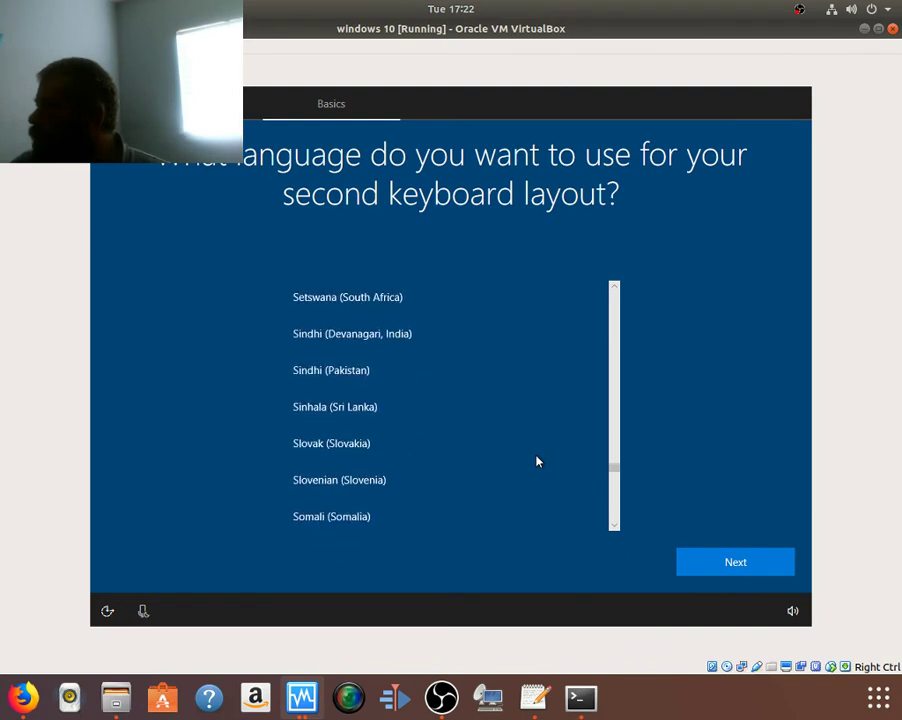
click(449, 387)
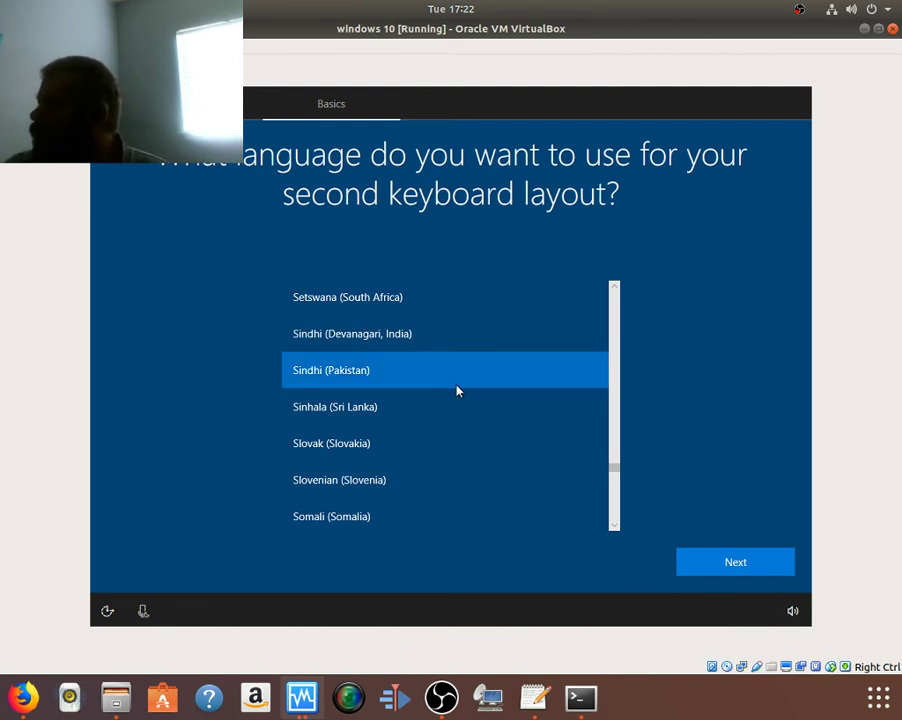
Step: Select English (Canada) instead and add the US keyboard layout
scroll(506, 378, down, 1)
scroll(506, 378, down, 10)
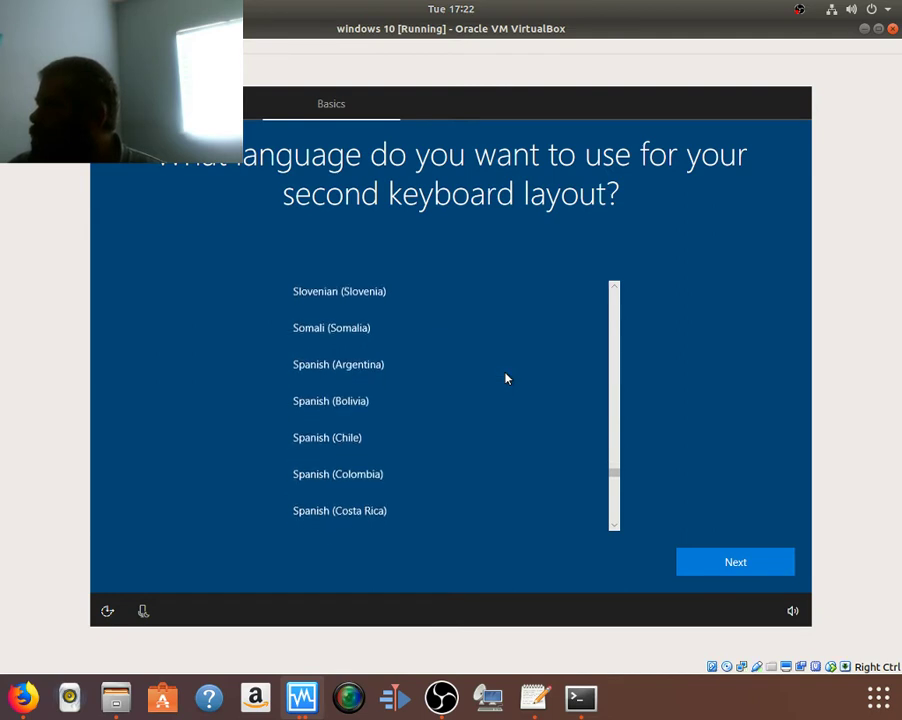
scroll(506, 378, down, 10)
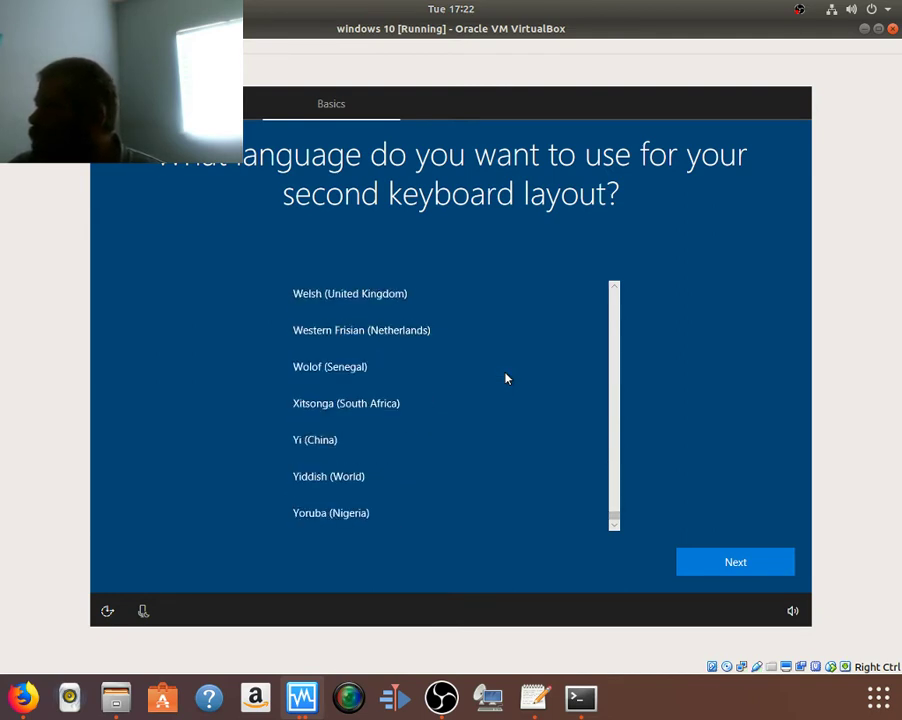
scroll(506, 378, up, 5)
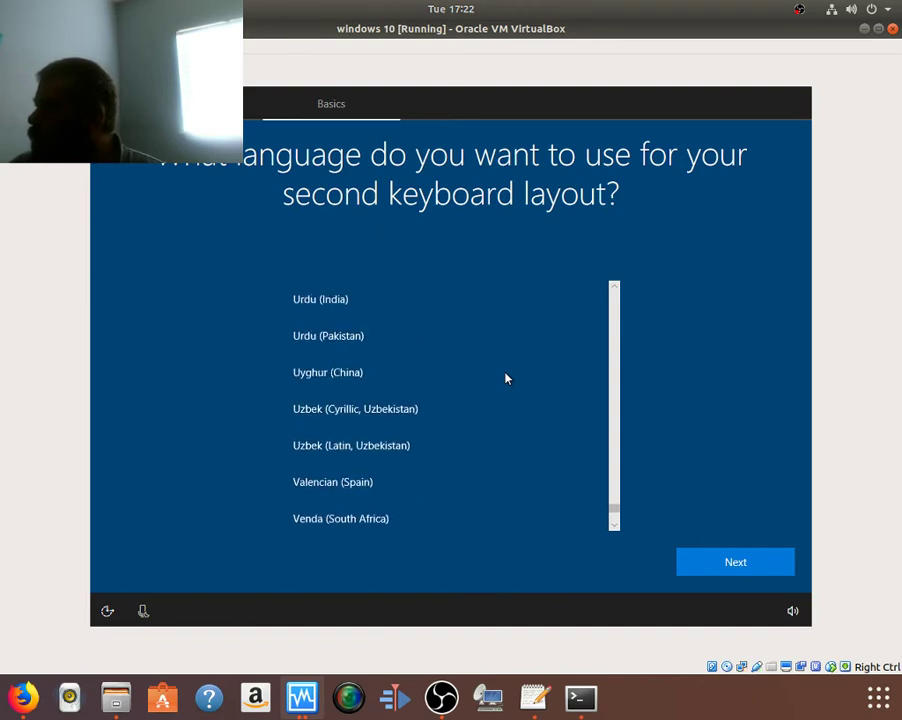
scroll(506, 378, down, 1)
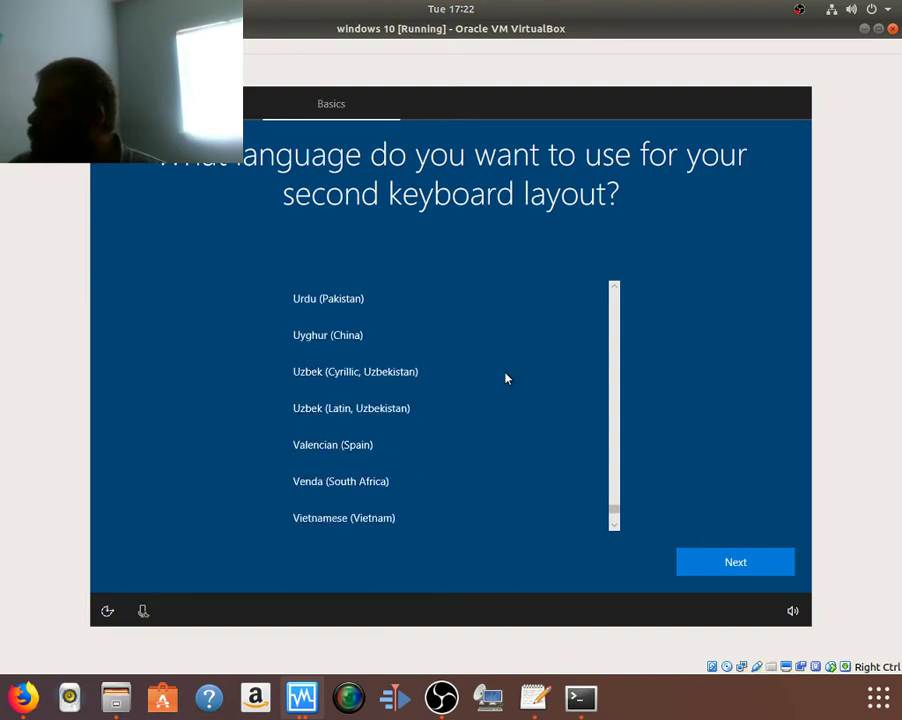
scroll(506, 378, down, 3)
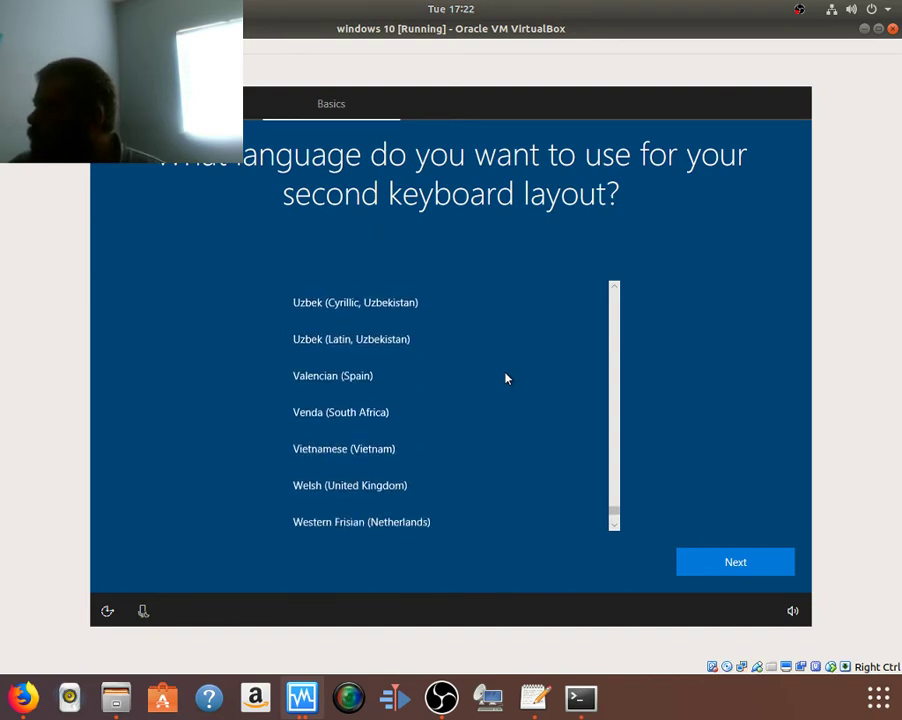
scroll(506, 378, down, 4)
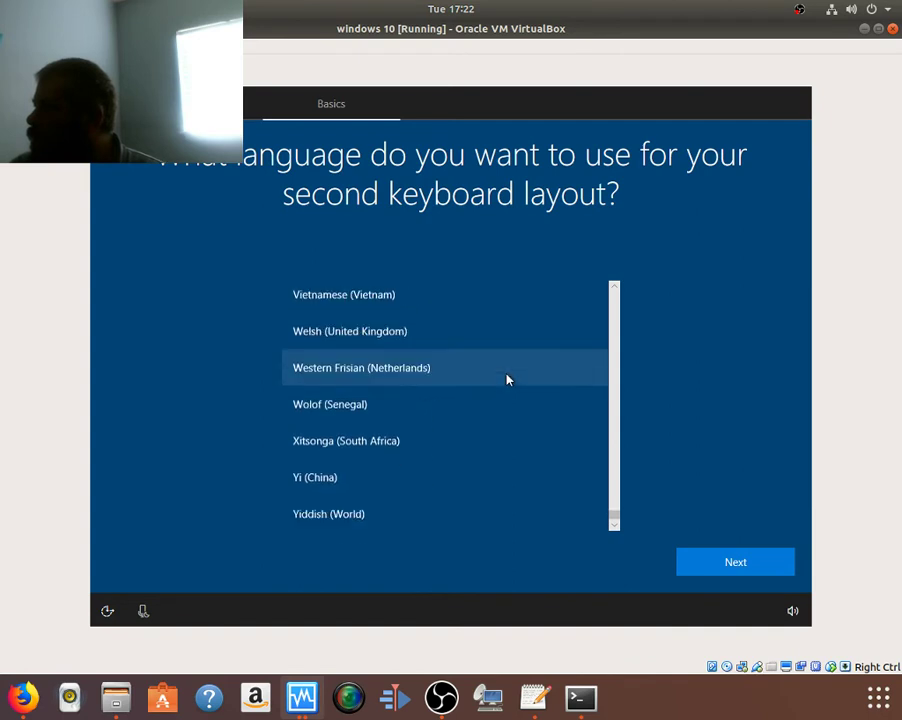
scroll(506, 378, up, 17)
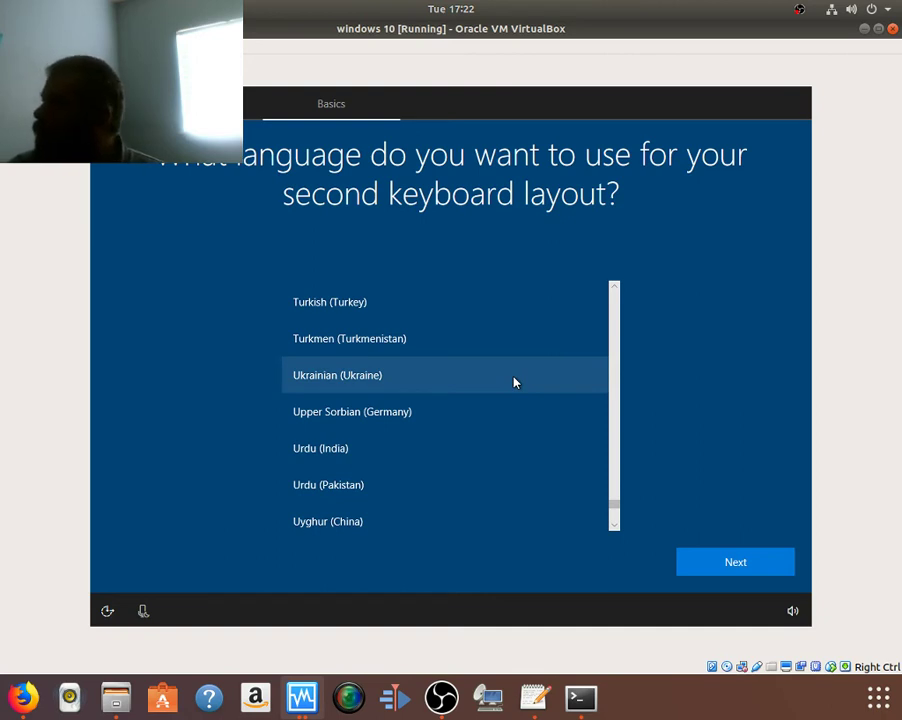
scroll(494, 373, up, 8)
scroll(497, 376, up, 20)
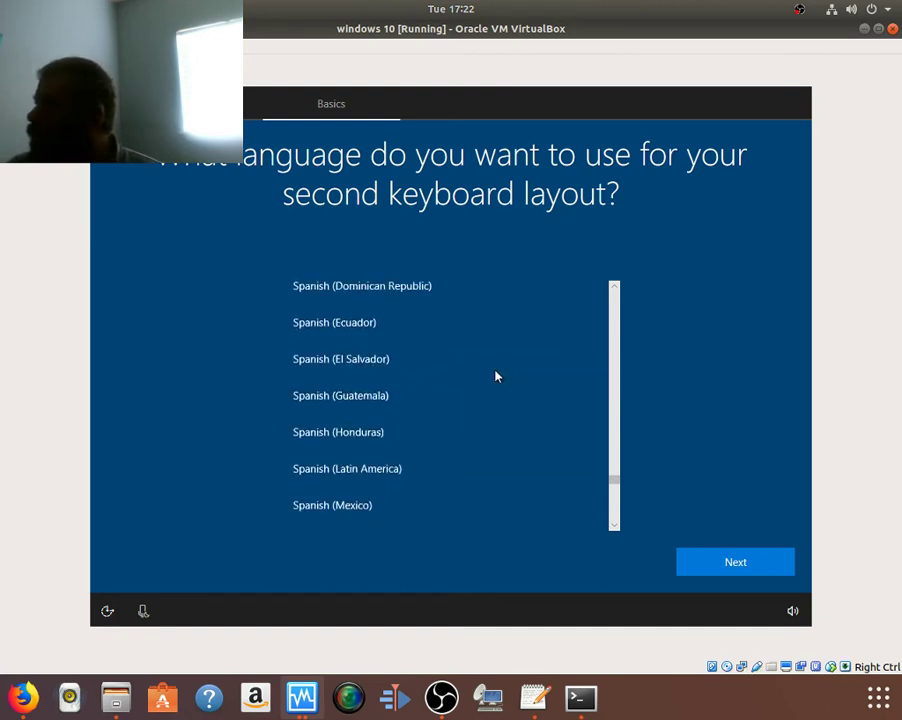
scroll(494, 376, up, 20)
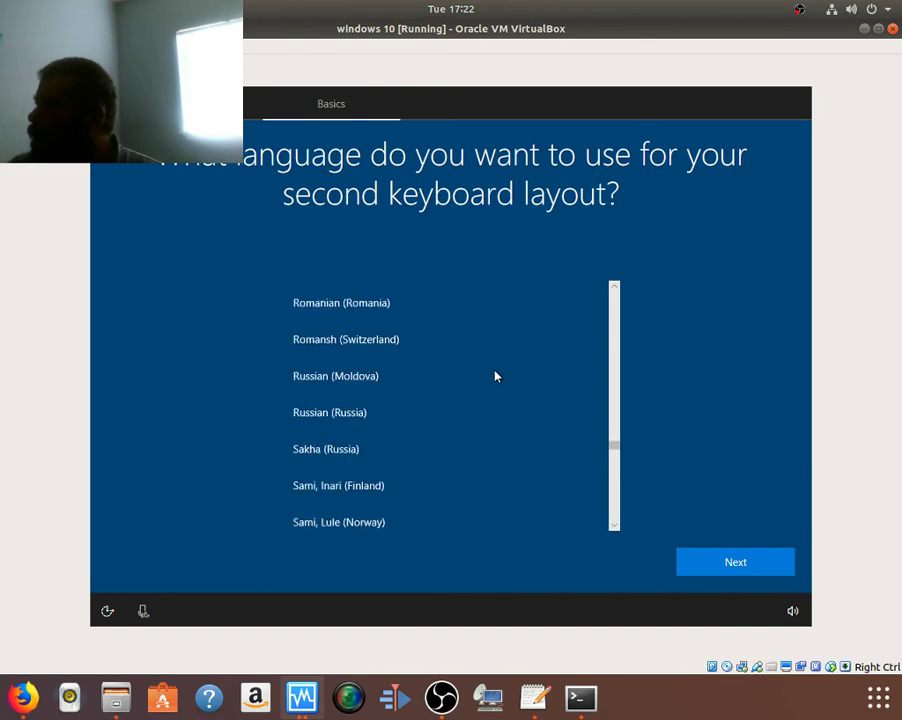
scroll(494, 376, up, 20)
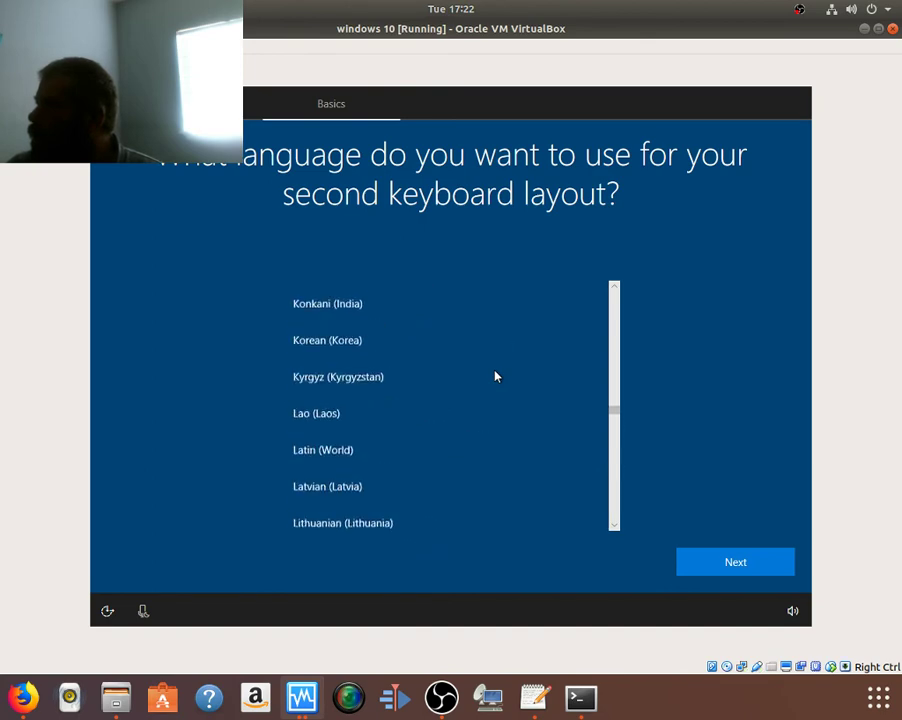
scroll(494, 378, up, 15)
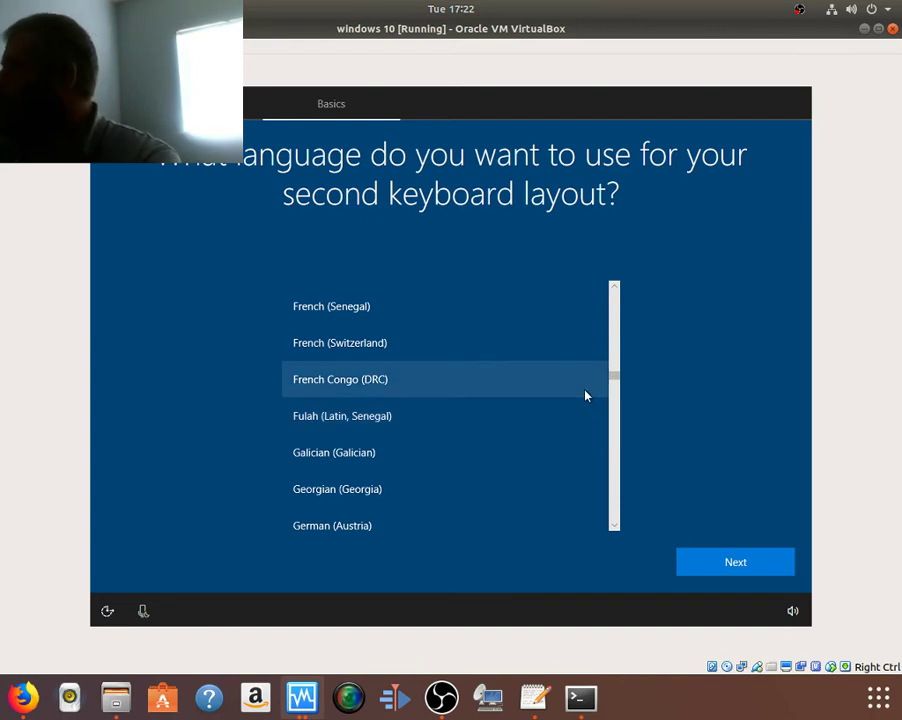
scroll(577, 388, up, 3)
scroll(576, 388, down, 1)
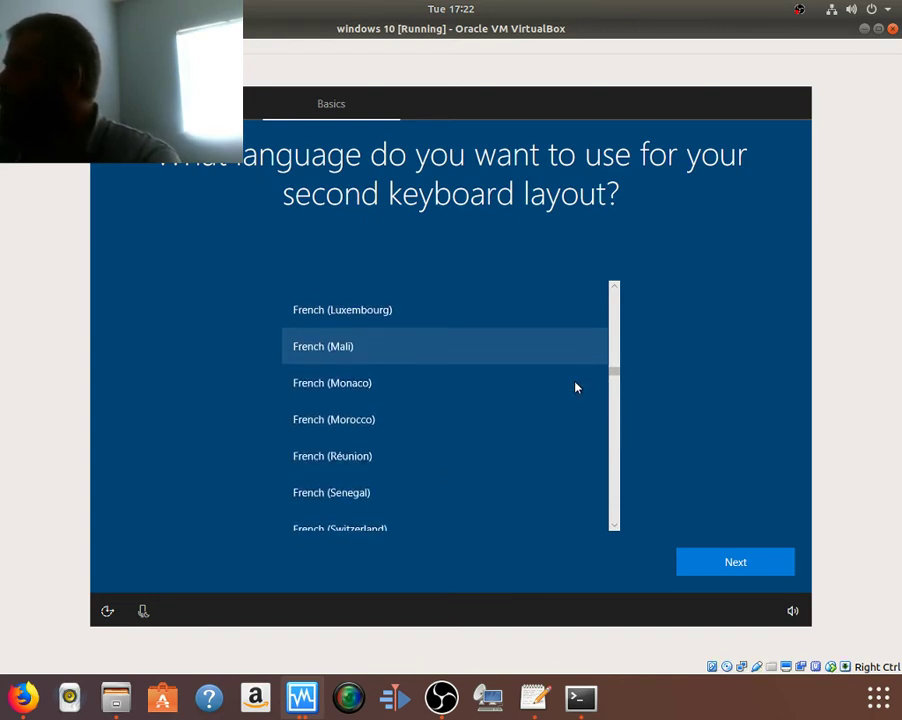
scroll(576, 388, up, 4)
scroll(576, 388, up, 8)
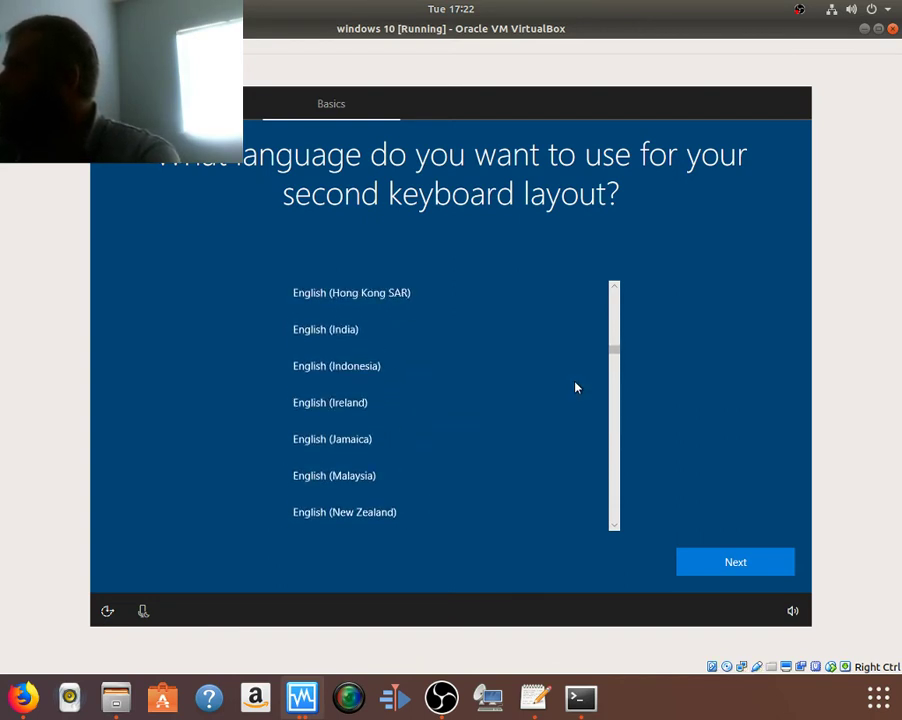
scroll(576, 388, up, 3)
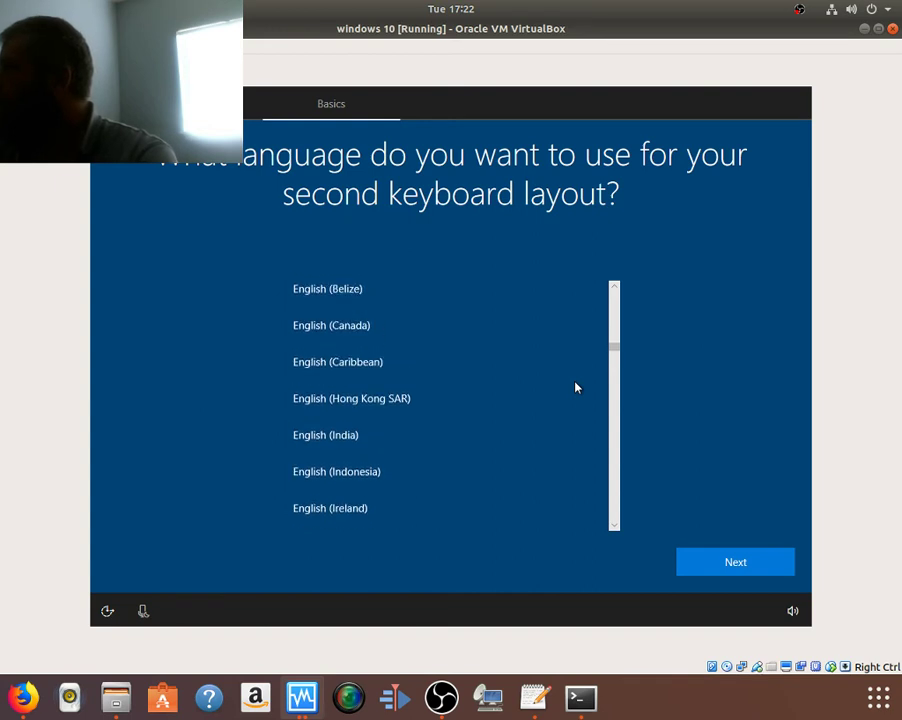
click(380, 337)
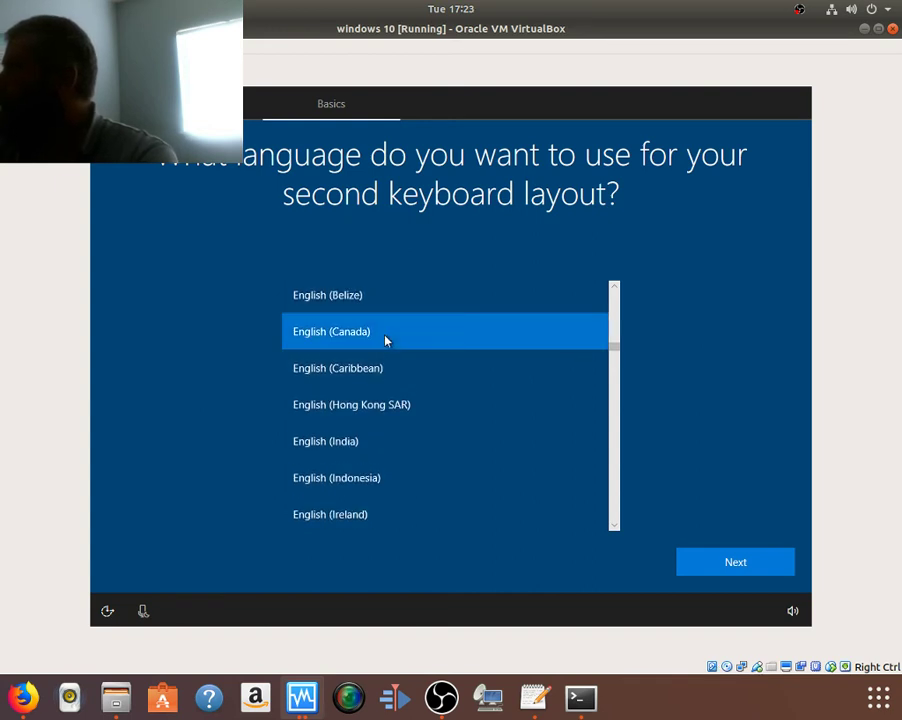
click(717, 574)
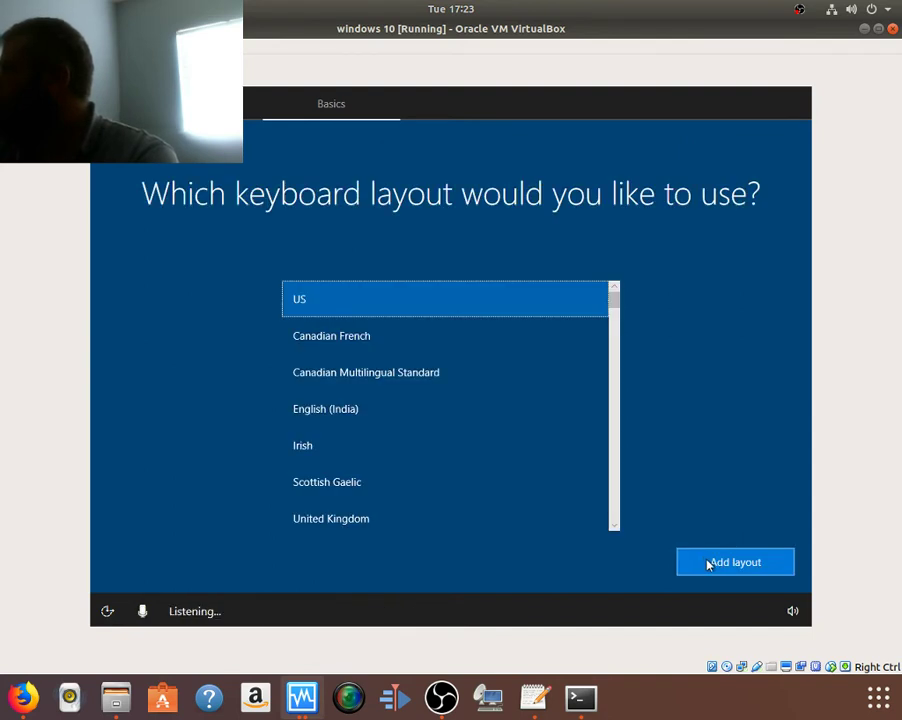
click(707, 563)
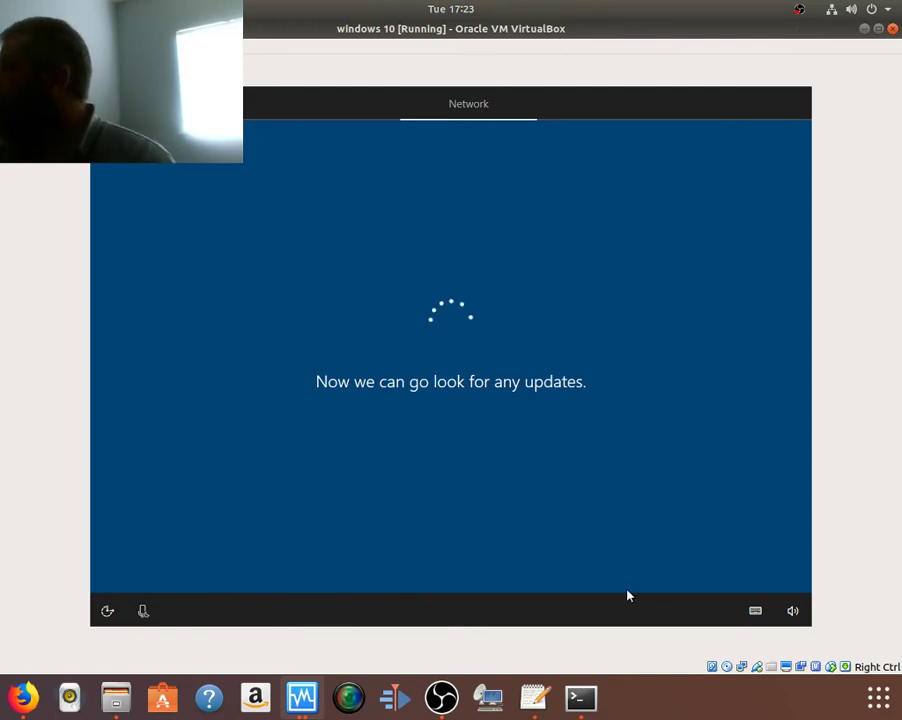
Step: Switch to the terminal to check the chirp-daily installation
click(579, 699)
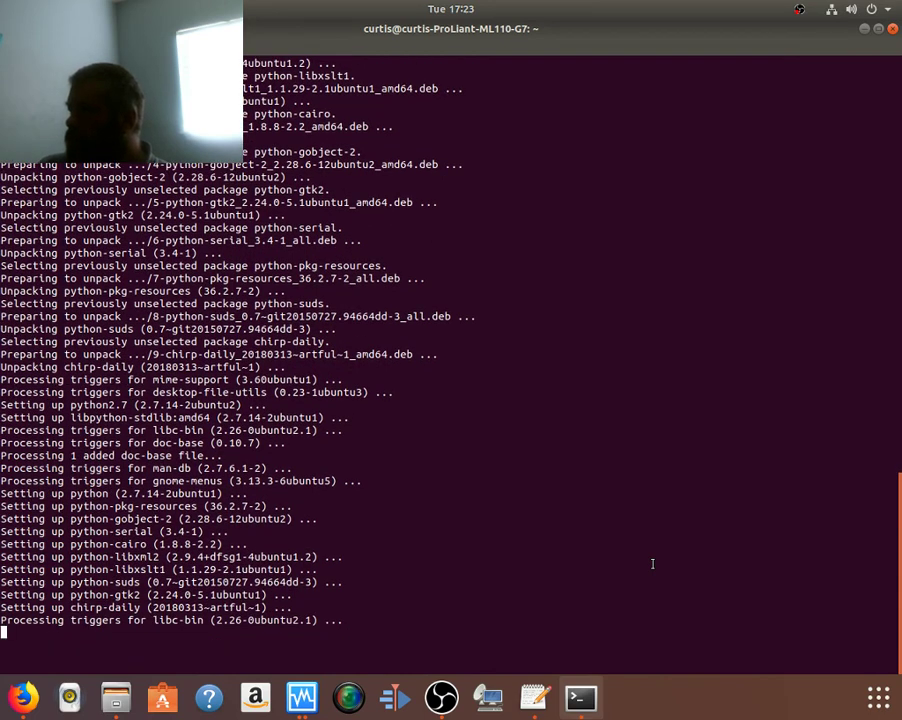
Step: Launch CHIRP as root with sudo chirpw, dismissing the error-reporting notice
text(s)
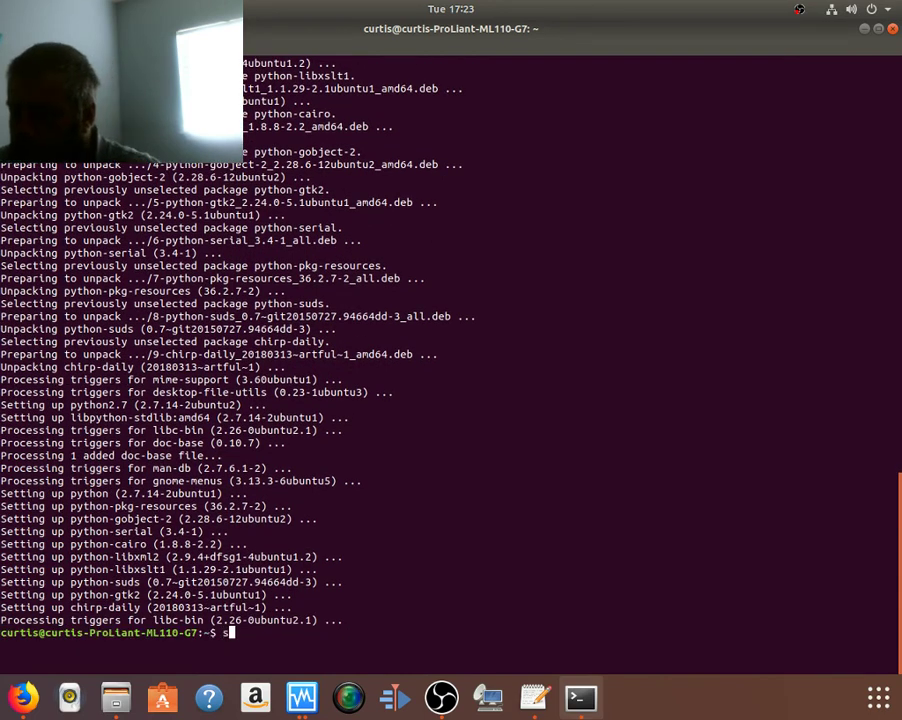
text(udo c)
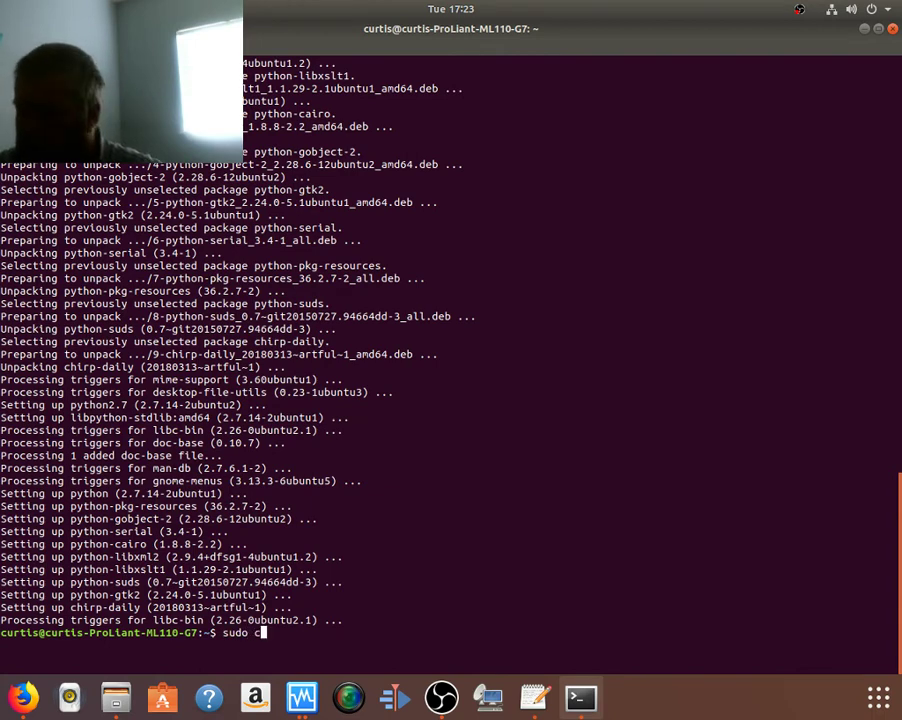
text(hri)
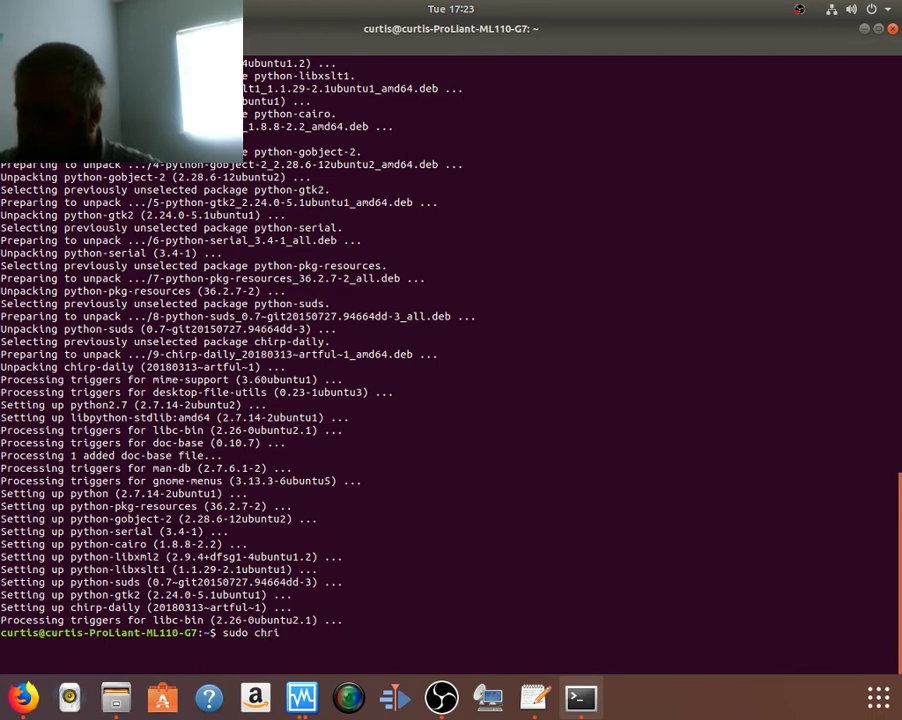
key(BackSpace)
key(BackSpace)
key(BackSpace)
key(BackSpace)
text(c)
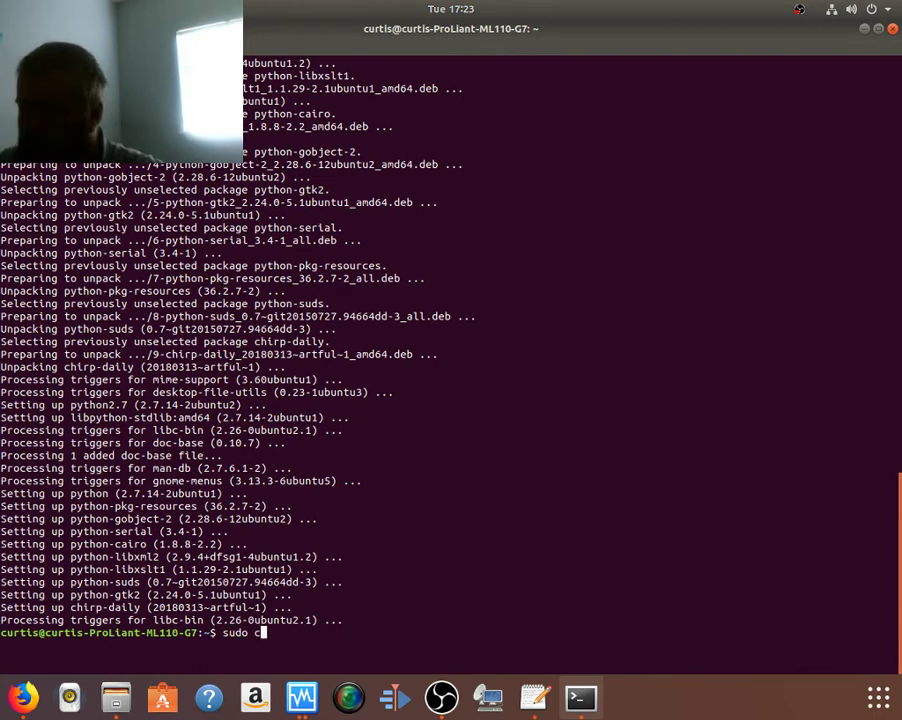
text(hirop)
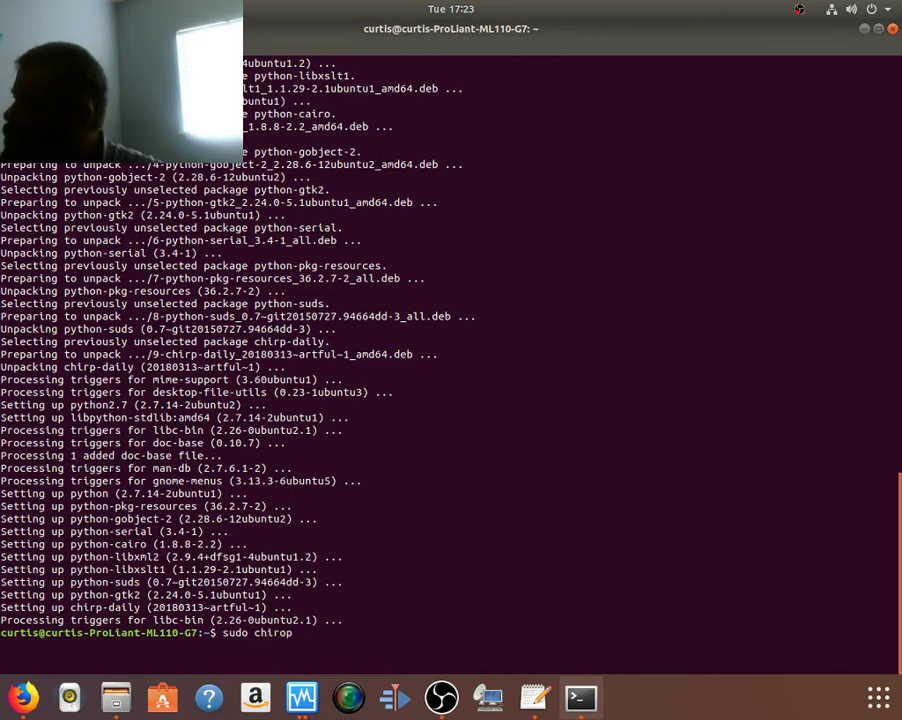
key(BackSpace)
key(BackSpace)
text(pw)
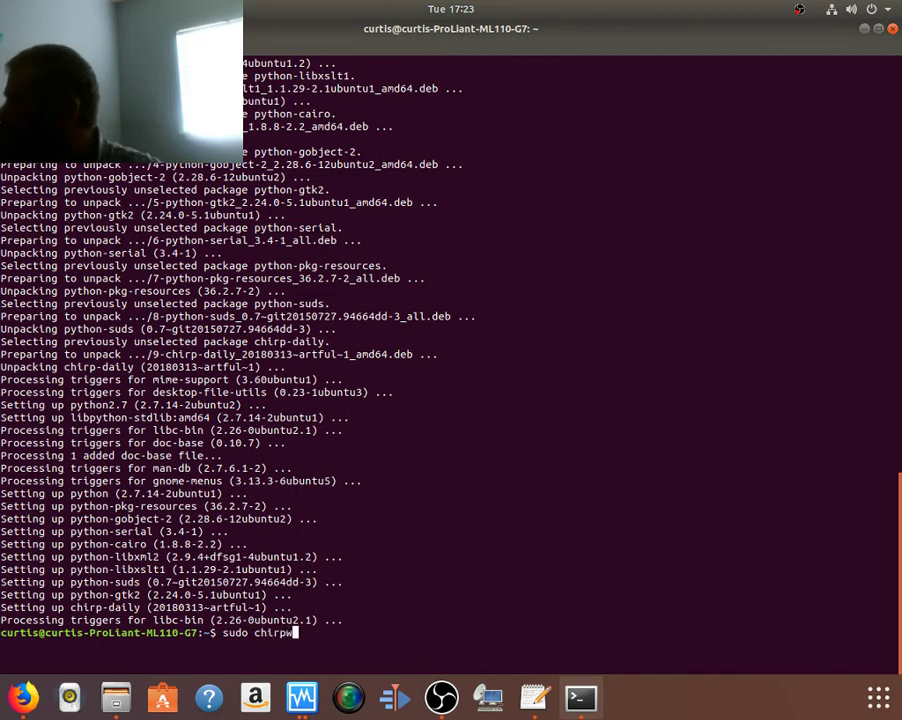
key(Return)
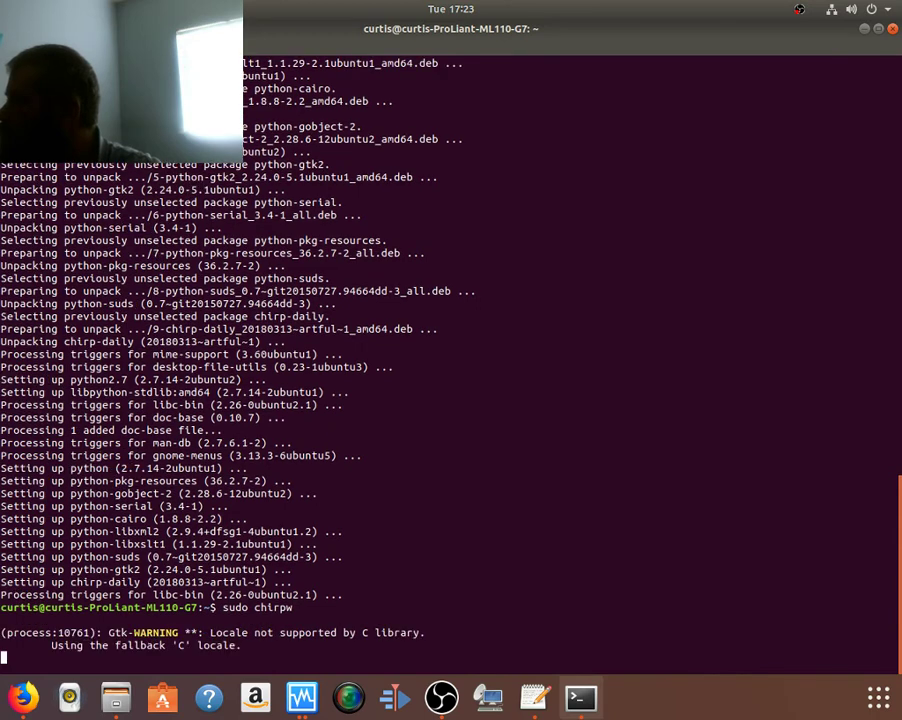
key(Return)
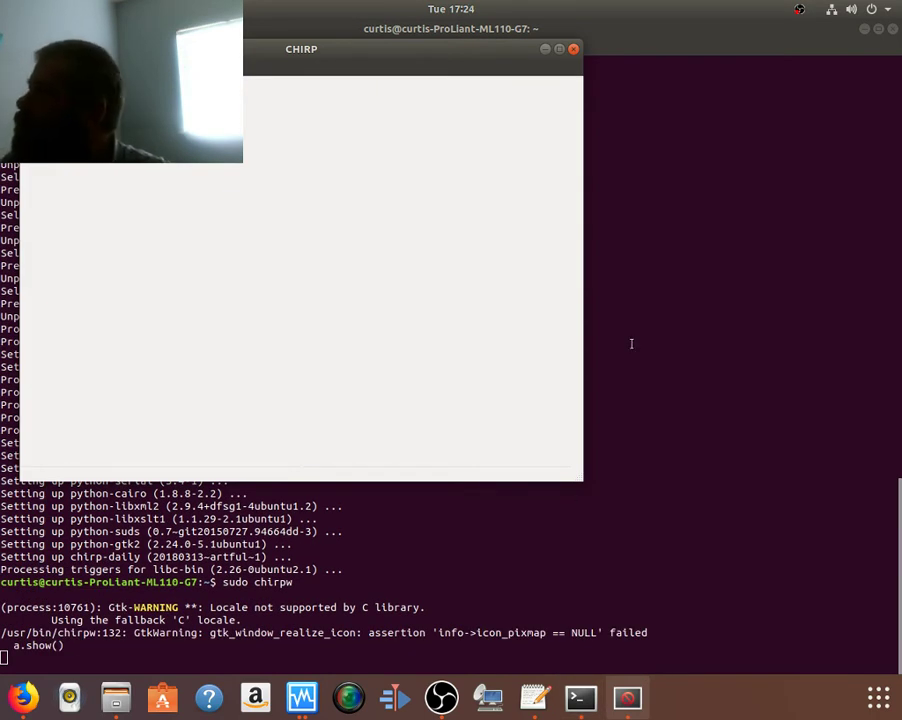
Step: Close CHIRP, stop the command with Ctrl+C, and return to the Windows 10 VM
click(573, 48)
key(ctrl+c)
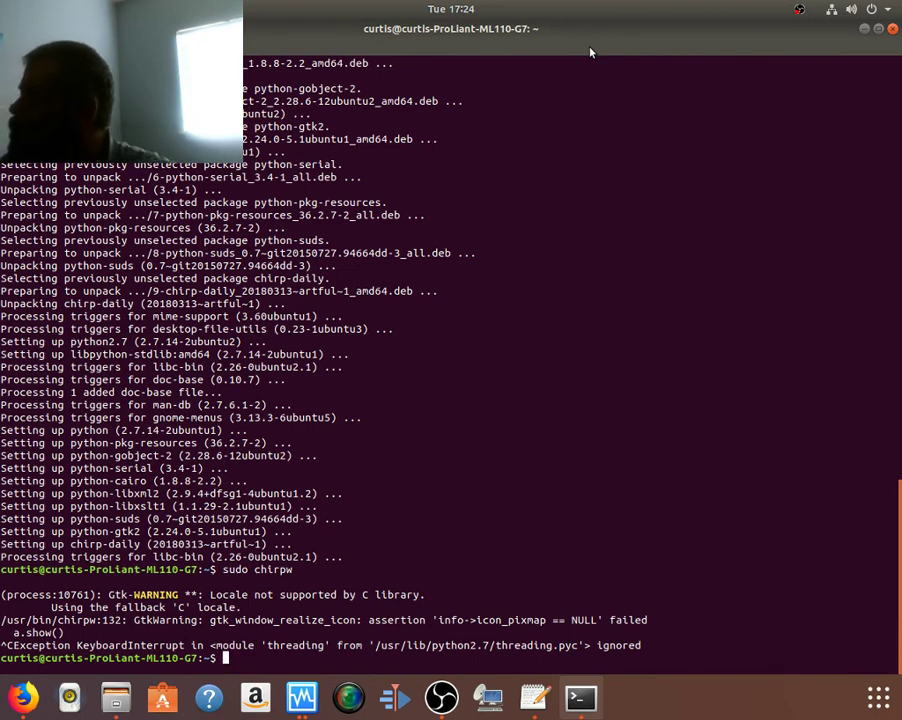
key(alt+Tab)
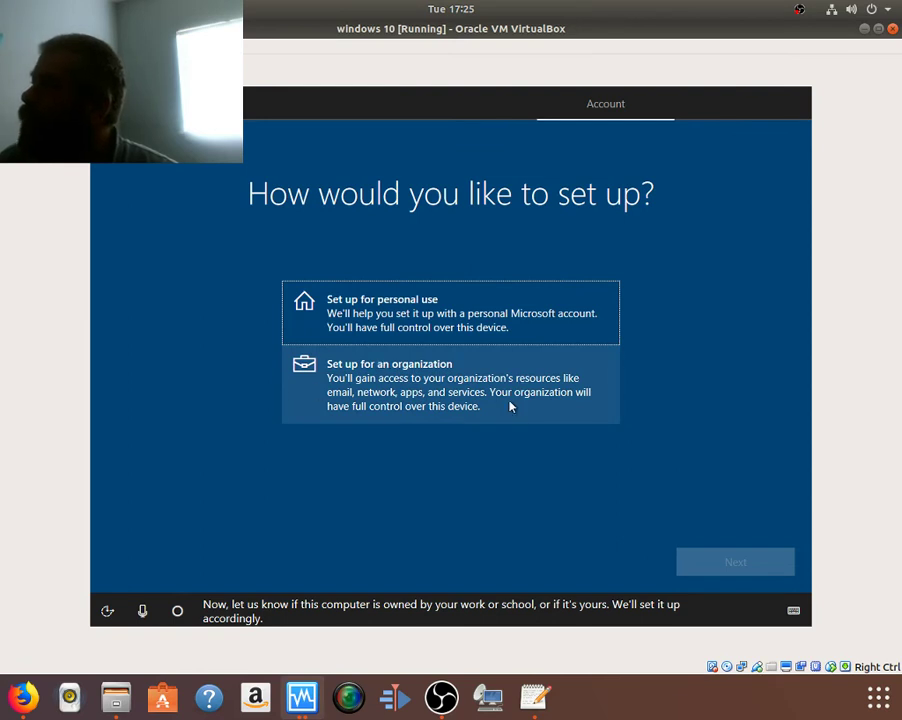
Step: Choose 'Set up for personal use' and continue to the Sign in with Microsoft page
click(405, 316)
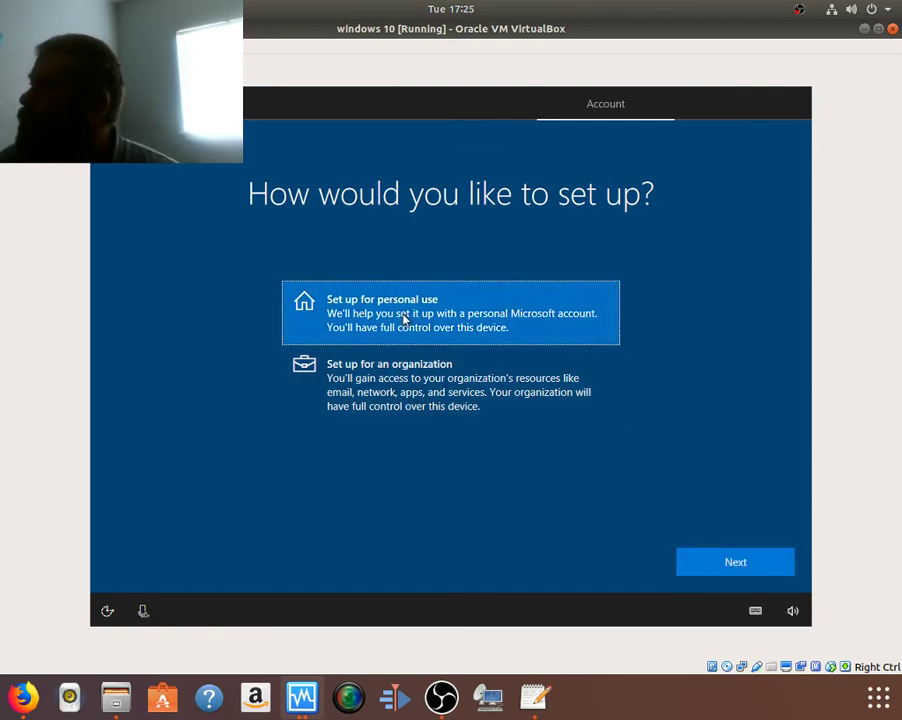
click(714, 563)
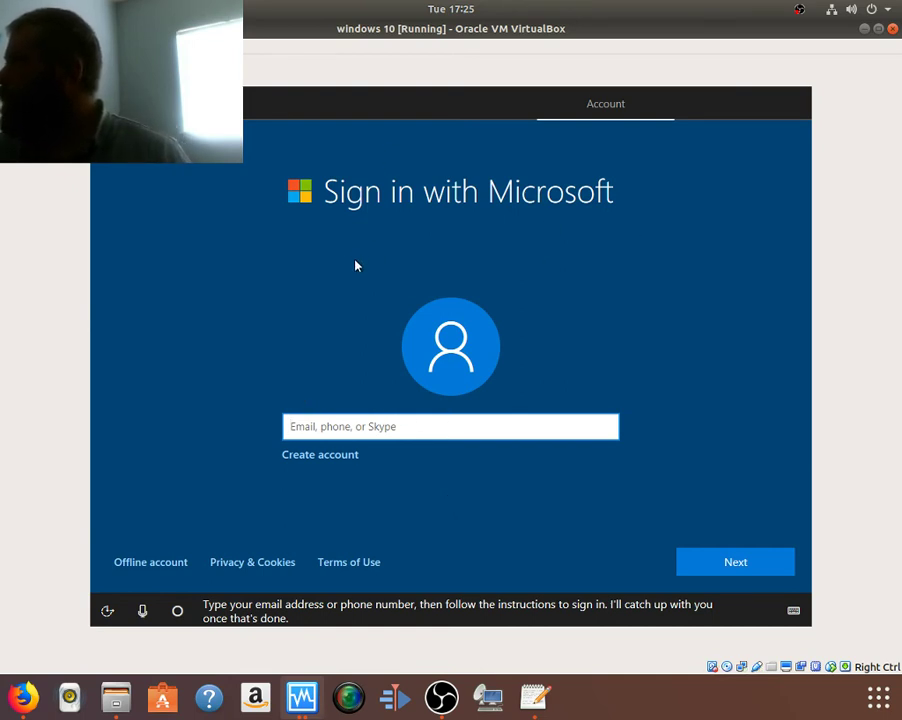
Step: Switch to an offline account, then enter the account's user name and a new password
click(169, 568)
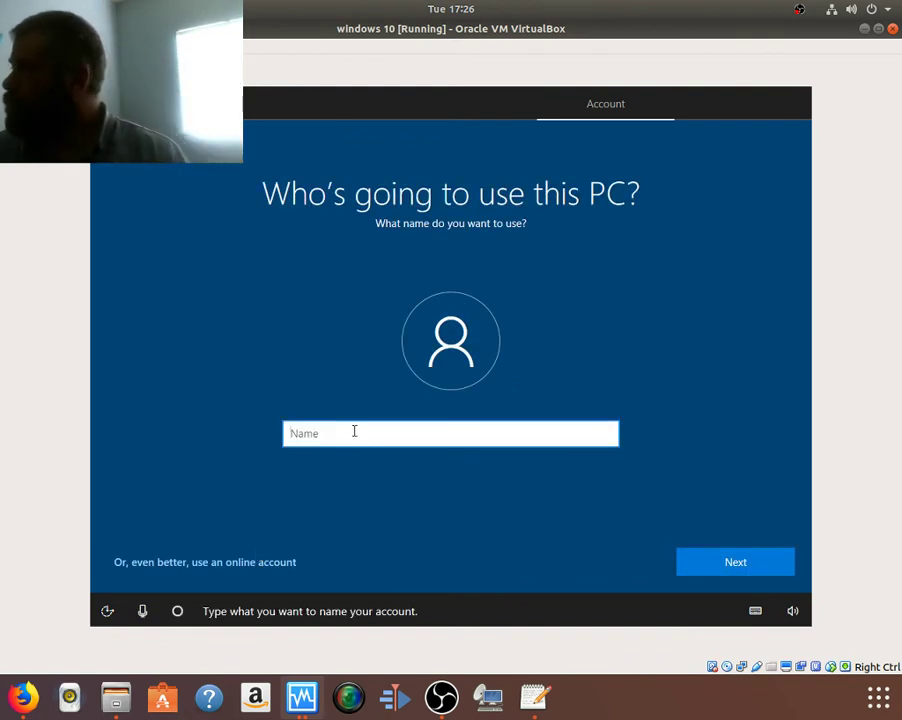
text(curtis)
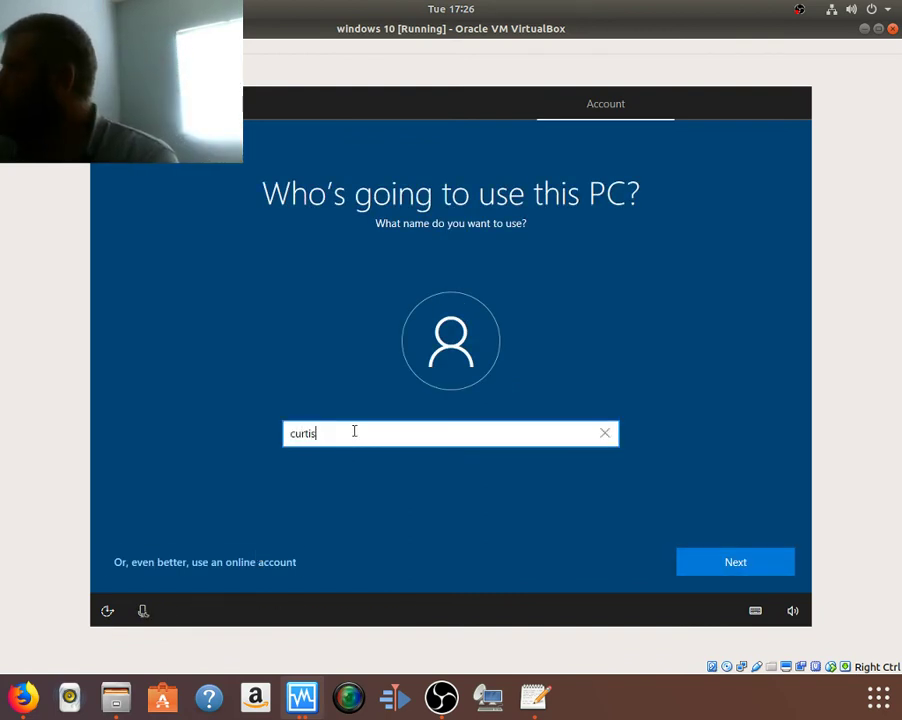
key(Return)
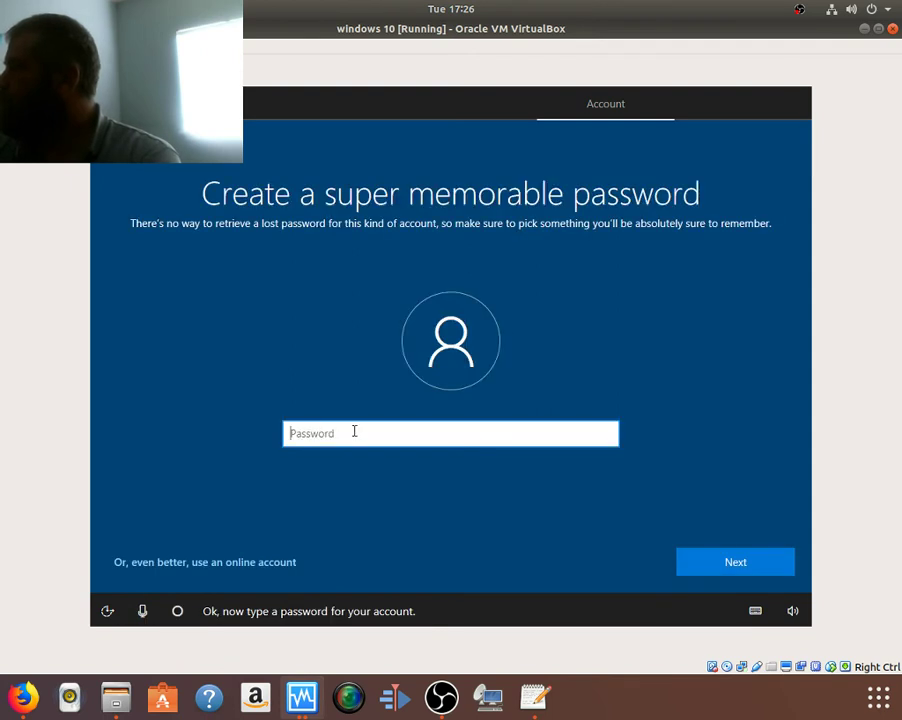
text(********)
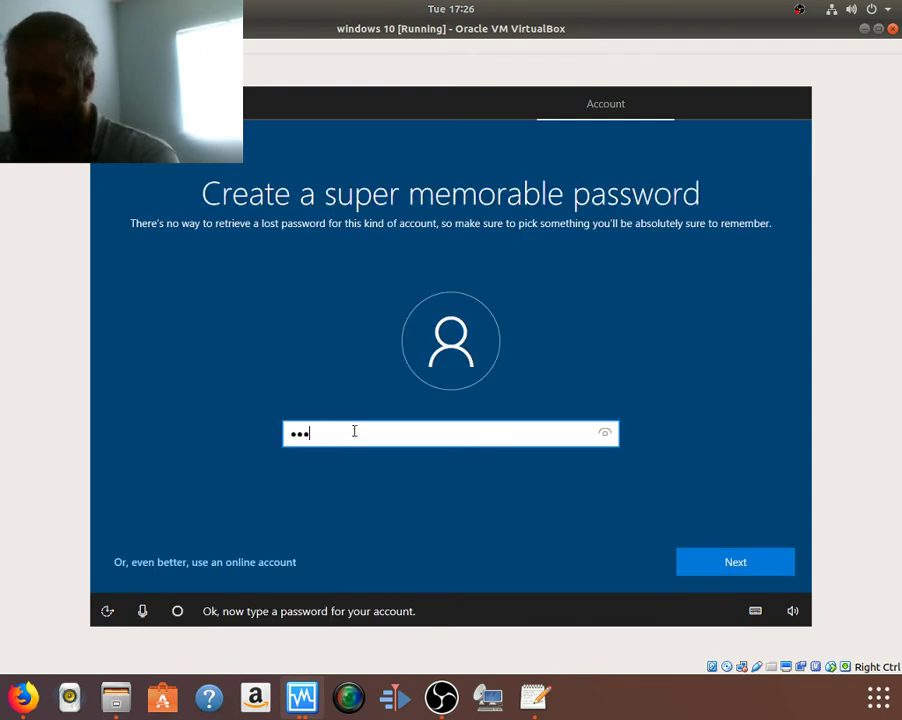
text(*)
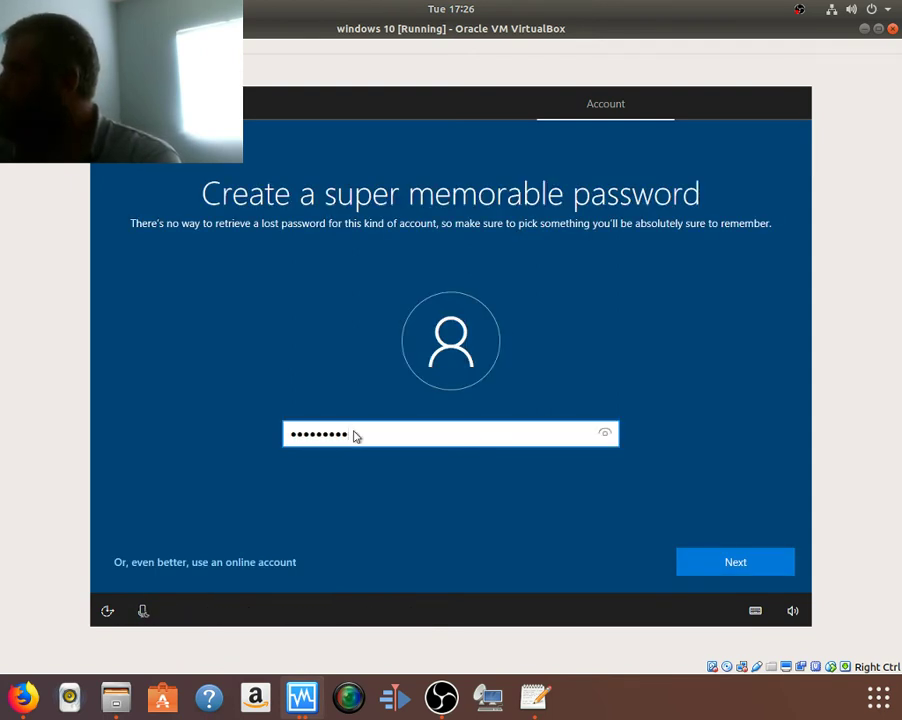
key(Return)
Step: Confirm the password and enter a password hint to finish the local account
text(***)
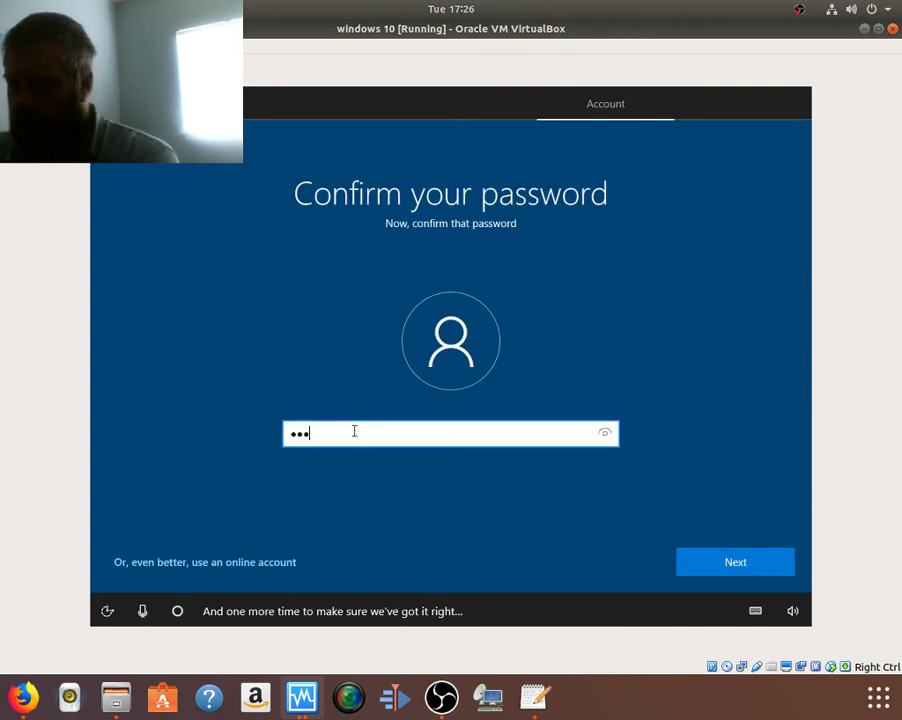
key(BackSpace)
key(BackSpace)
key(BackSpace)
text(*****)
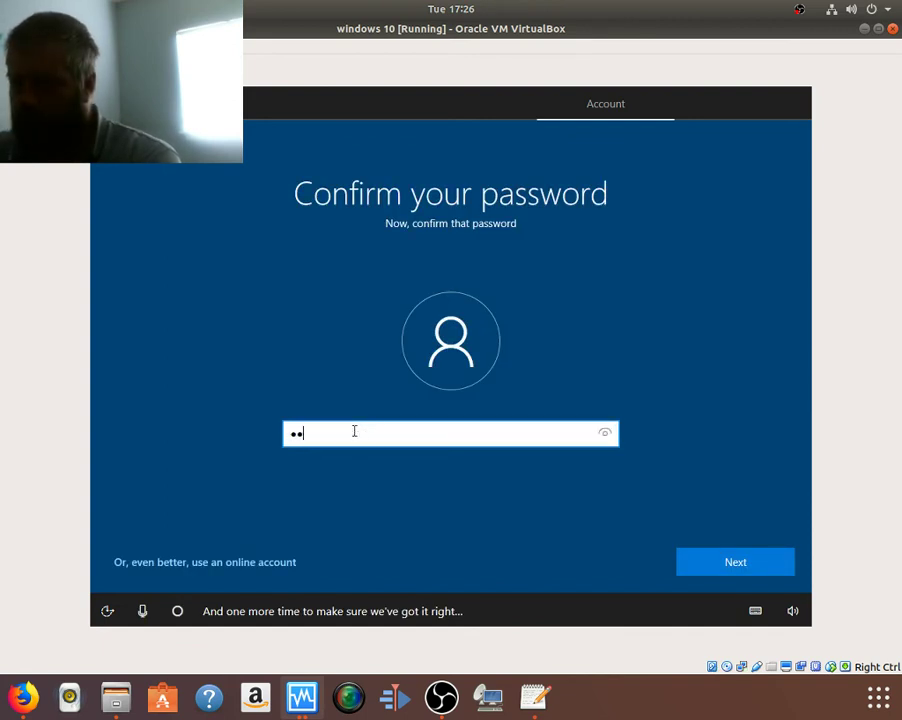
key(Return)
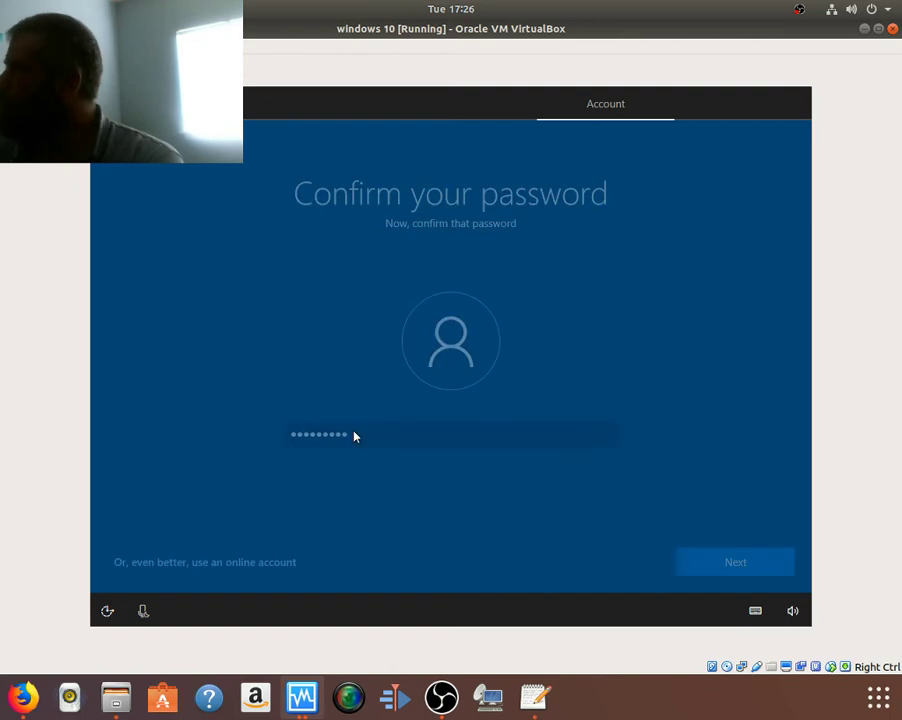
text(sdfk)
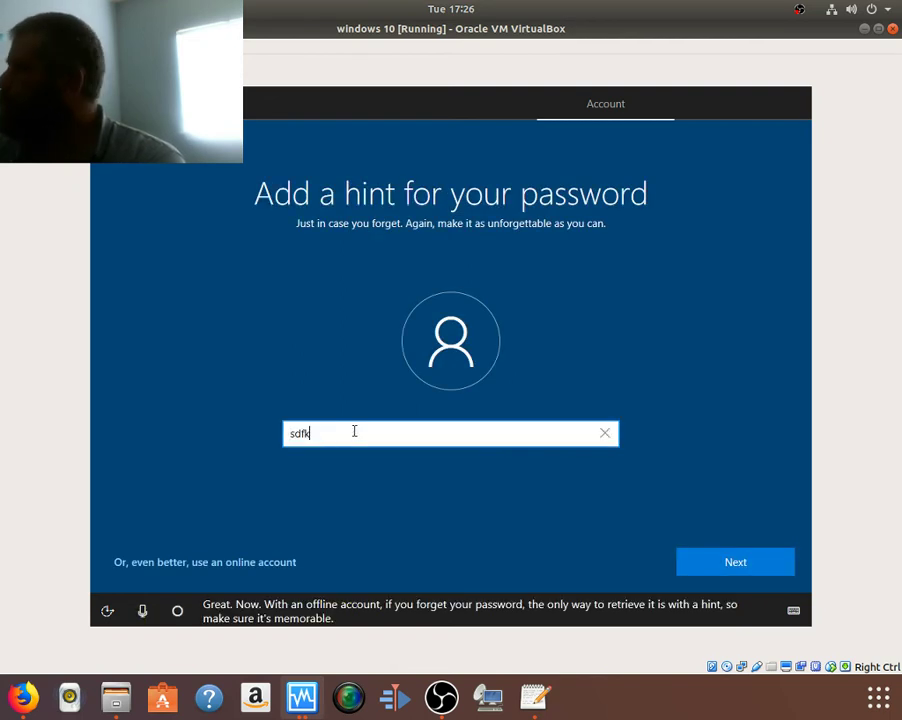
text(ksdfklp[sdfklp[sdfwero[0=0i8)
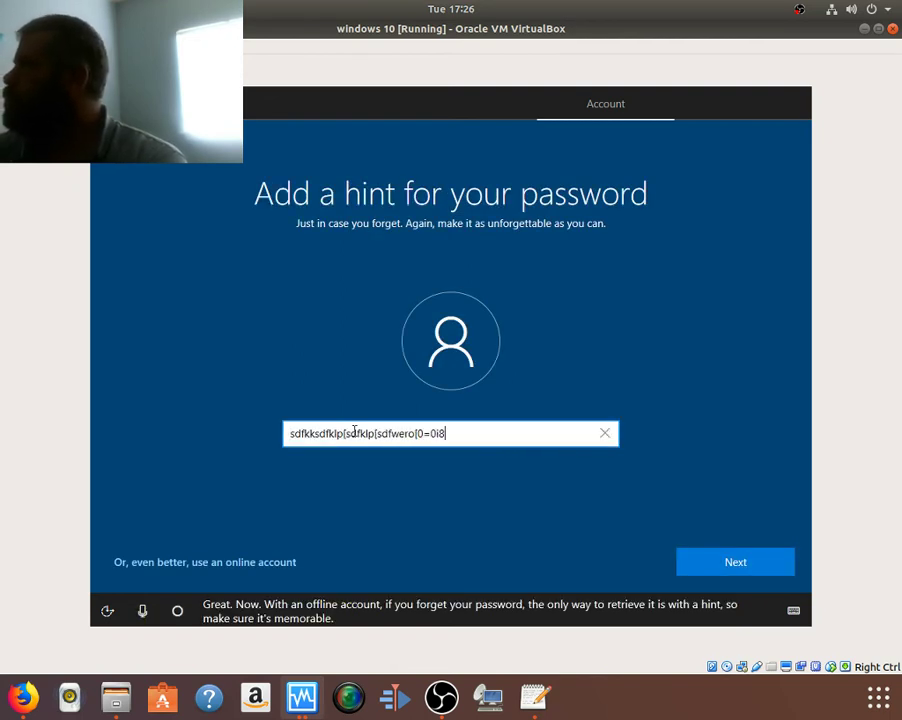
text(vksksdkfi=0wigwf)
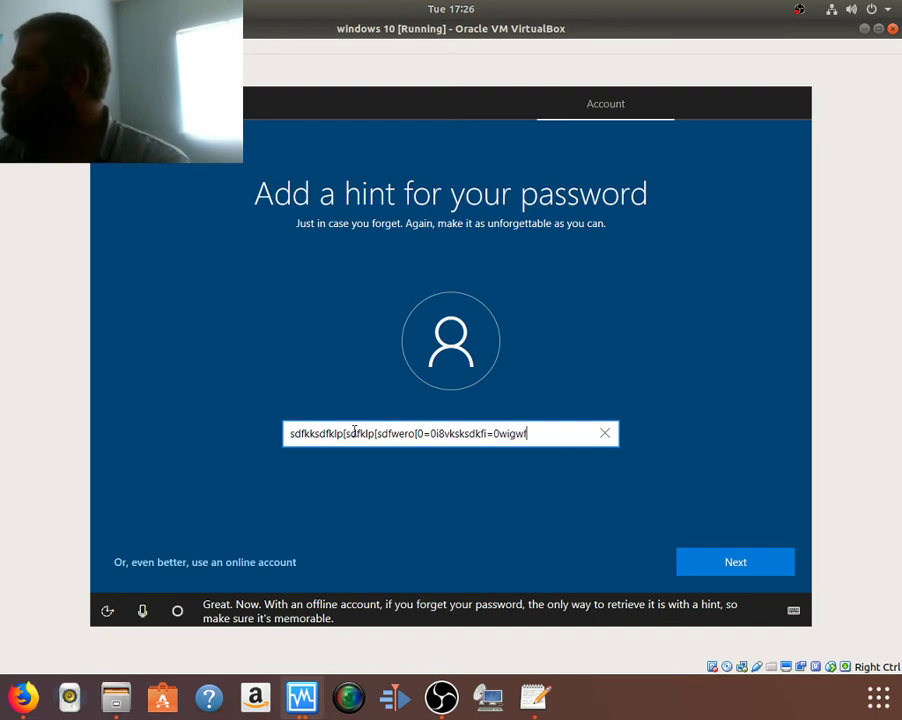
click(724, 572)
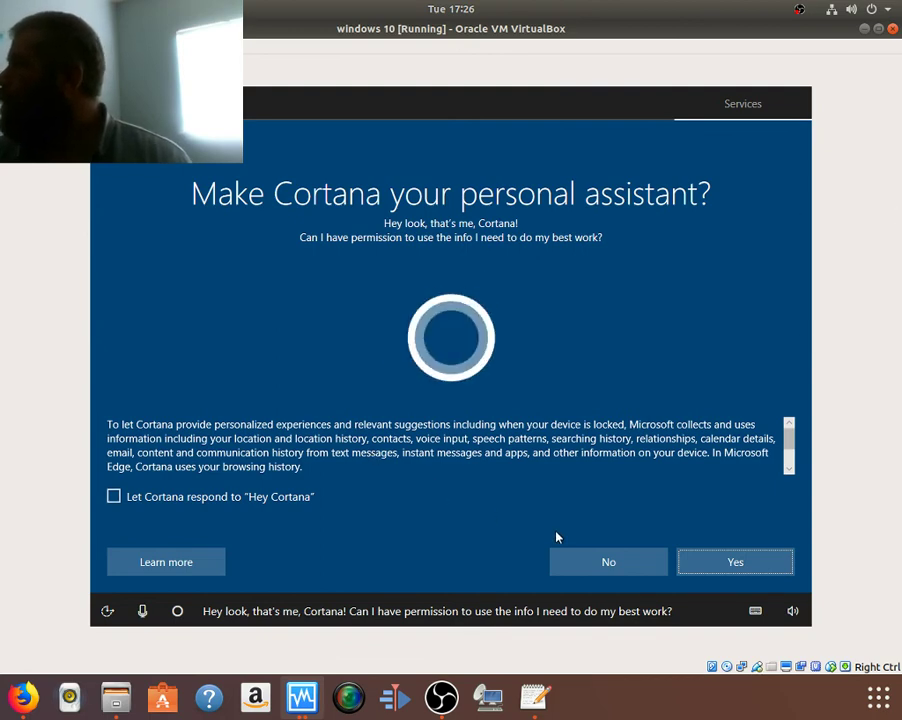
Step: Decline Cortana, turn off speech recognition, location, ads and tailored experiences, and set Diagnostics to Basic
click(576, 561)
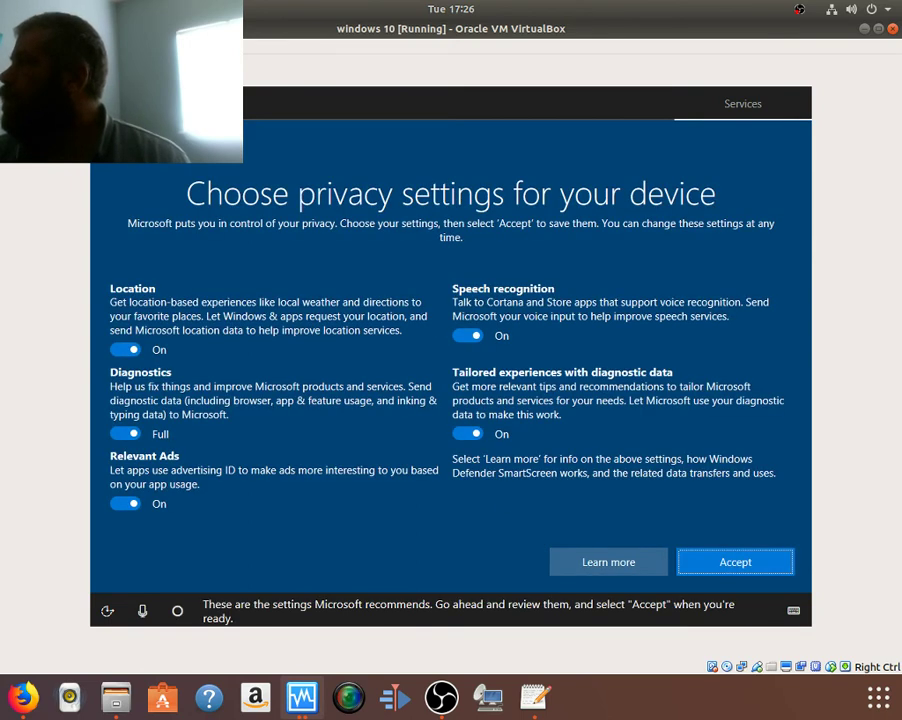
click(466, 336)
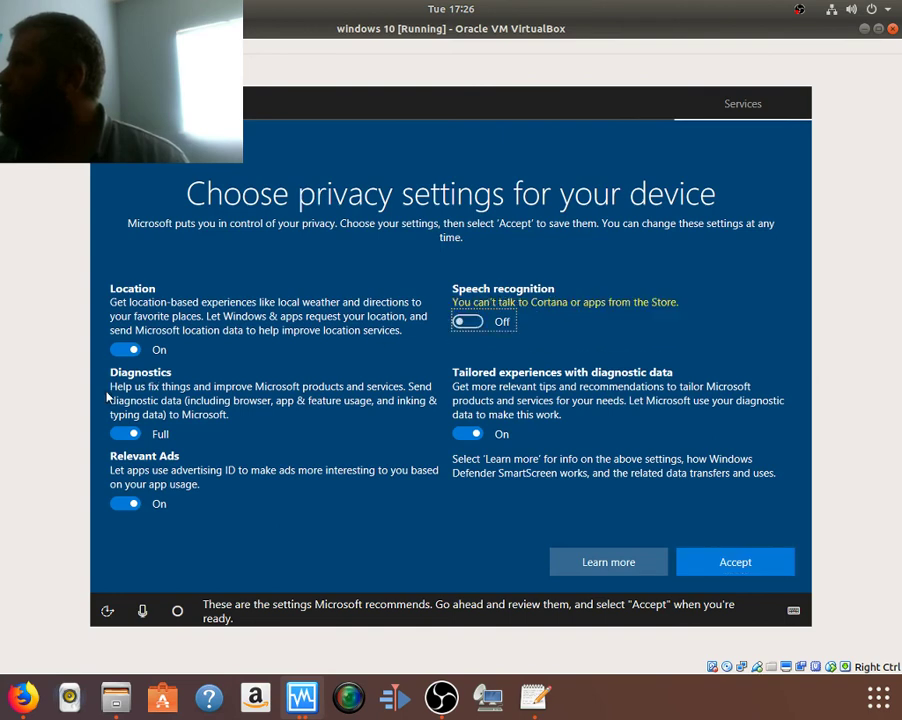
click(126, 348)
click(128, 420)
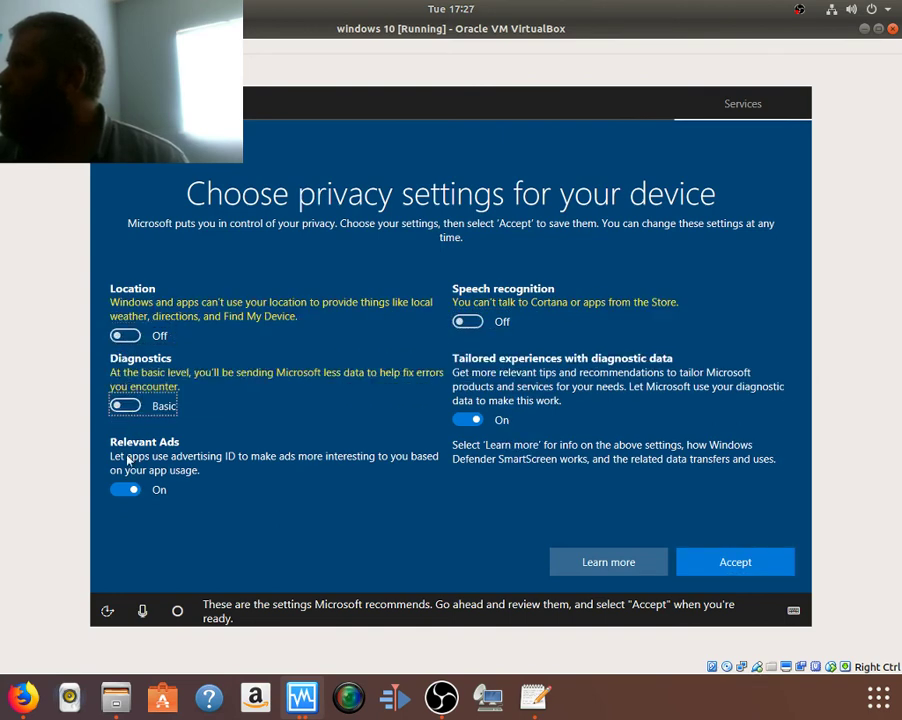
click(126, 490)
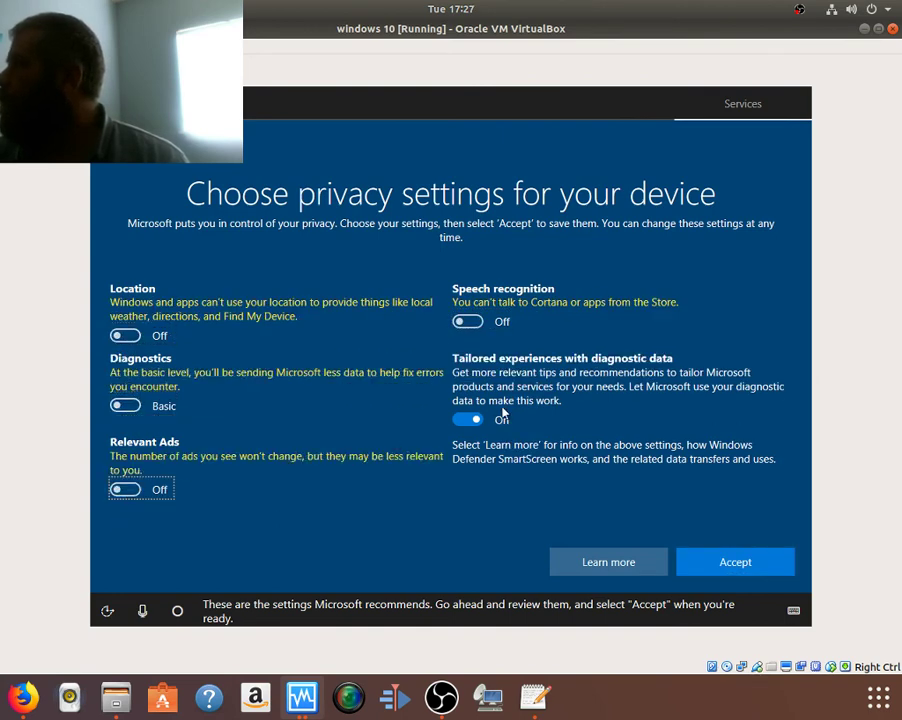
click(469, 421)
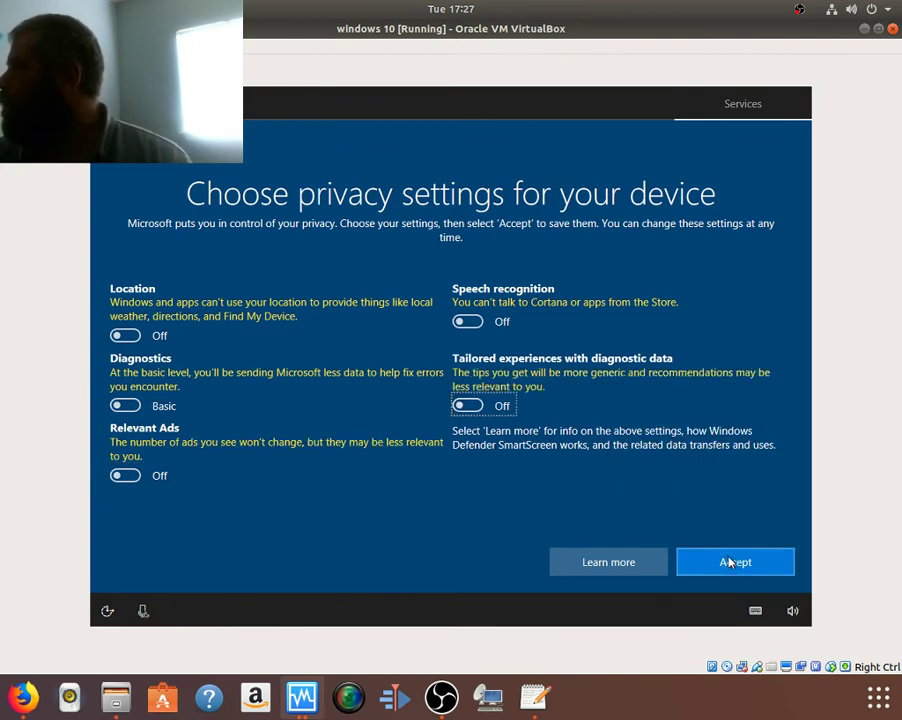
click(731, 562)
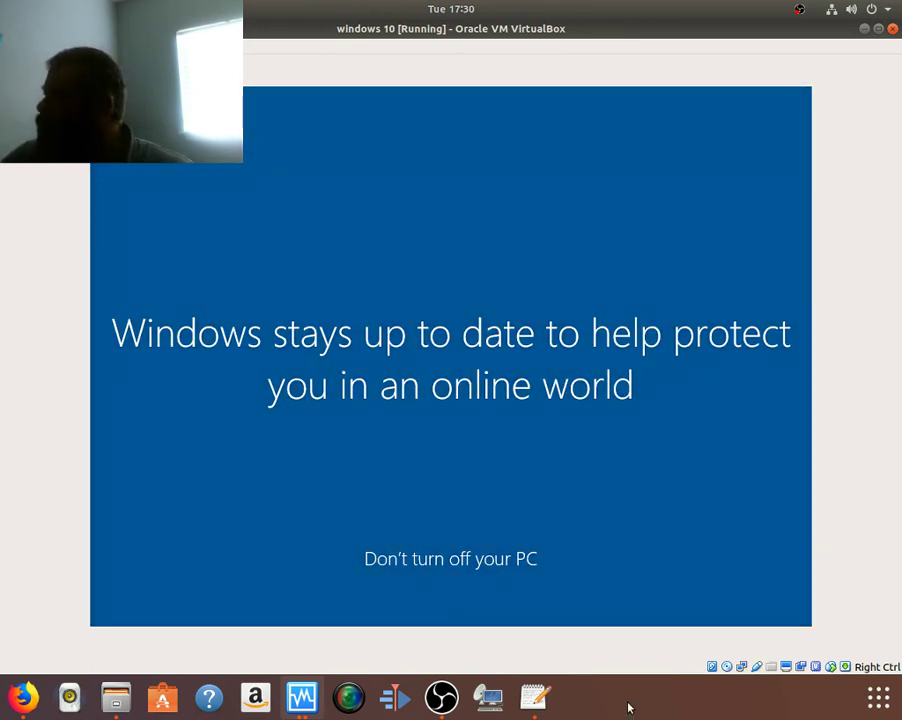
Step: Load google.com in a new Firefox tab, then minimize the VirtualBox window
click(28, 692)
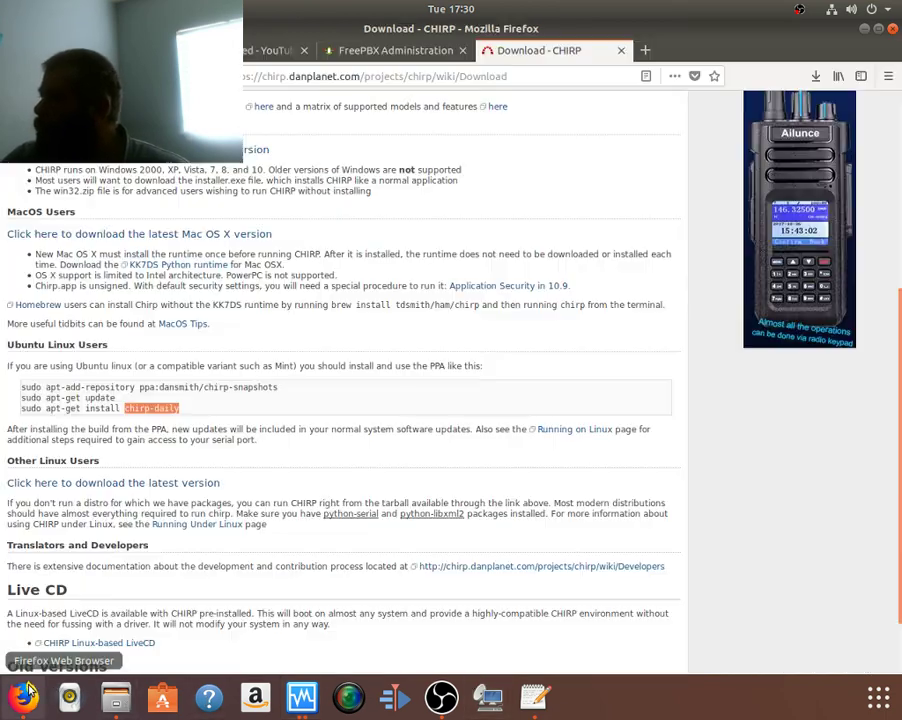
click(645, 50)
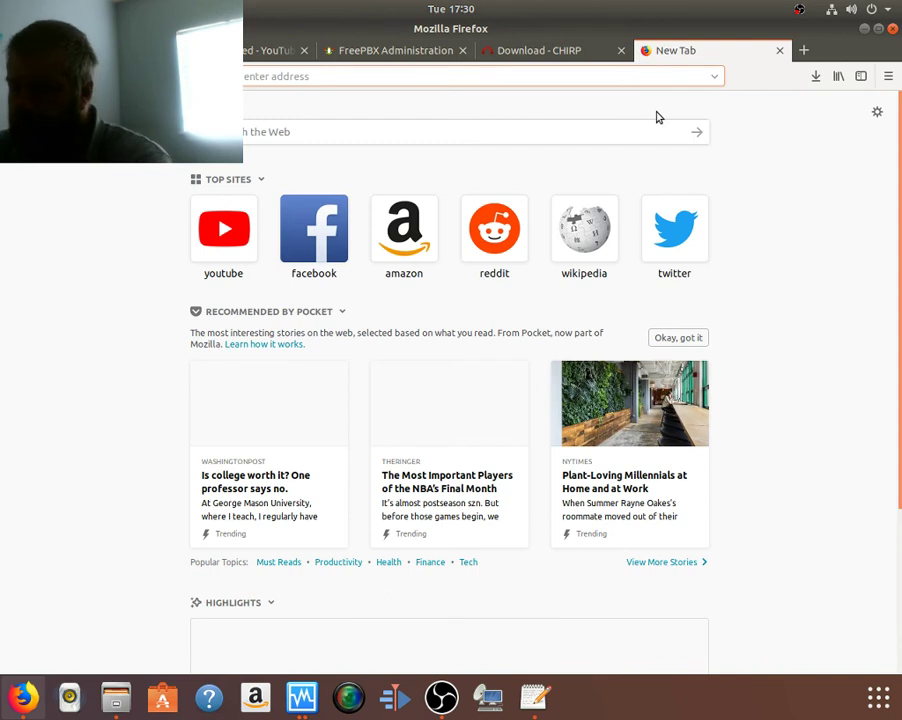
text(google.com)
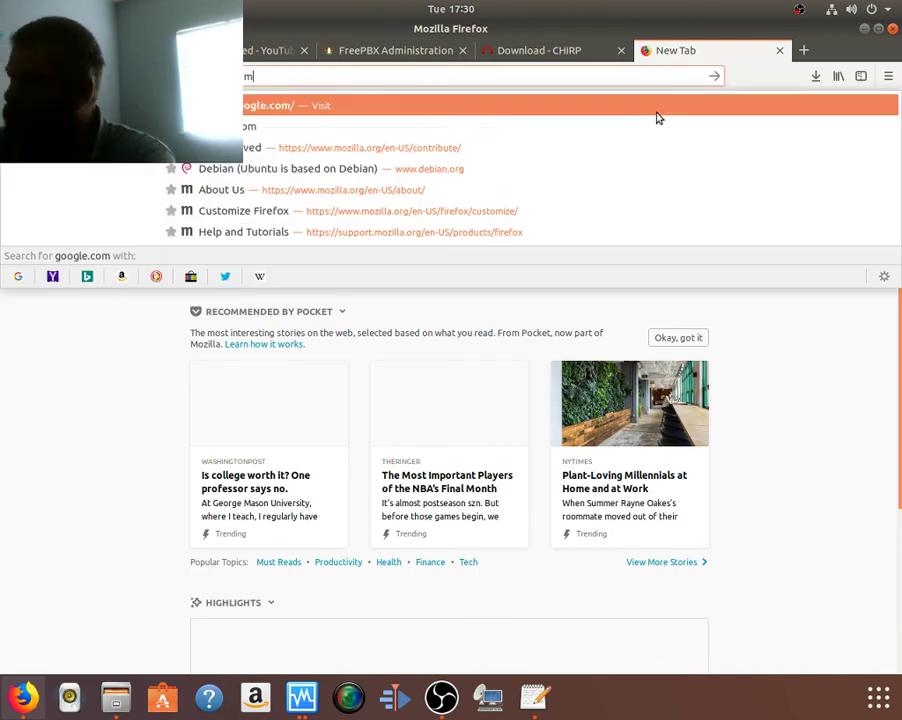
key(Return)
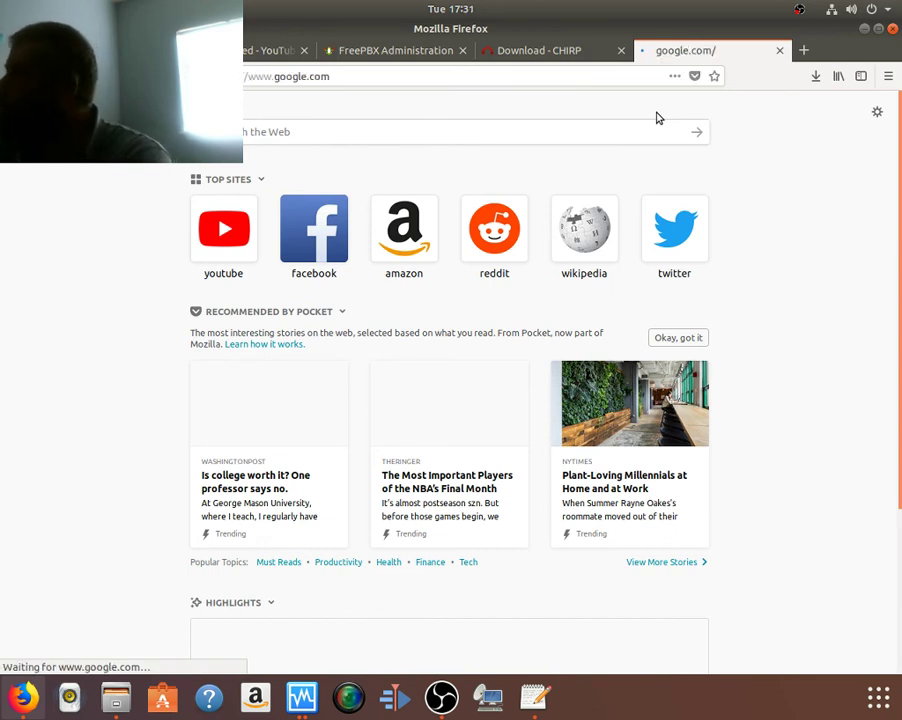
key(alt+Tab)
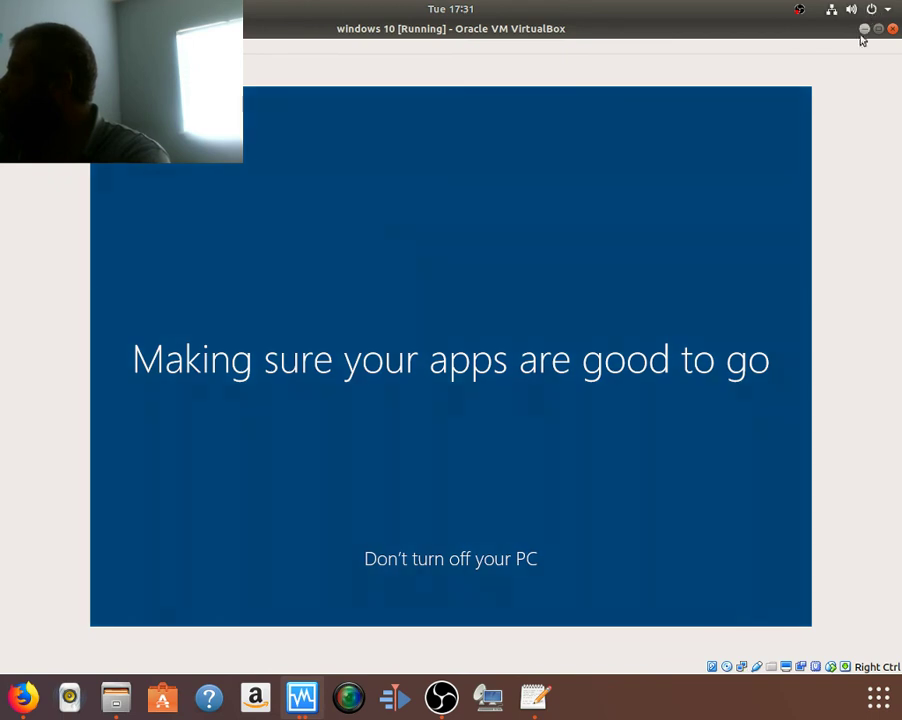
click(864, 31)
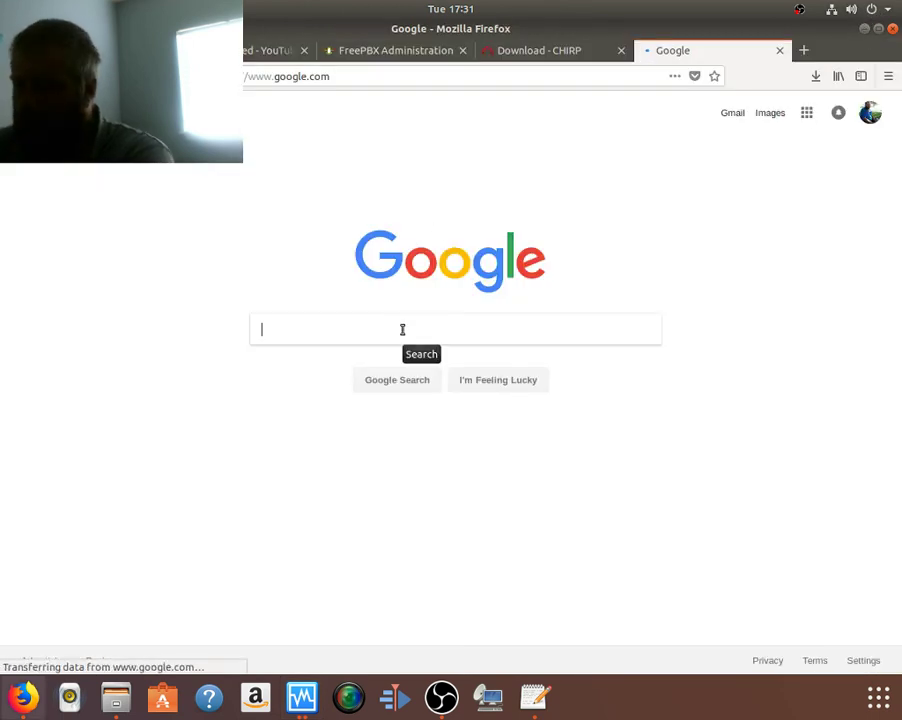
Step: Search 'Windows 10 n', read the Windows 10 N and Professional N answers, then close the tab
text(Win)
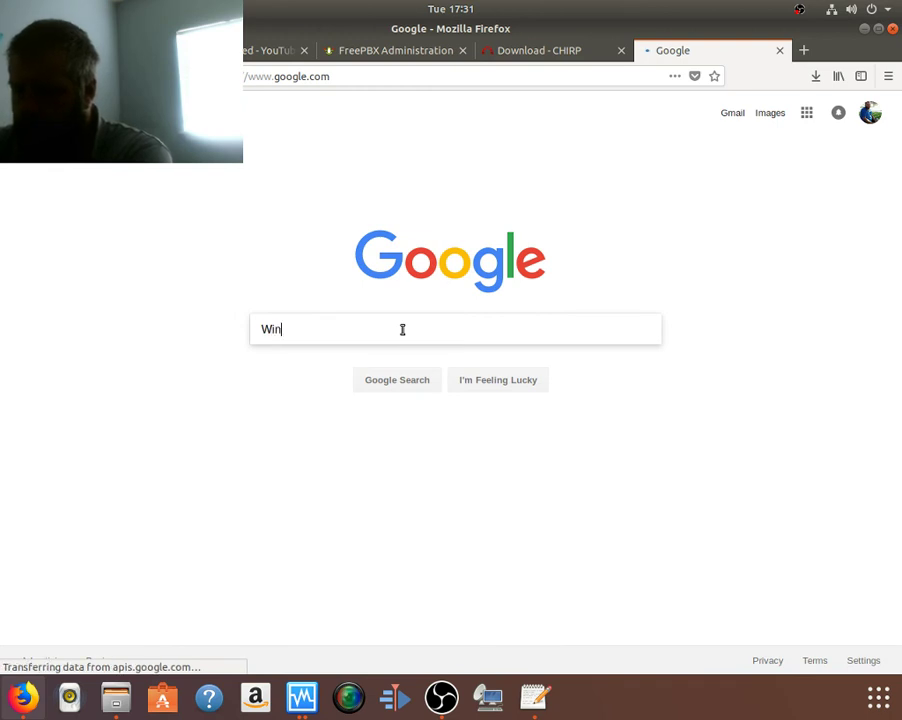
text(dows 10 n)
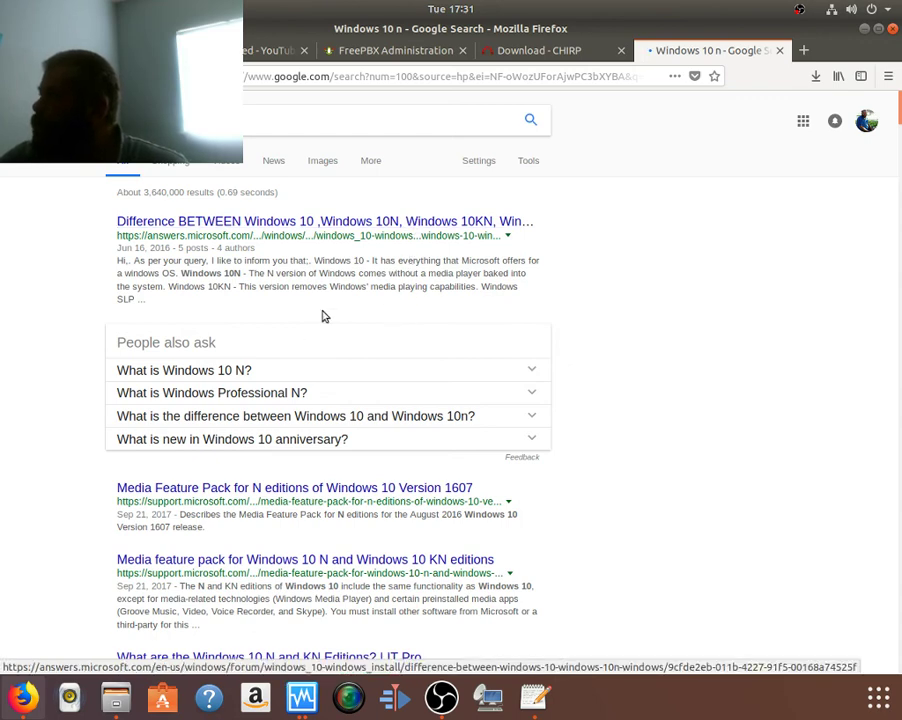
click(237, 368)
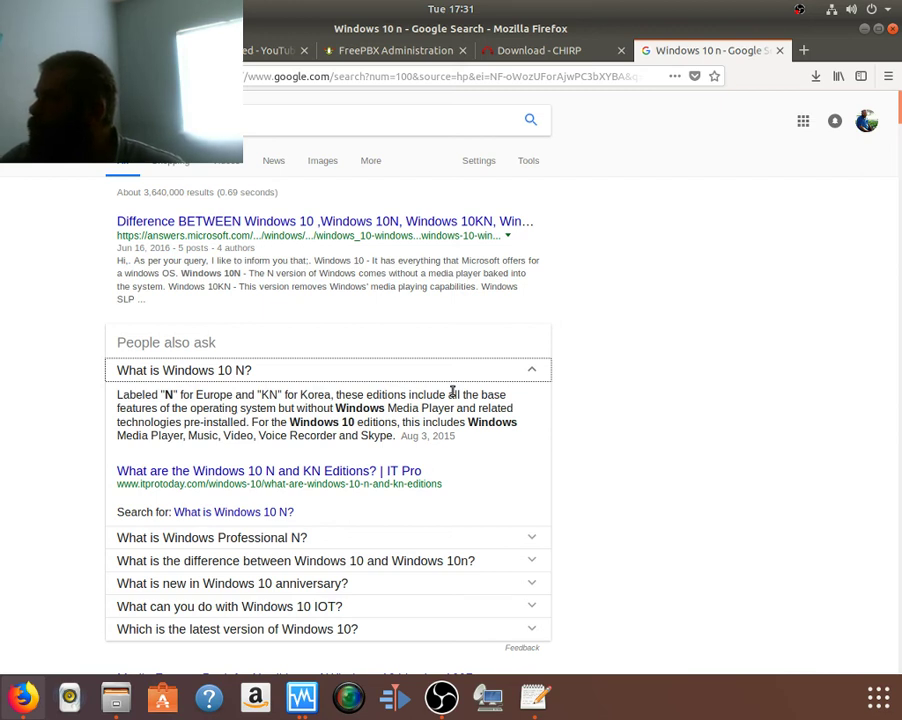
click(294, 537)
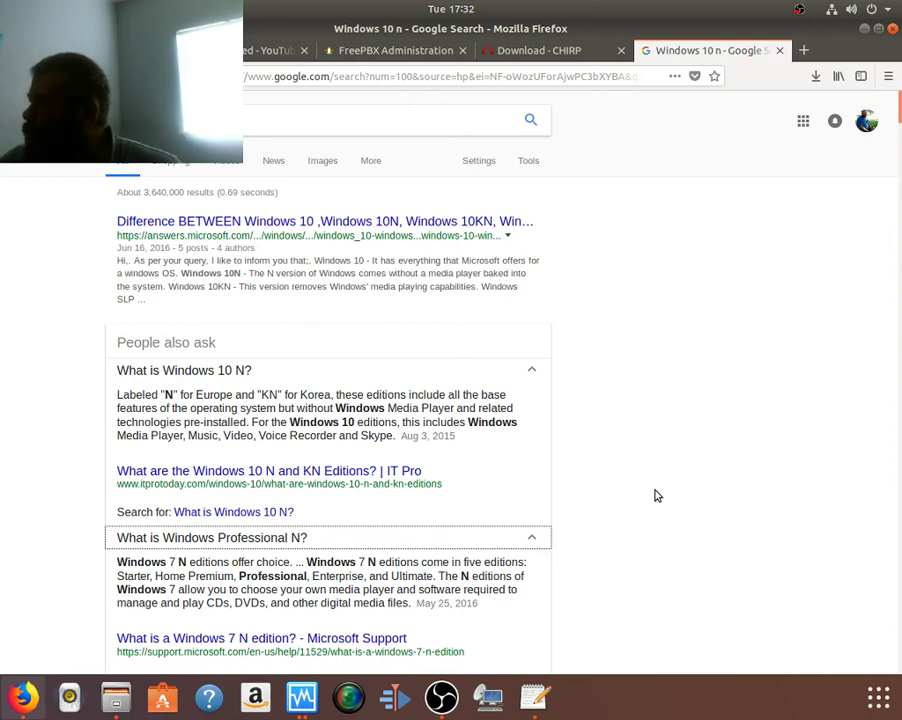
scroll(656, 495, down, 2)
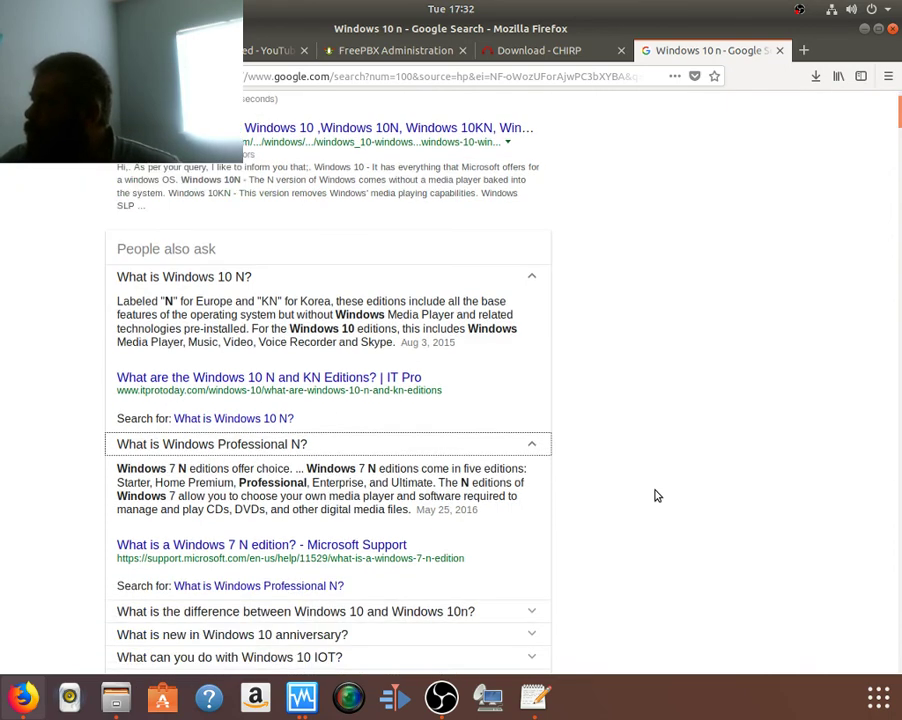
scroll(656, 495, up, 2)
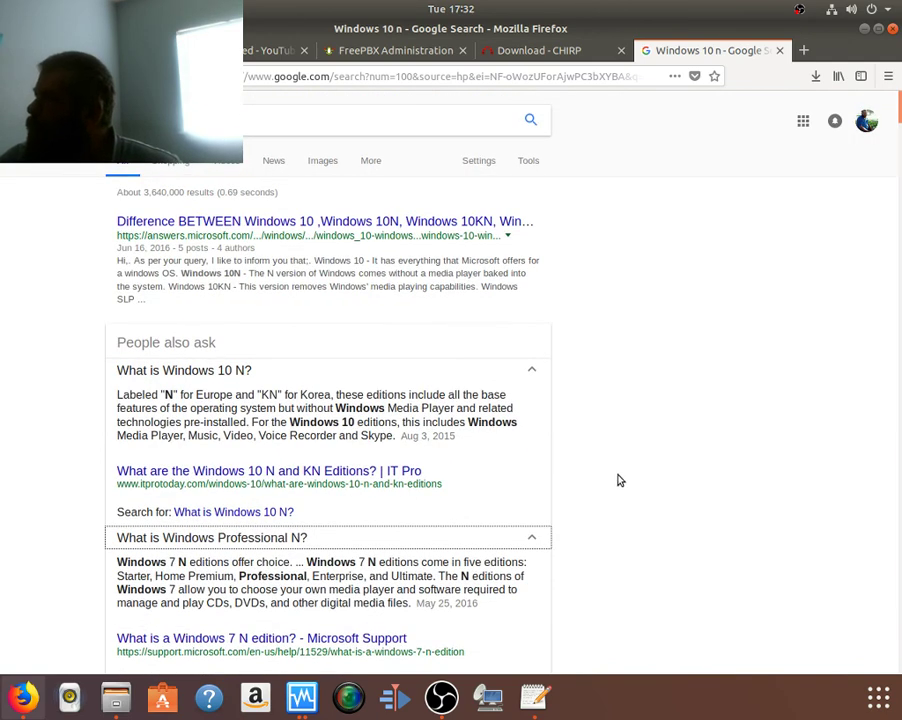
click(782, 51)
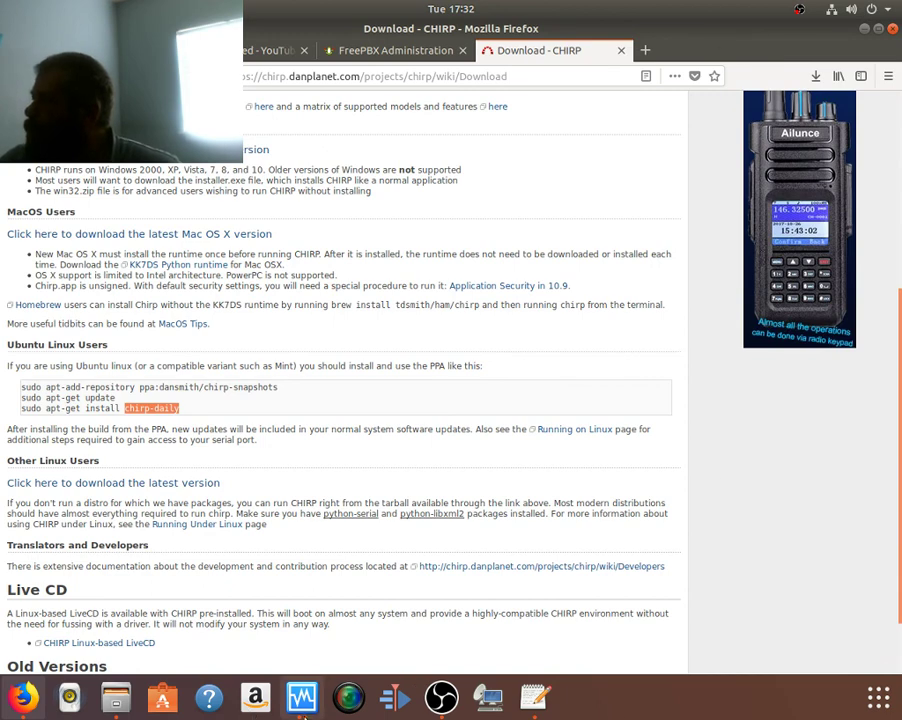
Step: Bring the Windows 10 VM forward, answer Yes to network discoverability, and maximize its window
click(302, 697)
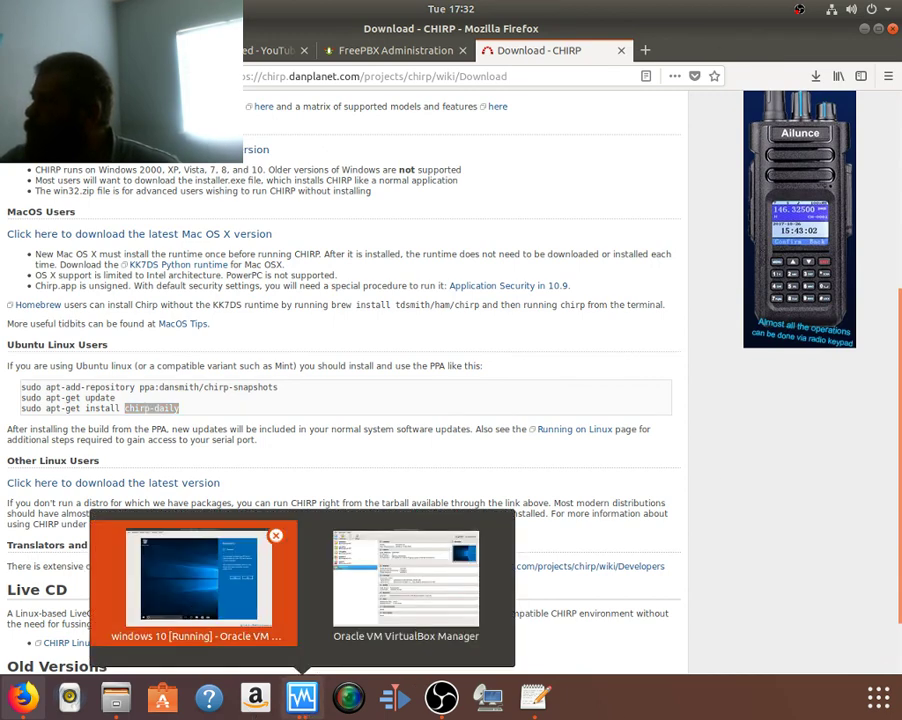
click(250, 605)
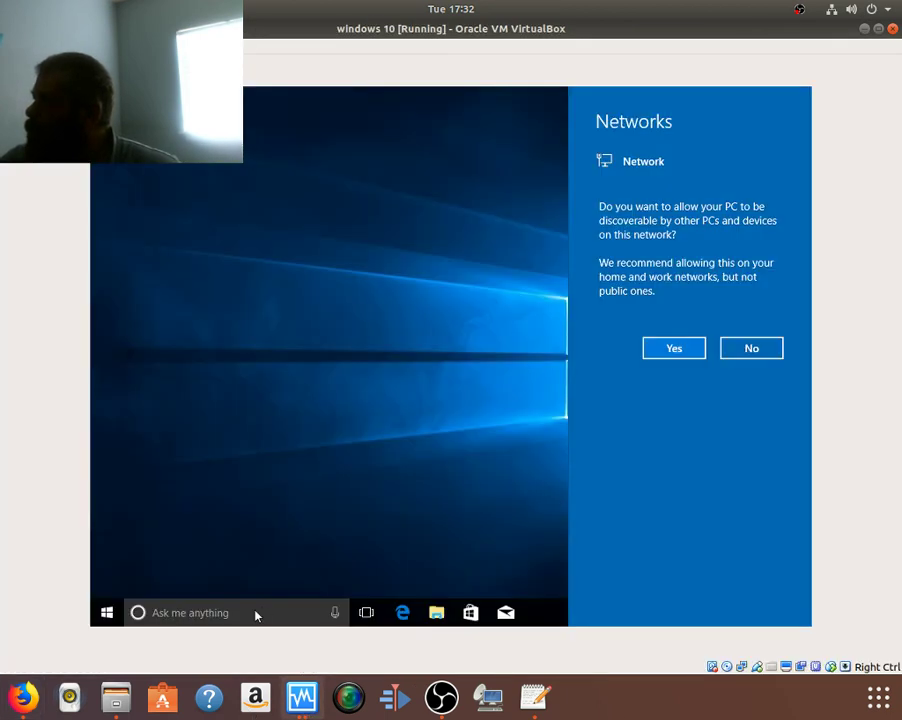
click(655, 352)
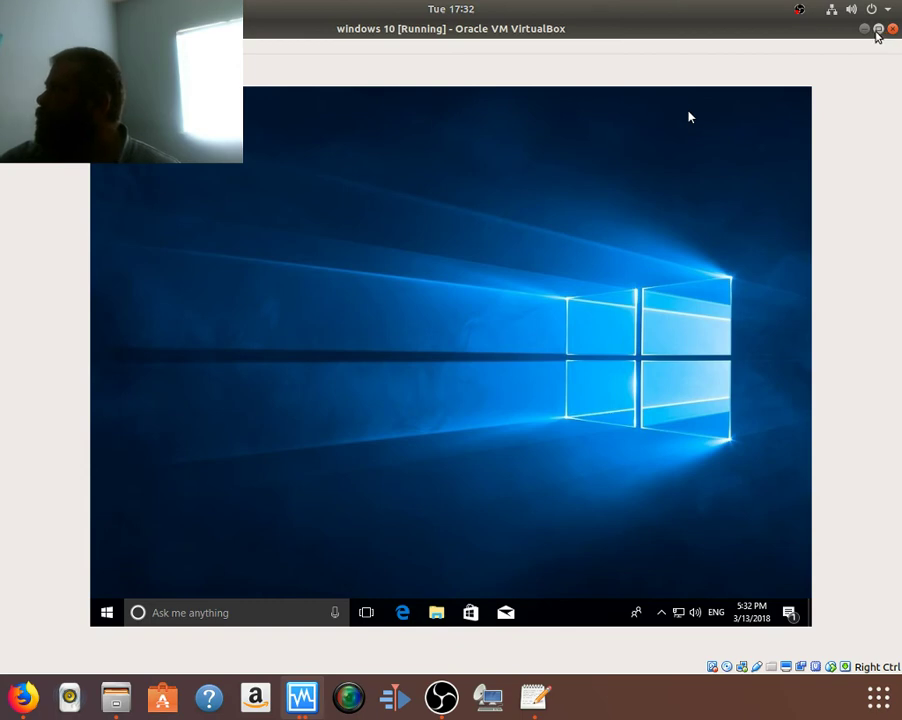
click(878, 28)
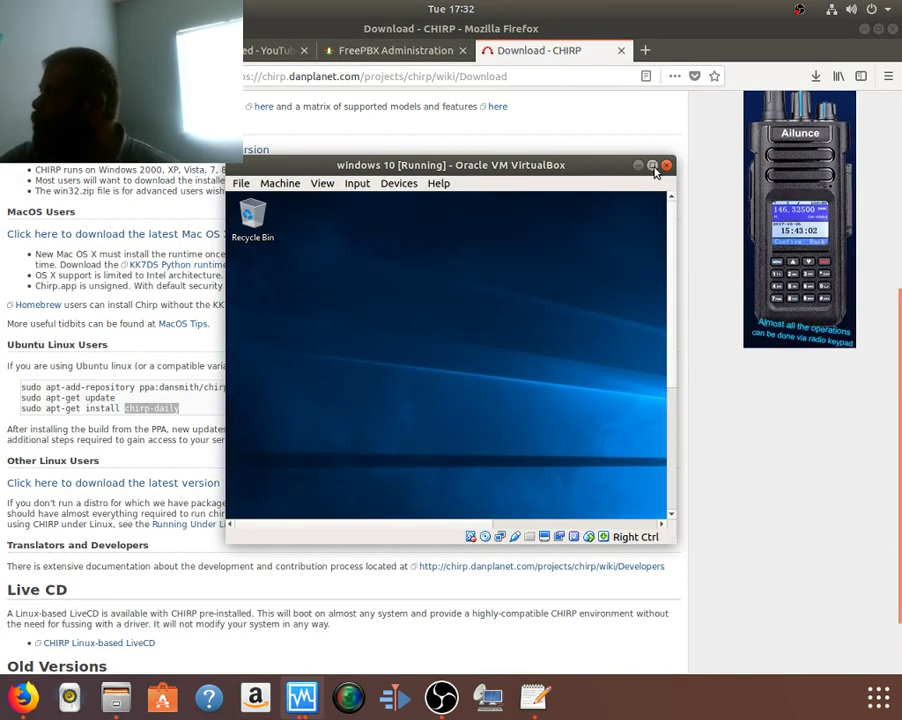
click(652, 165)
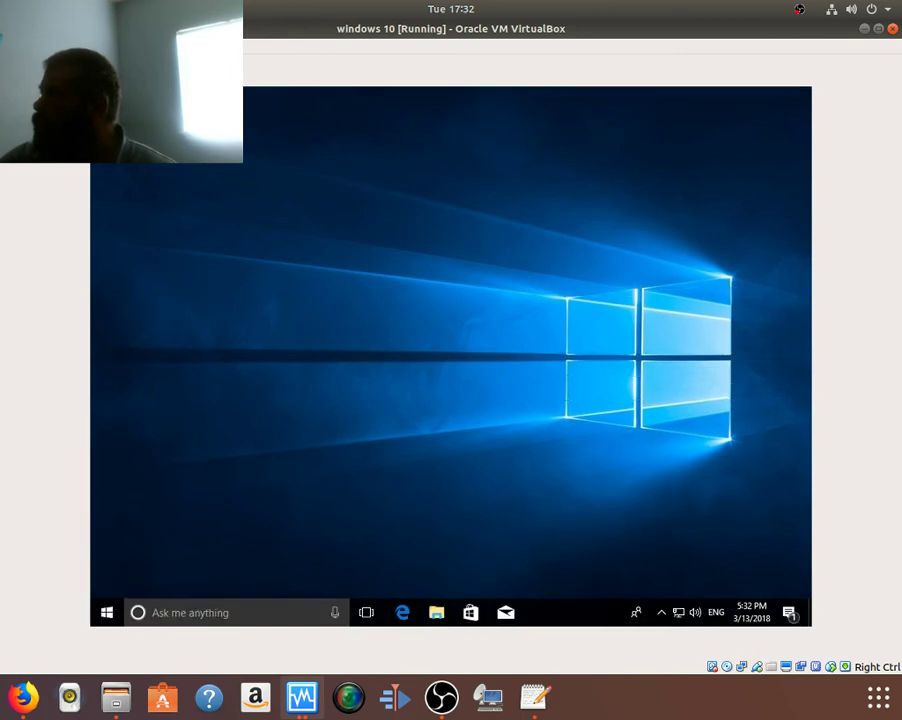
Step: Insert the Guest Additions CD image into the guest from the Devices menu
click(100, 45)
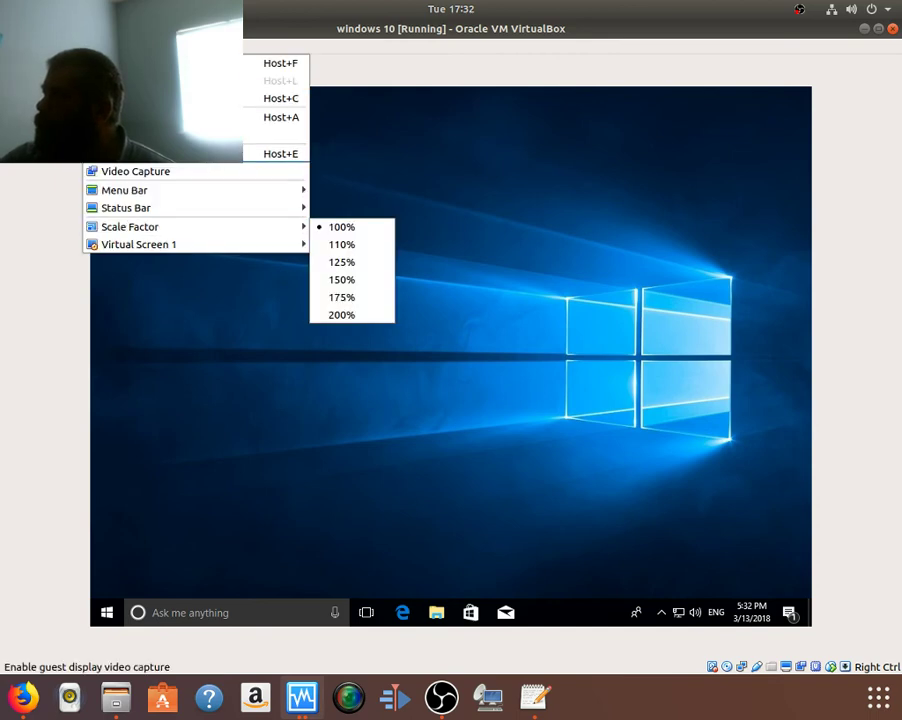
mouse_move(185, 45)
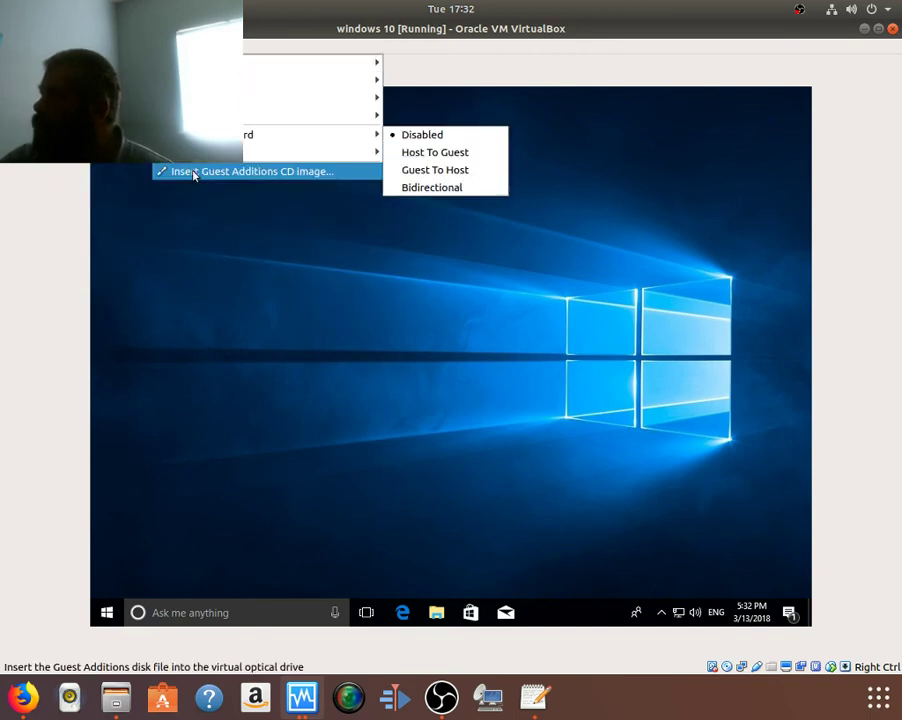
click(192, 173)
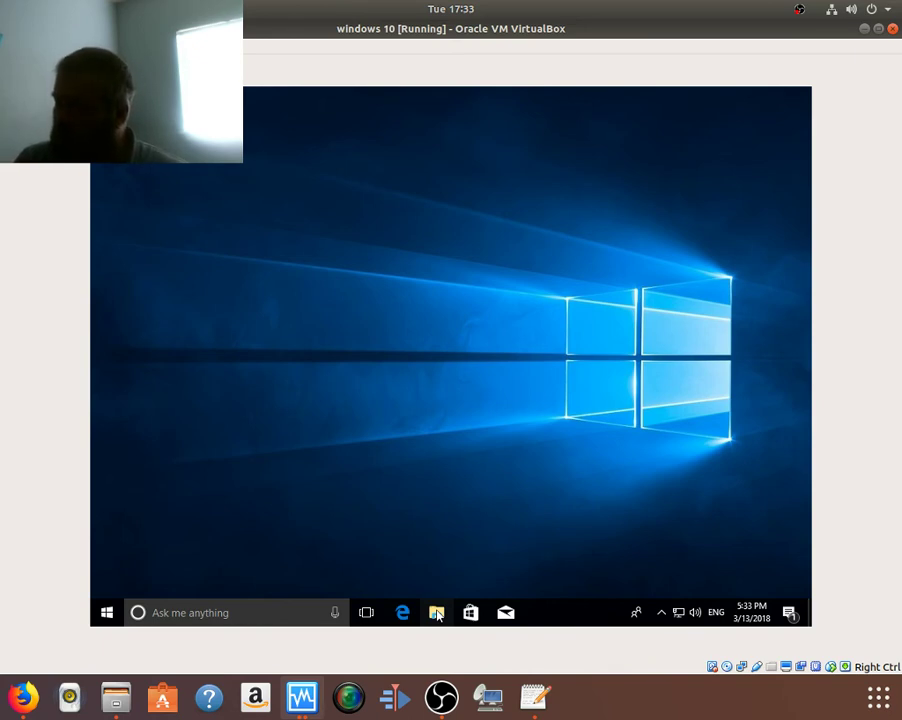
Step: Open File Explorer at Quick access from the guest's taskbar
click(437, 613)
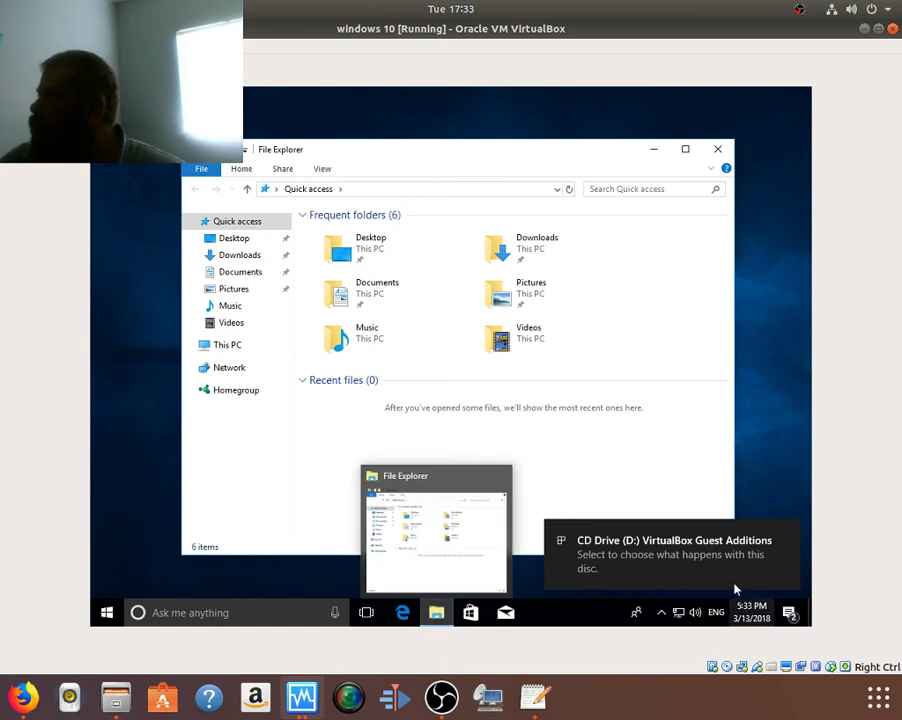
Step: Run the Guest Additions installer from the disc and approve it in User Account Control
click(700, 563)
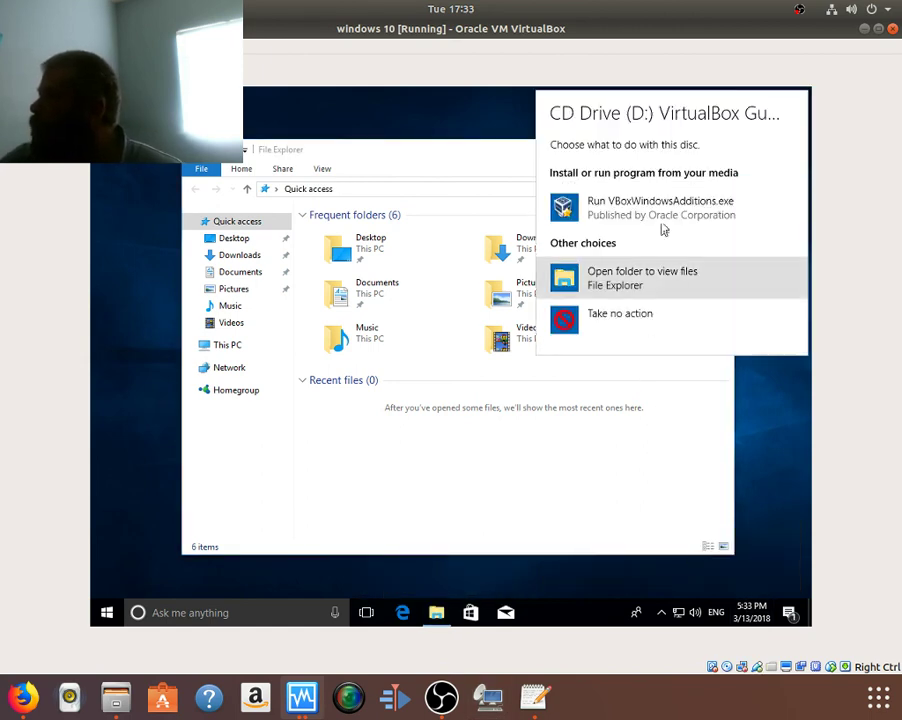
click(661, 207)
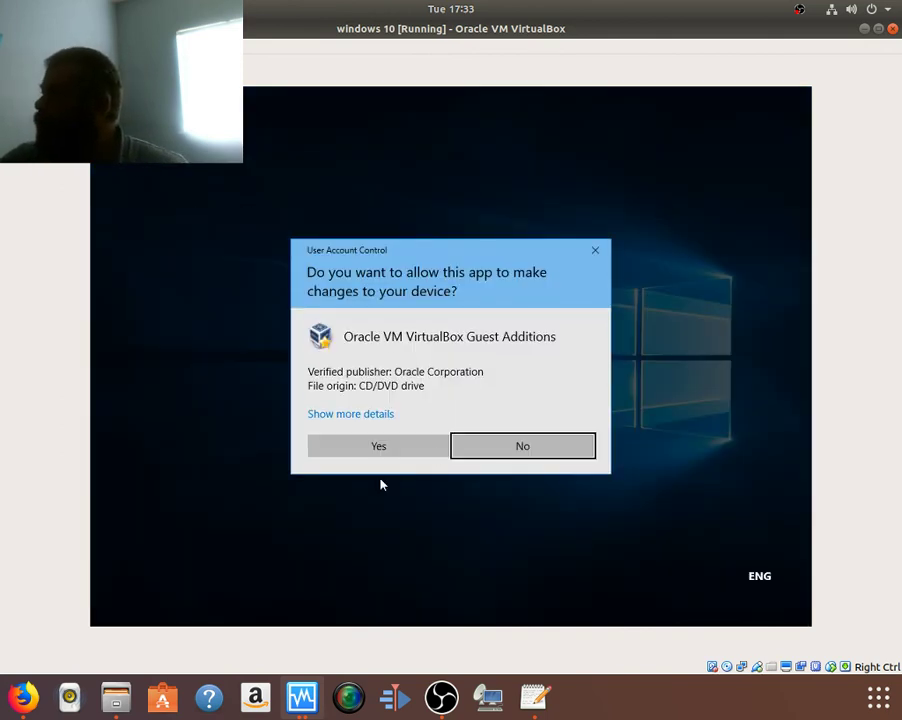
click(391, 451)
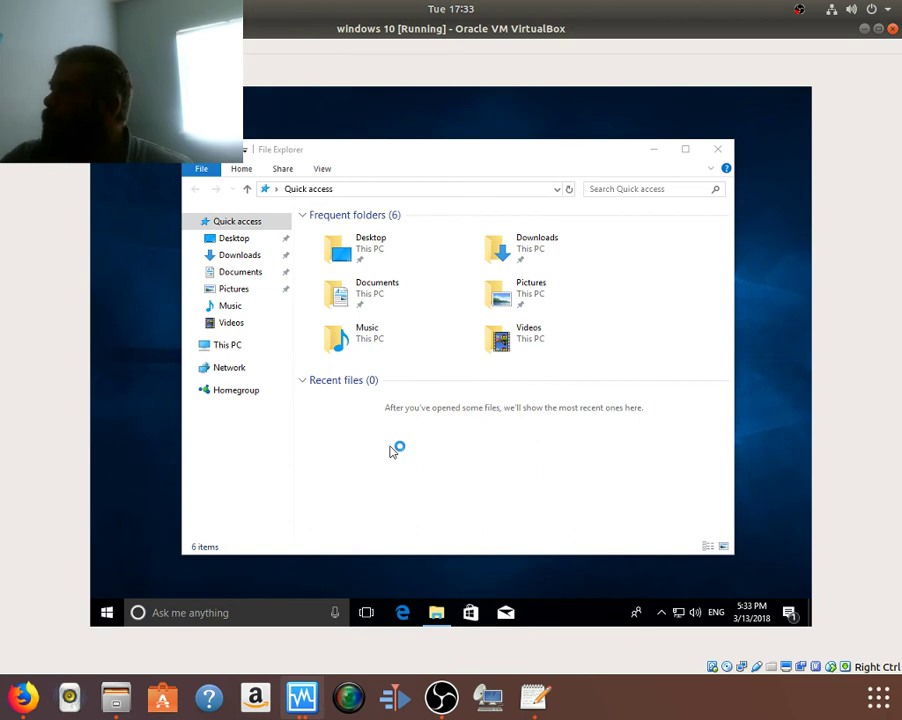
Step: Install Guest Additions 5.1.30 with the default install folder and default components
click(660, 152)
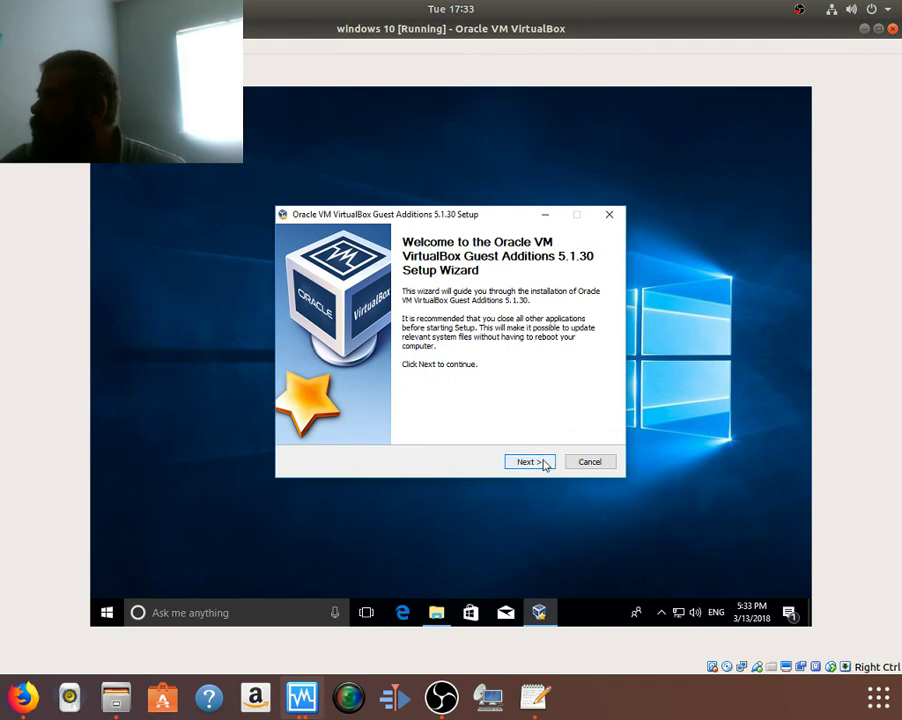
click(544, 465)
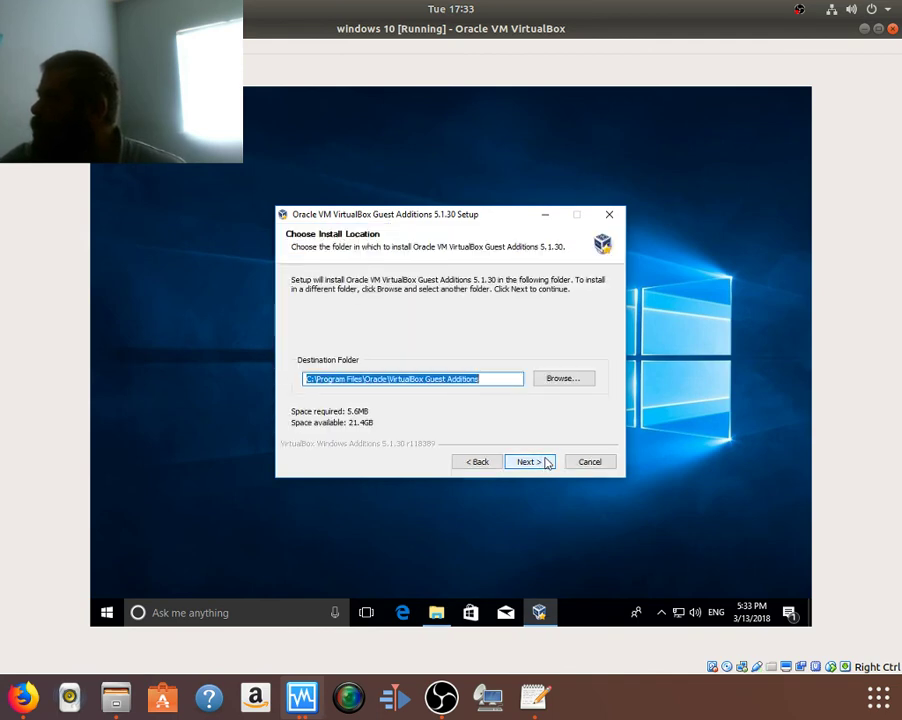
click(547, 464)
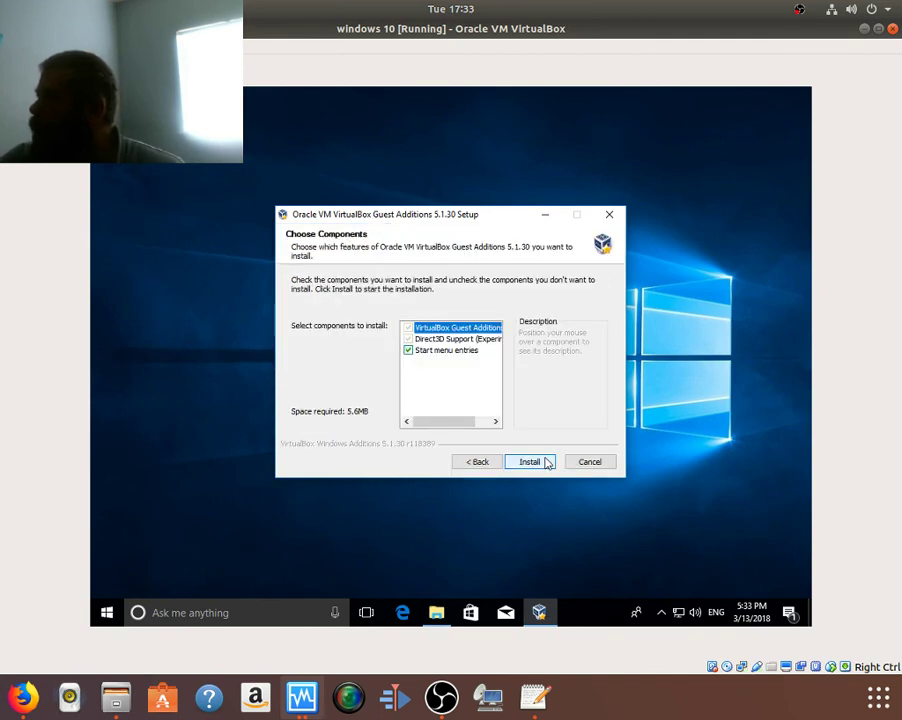
click(530, 462)
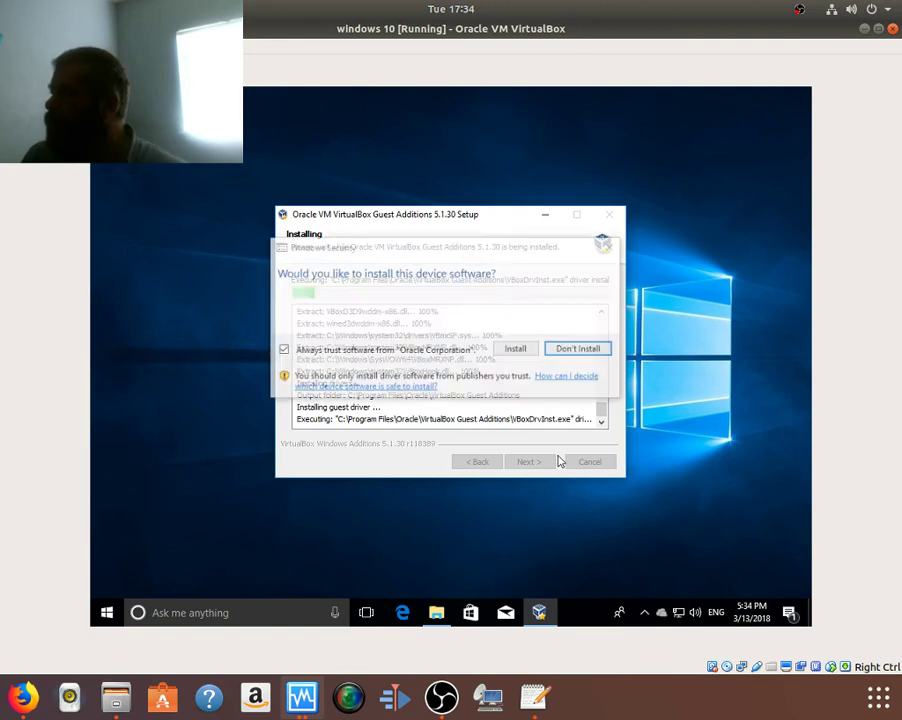
click(513, 350)
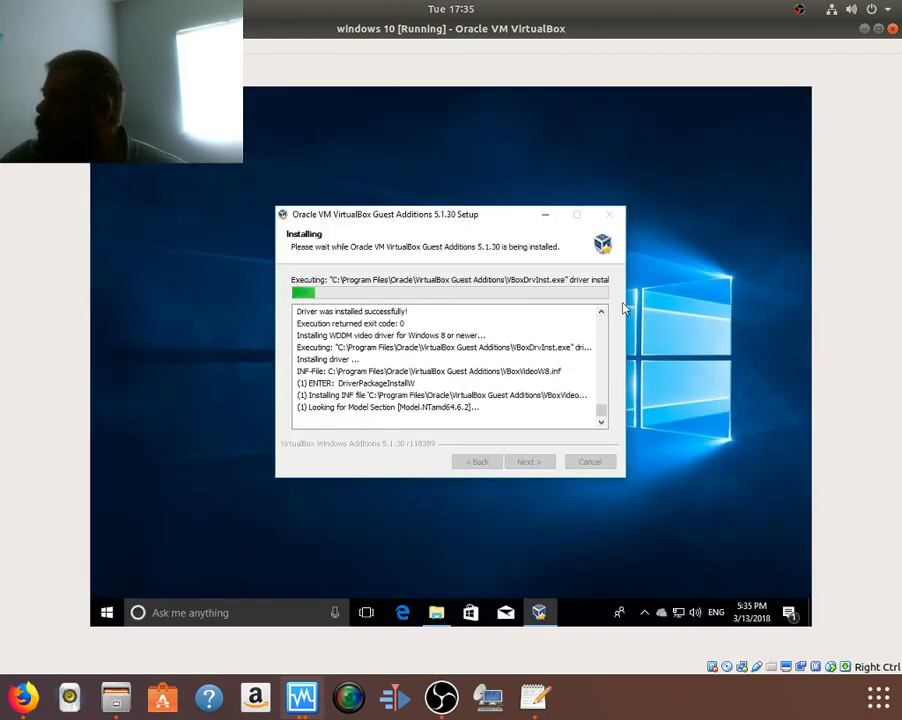
Step: Restore and re-maximize the VirtualBox window while Guest Additions setup keeps installing
click(879, 28)
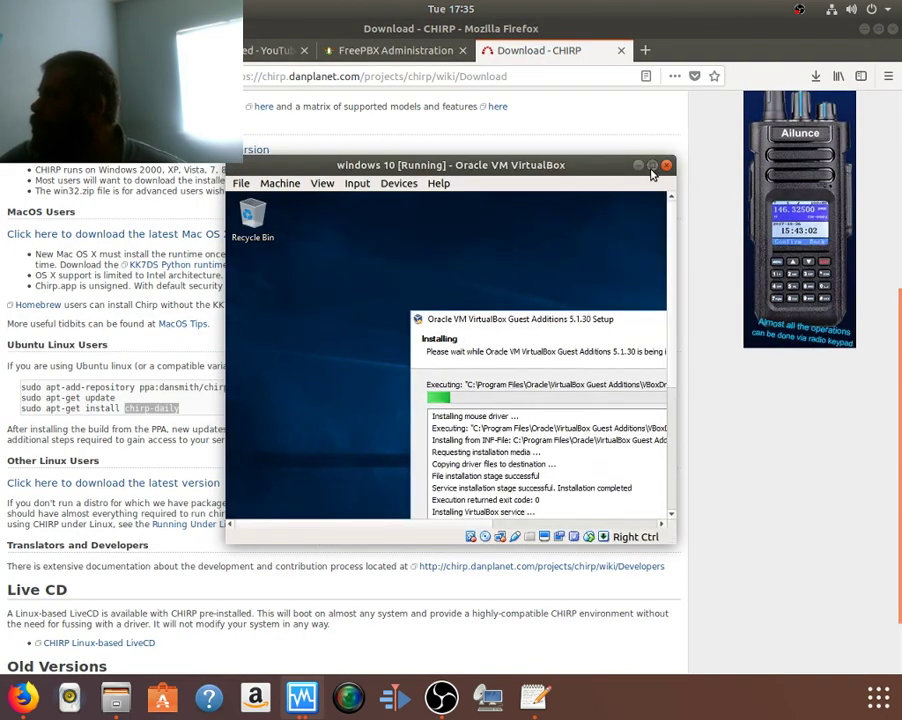
click(652, 165)
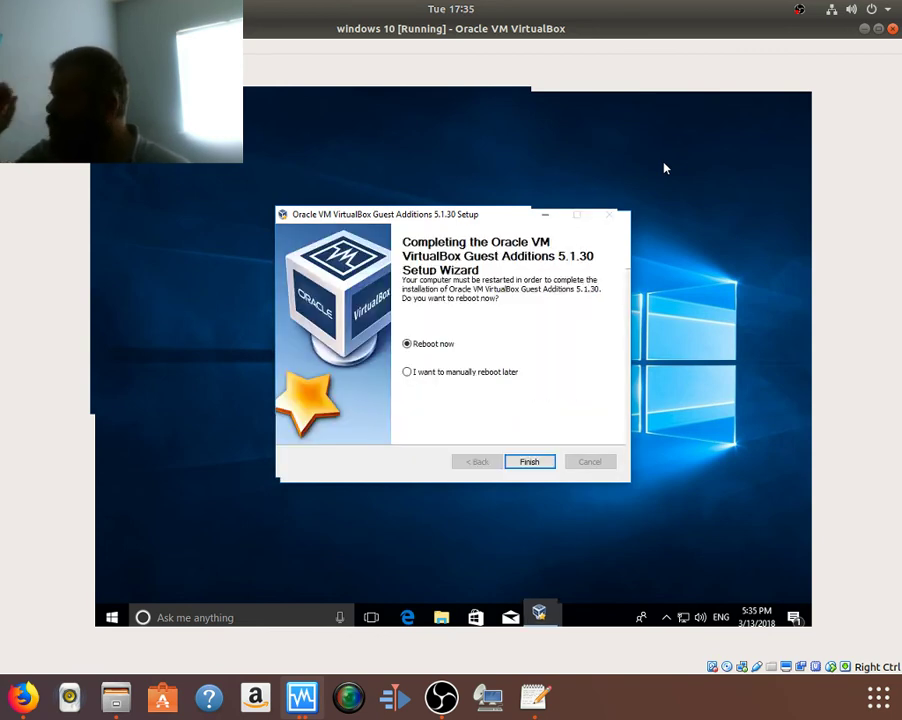
Step: Finish the Guest Additions wizard with 'Reboot now' selected
click(525, 465)
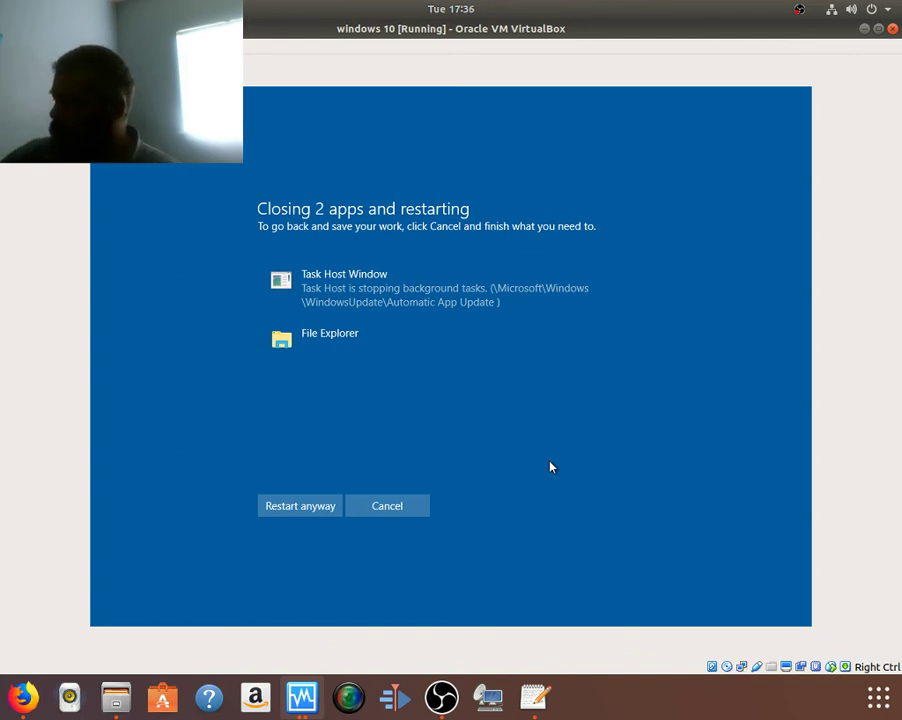
Step: Restart the guest anyway despite Task Host Window and File Explorer still being open
click(300, 506)
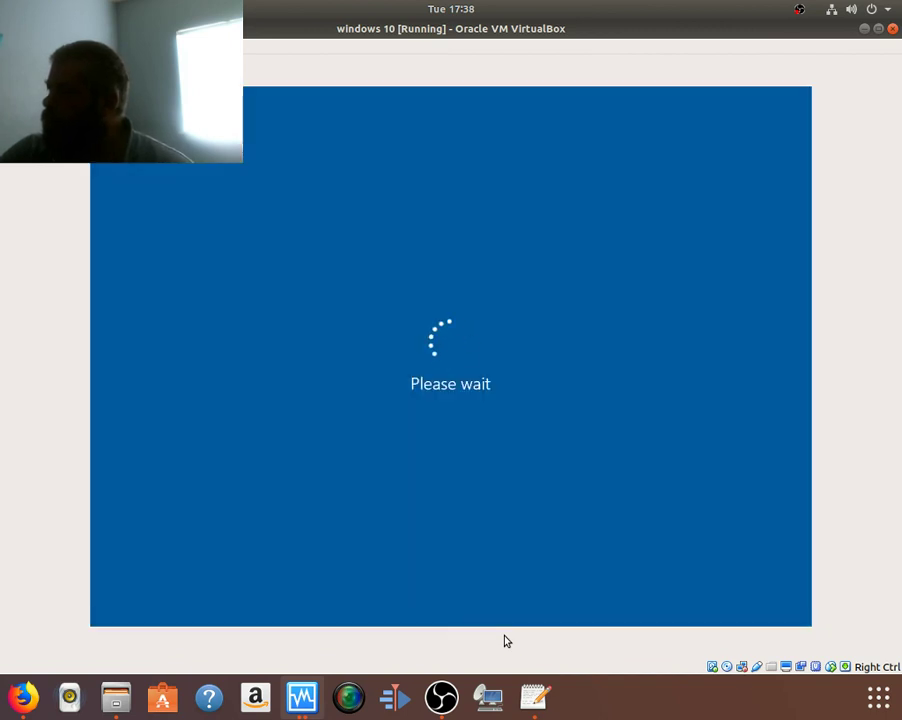
Step: Load pizzahut.com in a new Firefox tab, then return to the VirtualBox guest
click(24, 697)
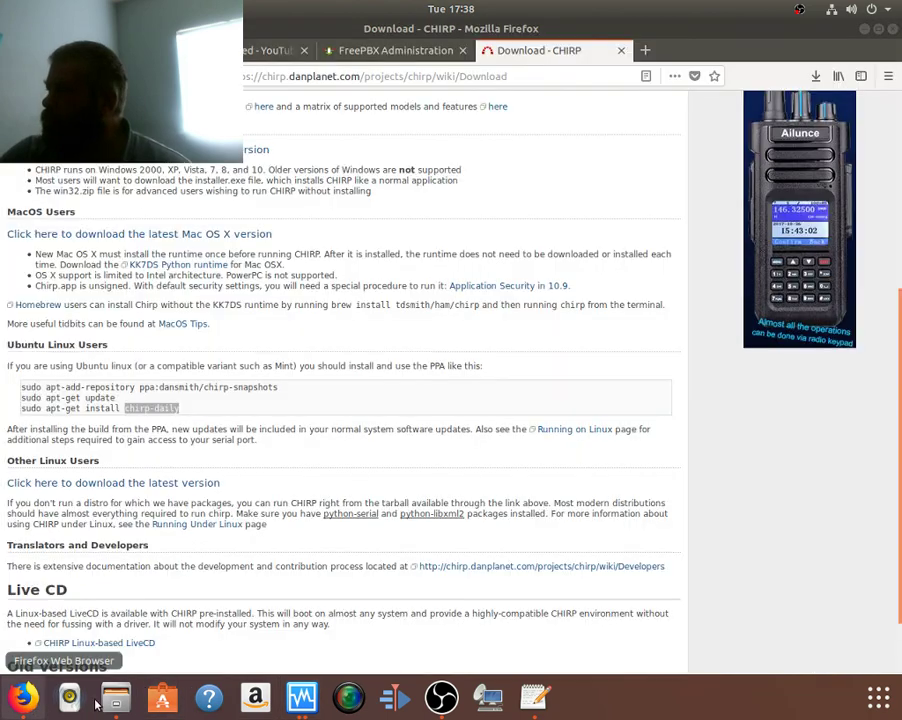
click(646, 50)
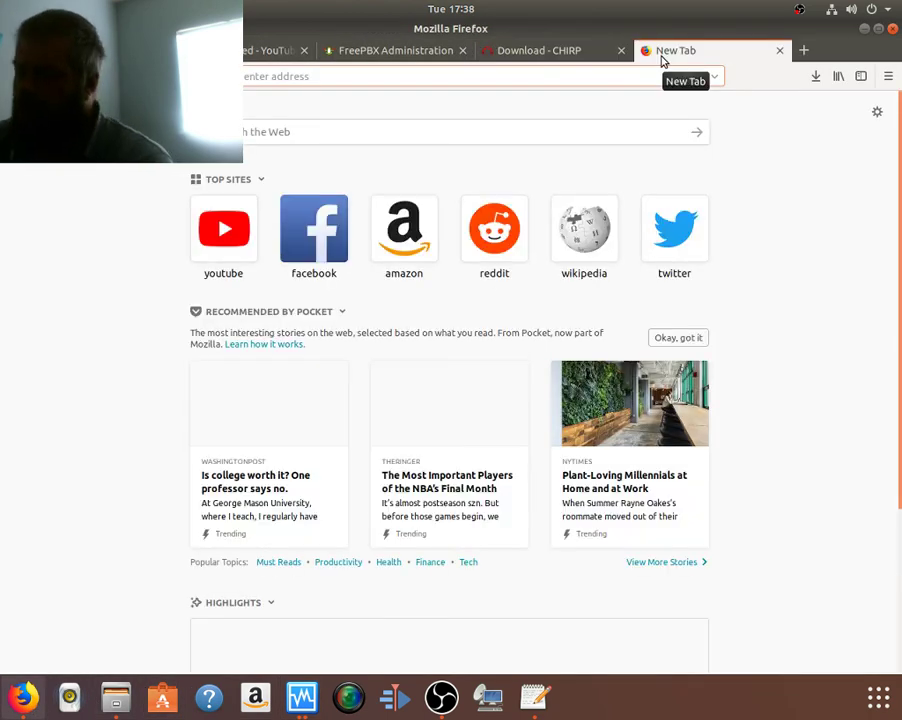
text(pi)
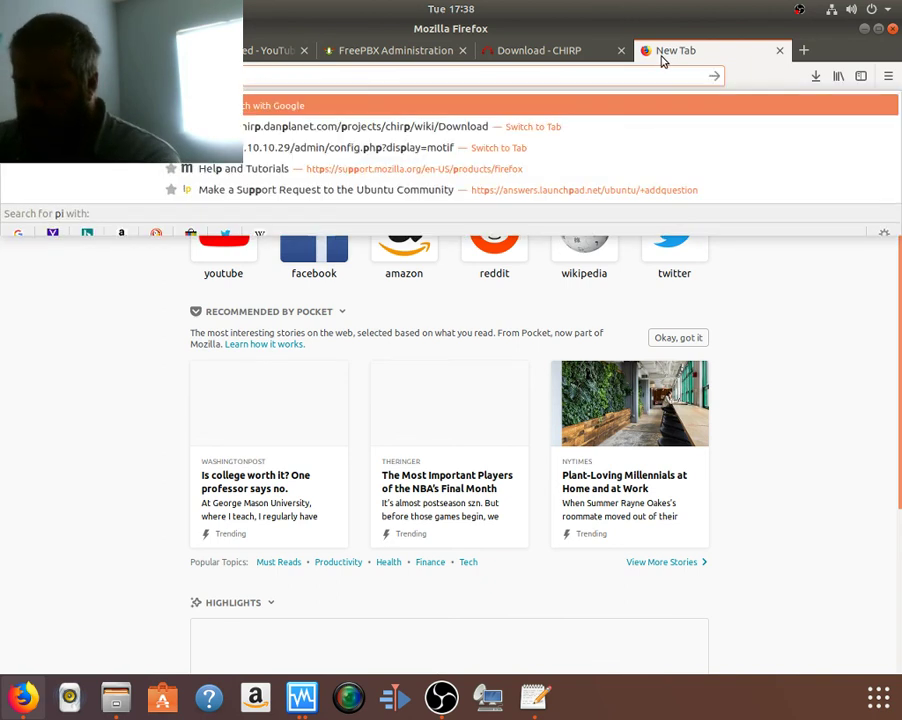
key(BackSpace)
key(BackSpace)
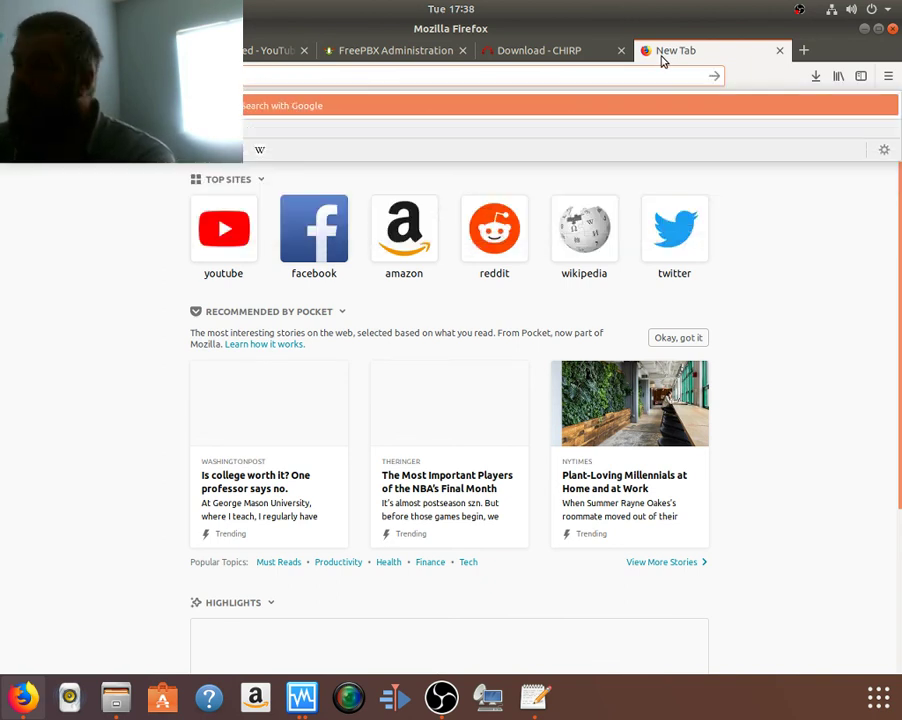
text(pi)
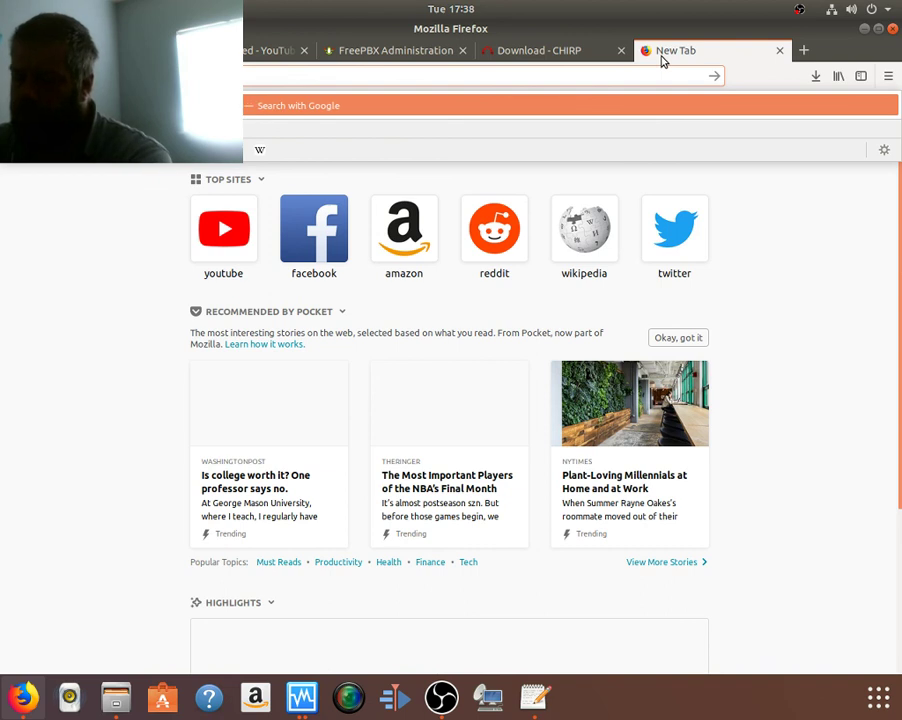
text(.com)
key(Return)
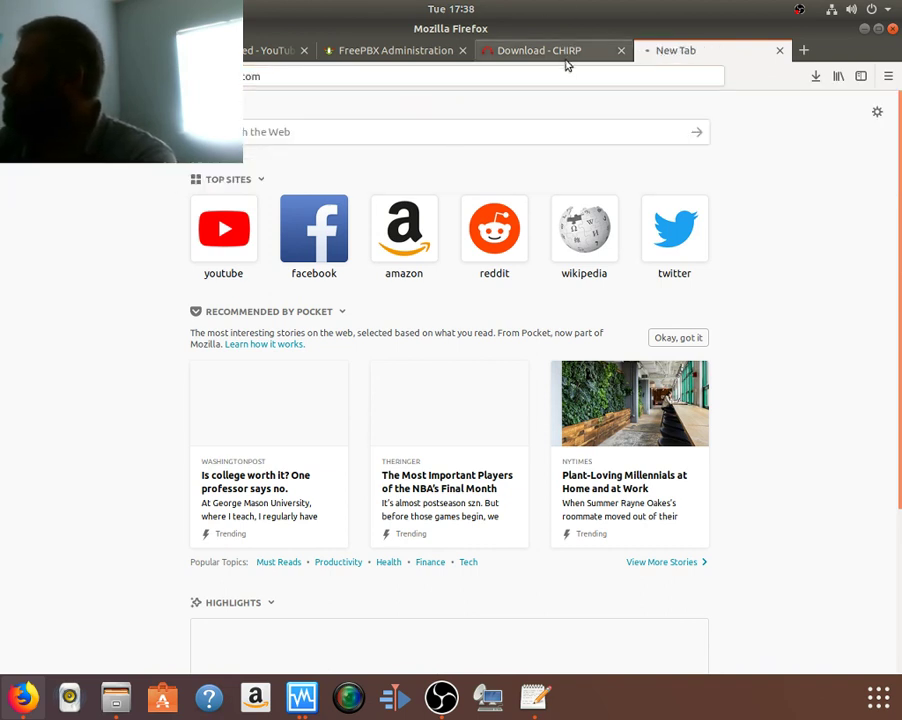
key(alt+Tab)
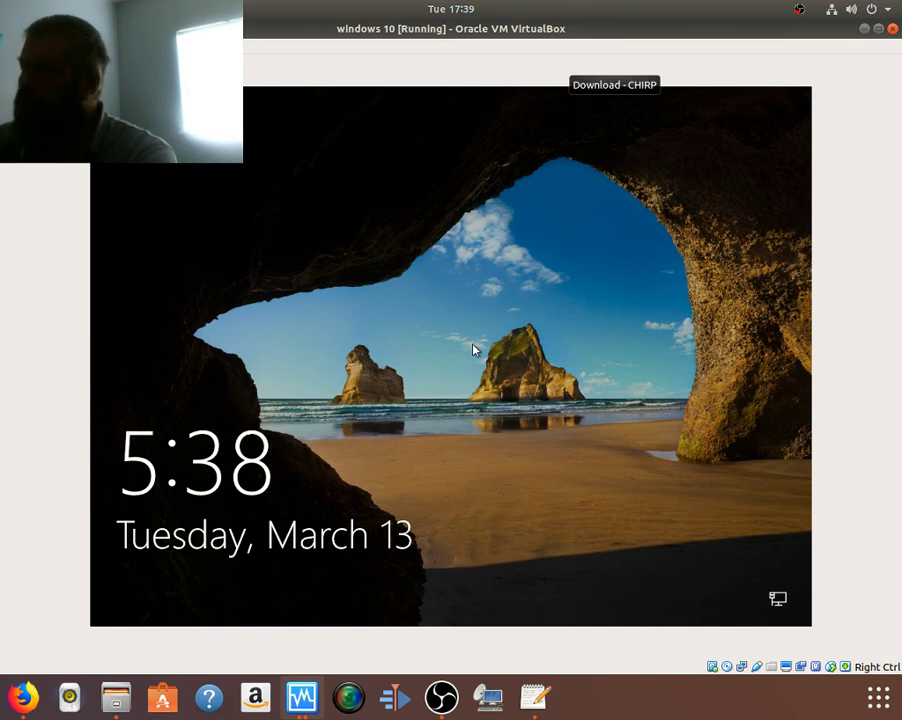
Step: Dismiss the guest's lock screen and sign in with the account password
click(474, 349)
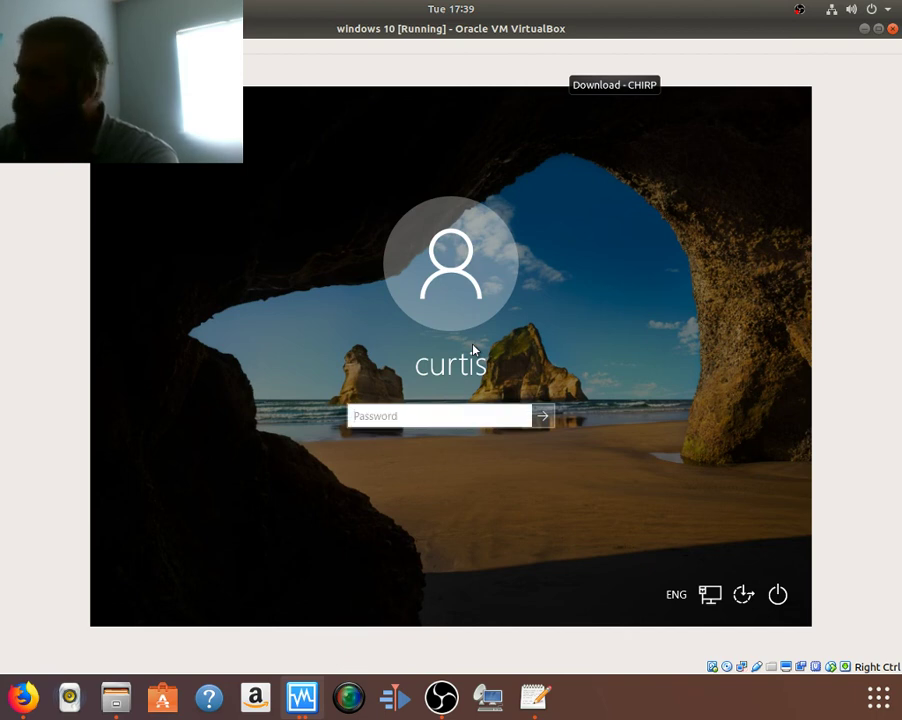
text(••••••)
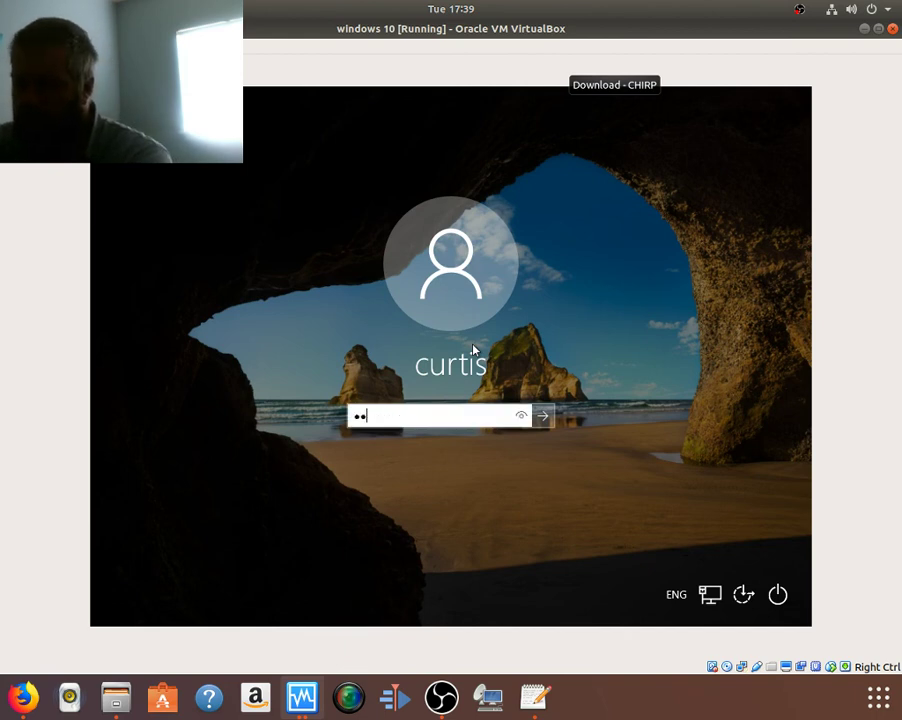
text(•••)
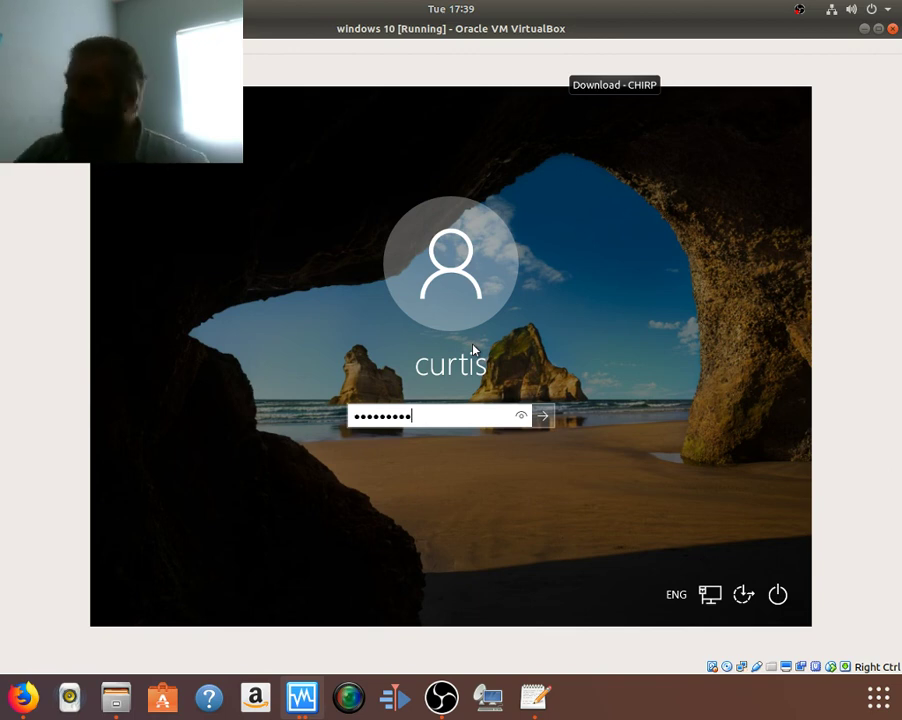
key(Return)
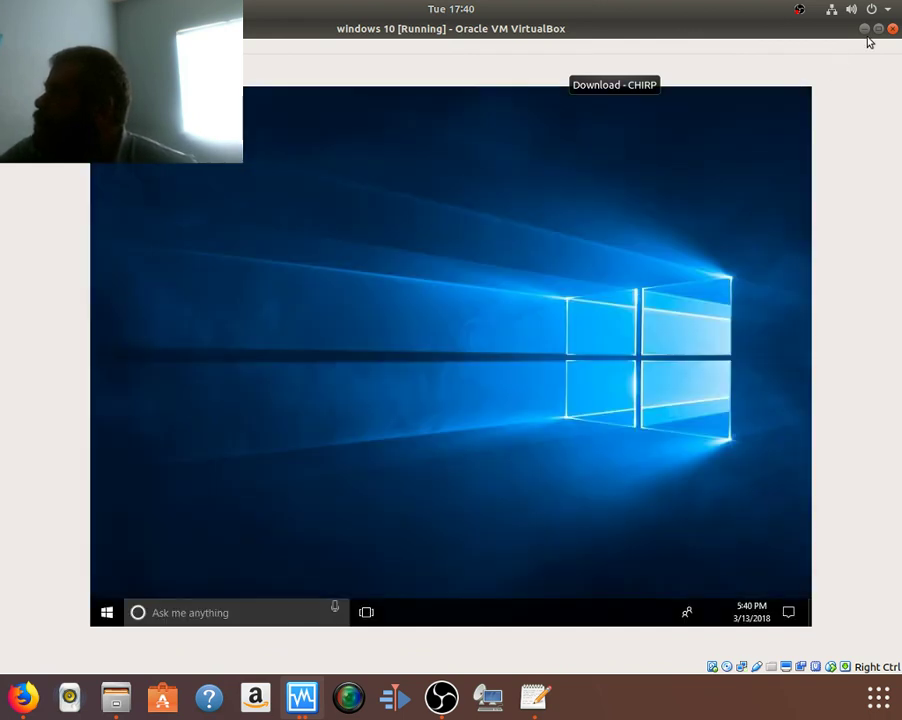
Step: Open the guest's Display settings from the desktop menu and check the guest resizes with the VM window
click(877, 30)
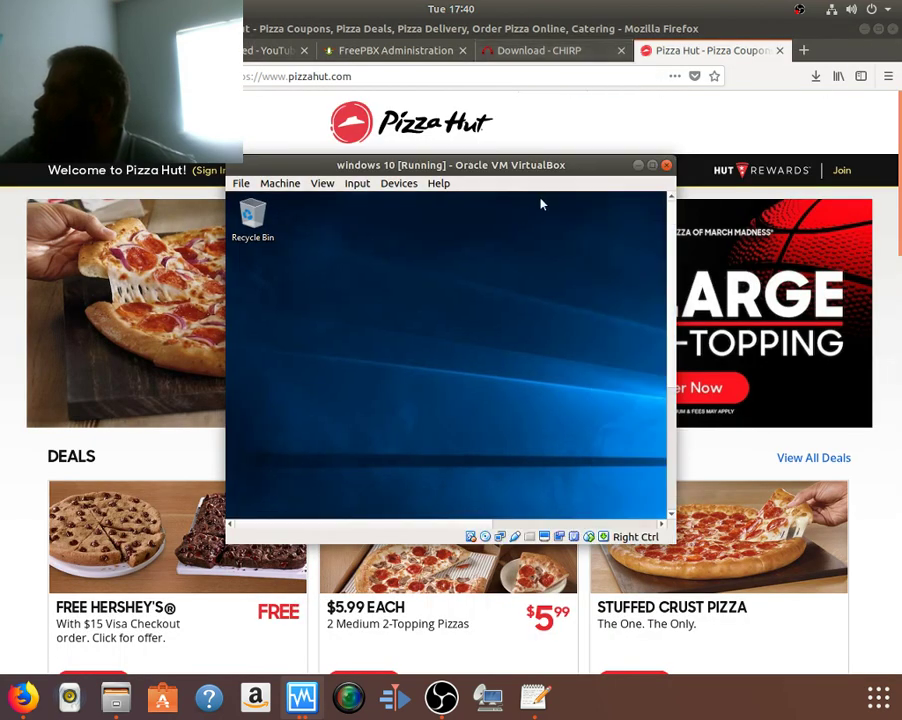
click(651, 166)
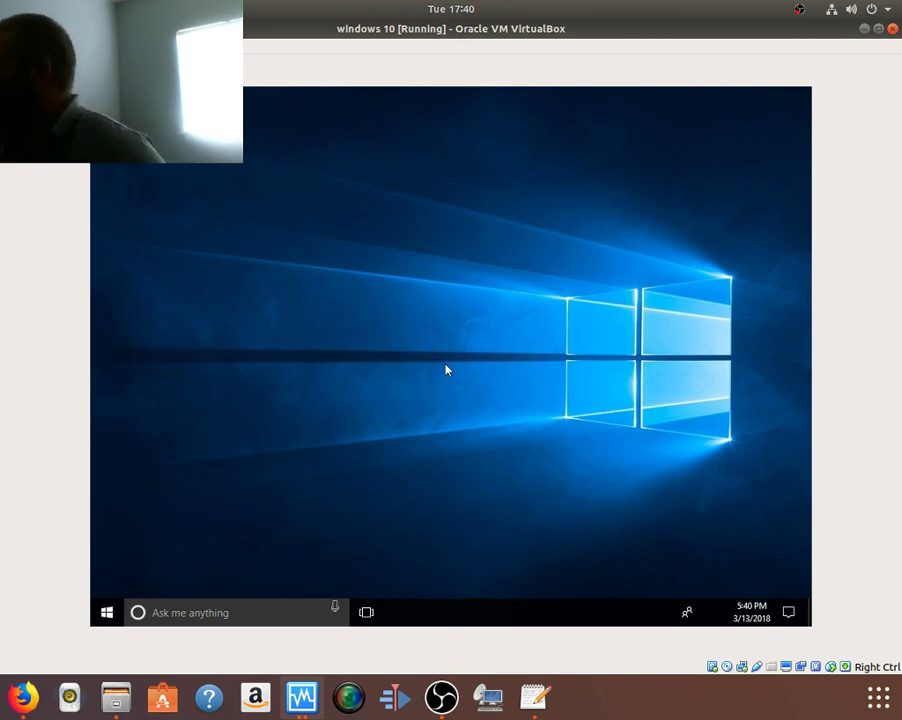
right_click(446, 368)
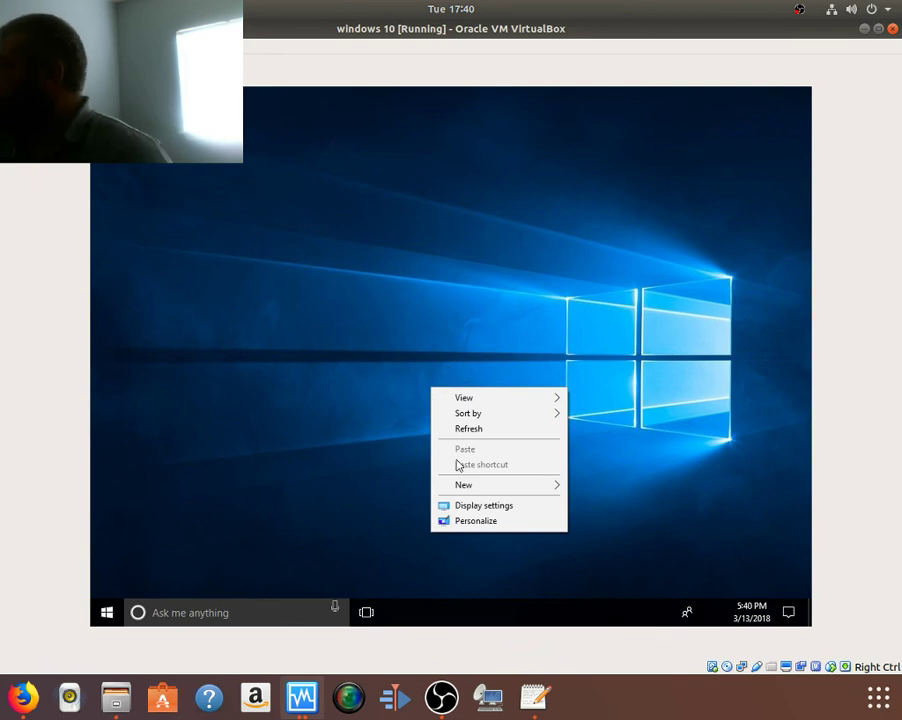
click(470, 509)
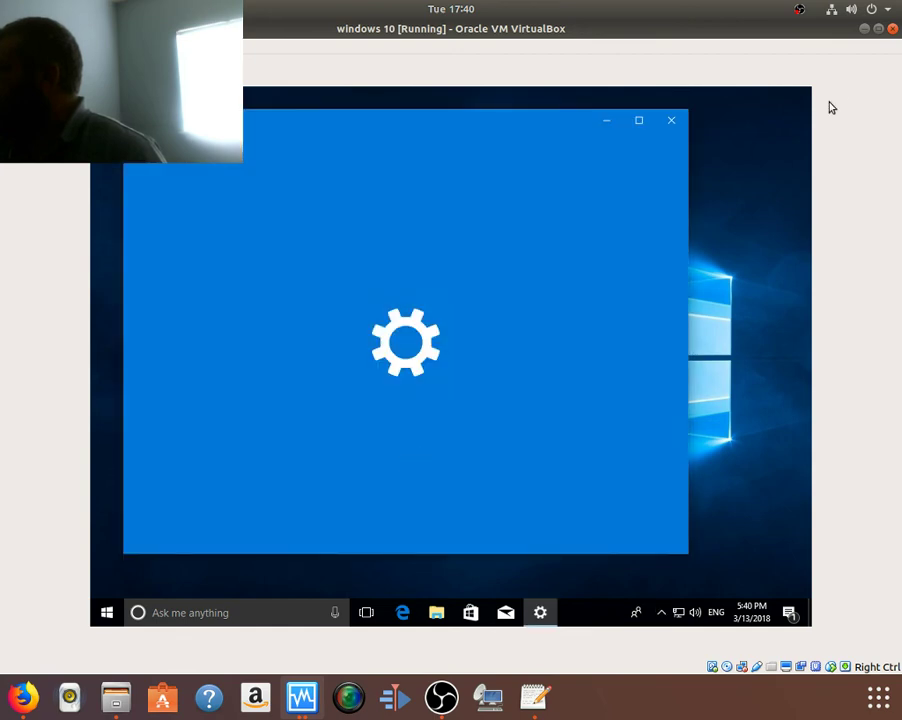
click(879, 30)
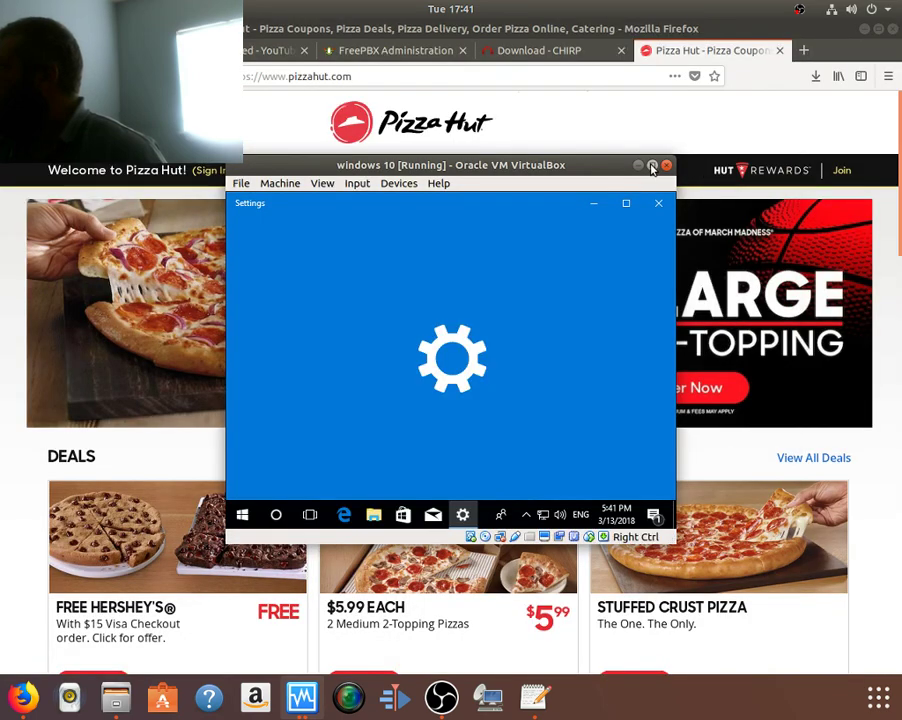
click(652, 166)
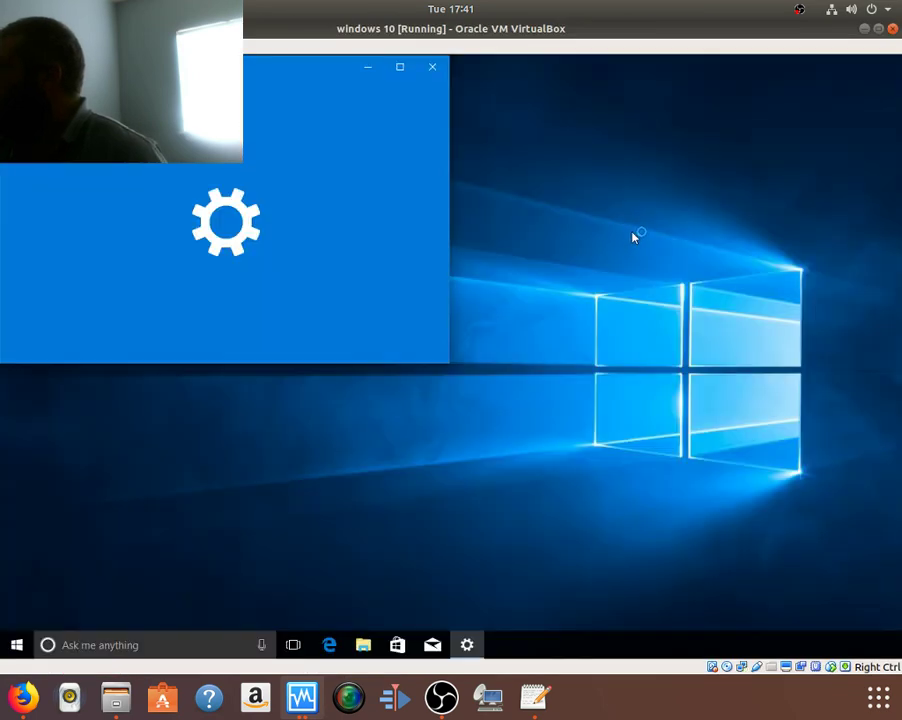
Step: Close the guest's Settings window
click(438, 72)
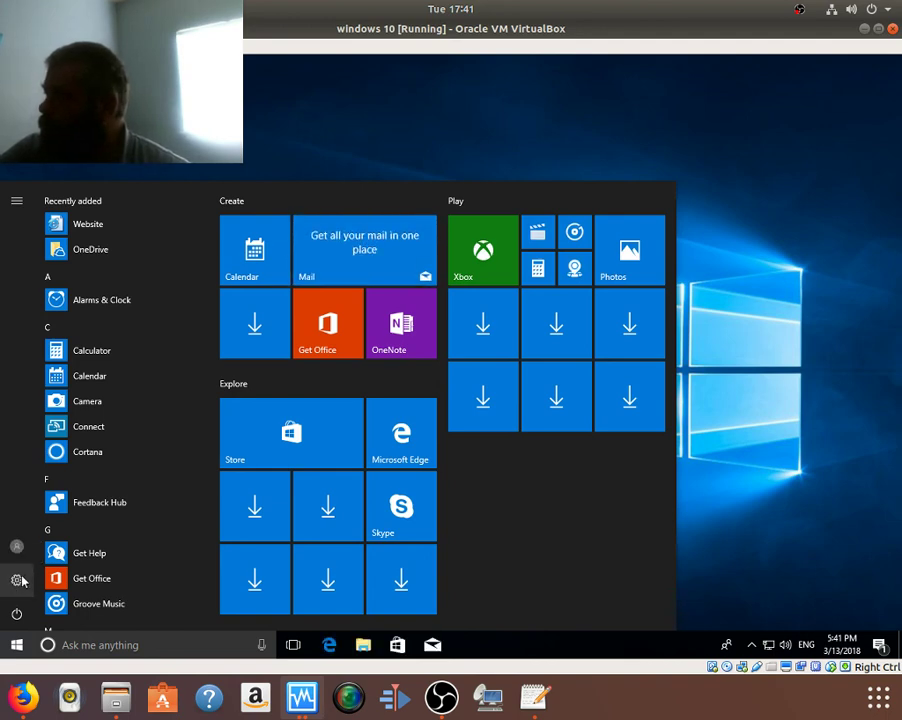
Step: In maximized Settings > Privacy, turn off language-list content, app-launch tracking and suggested Settings content
click(17, 580)
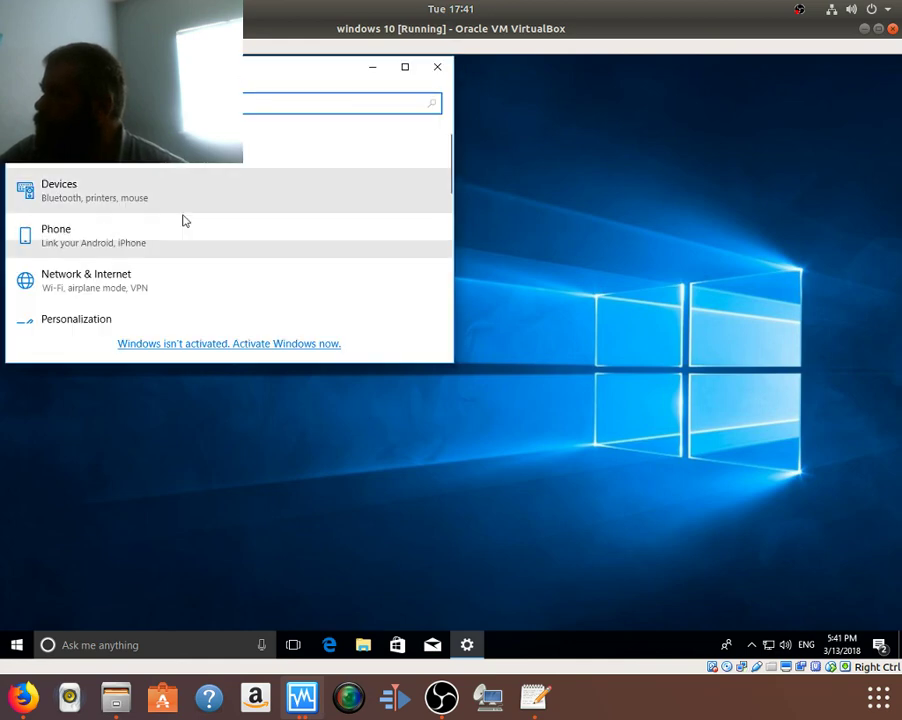
scroll(223, 244, down, 5)
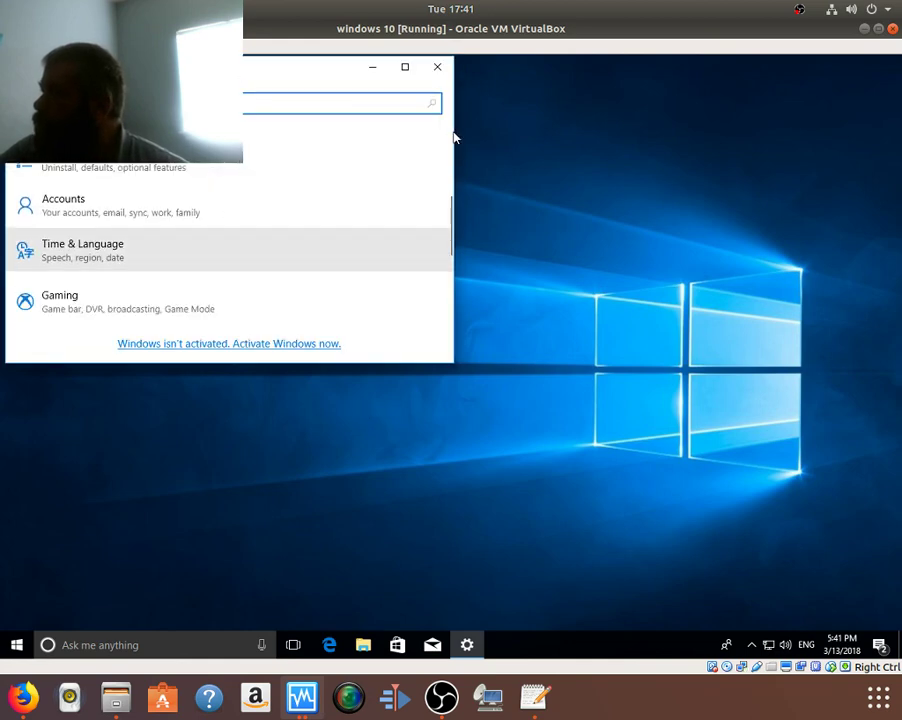
click(405, 67)
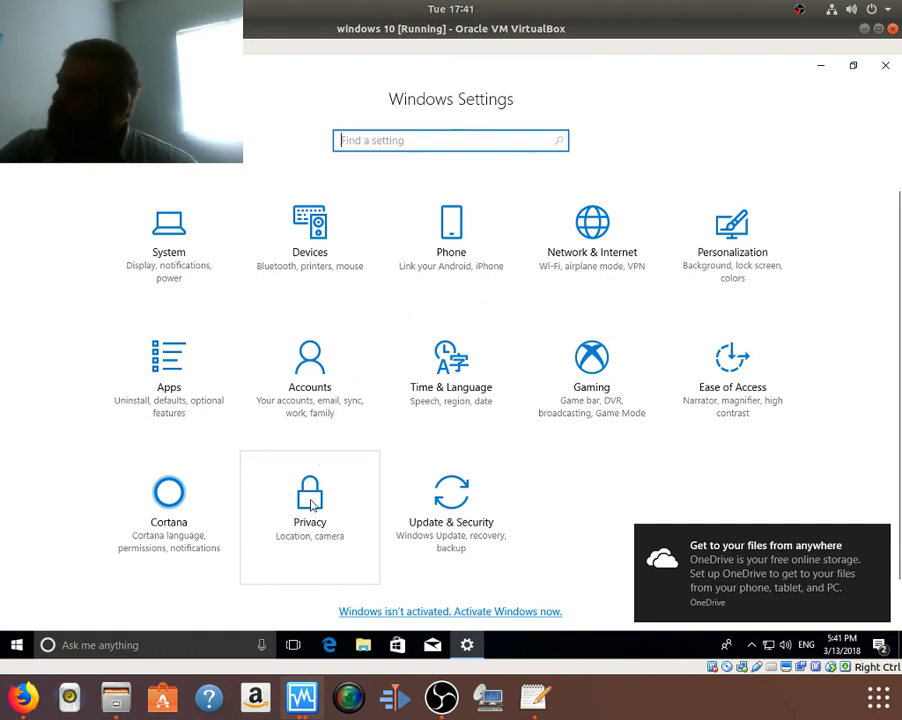
click(312, 505)
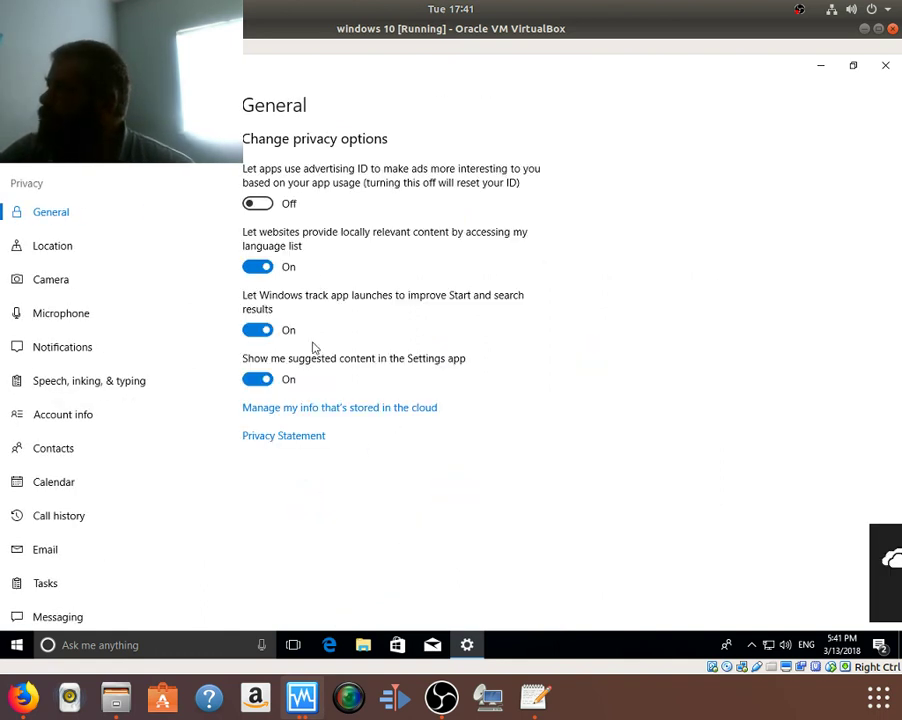
click(257, 274)
click(258, 338)
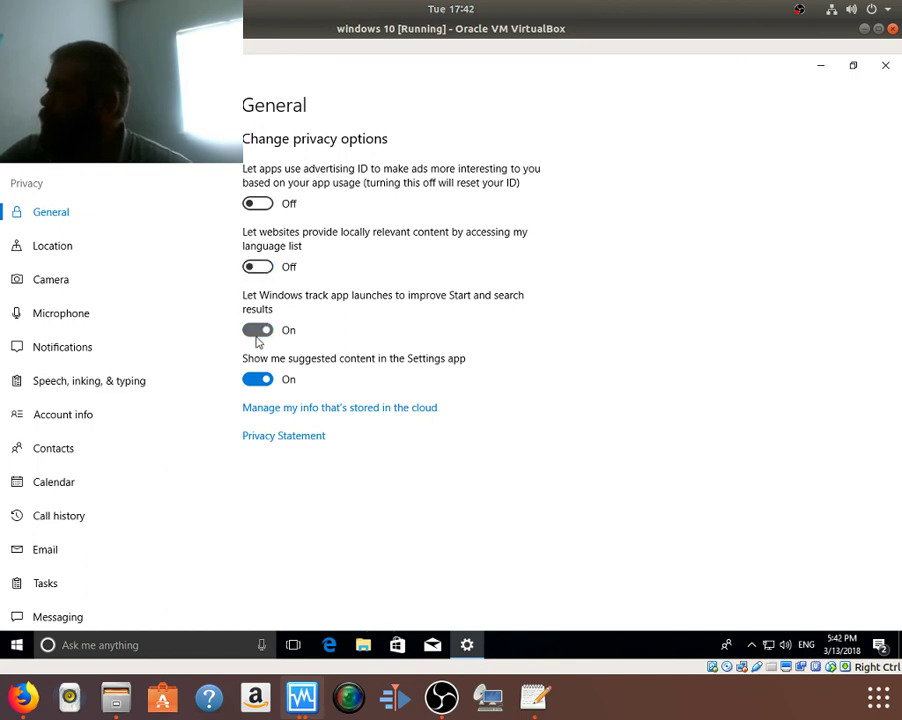
click(257, 380)
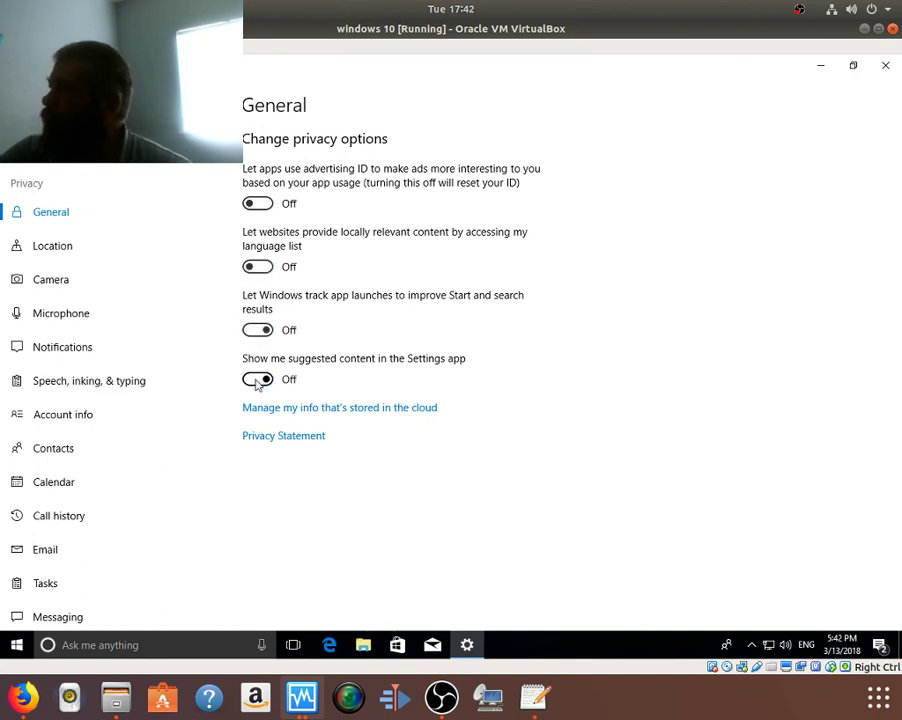
Step: Turn off app access to the camera, microphone and notifications
click(63, 258)
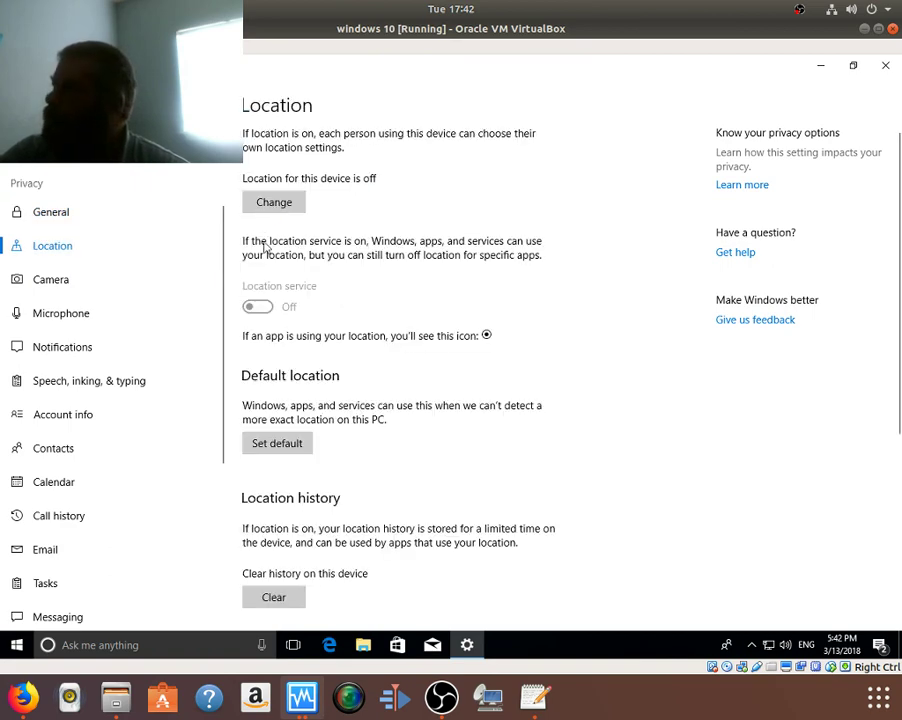
scroll(308, 362, down, 4)
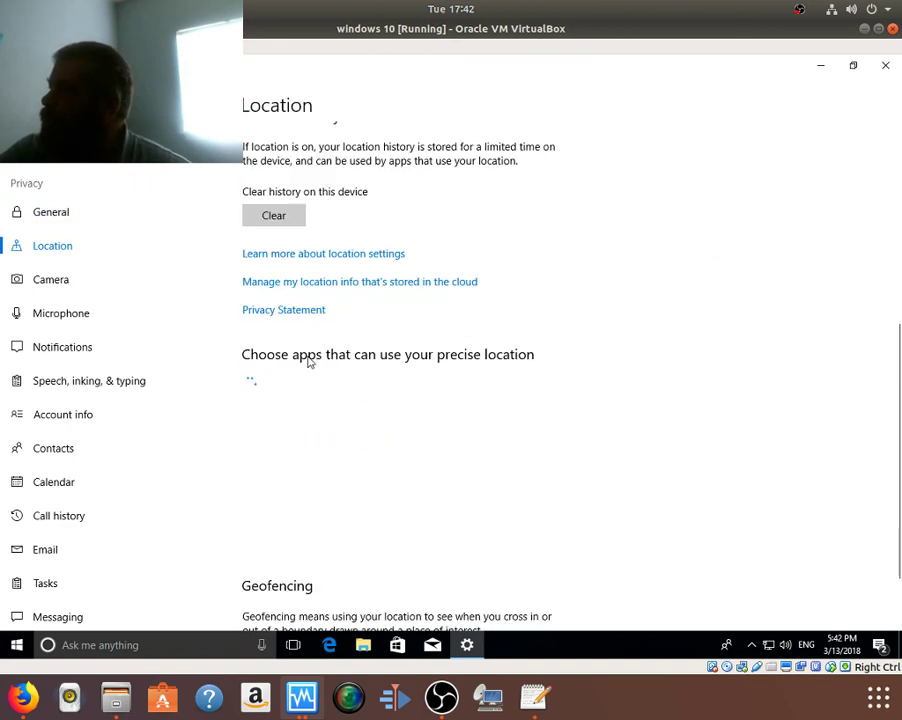
scroll(308, 362, up, 4)
scroll(308, 362, down, 5)
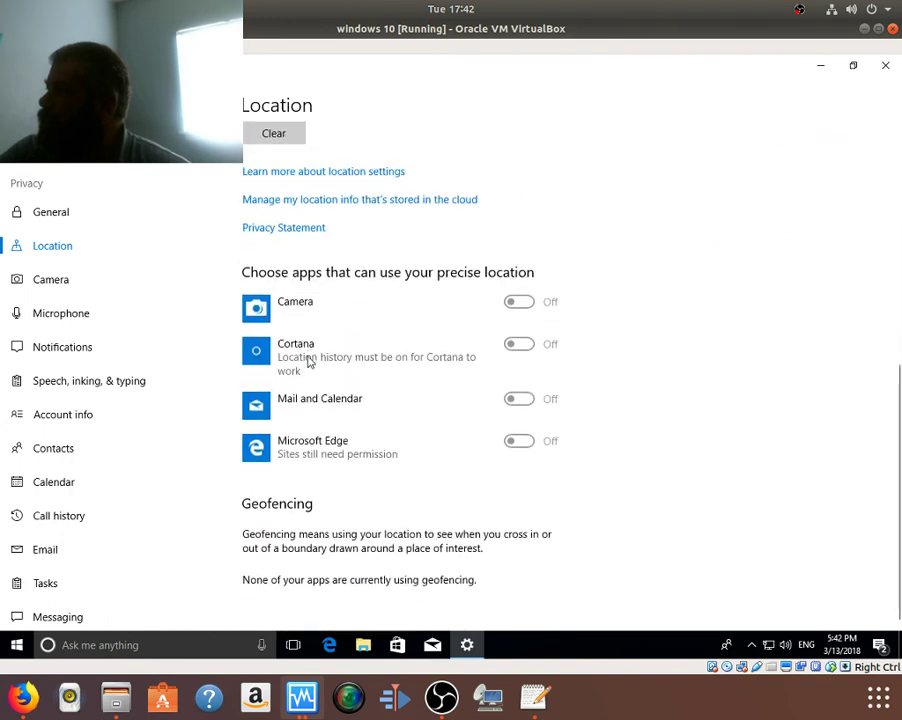
click(56, 288)
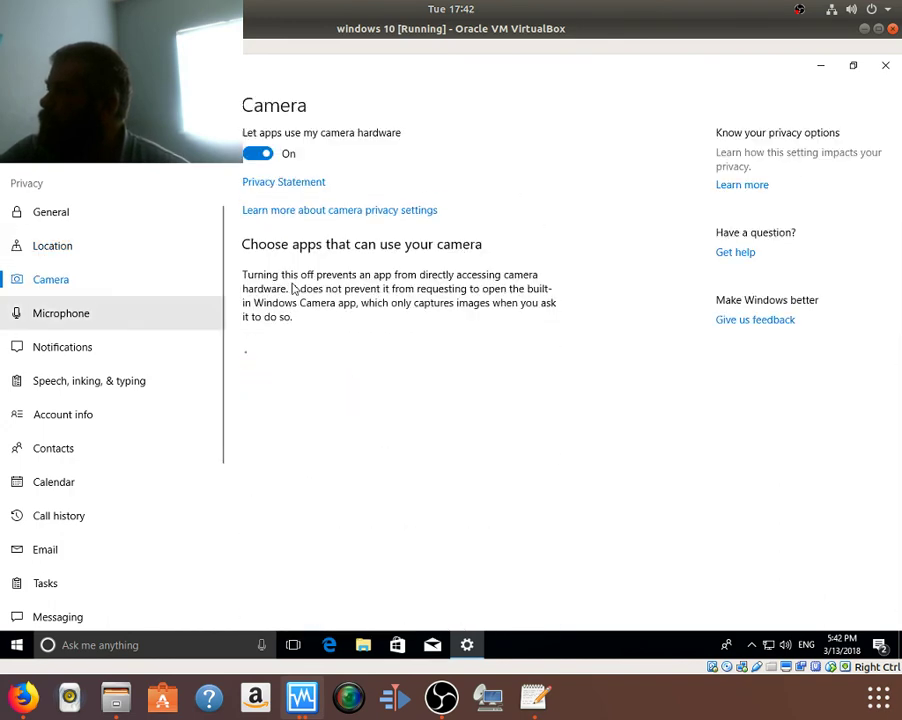
click(253, 156)
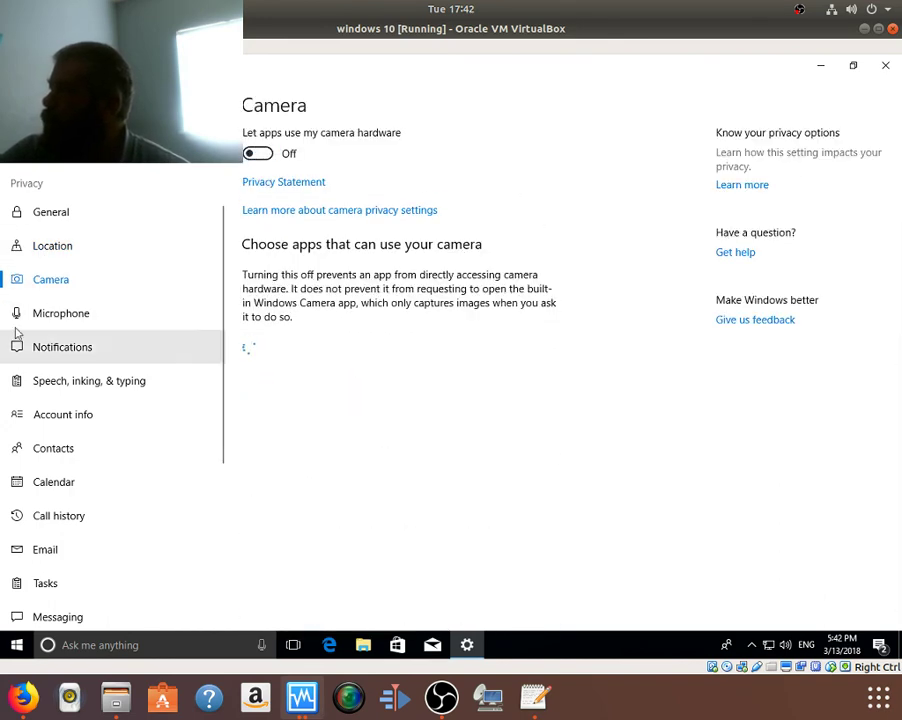
click(59, 316)
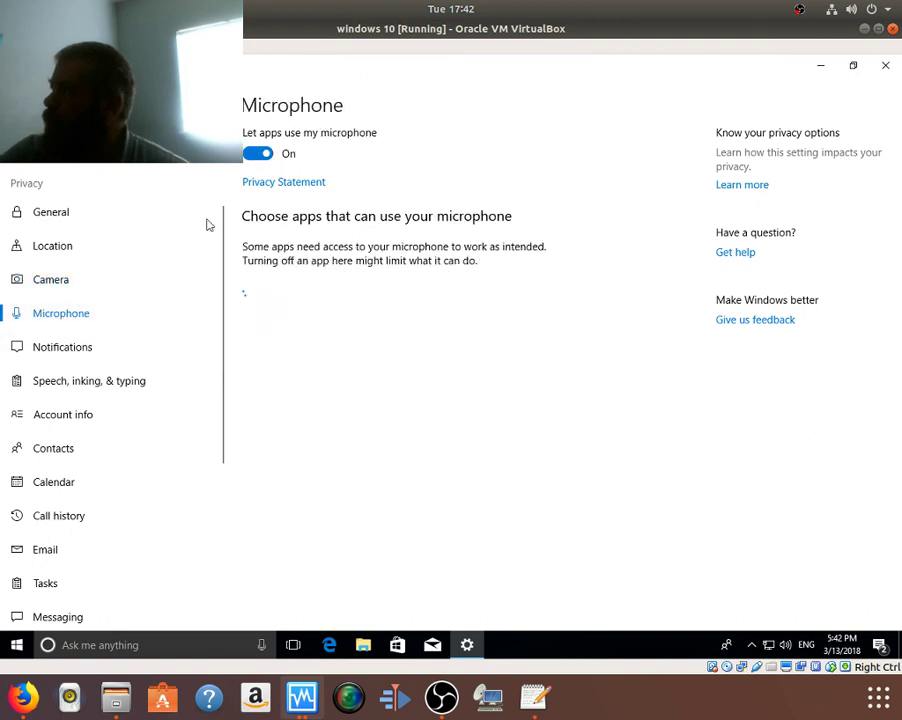
click(258, 153)
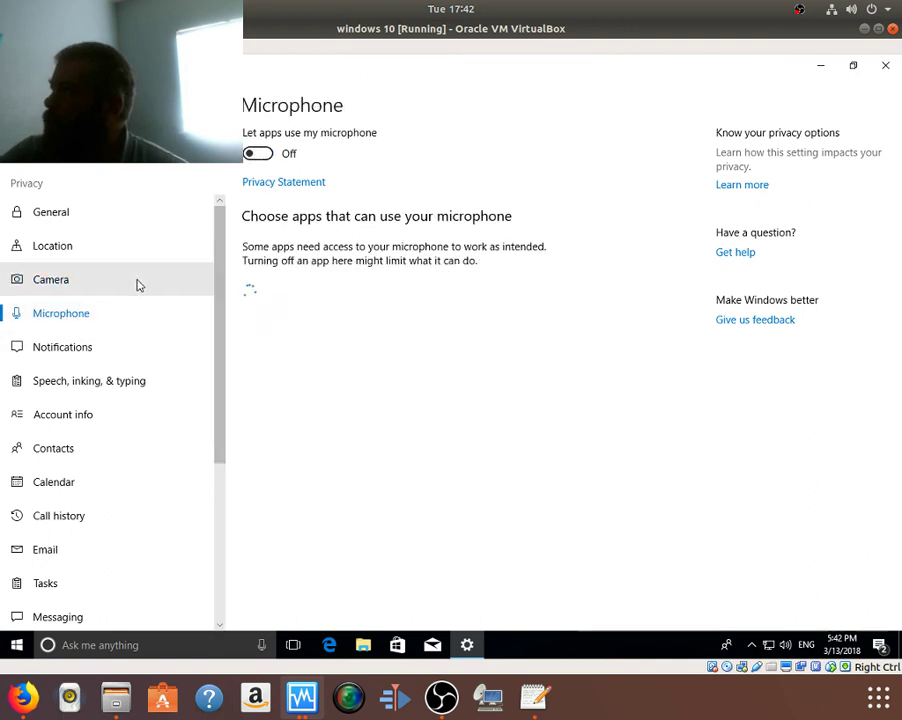
click(60, 352)
click(255, 155)
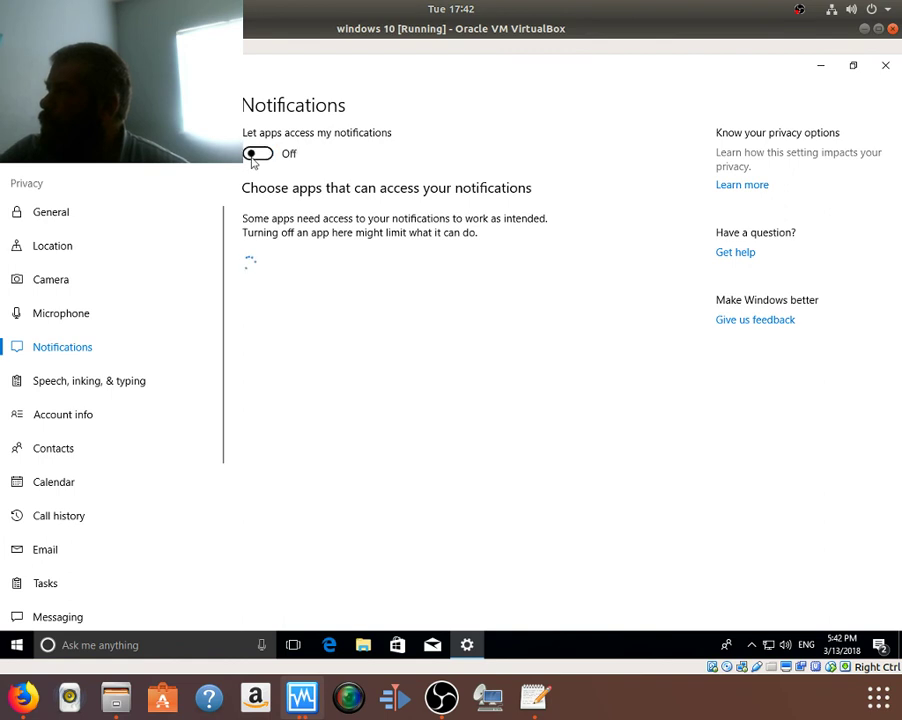
Step: Block app access to account info, contacts, calendar and call history
click(62, 382)
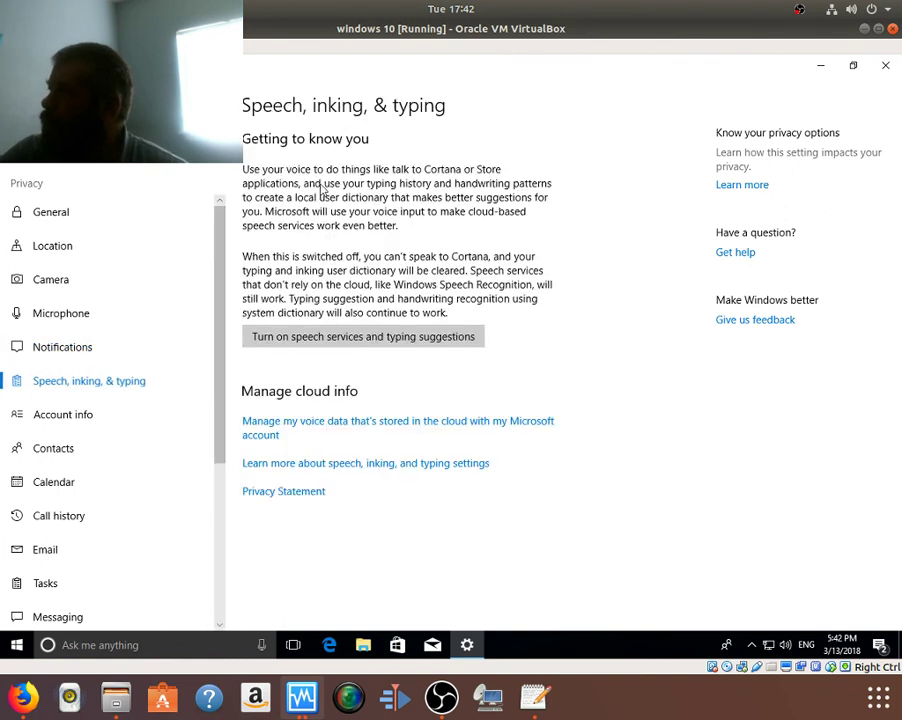
click(97, 425)
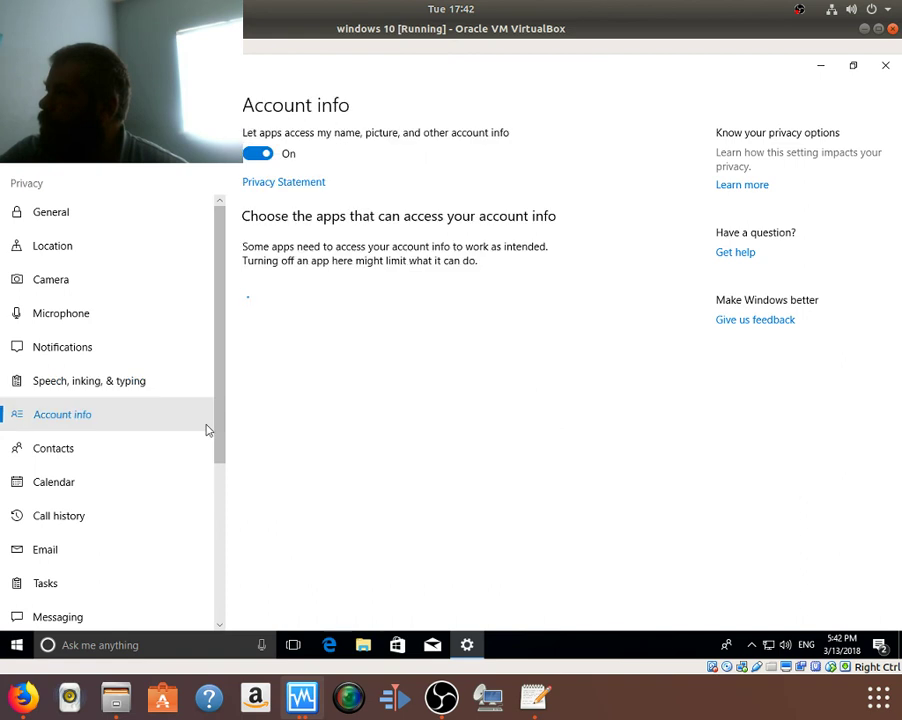
click(262, 154)
scroll(129, 443, down, 2)
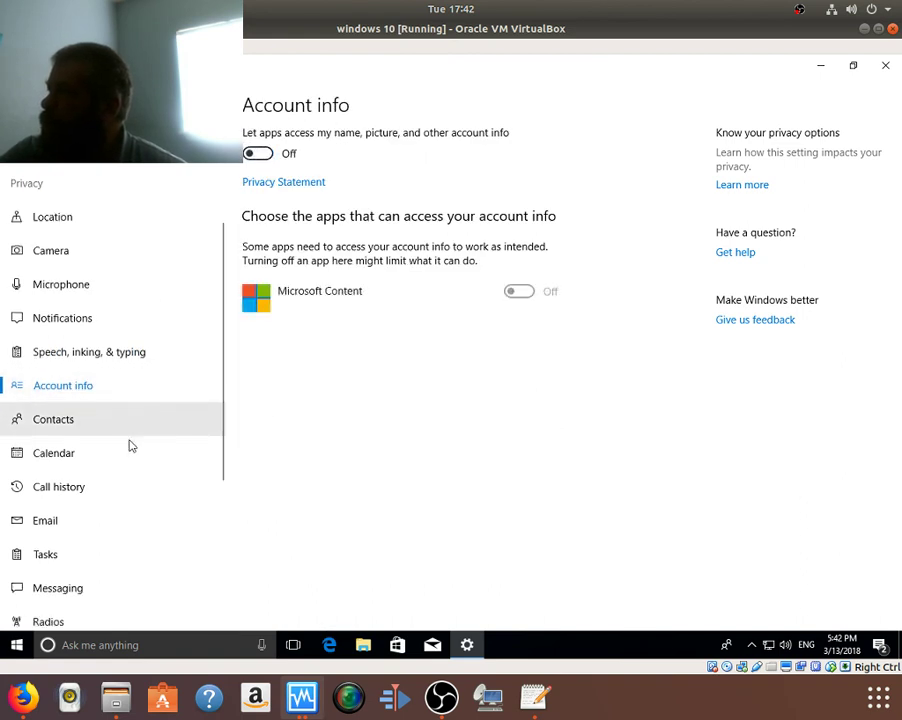
click(109, 390)
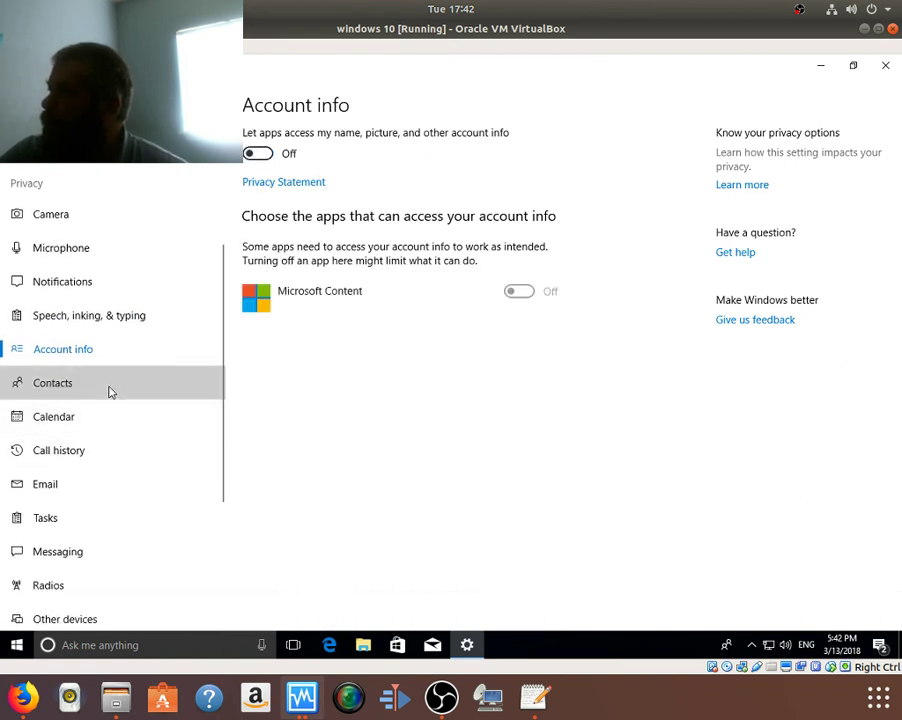
click(256, 157)
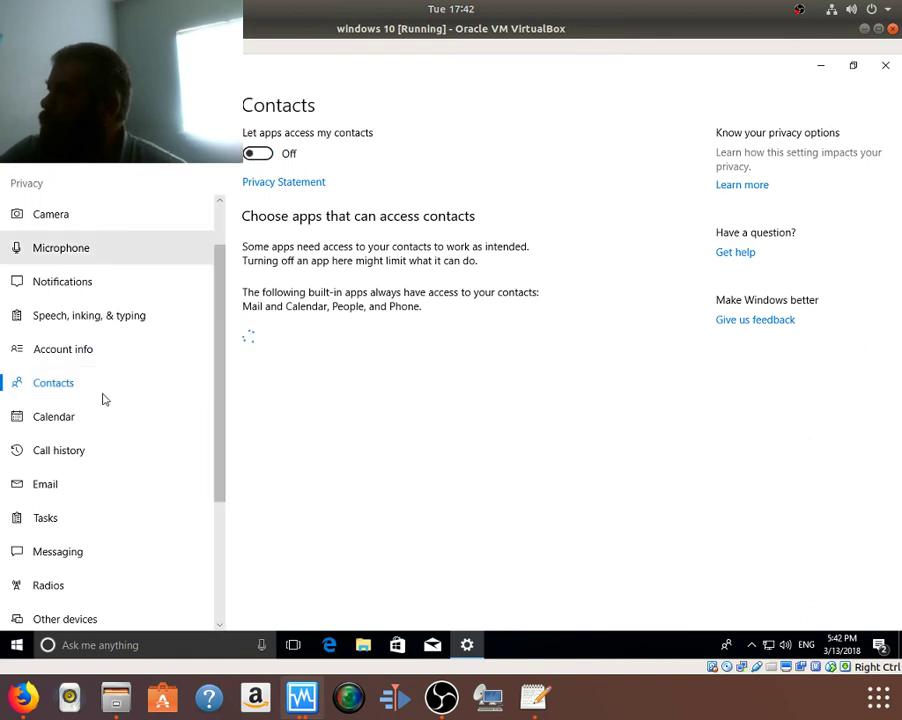
click(80, 420)
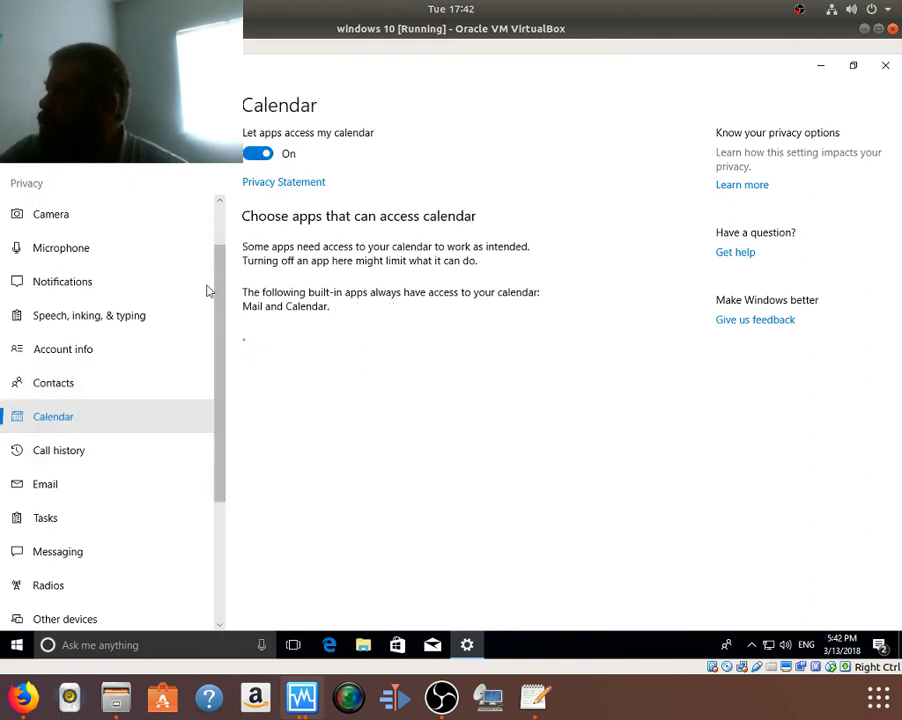
click(257, 155)
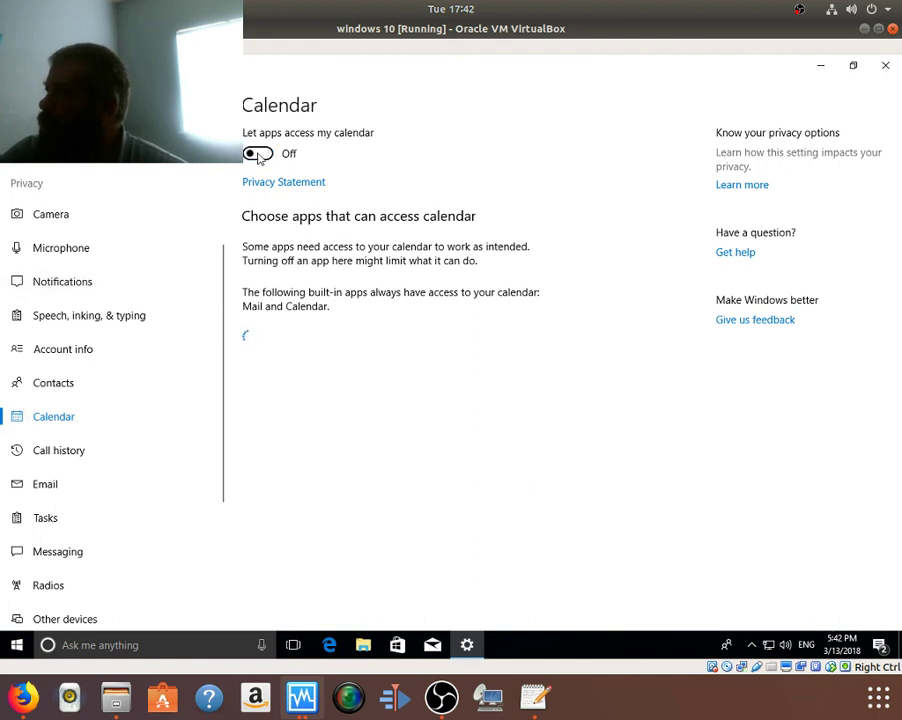
click(77, 458)
click(257, 153)
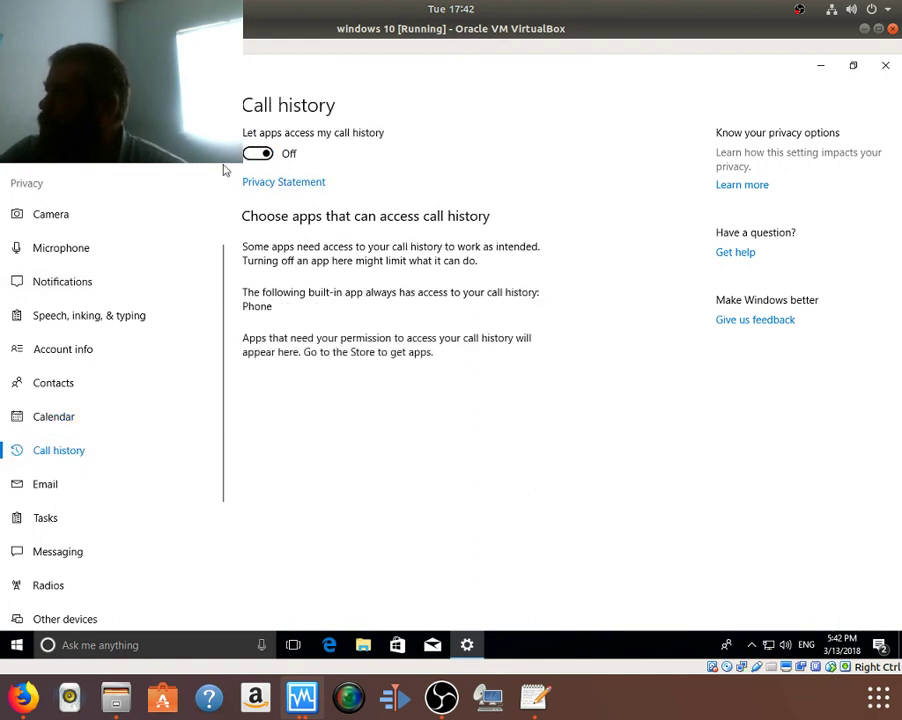
Step: Block app access to email, tasks and messaging, and stop apps controlling radios
click(50, 488)
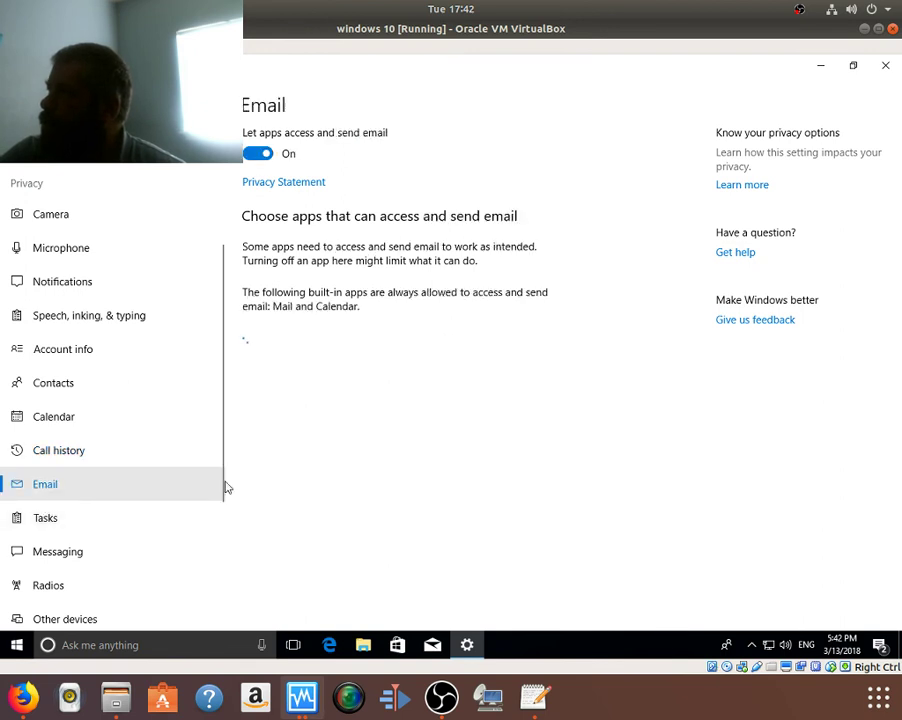
click(254, 155)
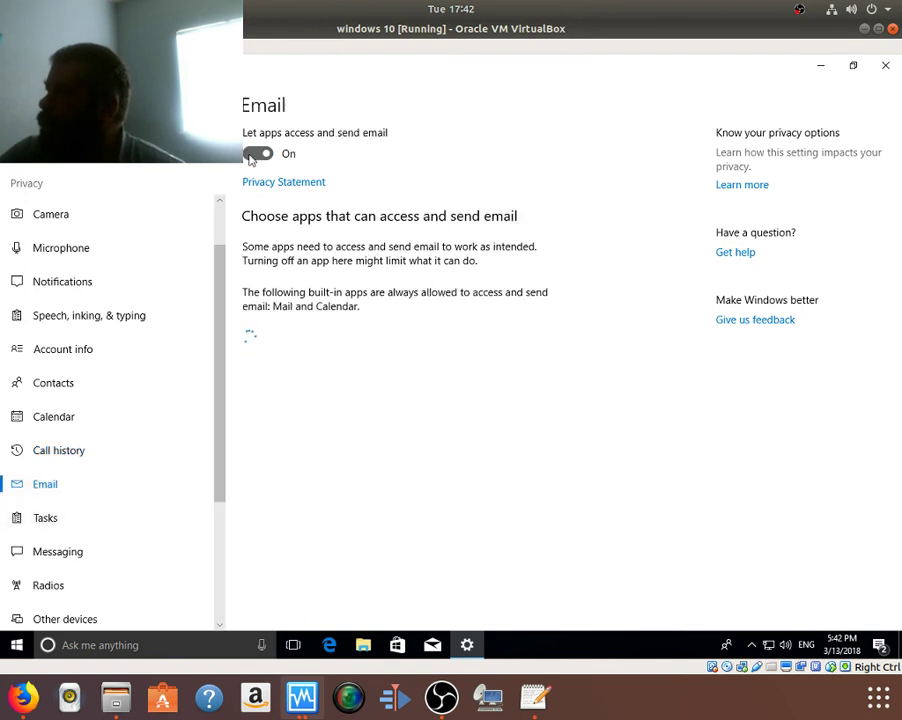
click(45, 519)
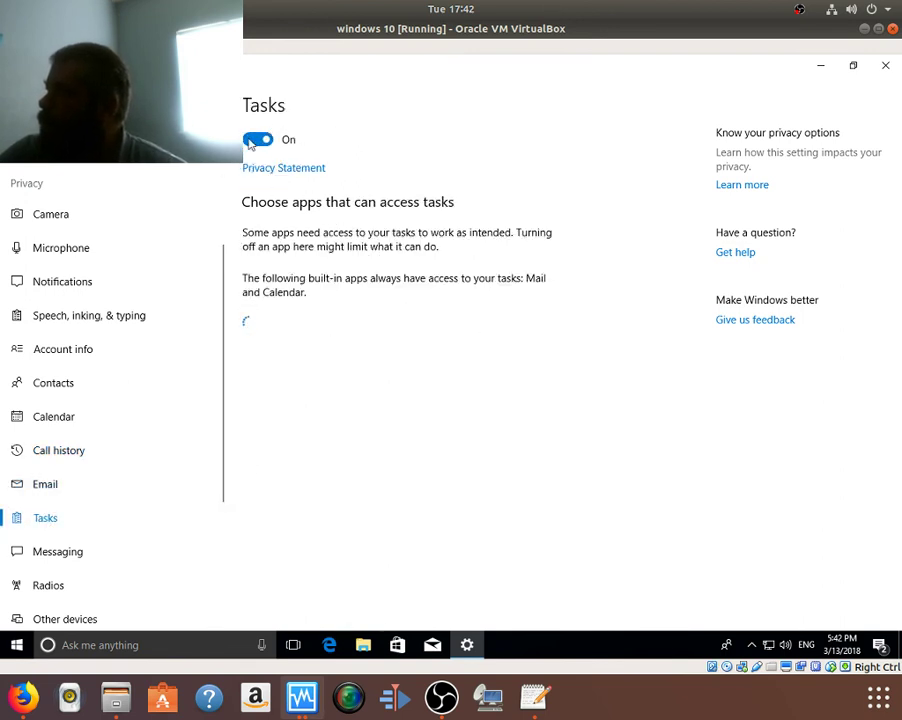
click(251, 142)
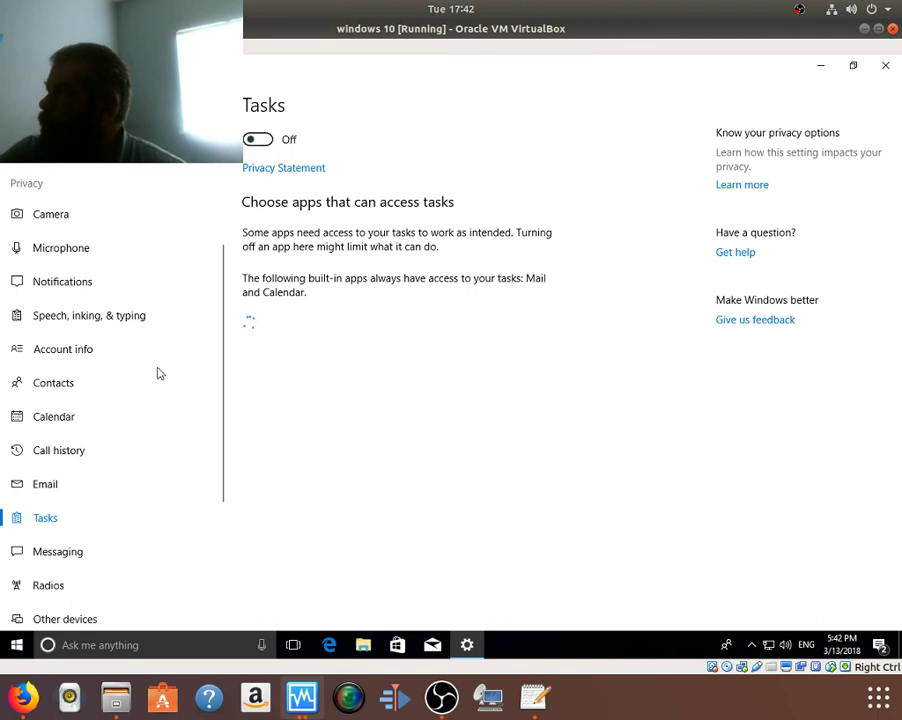
click(40, 554)
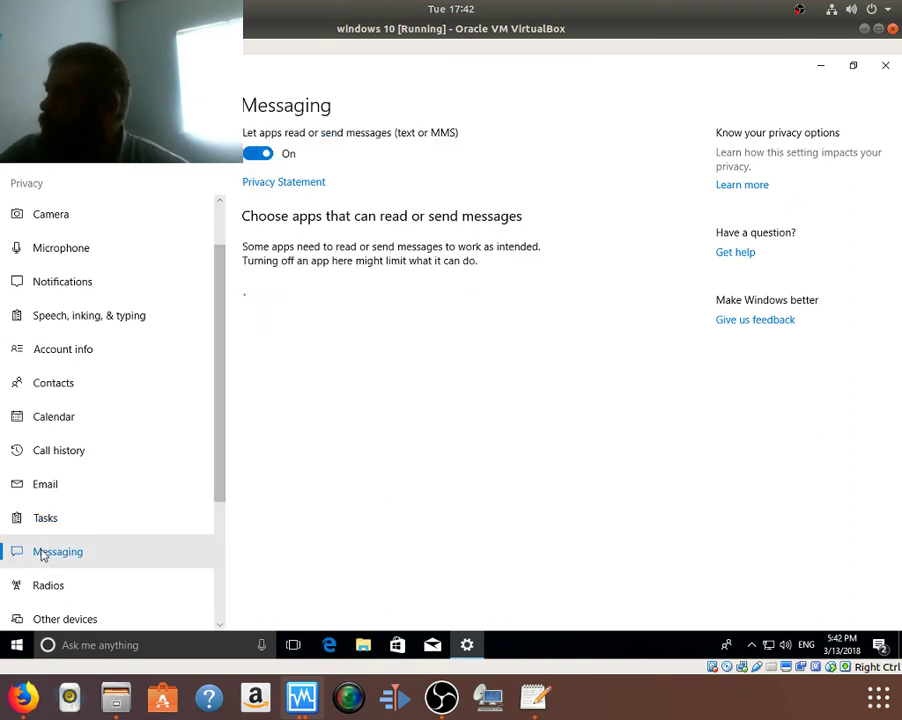
click(255, 156)
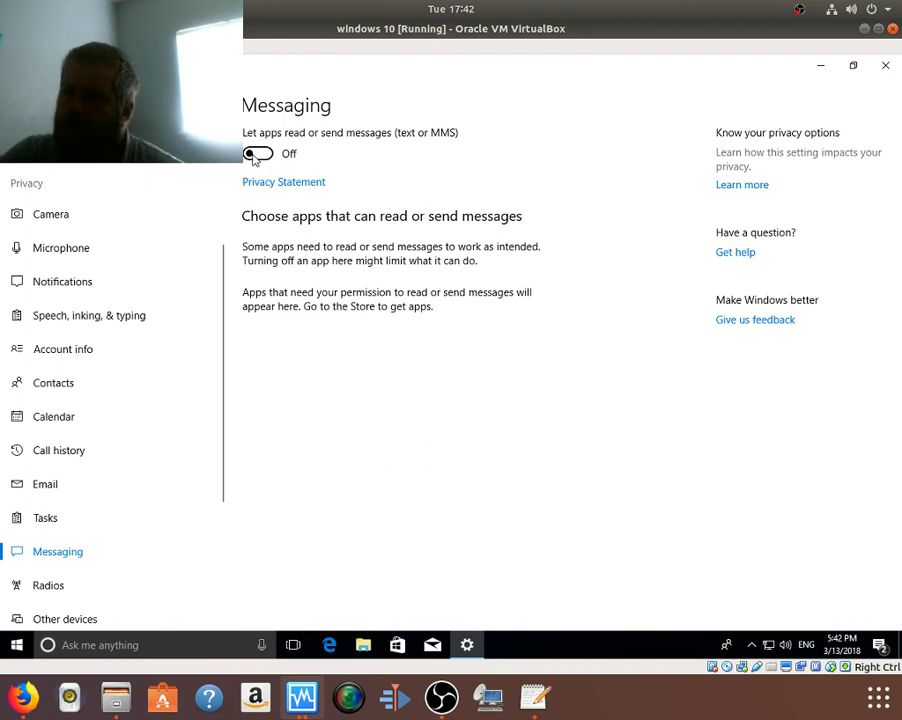
click(101, 576)
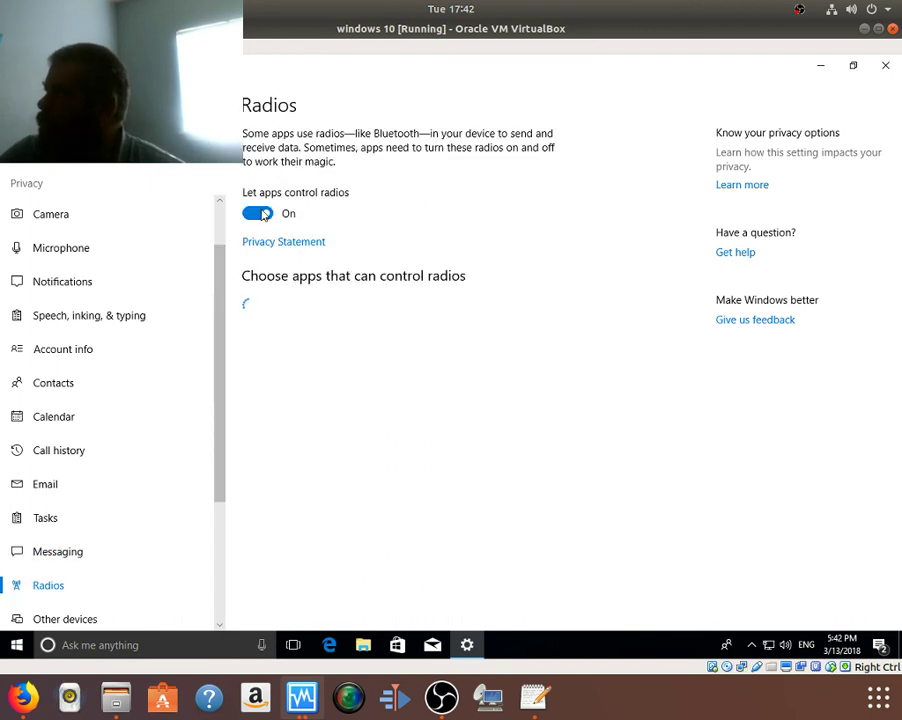
click(262, 214)
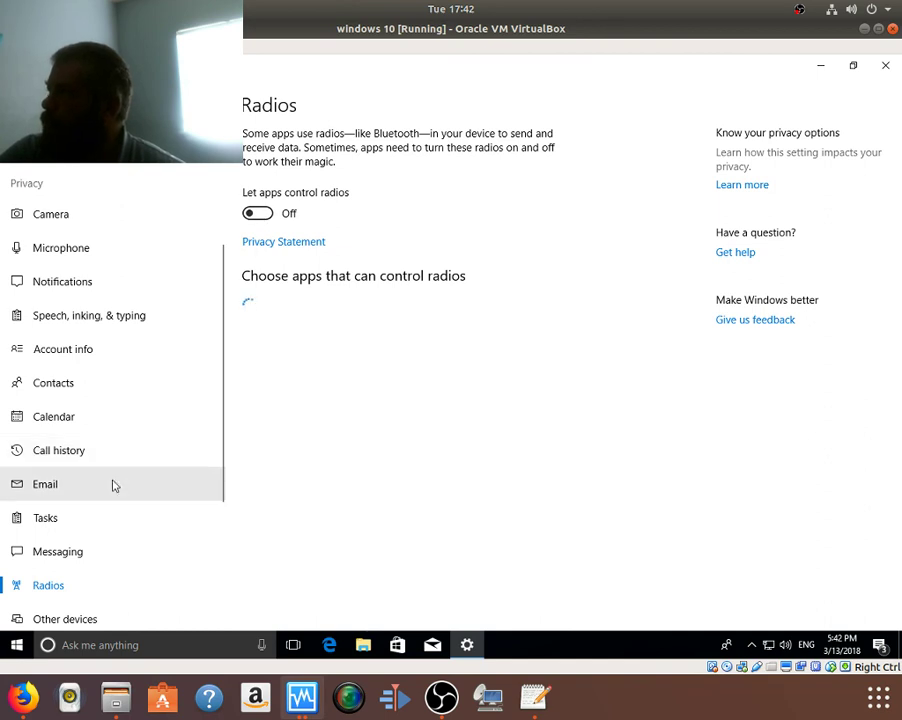
scroll(113, 486, down, 3)
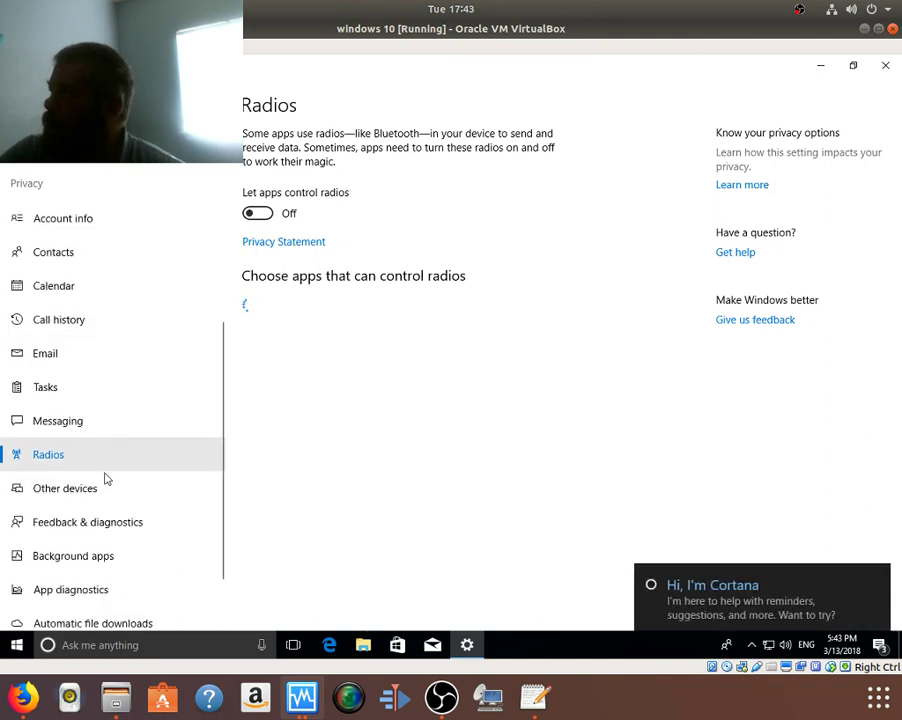
Step: Turn off communication with unpaired devices and set feedback frequency to Never
click(136, 478)
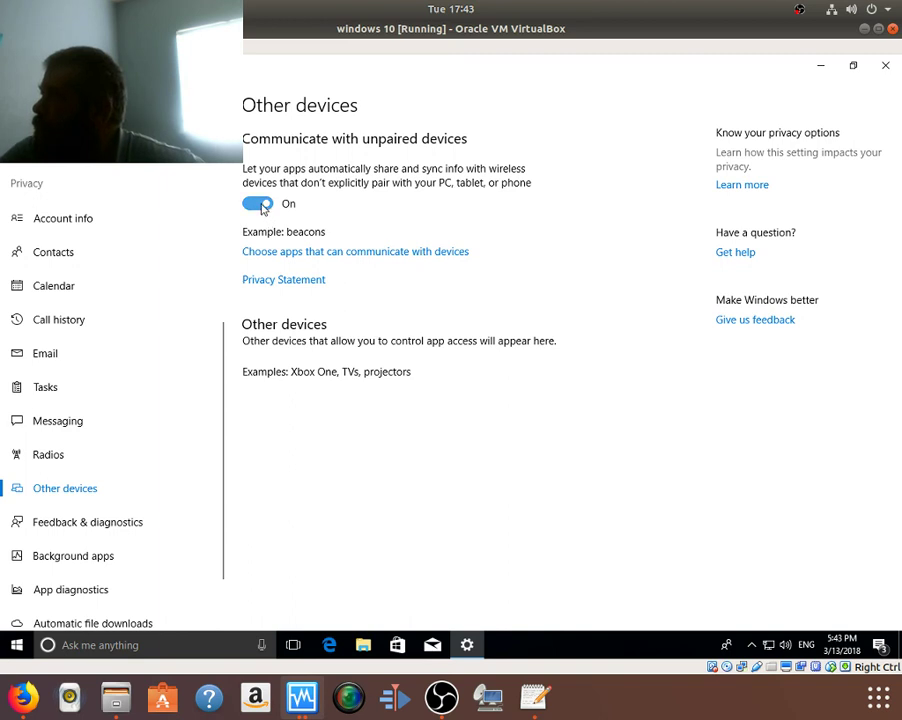
click(262, 203)
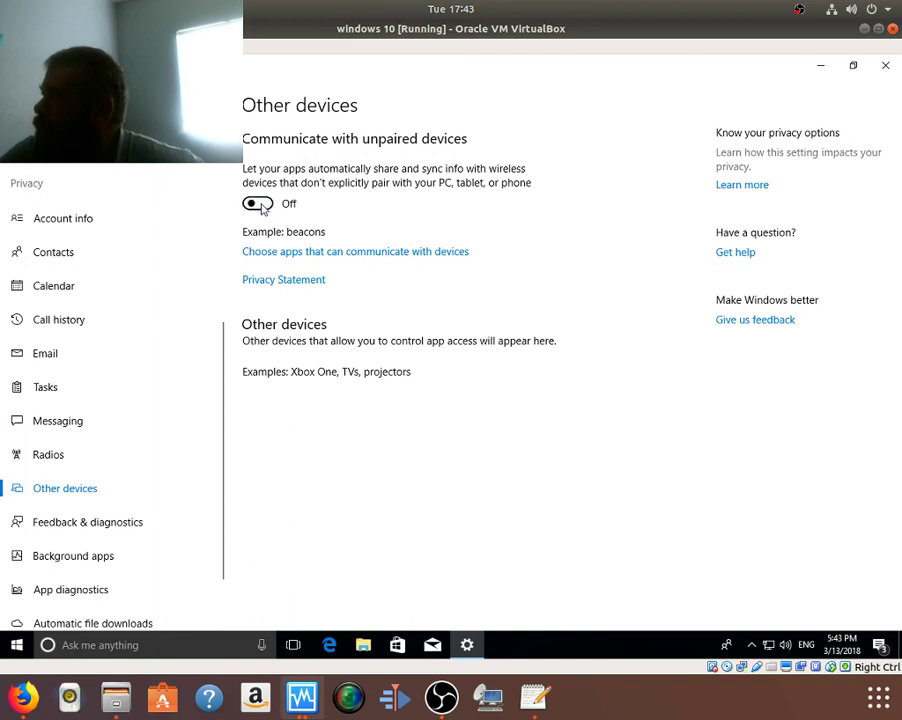
click(105, 522)
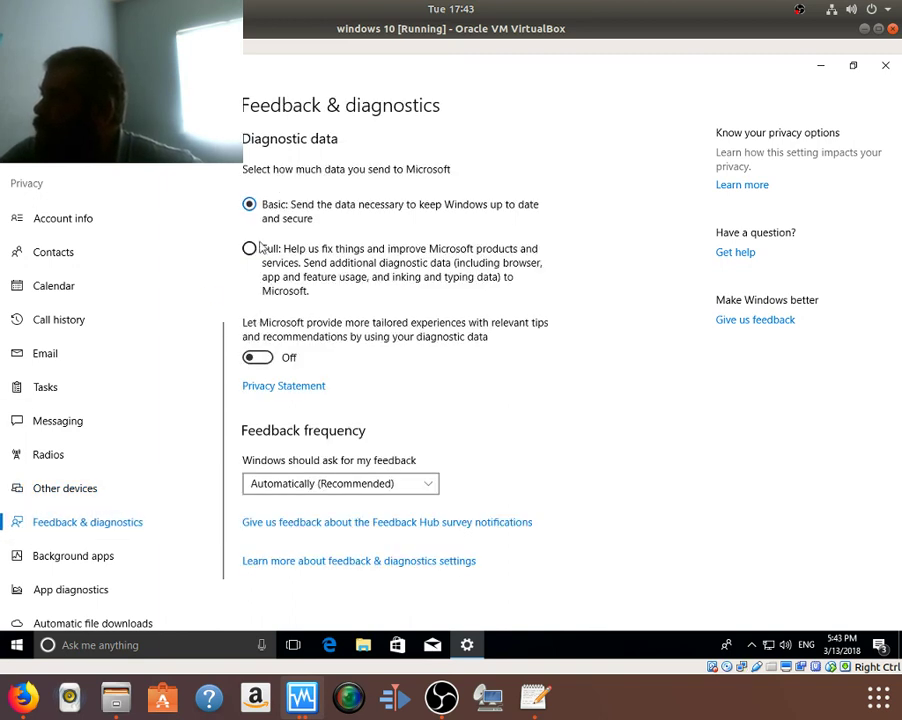
click(337, 486)
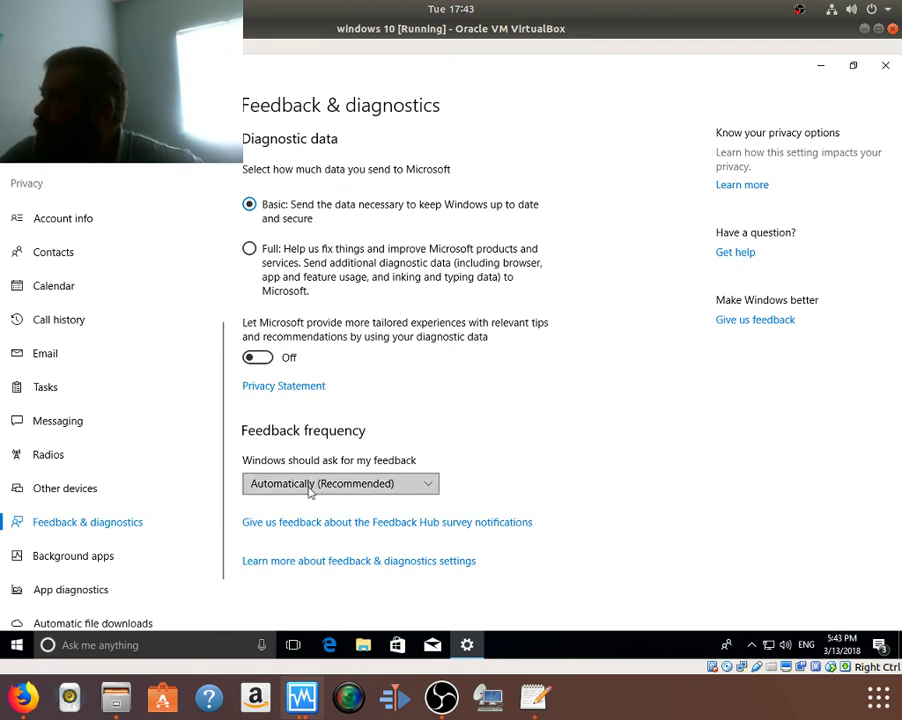
click(291, 575)
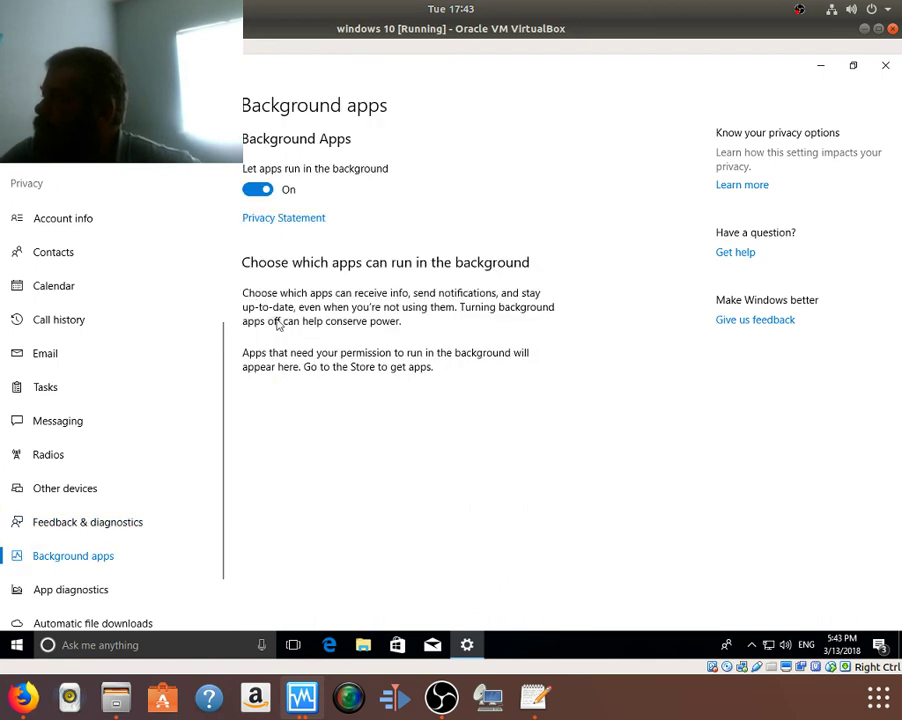
Step: Turn off background apps and app diagnostic access, then go to Automatic file downloads
click(258, 189)
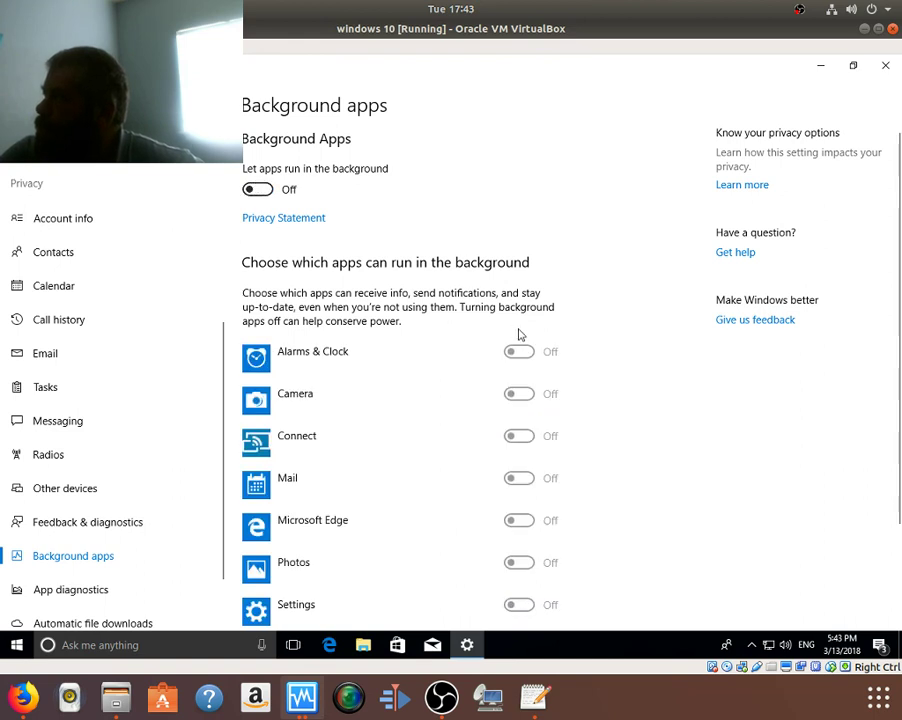
scroll(516, 331, down, 2)
scroll(516, 331, down, 1)
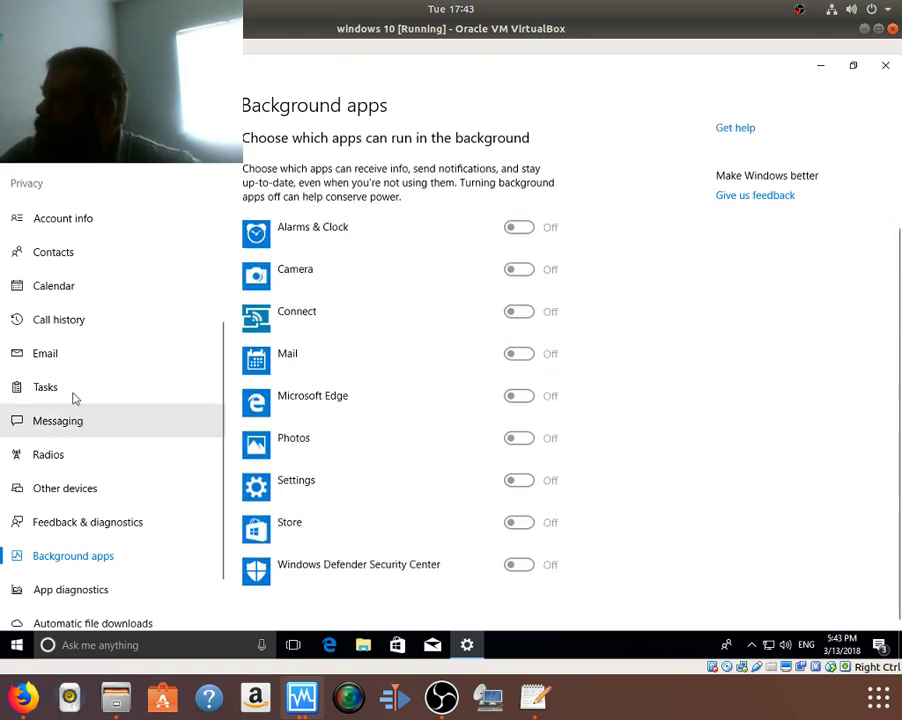
click(108, 594)
click(258, 155)
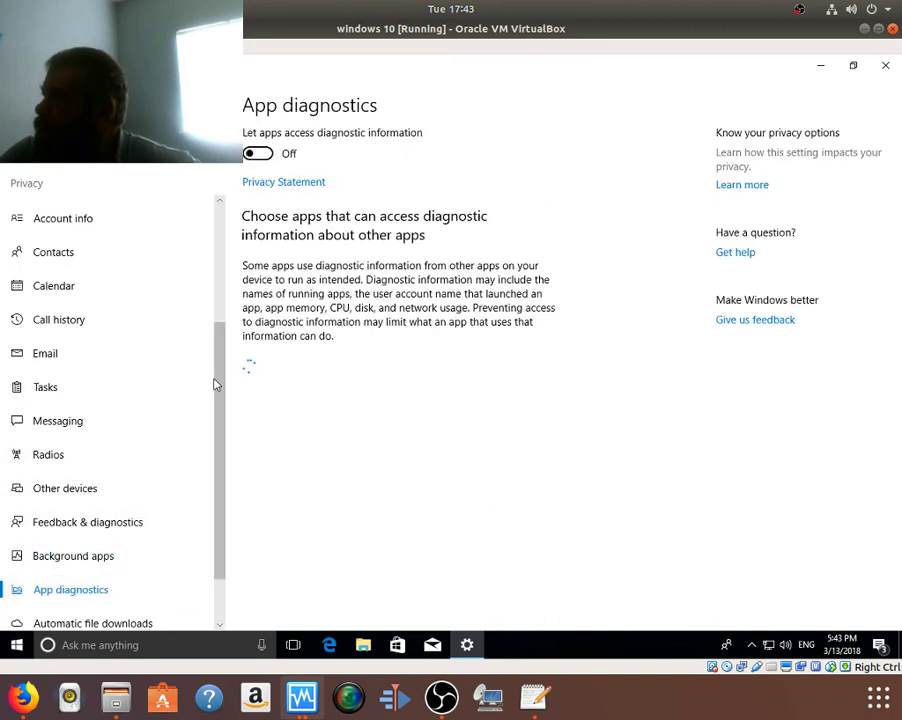
scroll(139, 560, down, 1)
scroll(134, 552, down, 1)
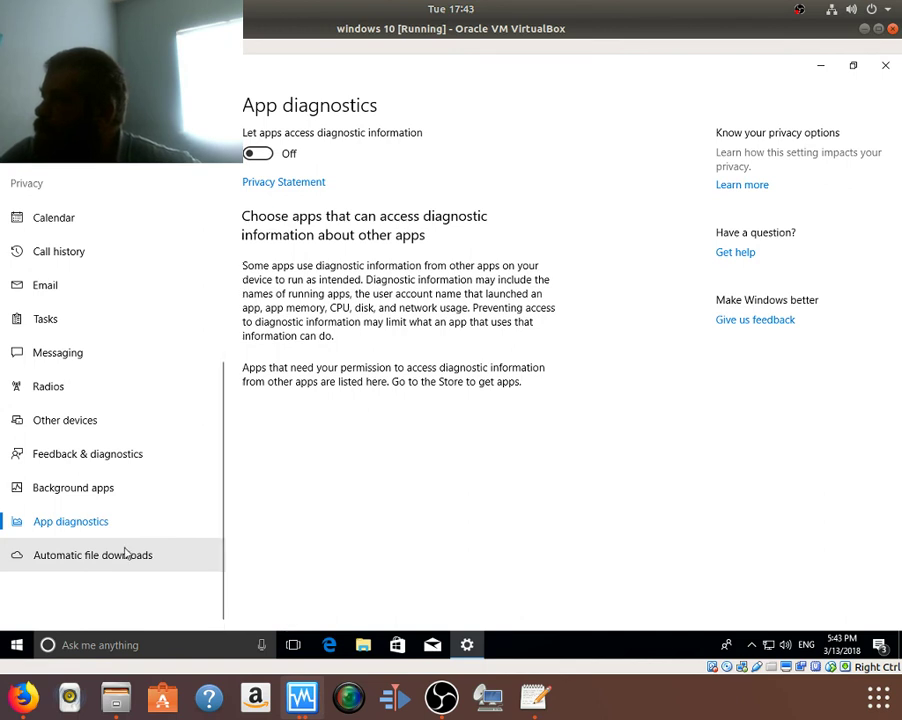
click(160, 551)
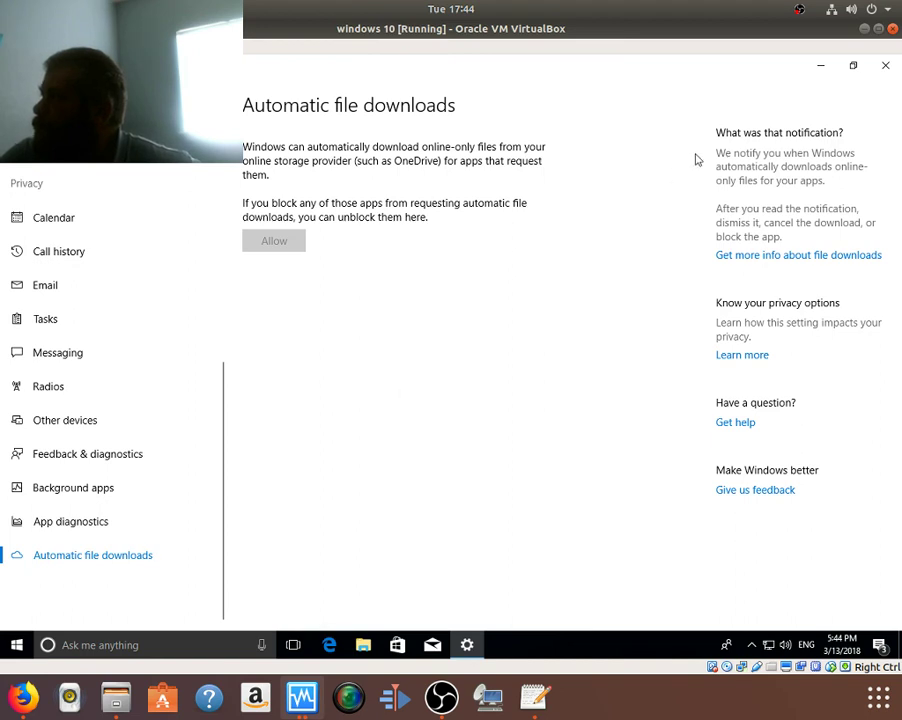
Step: Cancel the VirtualBox close prompt and close the Windows Settings window
click(893, 29)
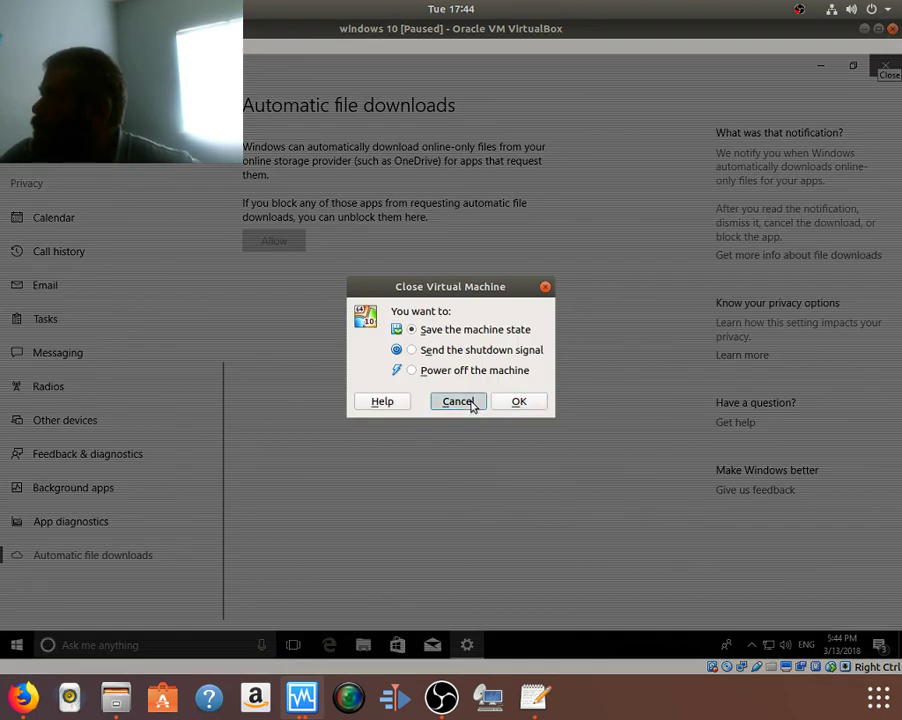
click(467, 402)
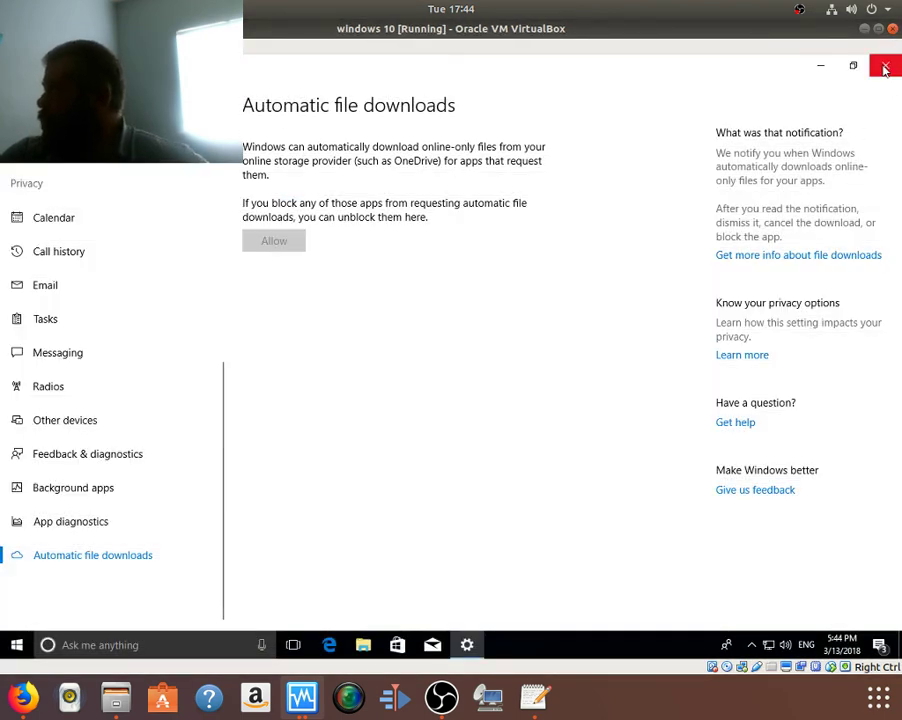
click(885, 65)
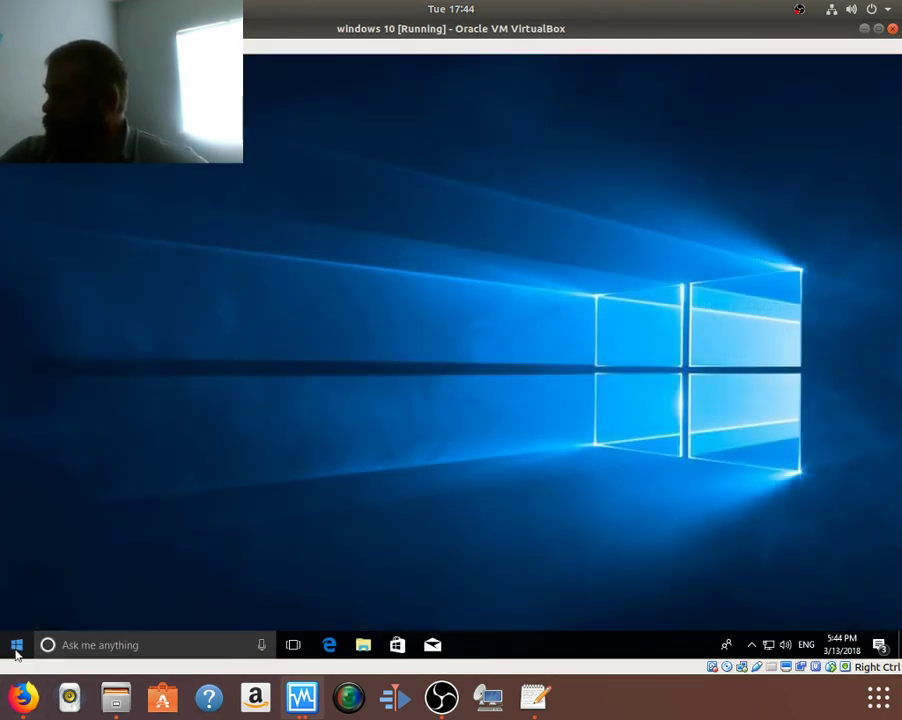
Step: Shut down Windows from the Start menu's power options
key(super)
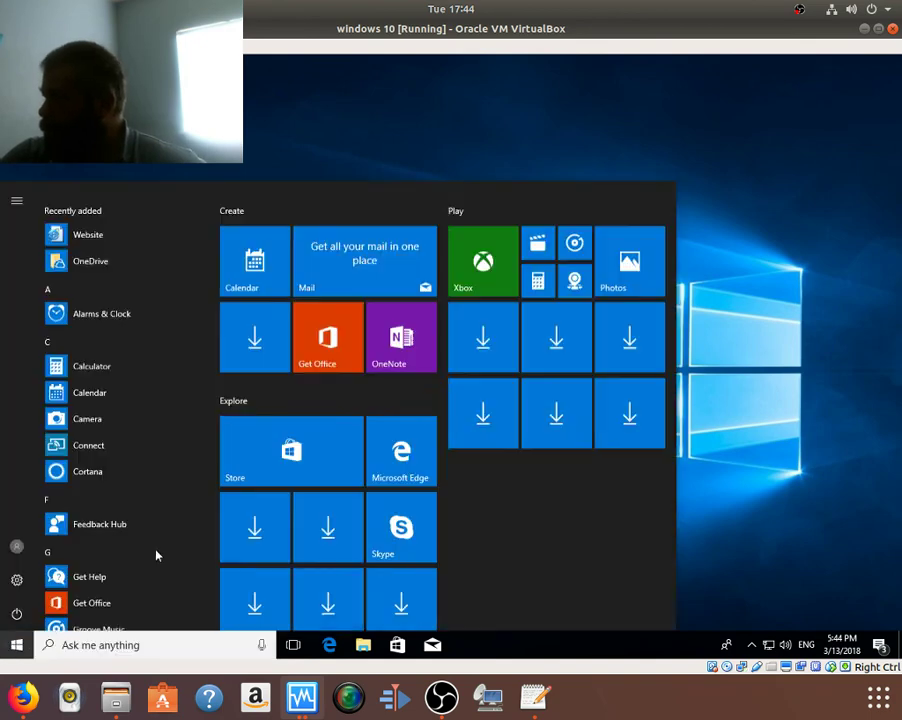
click(16, 614)
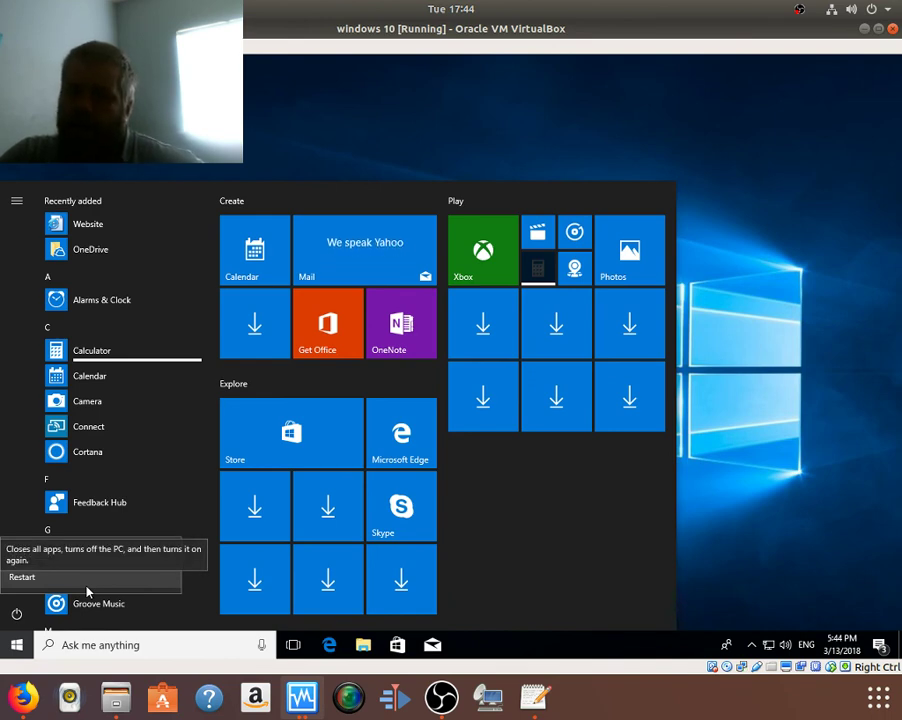
click(37, 566)
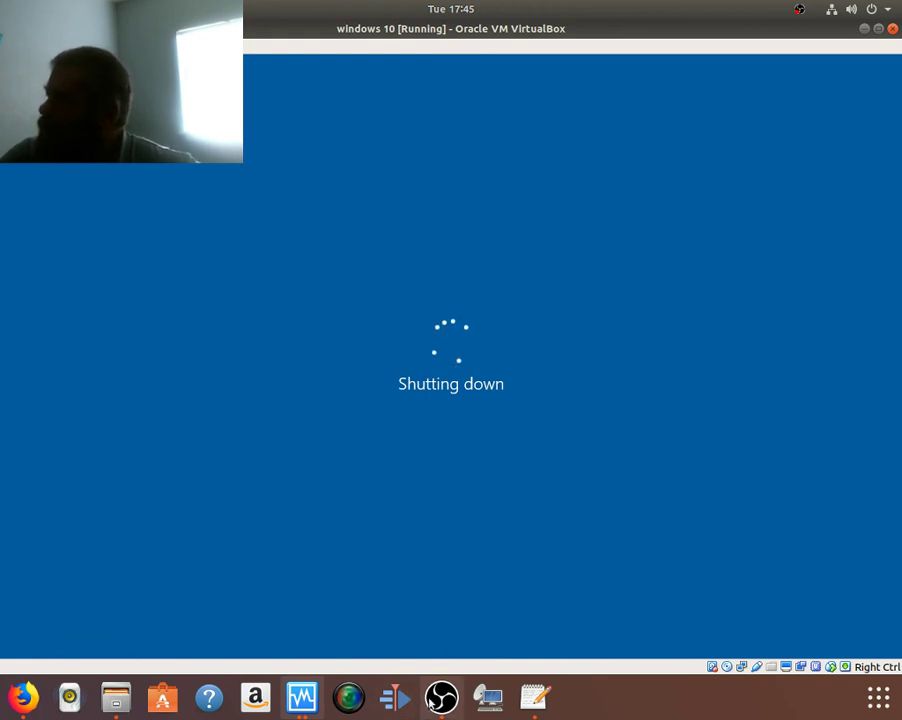
Step: Minimize OBS and Firefox, then bring up VirtualBox Manager with the windows 10 VM Powered Off
click(441, 697)
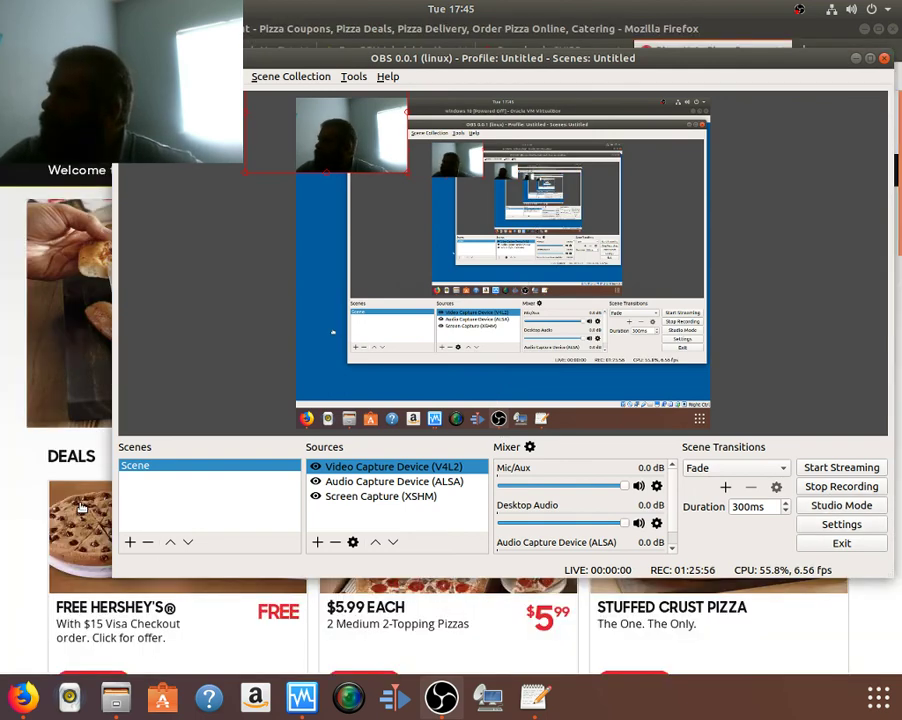
click(857, 59)
click(863, 29)
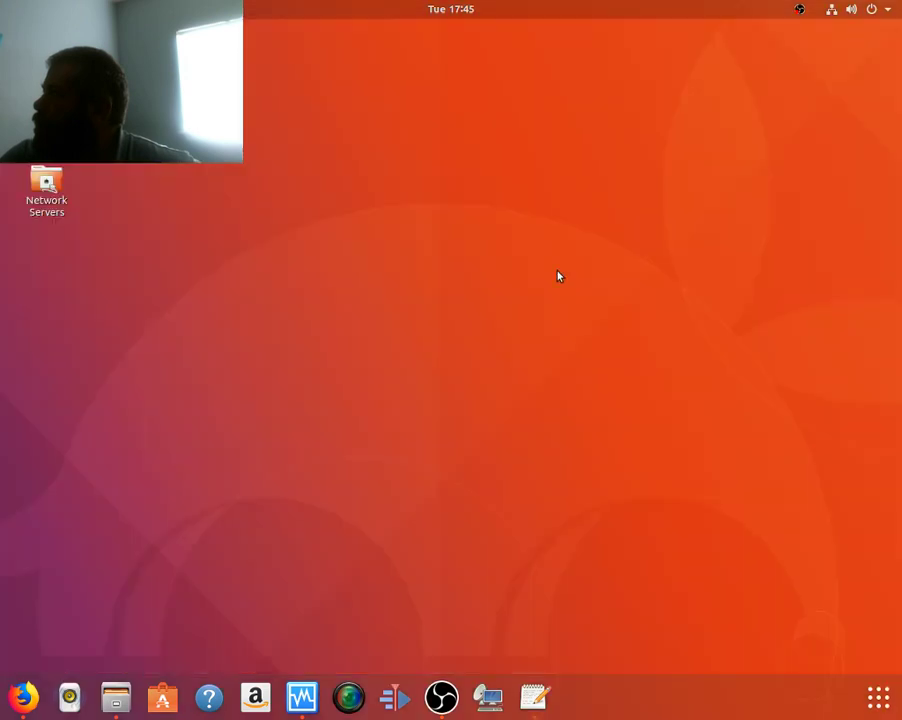
click(116, 697)
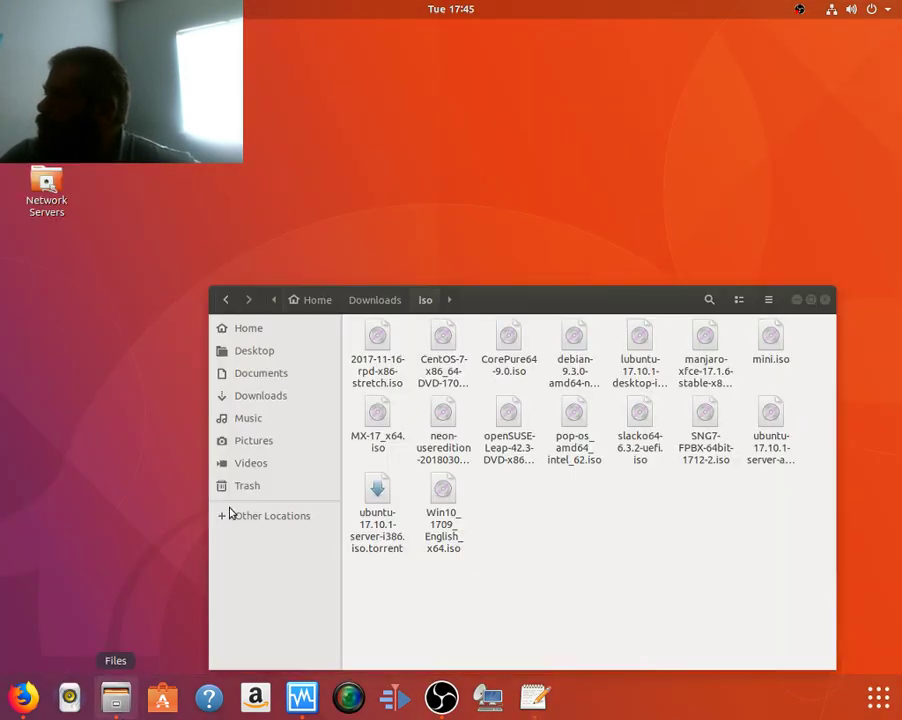
click(824, 299)
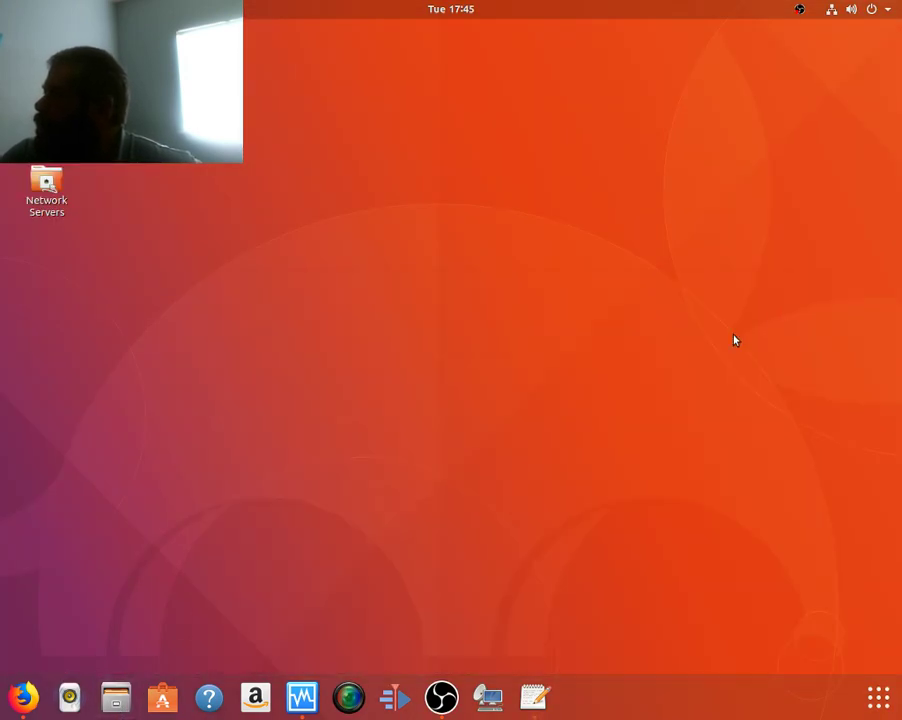
click(302, 699)
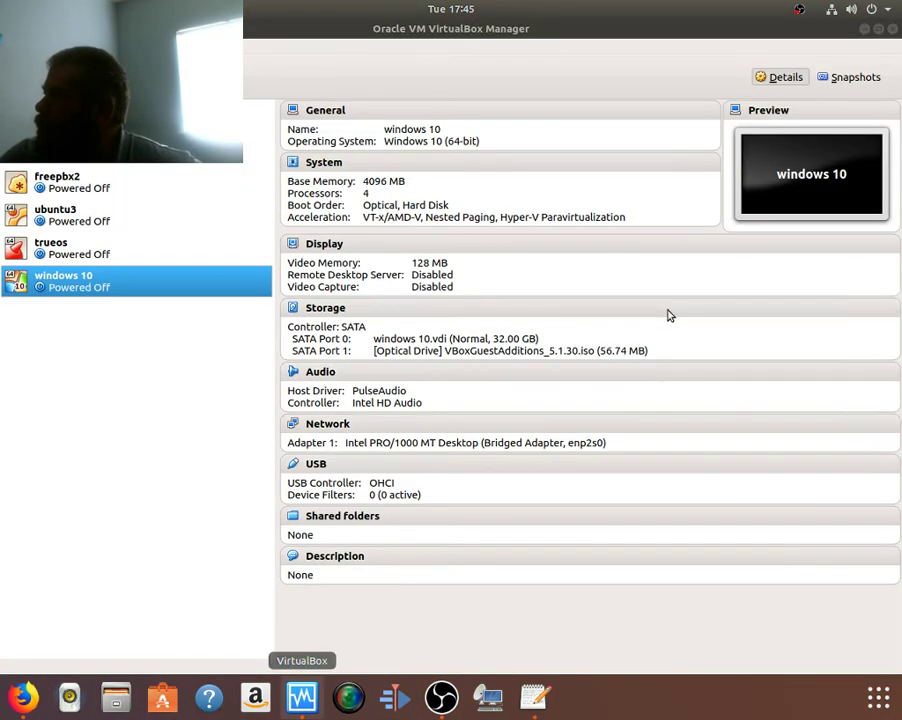